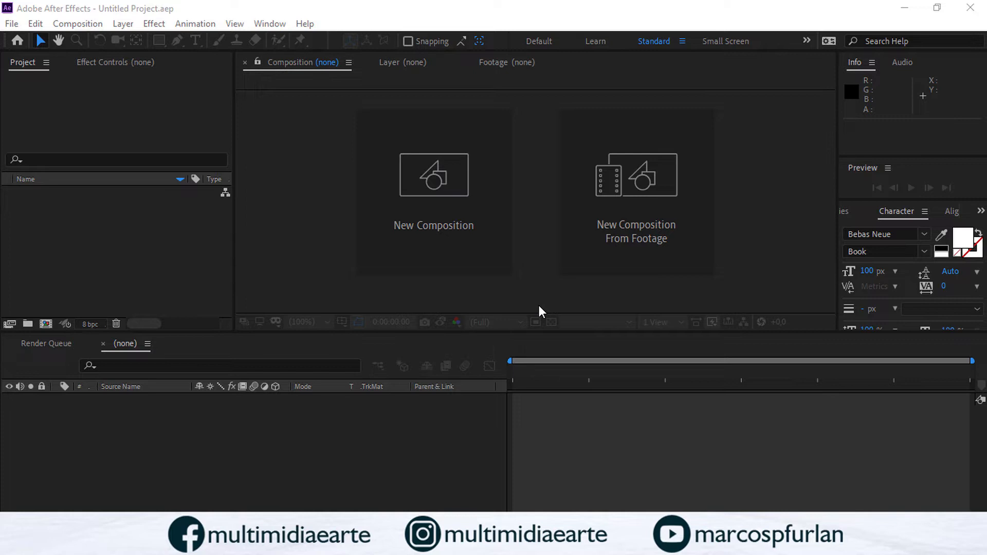
# - Start a new composition with a width of 1280 px and a height of 720 px
pyautogui.click(438, 202)
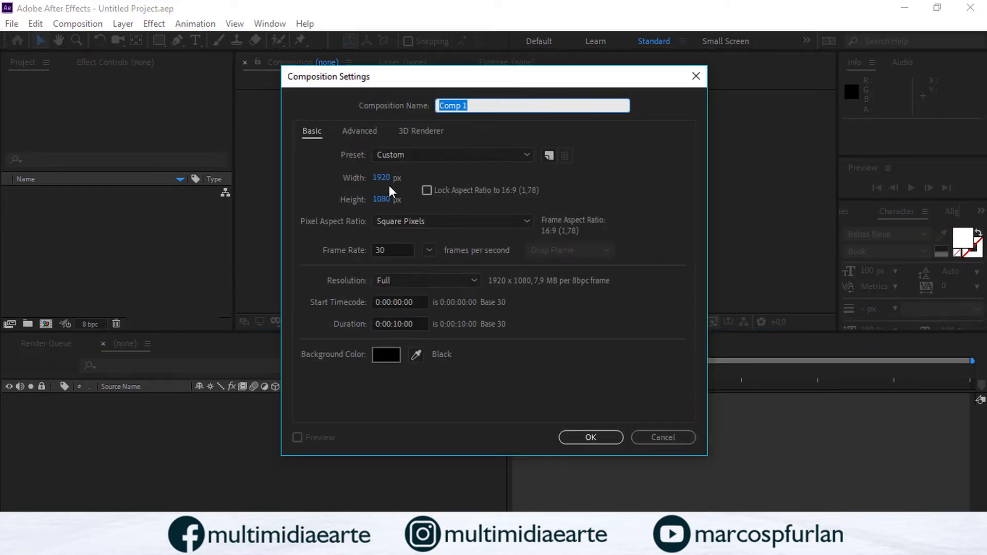
pyautogui.click(381, 178)
pyautogui.write('1280')
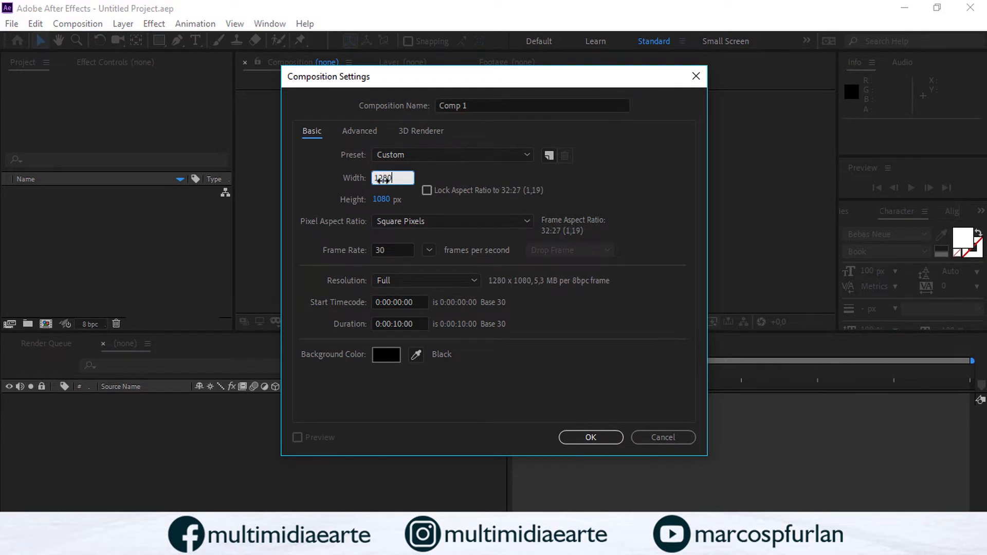
pyautogui.press('Tab')
pyautogui.write('12')
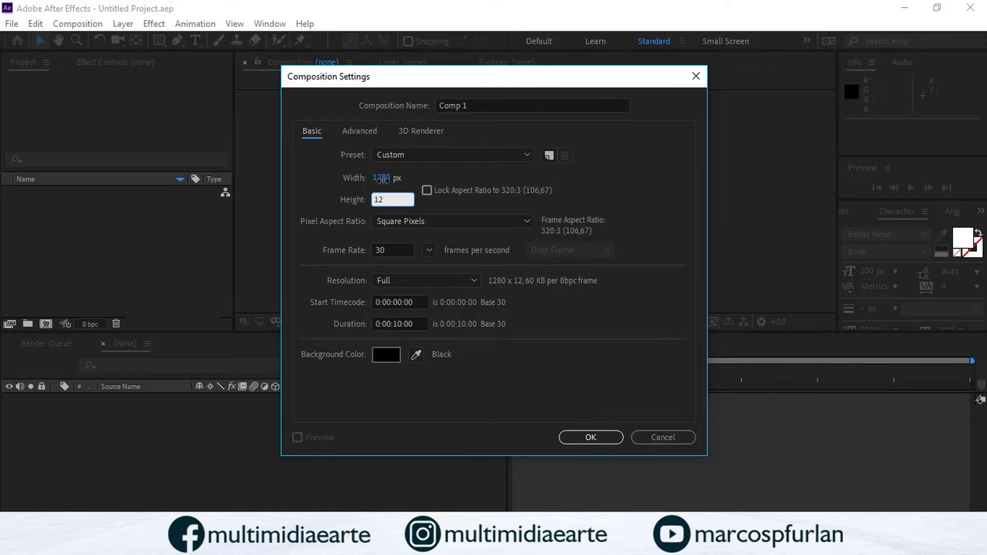
pyautogui.press('BackSpace')
pyautogui.press('BackSpace')
pyautogui.write('720')
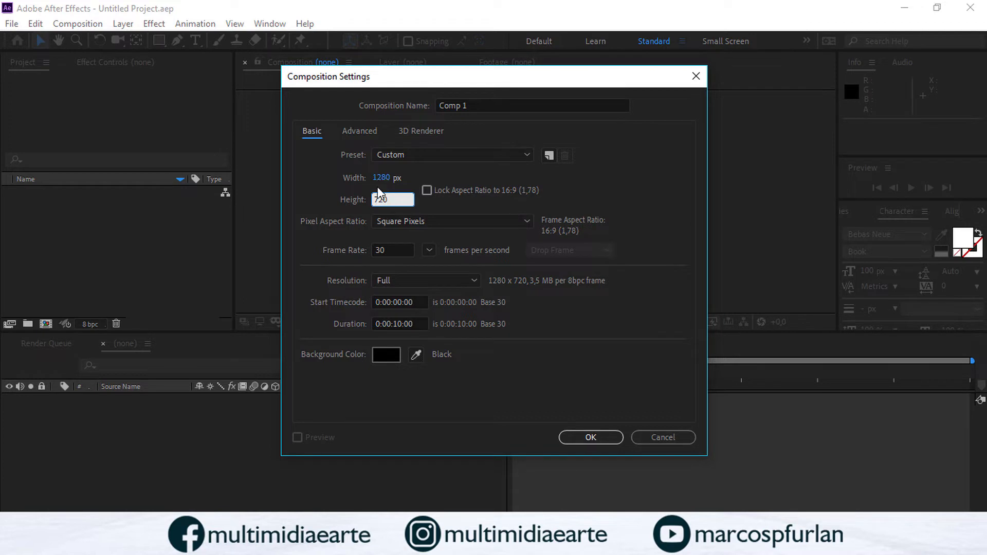
# - Set the composition's frame rate to 24, name it txt01 and create it
pyautogui.click(389, 249)
pyautogui.write('24')
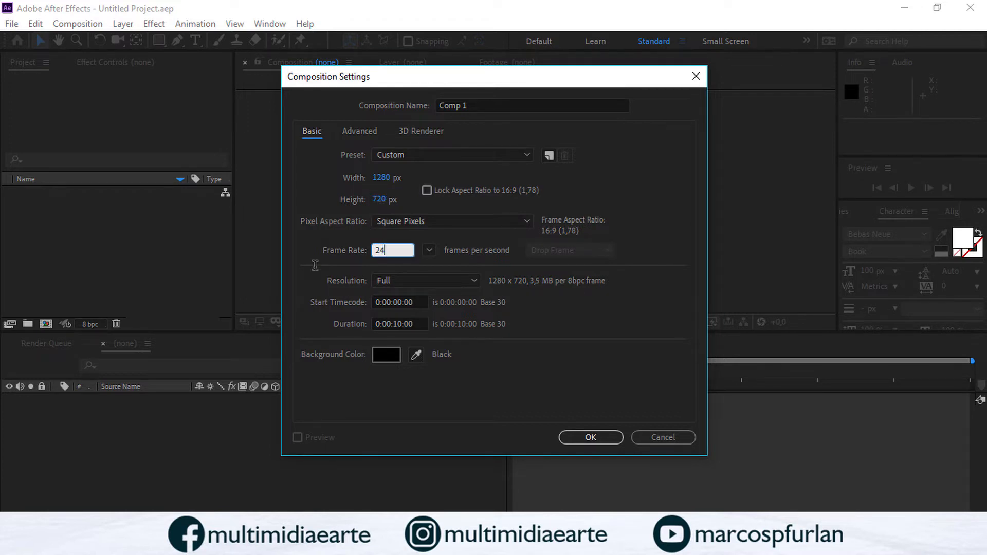
pyautogui.click(490, 106)
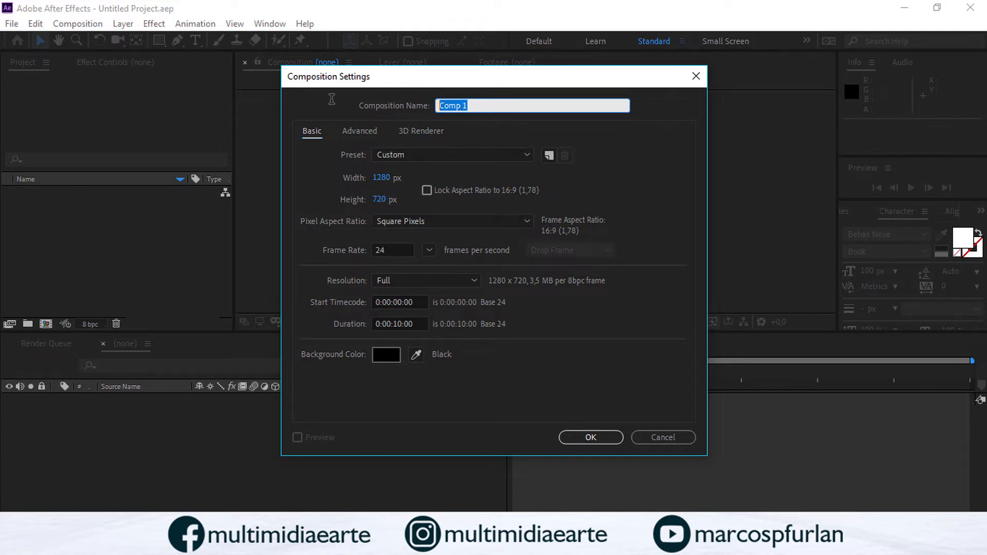
pyautogui.write('txt01')
pyautogui.click(596, 436)
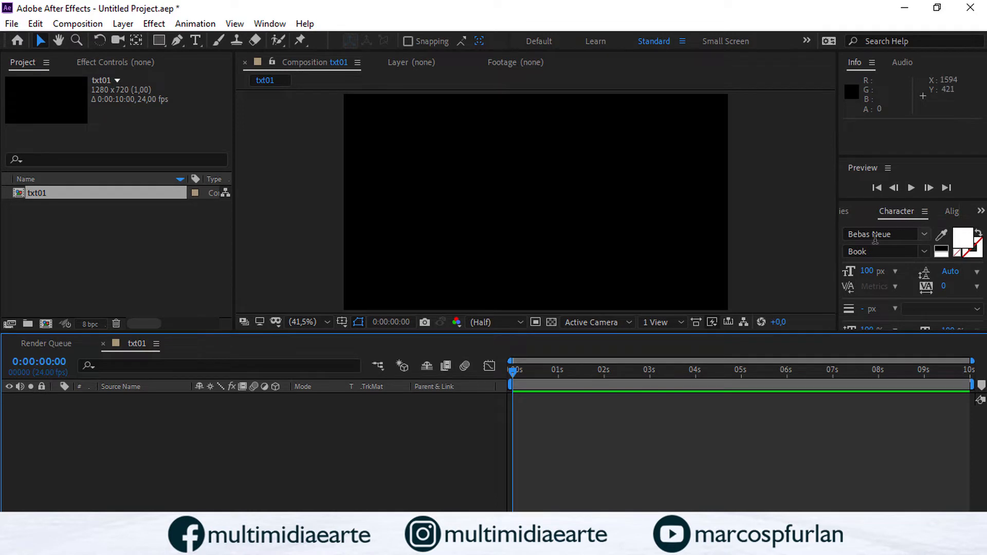
# - Adjust the workspace layout to give the Character settings more room and keep them displayed
pyautogui.moveTo(874, 333); pyautogui.dragTo(884, 399)
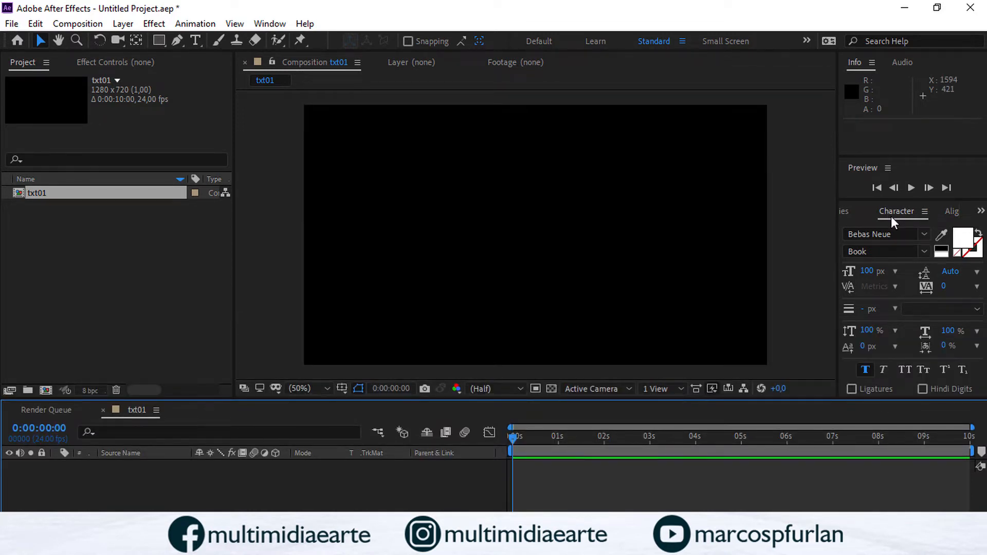
pyautogui.click(844, 212)
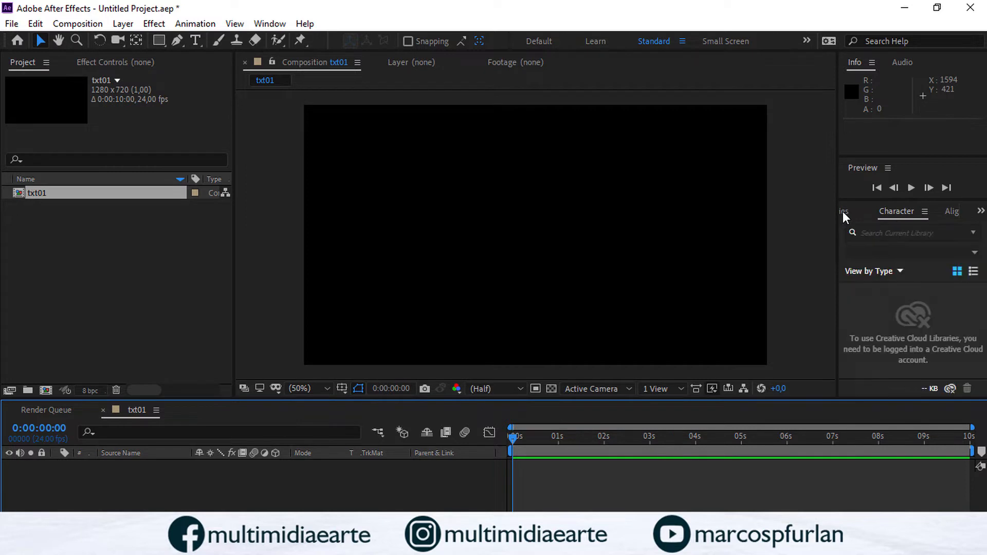
pyautogui.click(917, 211)
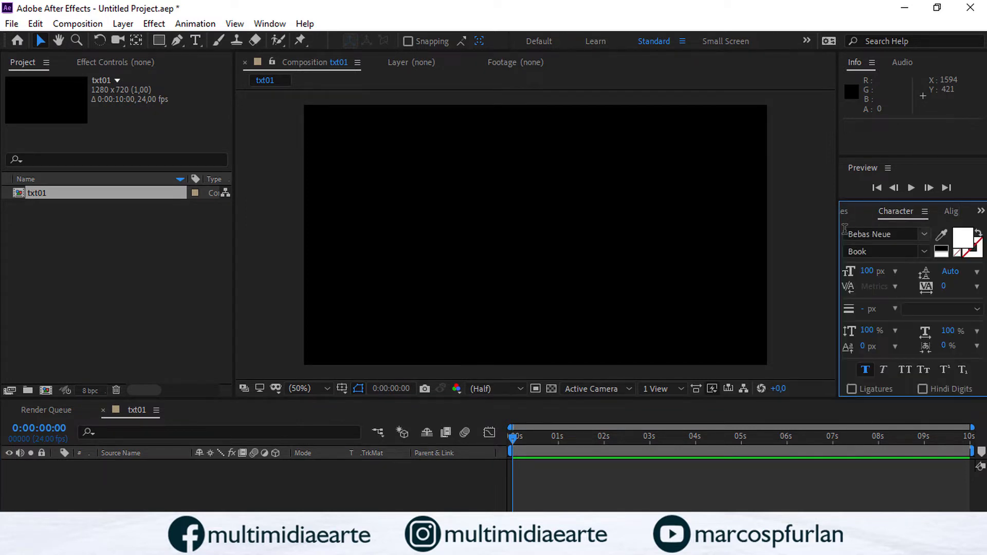
pyautogui.moveTo(836, 228); pyautogui.dragTo(761, 232)
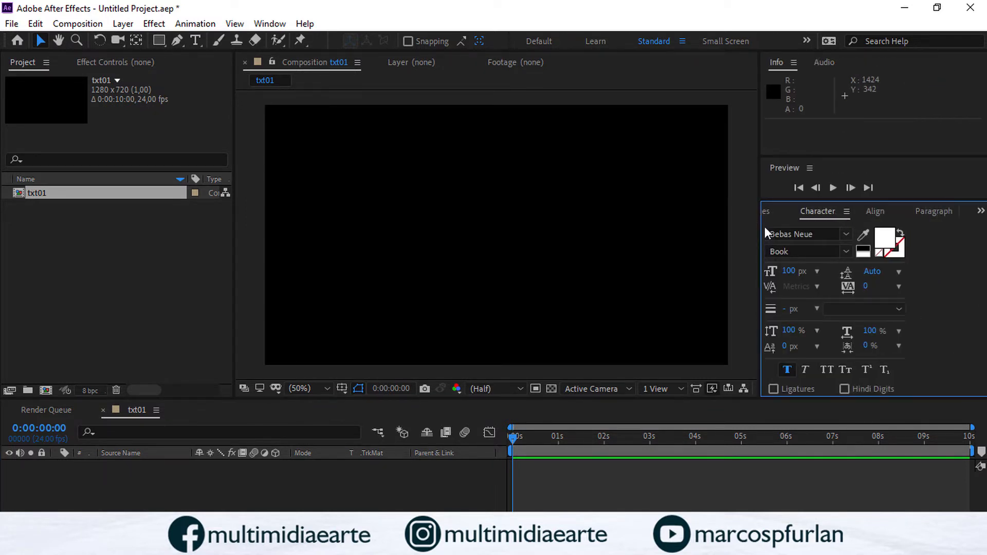
pyautogui.moveTo(758, 310); pyautogui.dragTo(794, 281)
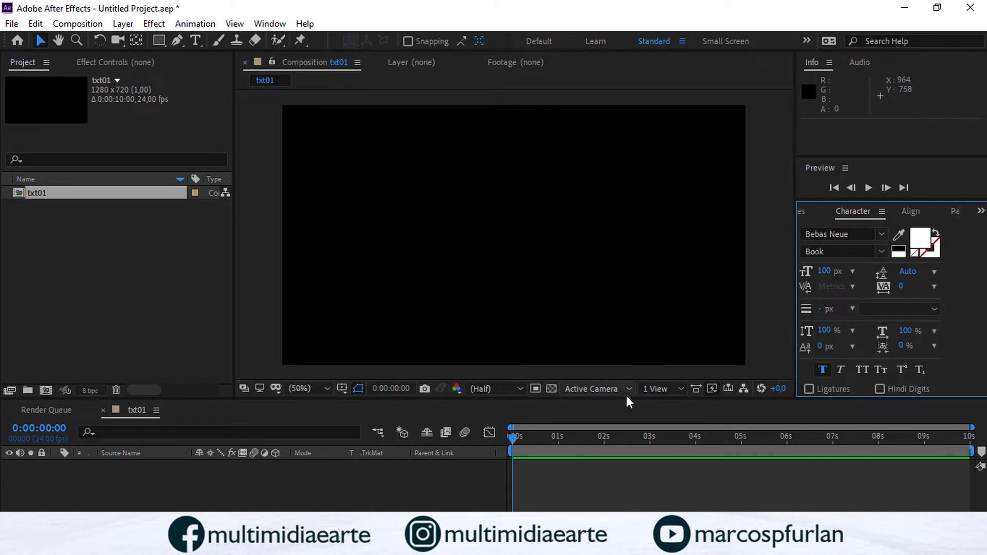
pyautogui.moveTo(626, 401); pyautogui.dragTo(617, 358)
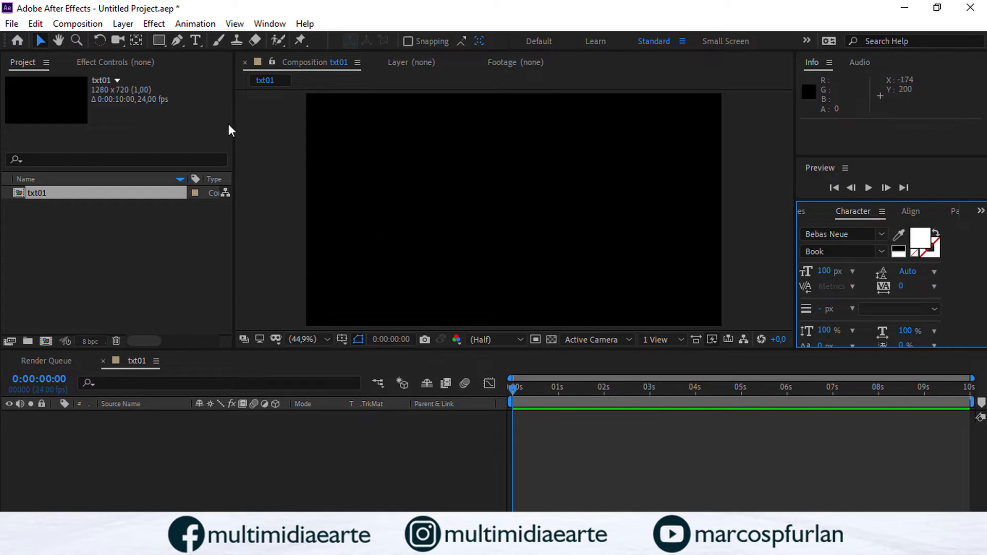
# - Add a text layer reading "Adobe" in the txt01 composition
pyautogui.hotkey('ctrl', 't')
pyautogui.click(404, 201)
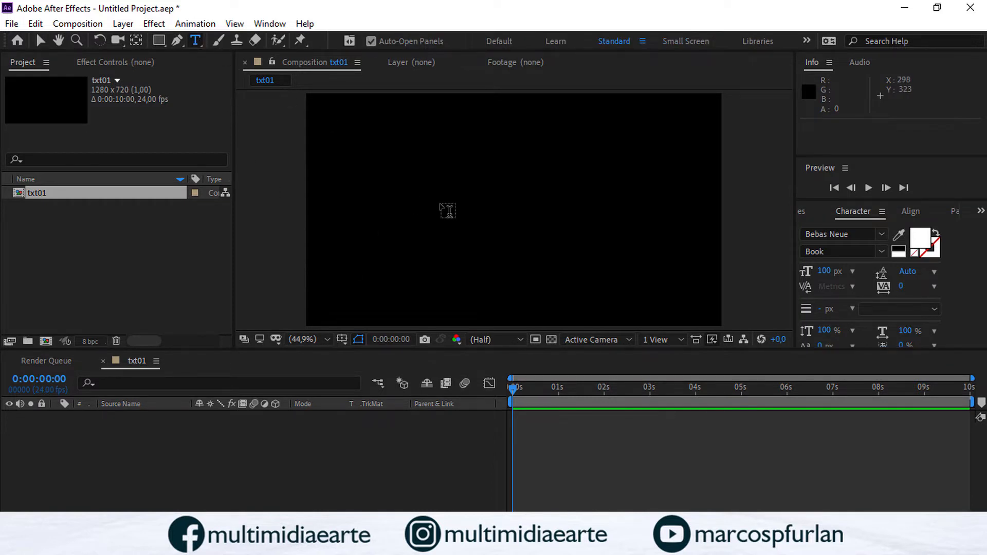
pyautogui.write('A')
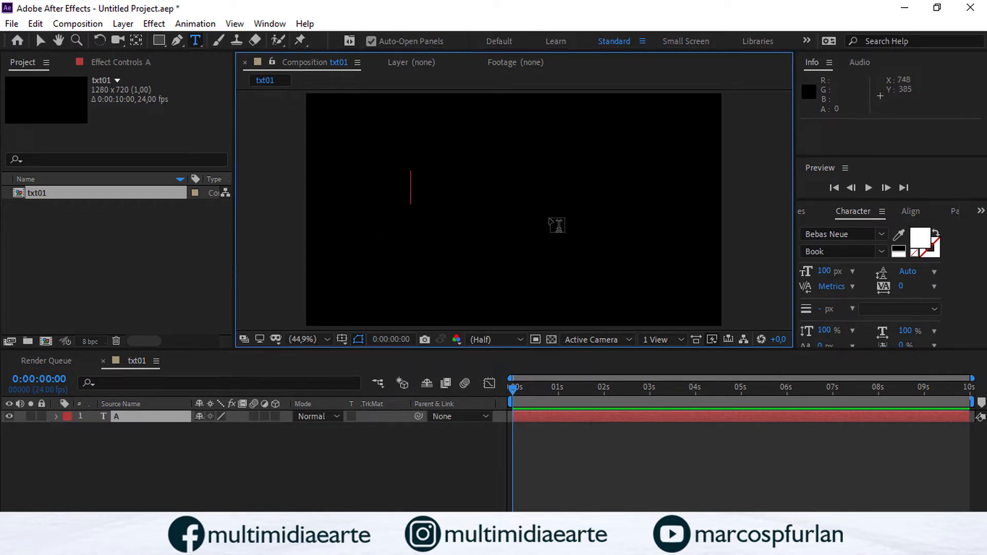
pyautogui.write('dobe')
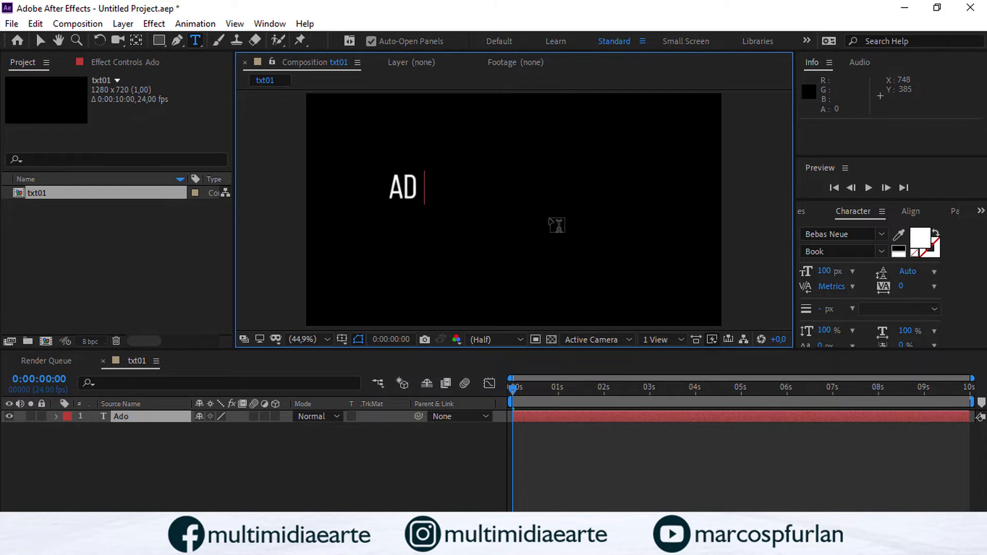
# - Enlarge the Adobe text and move it near the middle of the frame, to a position of about 629, 379
pyautogui.click(36, 44)
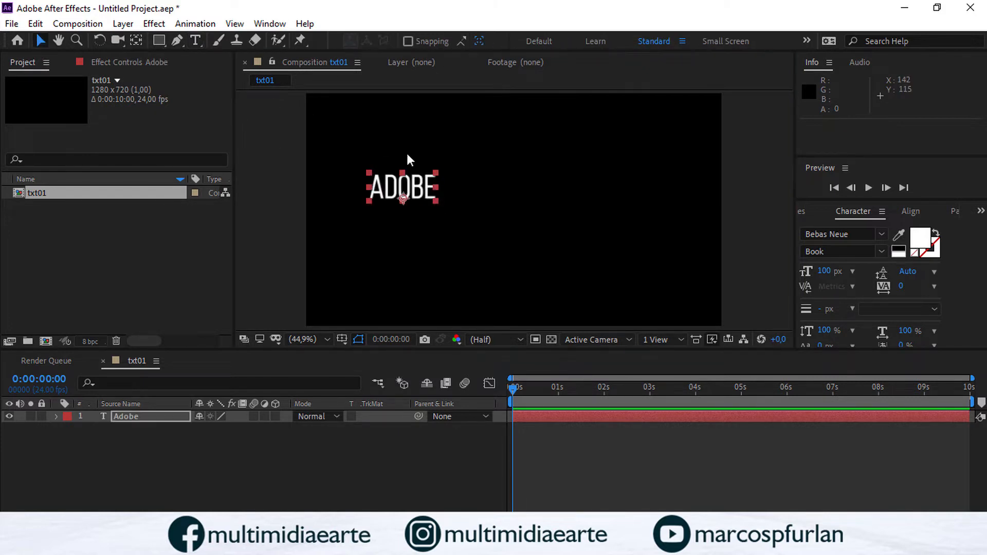
pyautogui.moveTo(440, 203); pyautogui.dragTo(490, 210)
pyautogui.moveTo(450, 185); pyautogui.dragTo(559, 200)
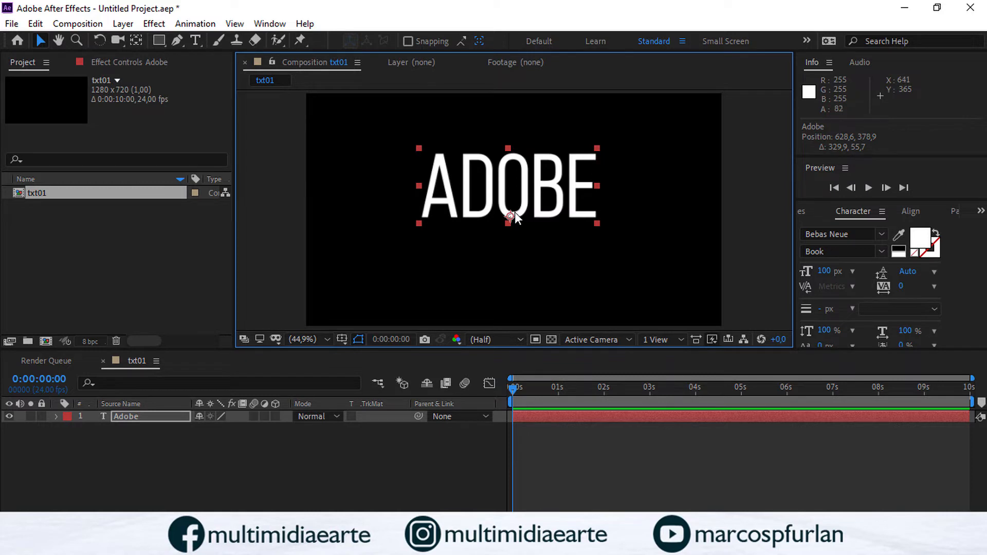
pyautogui.click(269, 24)
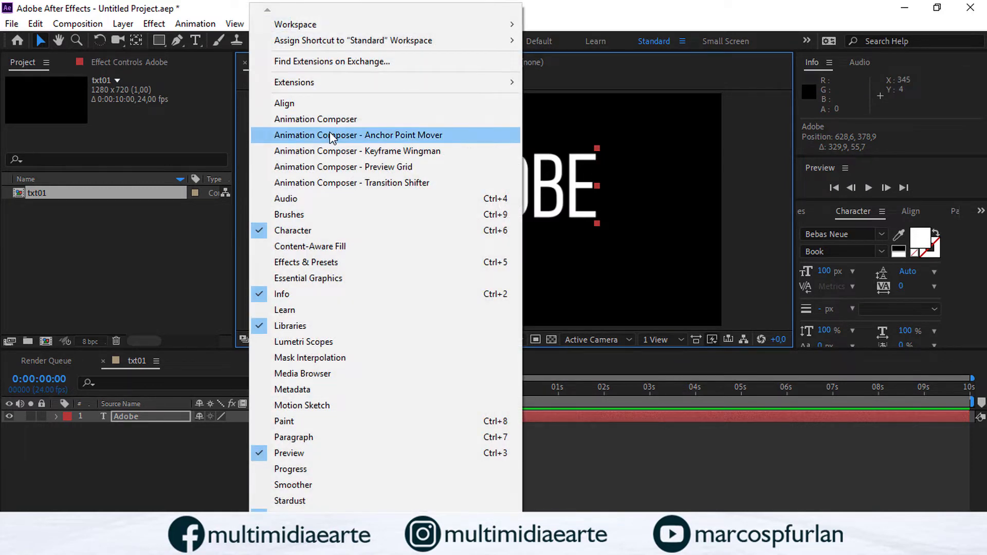
pyautogui.click(329, 134)
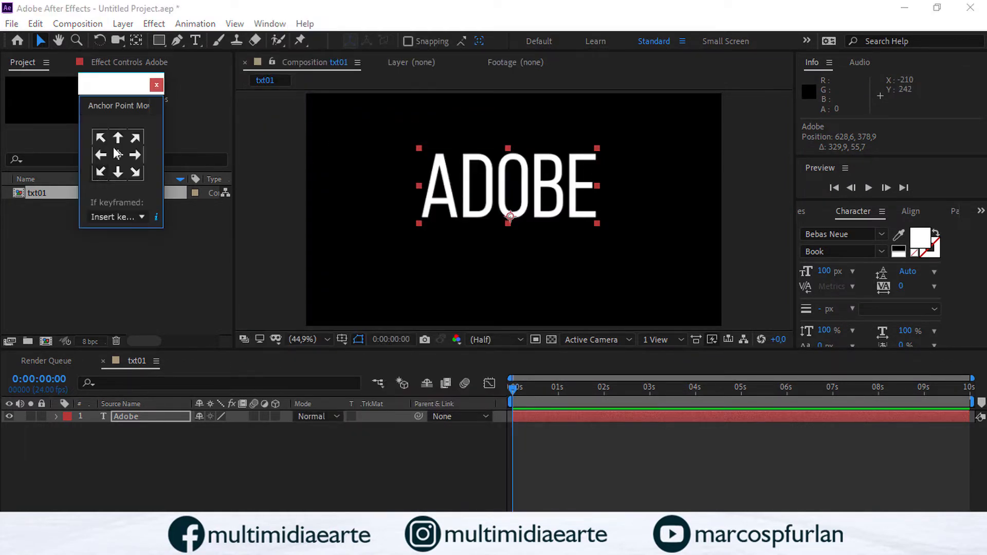
pyautogui.click(156, 85)
# - Move the Adobe text's anchor point to its lower-left corner with Animation Composer's Anchor Point Mover, and close the tool
pyautogui.click(271, 25)
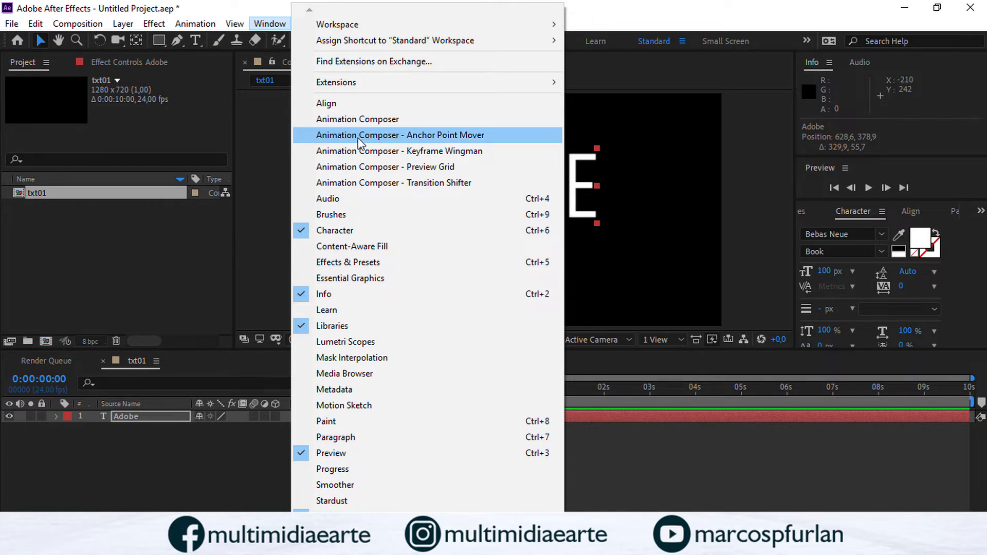
pyautogui.click(431, 136)
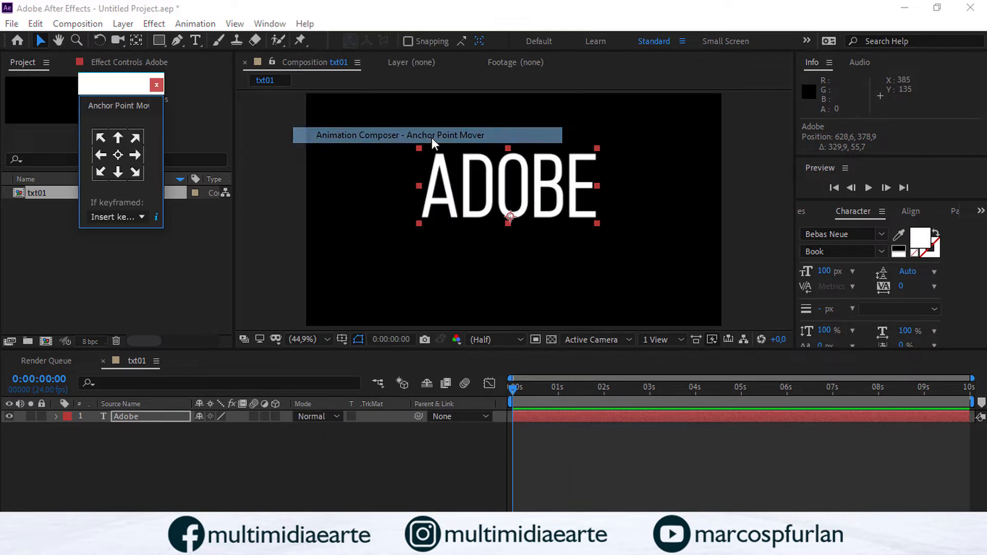
pyautogui.click(101, 173)
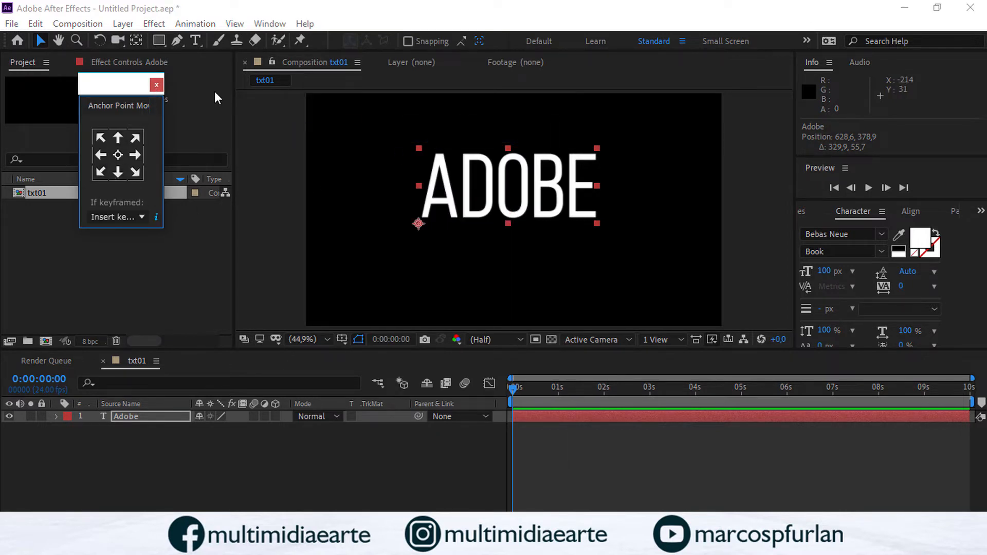
pyautogui.click(157, 85)
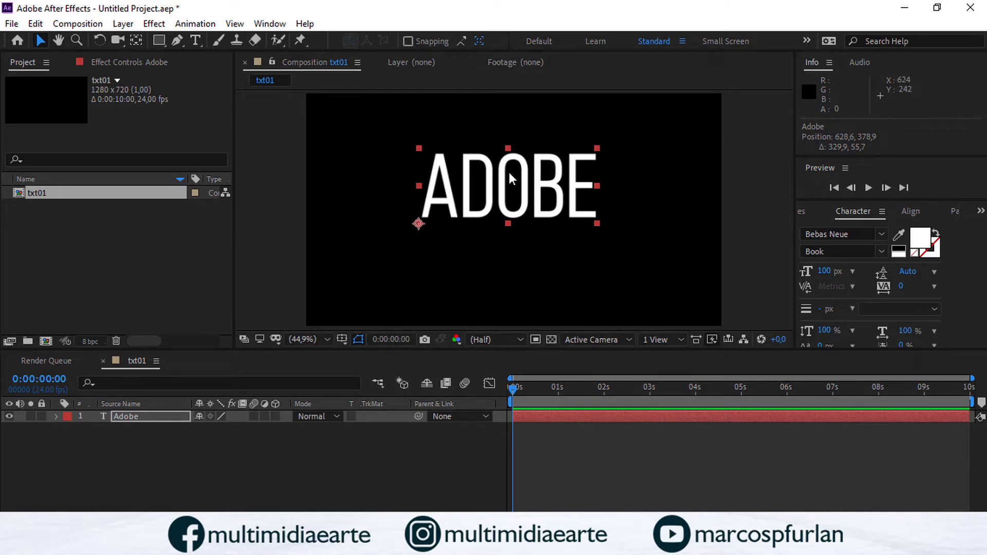
# - Apply the Bullet Train animation preset from the Text > Blurs presets to the Adobe text
pyautogui.click(982, 213)
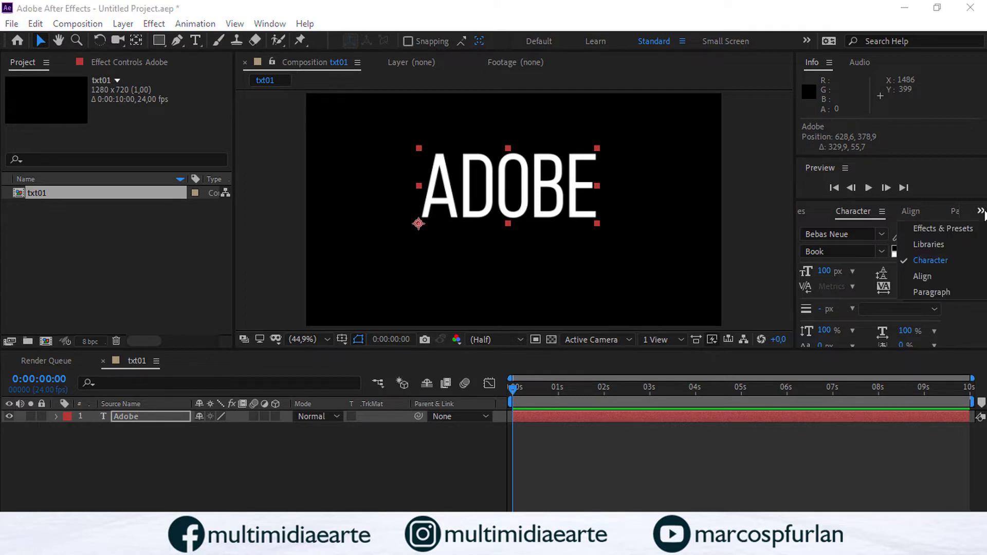
pyautogui.click(939, 229)
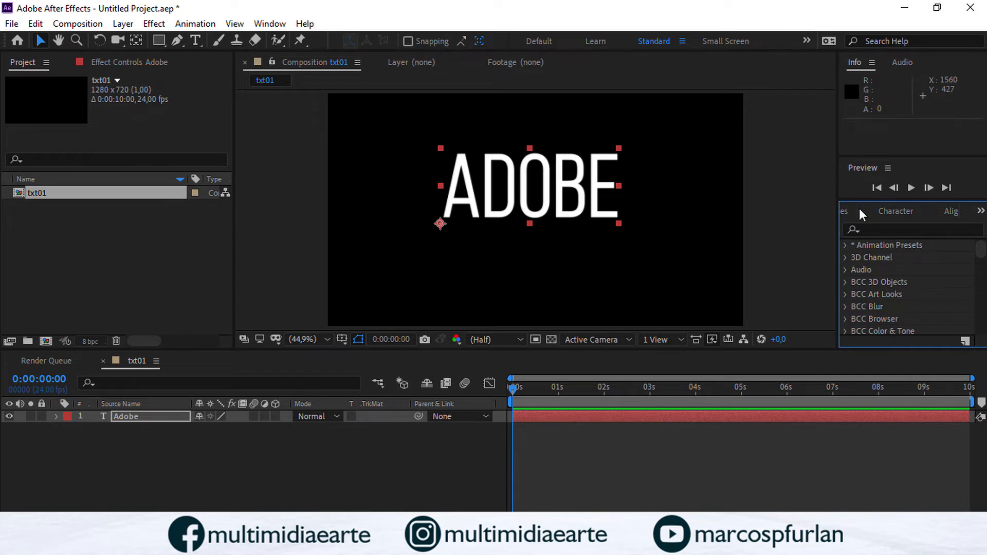
pyautogui.click(846, 246)
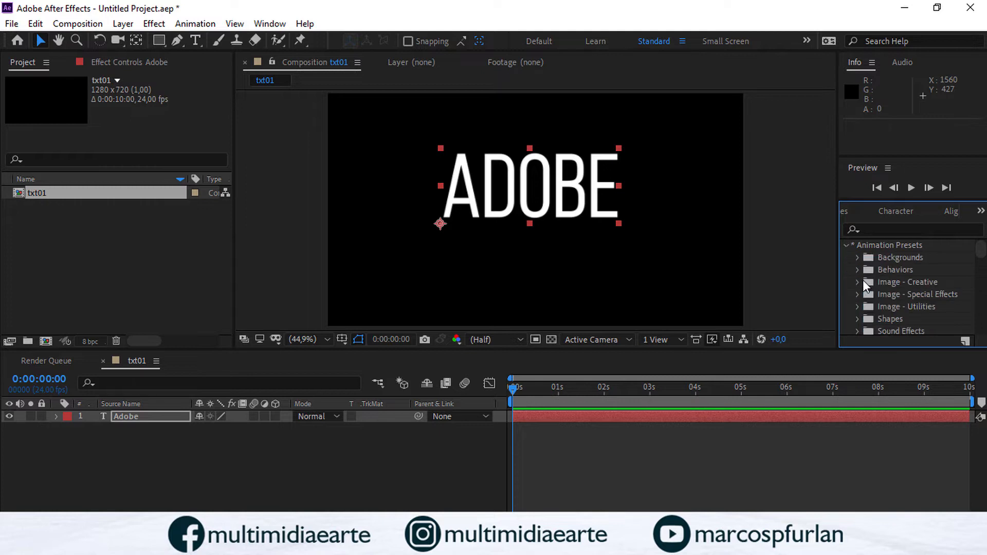
pyautogui.scroll(-3, 870, 301)
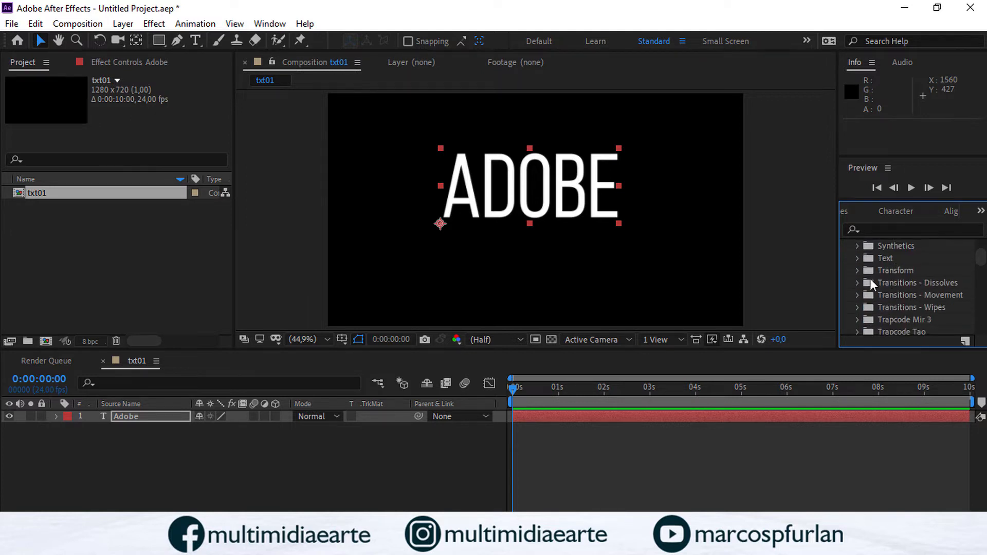
pyautogui.click(857, 258)
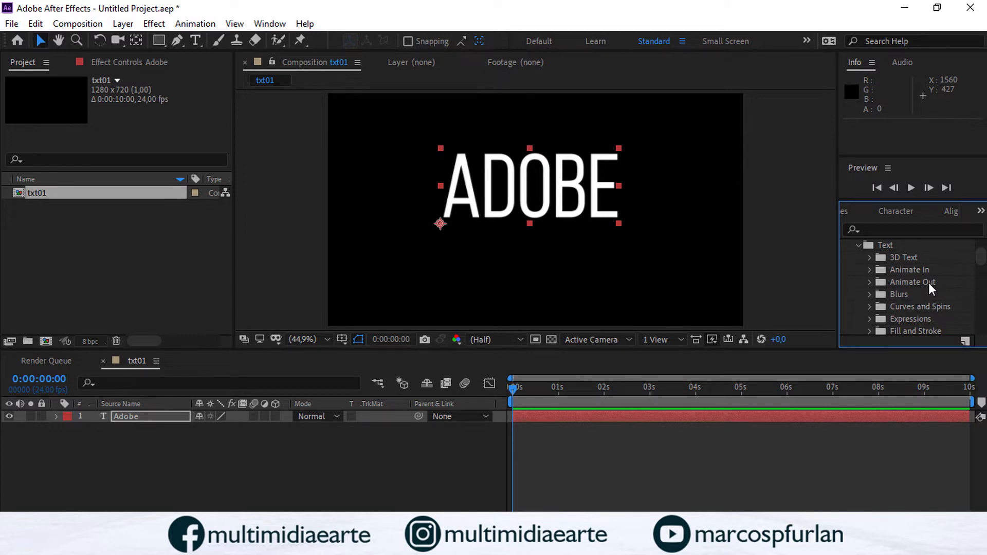
pyautogui.click(868, 294)
pyautogui.scroll(-2, 891, 276)
pyautogui.scroll(2, 891, 275)
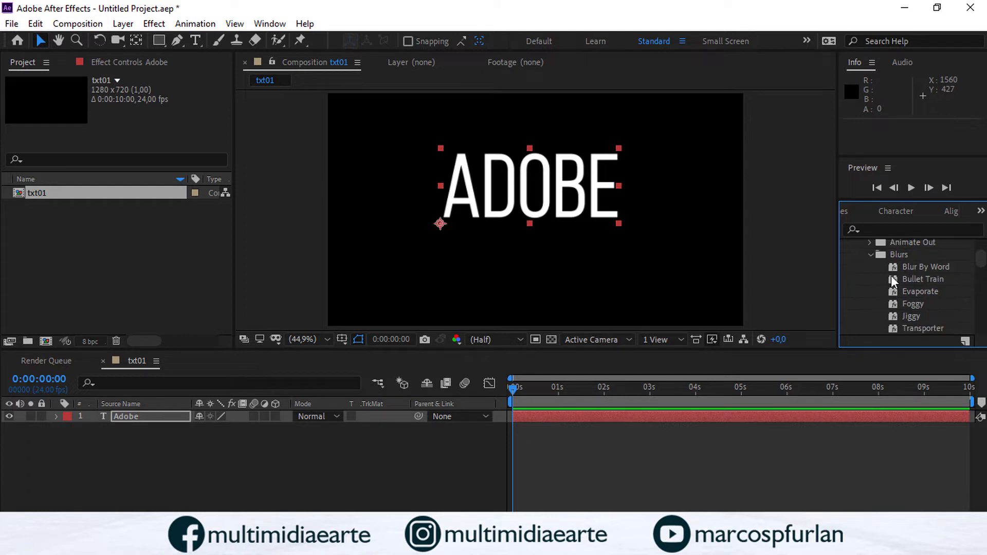
pyautogui.click(930, 283)
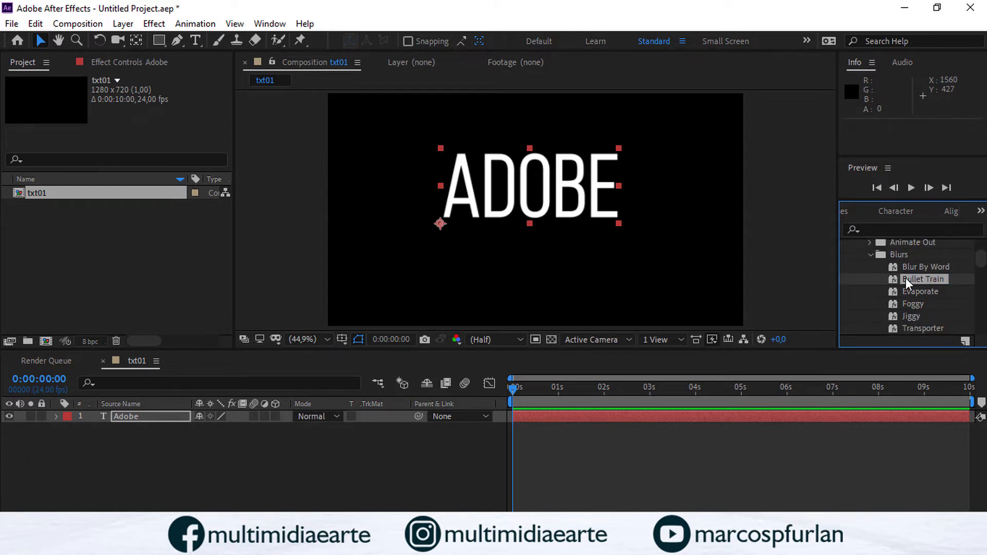
pyautogui.moveTo(901, 279); pyautogui.dragTo(579, 202)
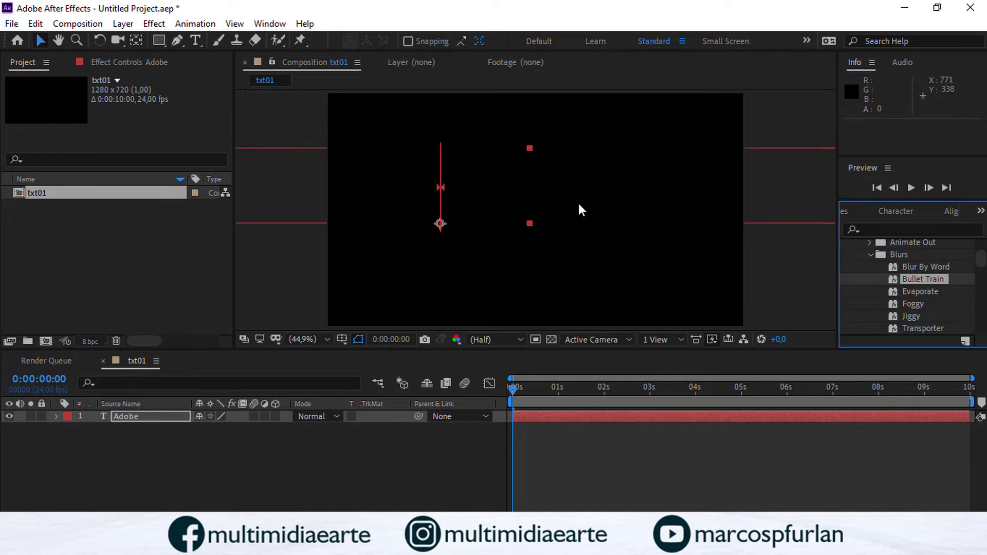
# - Play back the Bullet Train text animation and place the current time at 0:00:00:03
pyautogui.press('space')
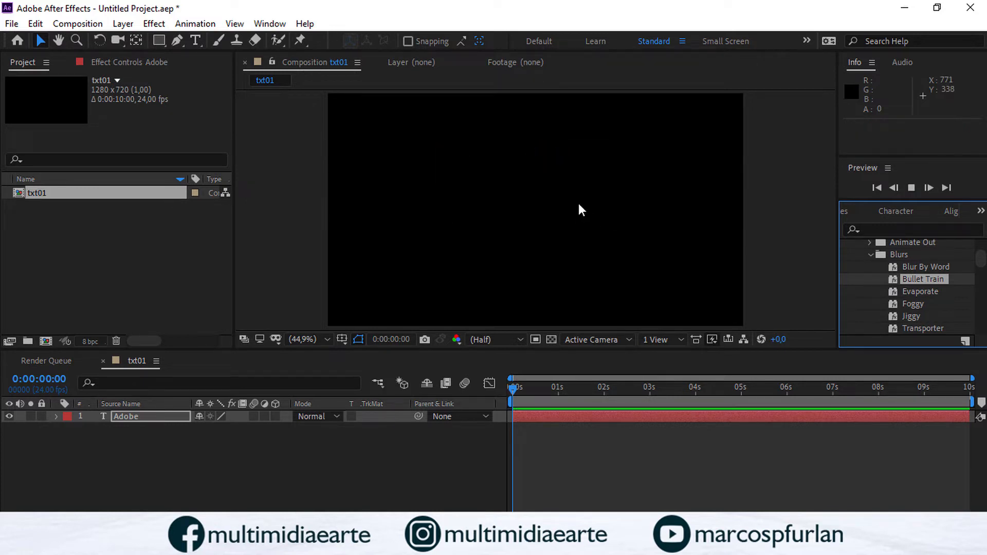
pyautogui.click(489, 390)
pyautogui.press('space')
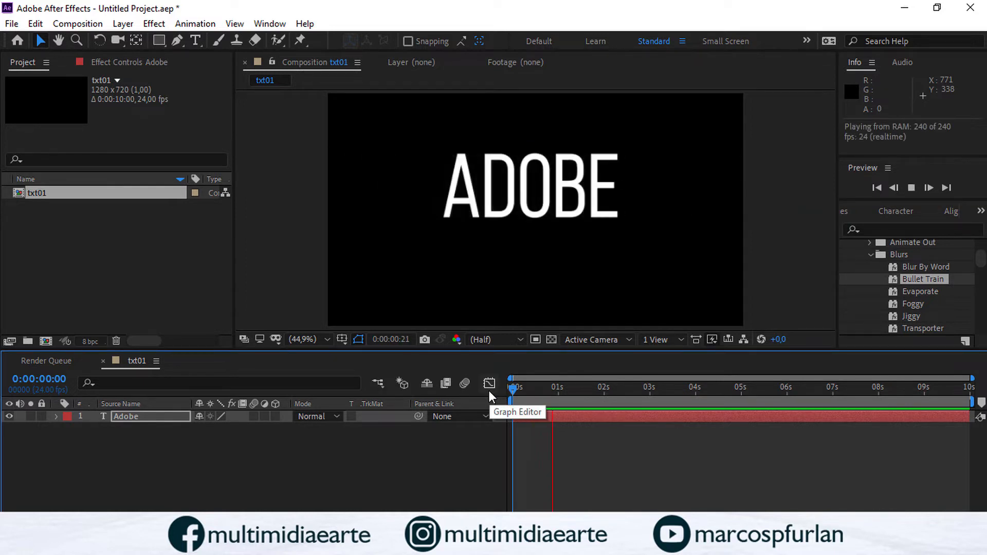
pyautogui.click(517, 391)
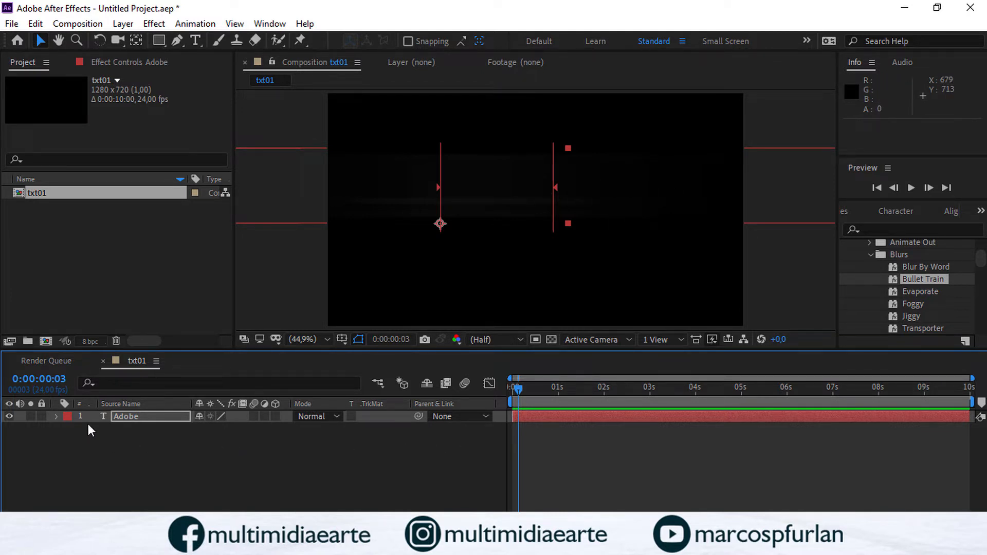
# - Reveal the Adobe layer's Offset keyframes, scrub to 0:00:00:13, and undo the Bullet Train preset
pyautogui.press('u')
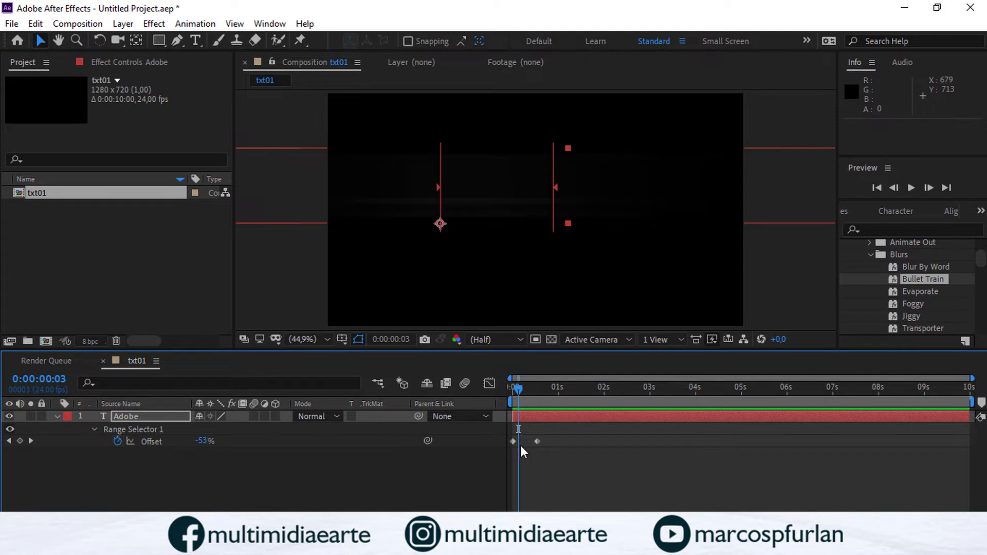
pyautogui.click(513, 441)
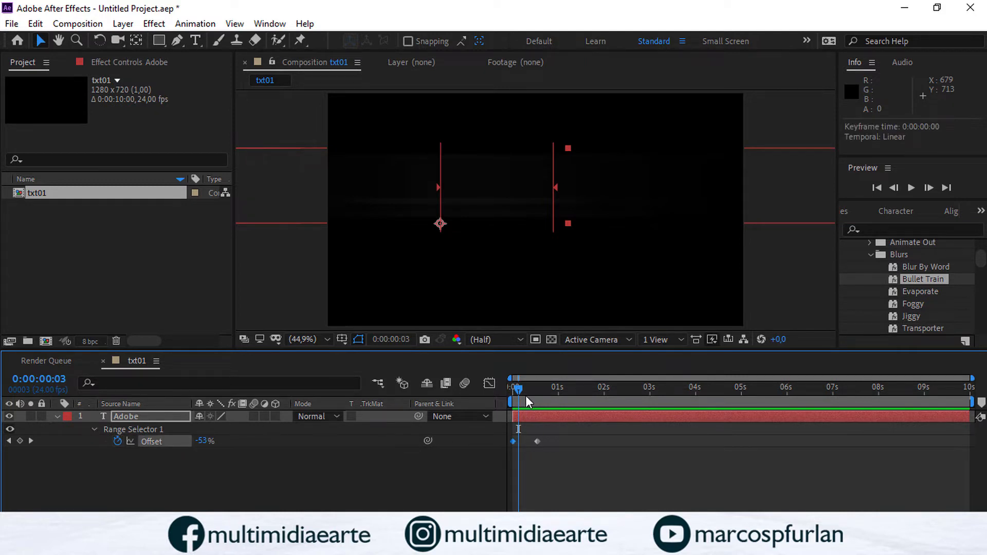
pyautogui.moveTo(525, 396)
pyautogui.mouseDown()
pyautogui.moveTo(511, 391)
pyautogui.moveTo(540, 397)
pyautogui.mouseUp()
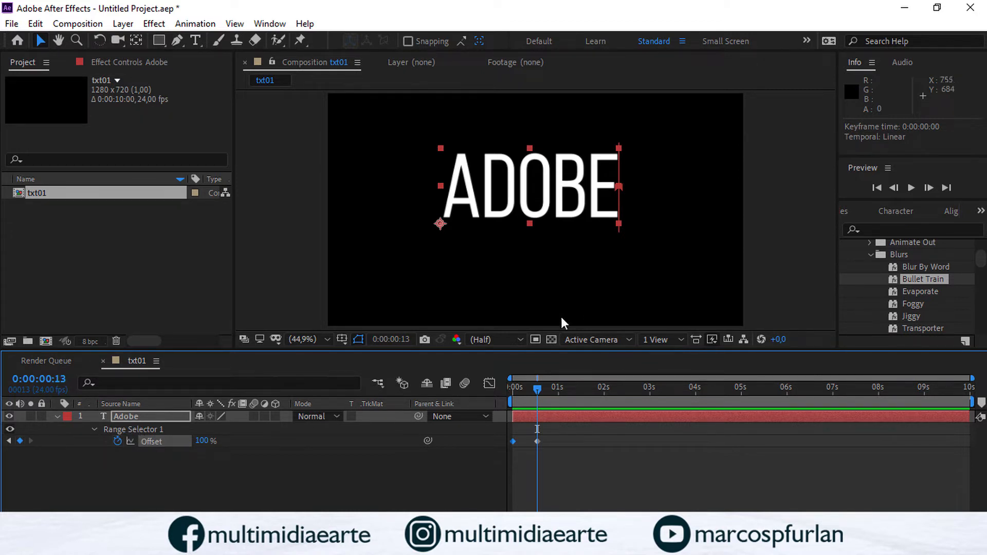
pyautogui.hotkey('ctrl', 'z')
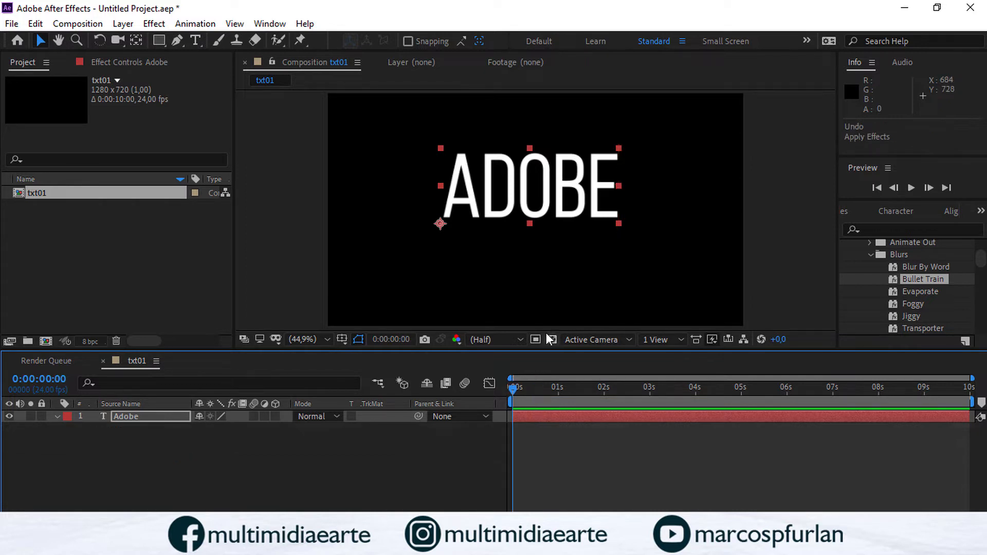
# - Apply the Ants animation preset from the Text > Paths presets to the Adobe text
pyautogui.click(870, 255)
pyautogui.scroll(-3, 902, 288)
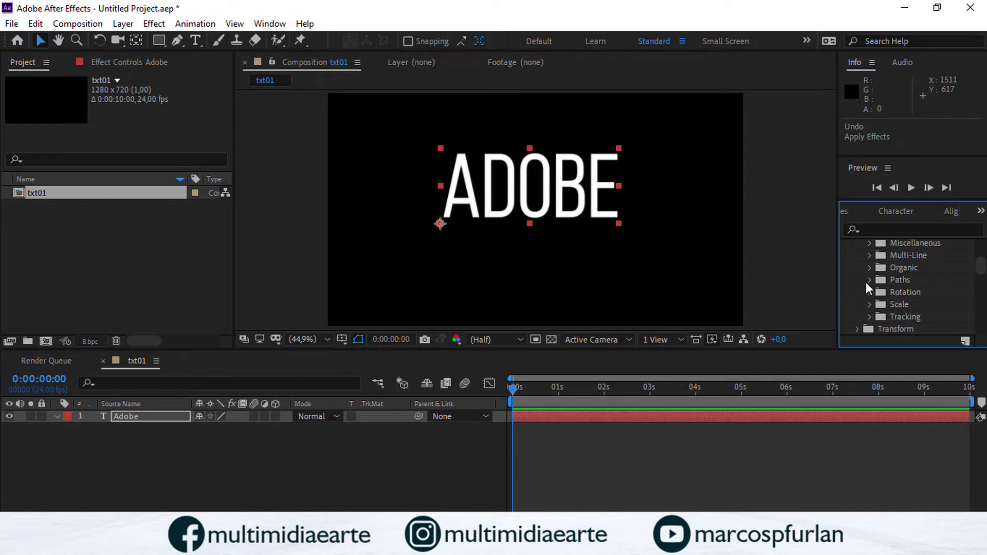
pyautogui.click(869, 279)
pyautogui.click(905, 282)
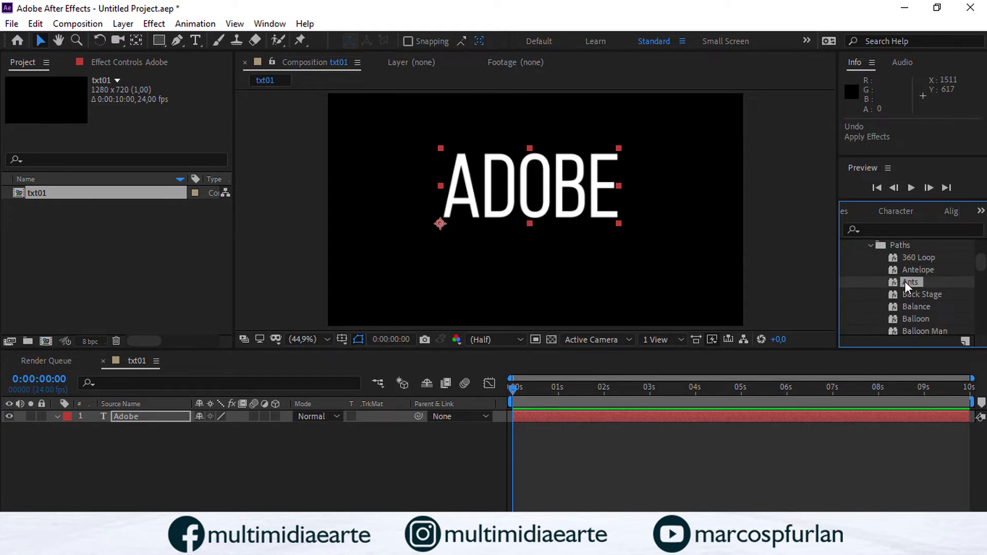
pyautogui.moveTo(897, 281); pyautogui.dragTo(514, 168)
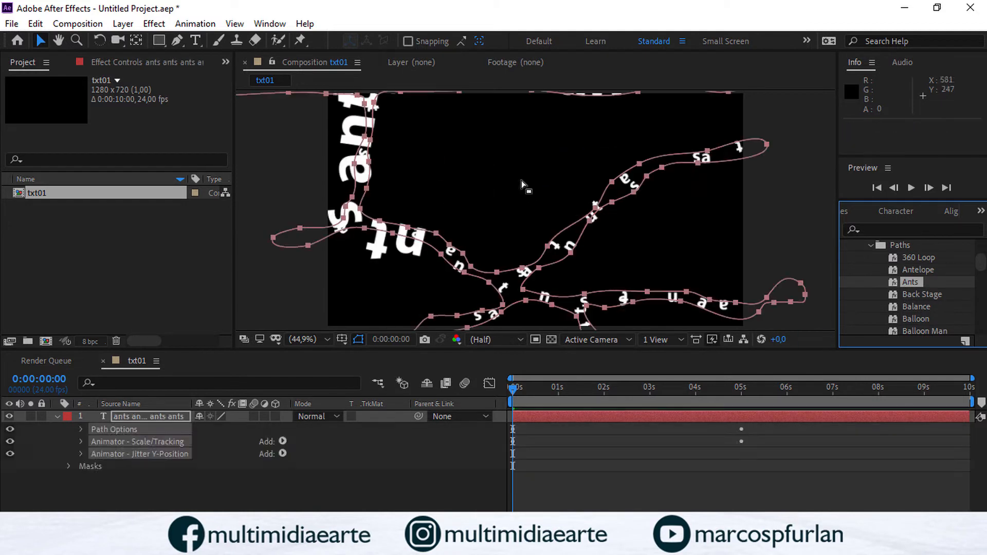
# - Play back the Ants text animation and undo the preset
pyautogui.press('space')
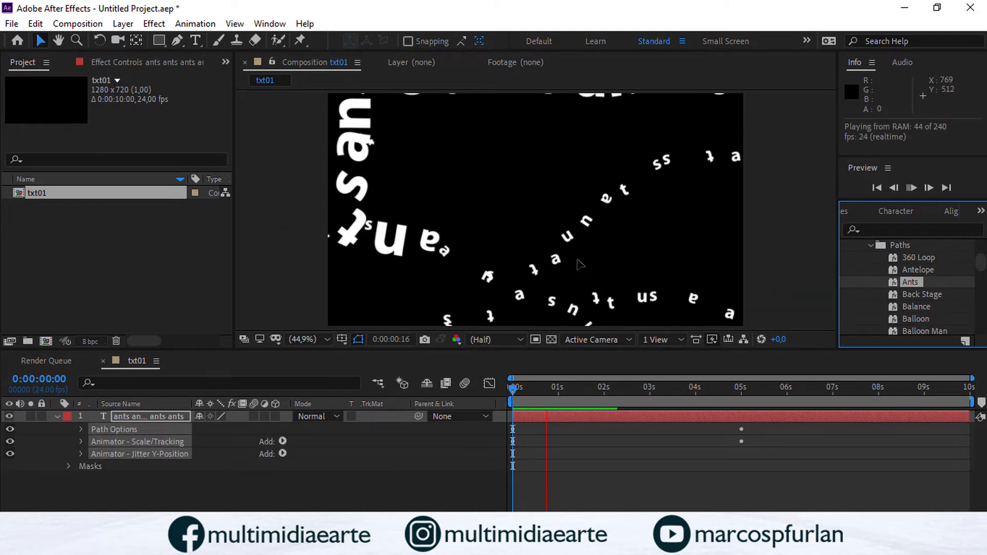
pyautogui.press('space')
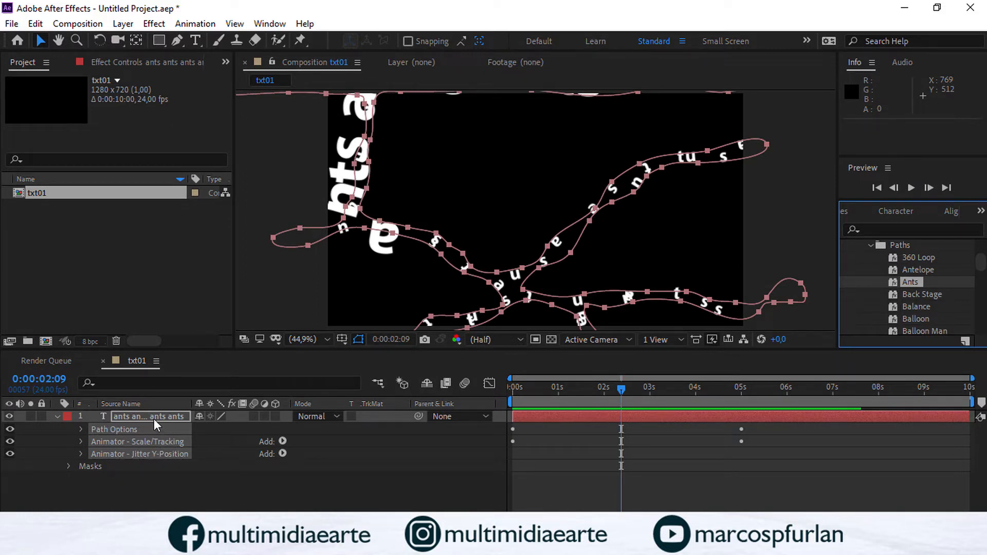
pyautogui.hotkey('ctrl', 'z')
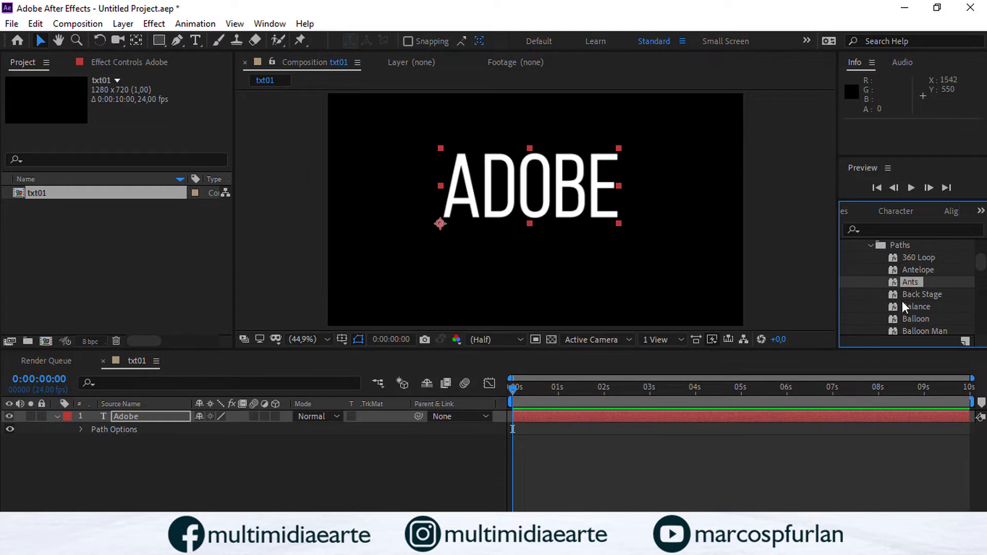
# - Apply the Magnify animation preset from the Text > Tracking presets to the Adobe text
pyautogui.click(871, 245)
pyautogui.scroll(2, 915, 295)
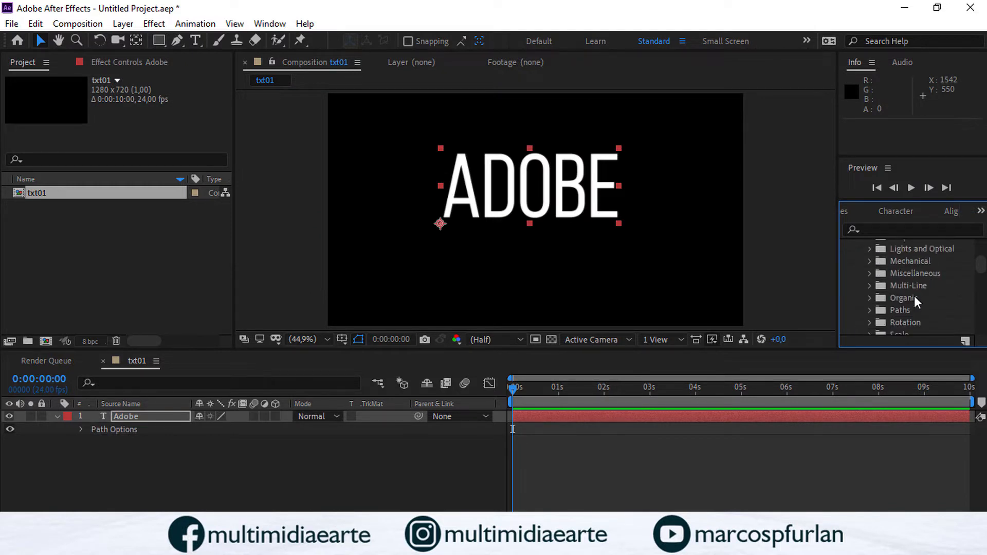
pyautogui.scroll(-1, 910, 297)
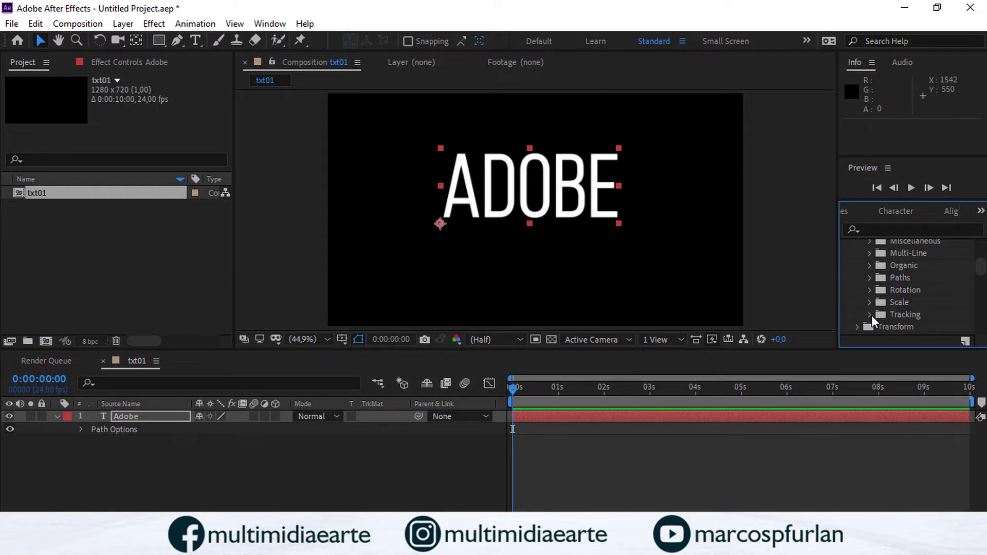
pyautogui.click(869, 313)
pyautogui.click(908, 306)
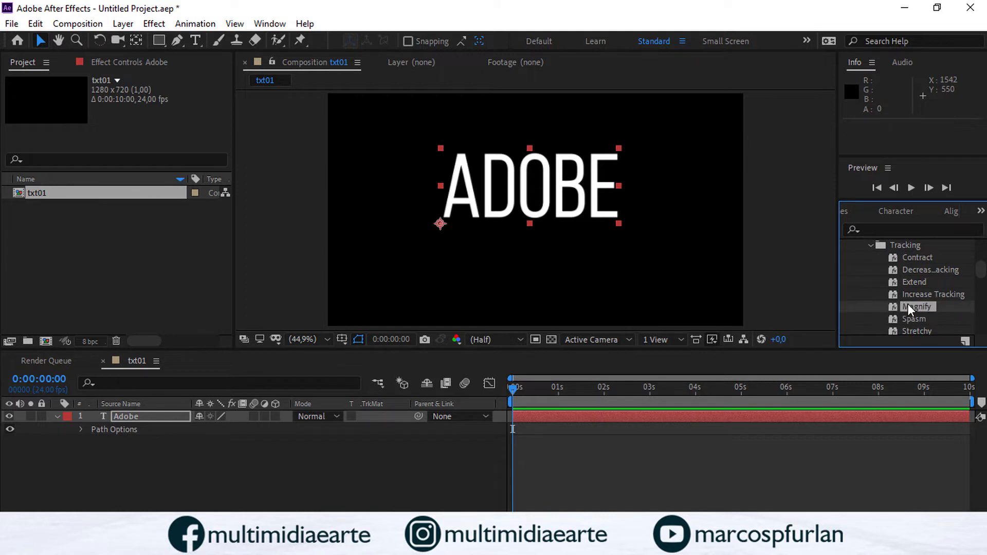
pyautogui.moveTo(908, 305); pyautogui.dragTo(576, 187)
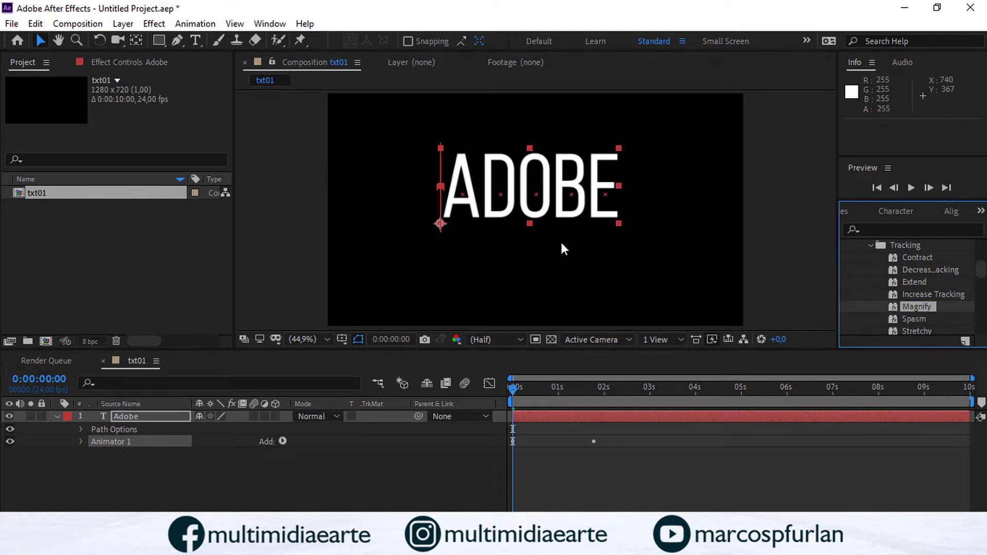
# - Play back the Magnify text animation, replay it from the start of the composition, and undo the preset
pyautogui.press('space')
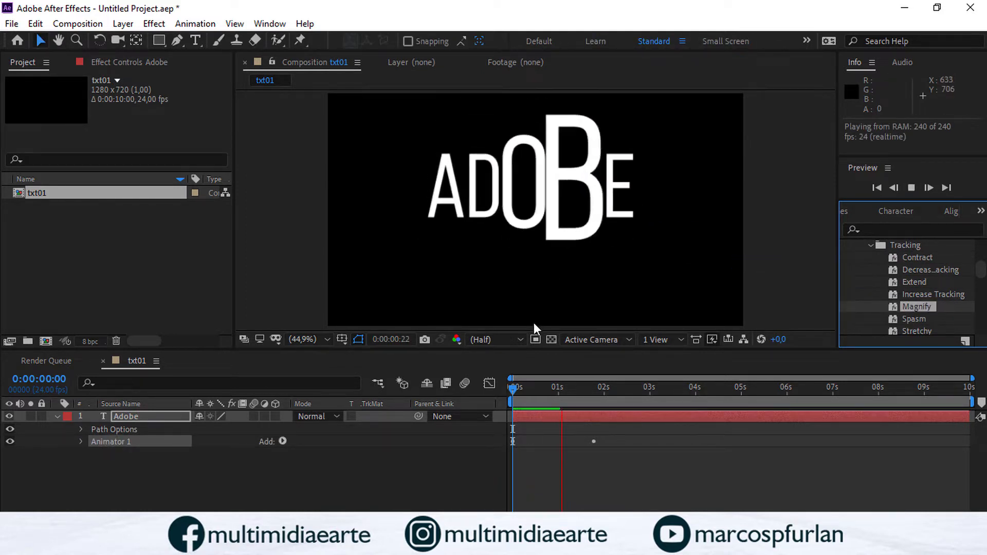
pyautogui.press('space')
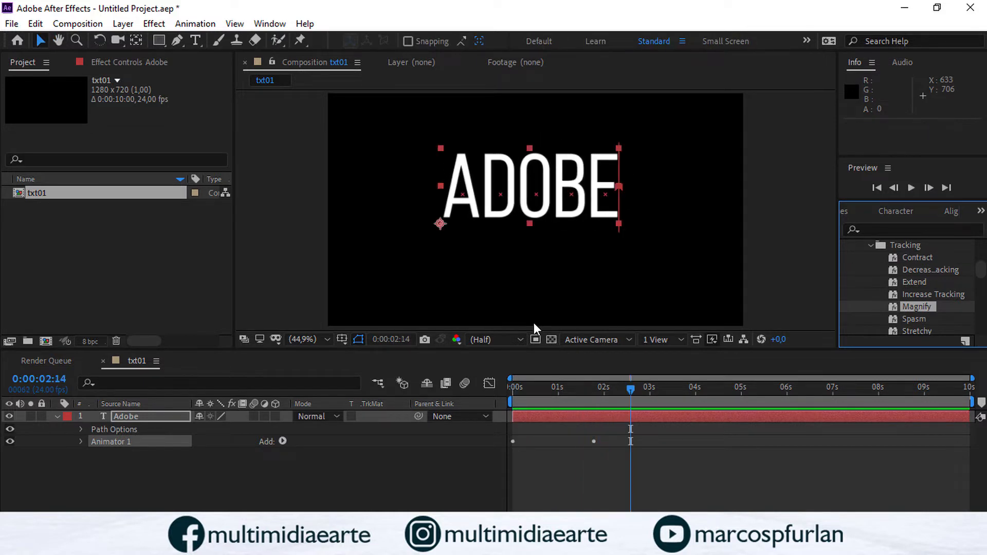
pyautogui.press('space')
pyautogui.press('space')
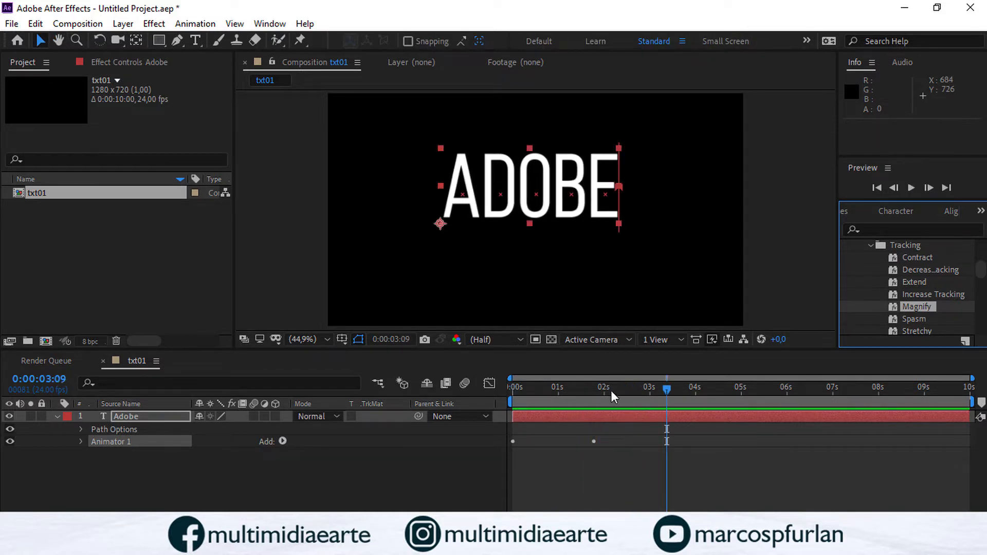
pyautogui.click(474, 394)
pyautogui.press('Home')
pyautogui.press('space')
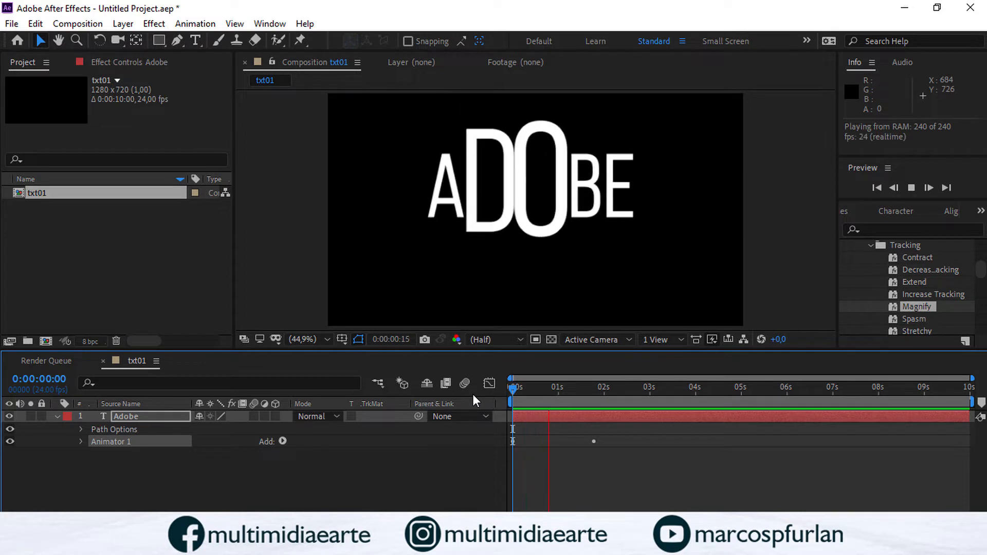
pyautogui.press('space')
pyautogui.hotkey('ctrl', 'z')
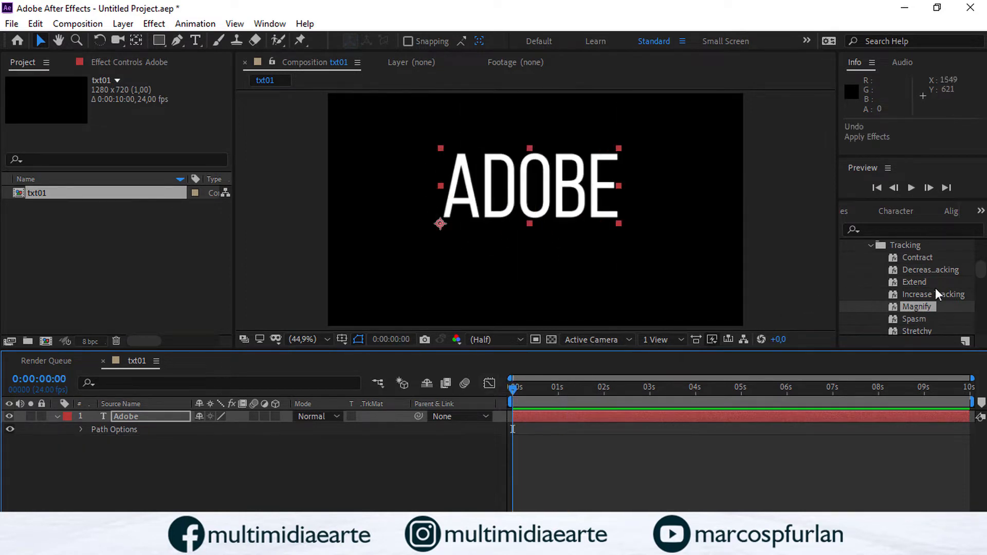
# - Apply the Fade Up And Flip animation preset from the Text > Animate In presets to the Adobe text
pyautogui.scroll(1, 936, 293)
pyautogui.click(871, 279)
pyautogui.scroll(5, 945, 294)
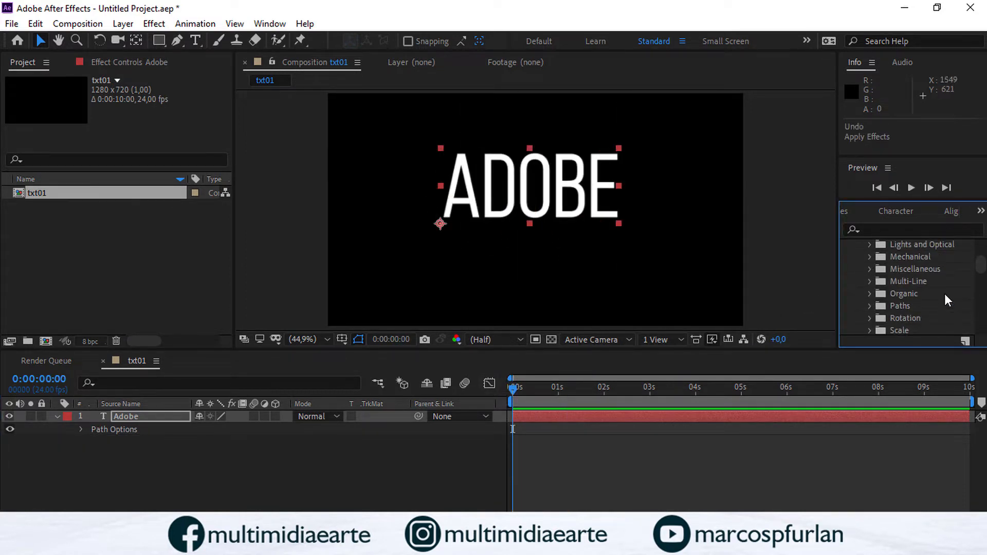
pyautogui.scroll(-1, 937, 294)
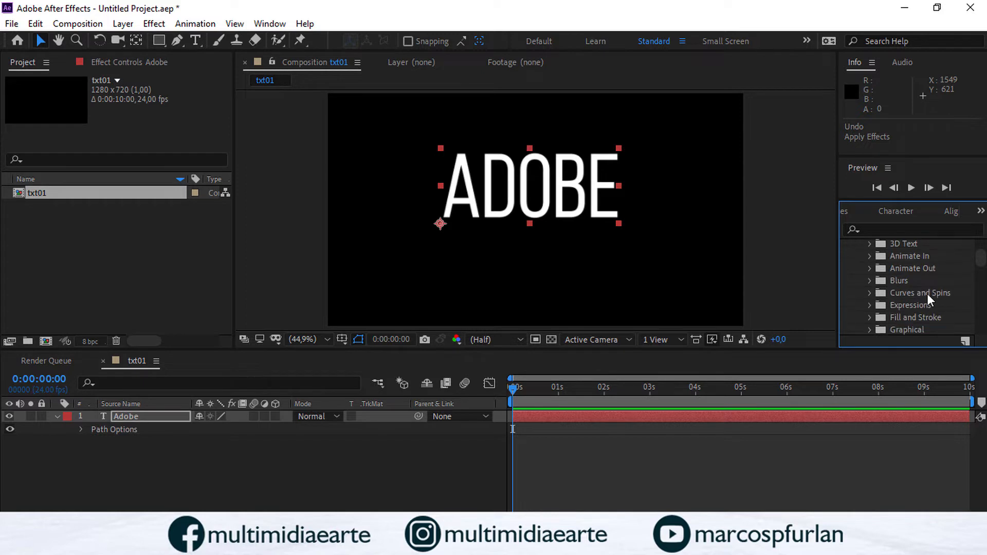
pyautogui.scroll(1, 911, 276)
pyautogui.click(869, 288)
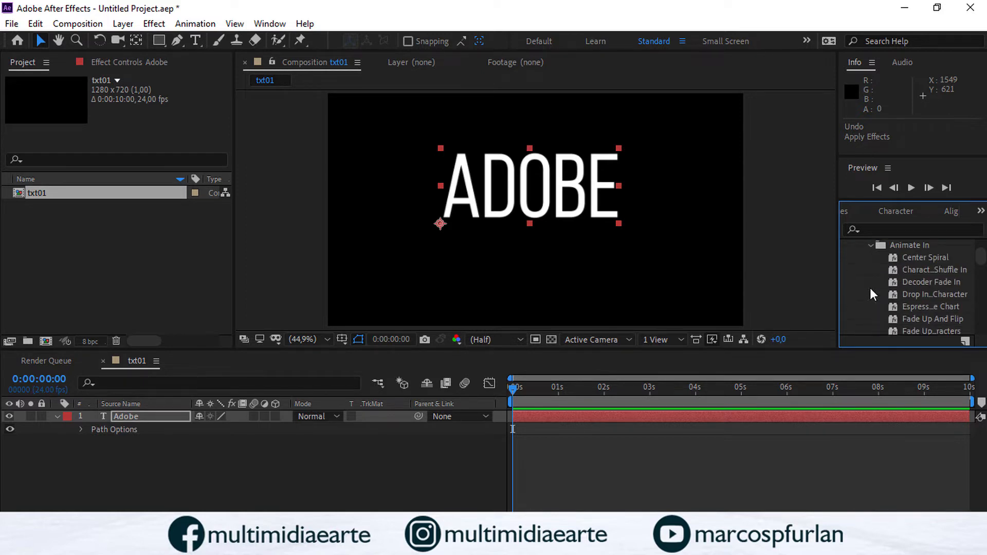
pyautogui.click(917, 317)
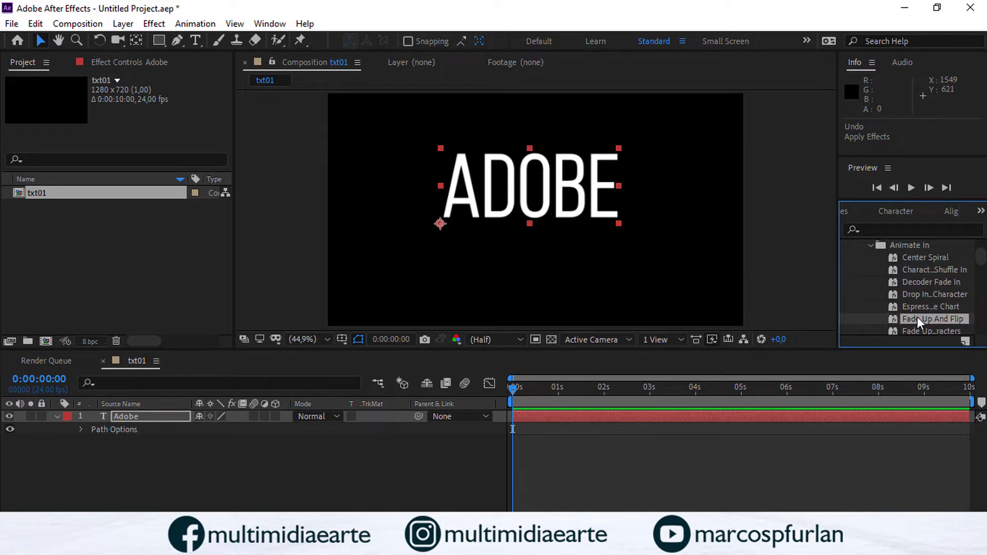
pyautogui.moveTo(916, 317); pyautogui.dragTo(504, 208)
# - Play back and scrub through the Fade Up And Flip animation, and undo the preset
pyautogui.press('space')
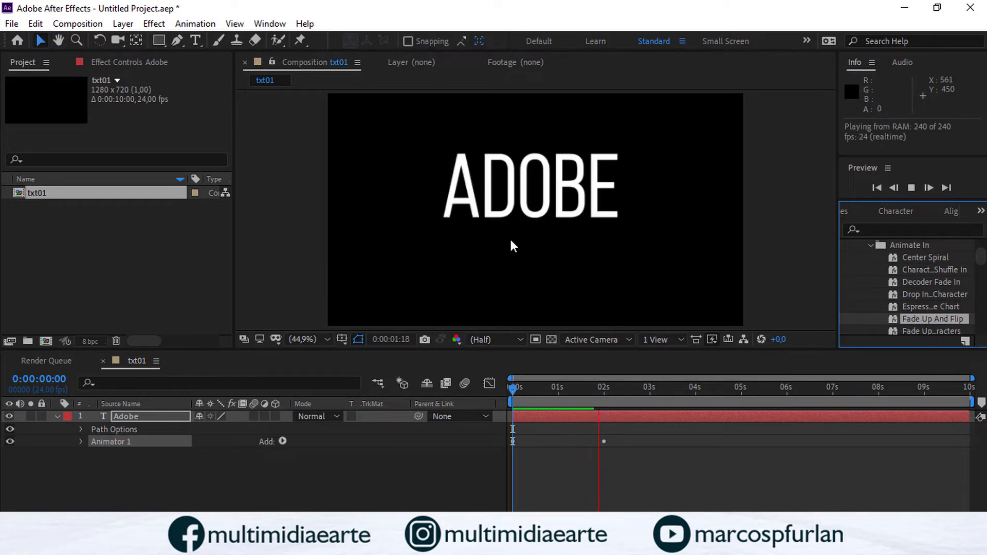
pyautogui.press('space')
pyautogui.moveTo(590, 401); pyautogui.dragTo(541, 393)
pyautogui.hotkey('ctrl', 'z')
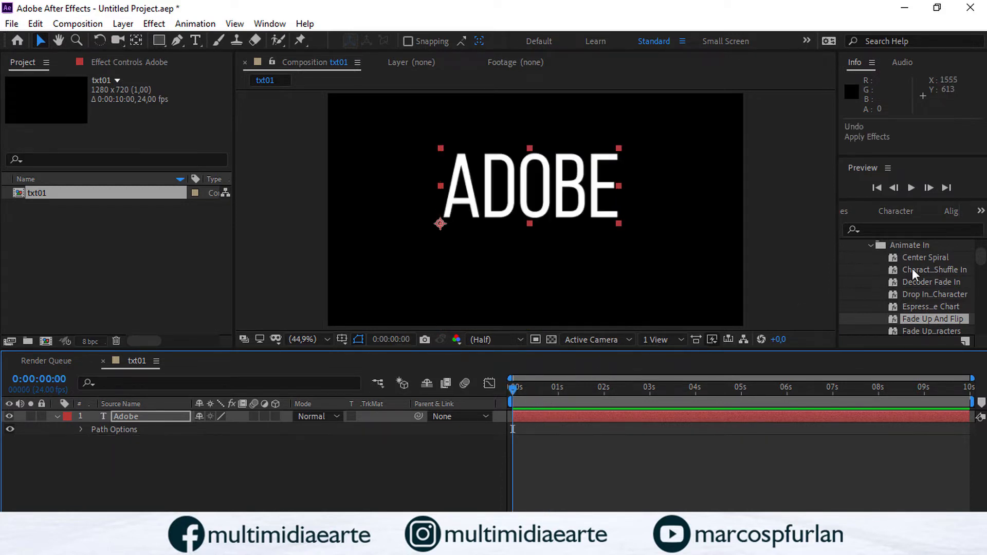
# - Try the Character Shuffle In preset from Animate In on the Adobe text with a playback, and undo it
pyautogui.moveTo(912, 269); pyautogui.dragTo(569, 209)
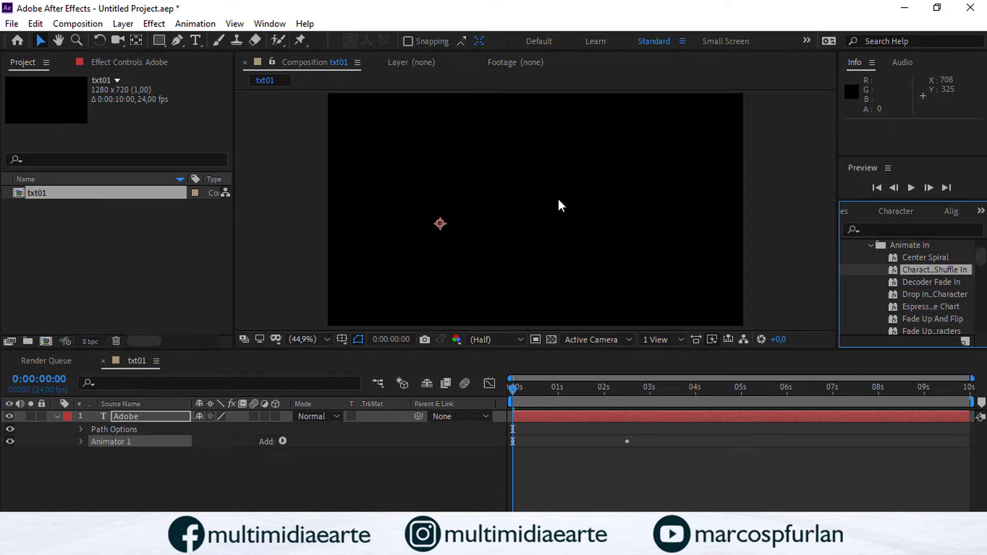
pyautogui.press('space')
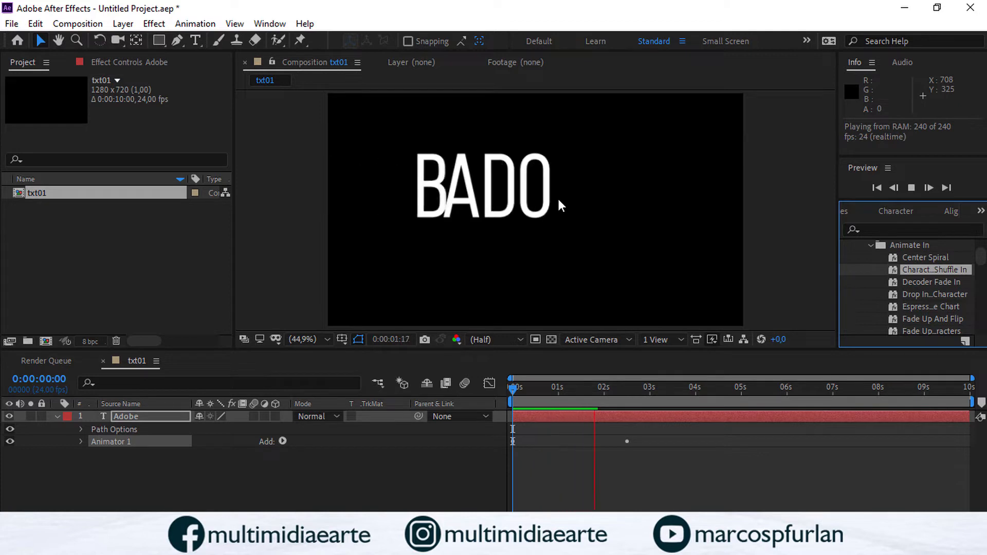
pyautogui.press('space')
pyautogui.hotkey('ctrl', 'z')
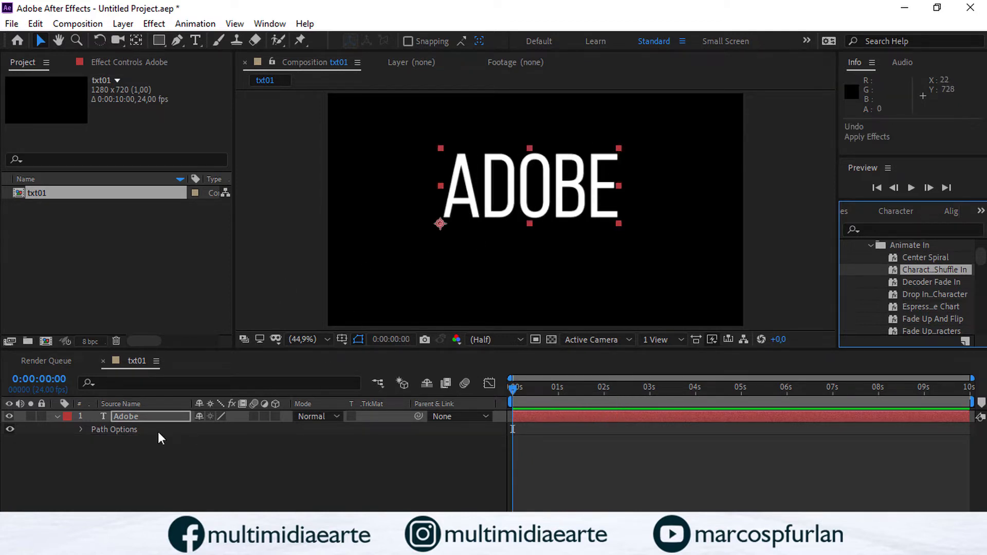
# - Display all modified properties of the Adobe layer to check for leftover animation, and collapse the layer
pyautogui.click(129, 430)
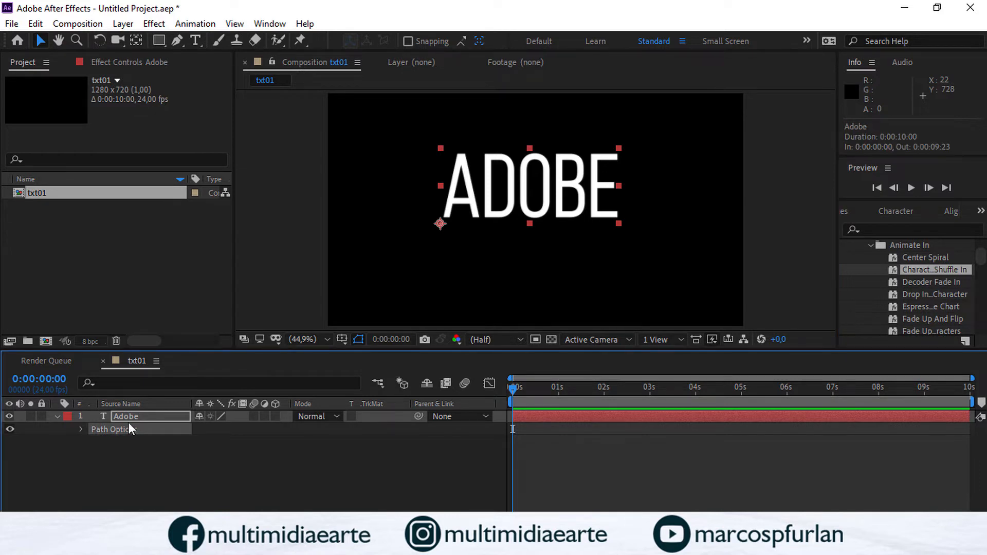
pyautogui.press('u')
pyautogui.press('u')
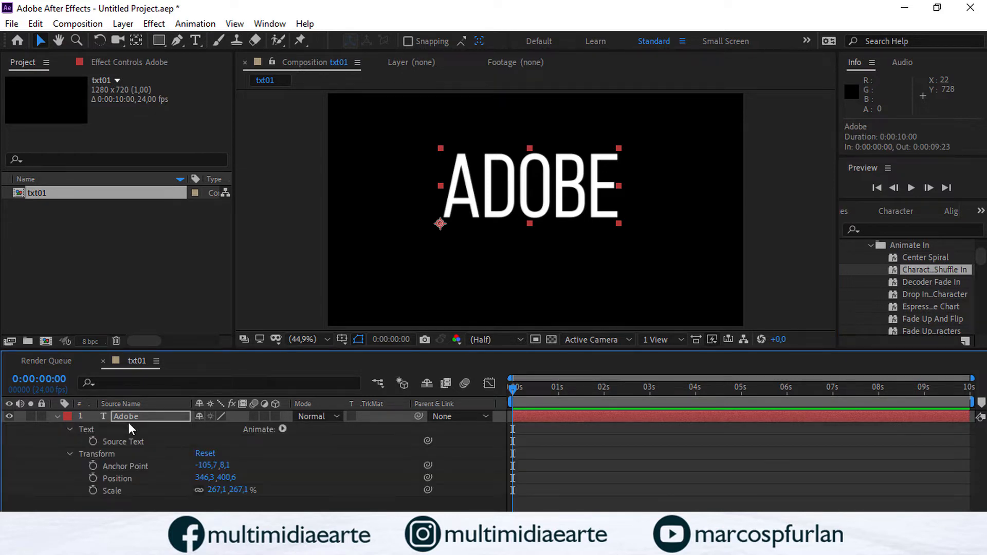
pyautogui.press('u')
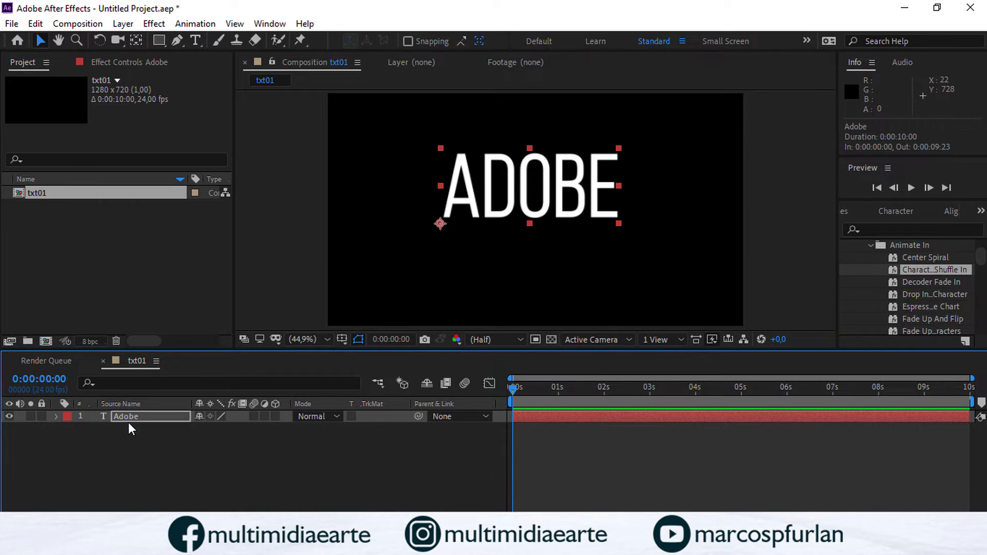
# - Collapse the Animate In presets folder, open Animation Composer, and move its window clear of the layer list
pyautogui.click(869, 246)
pyautogui.scroll(5, 874, 270)
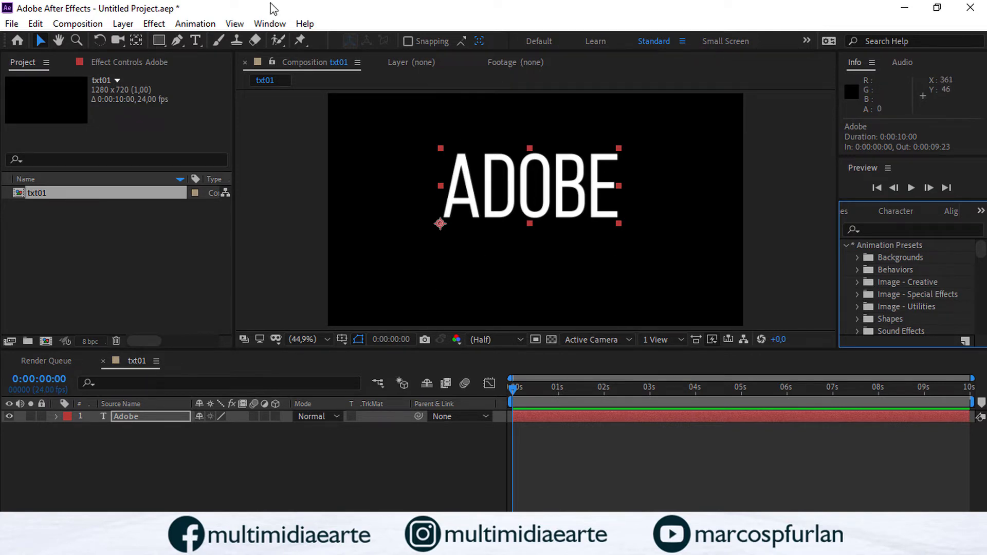
pyautogui.click(269, 24)
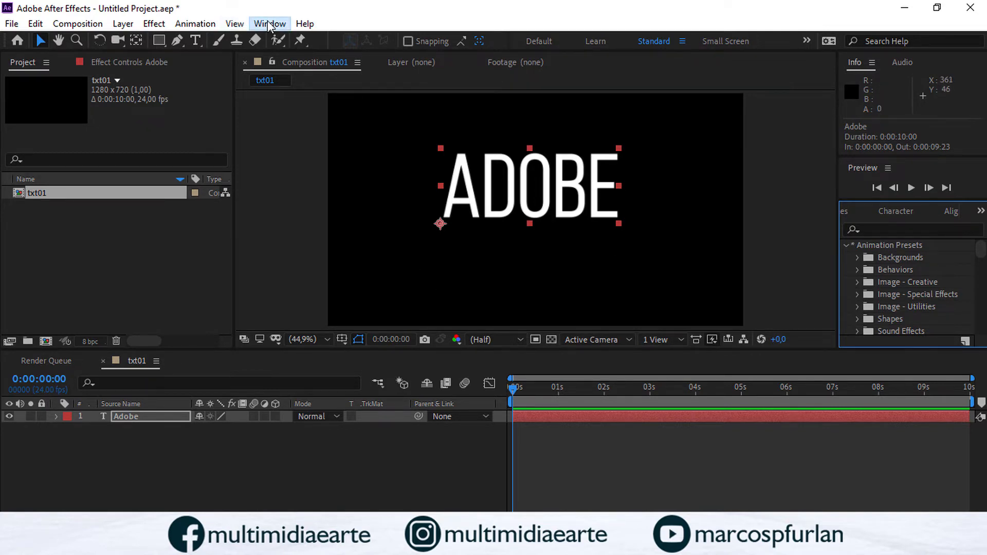
pyautogui.click(340, 119)
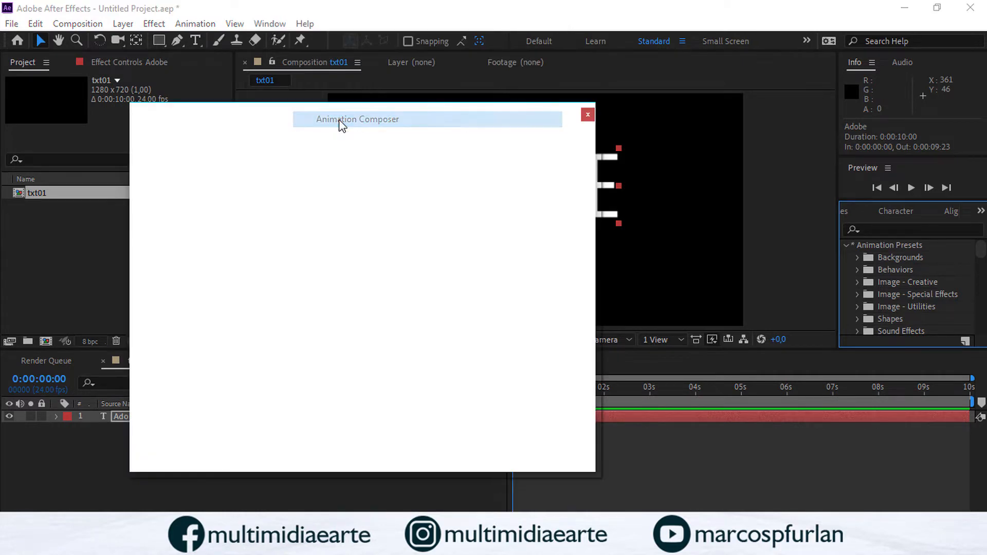
pyautogui.moveTo(339, 119); pyautogui.dragTo(720, 92)
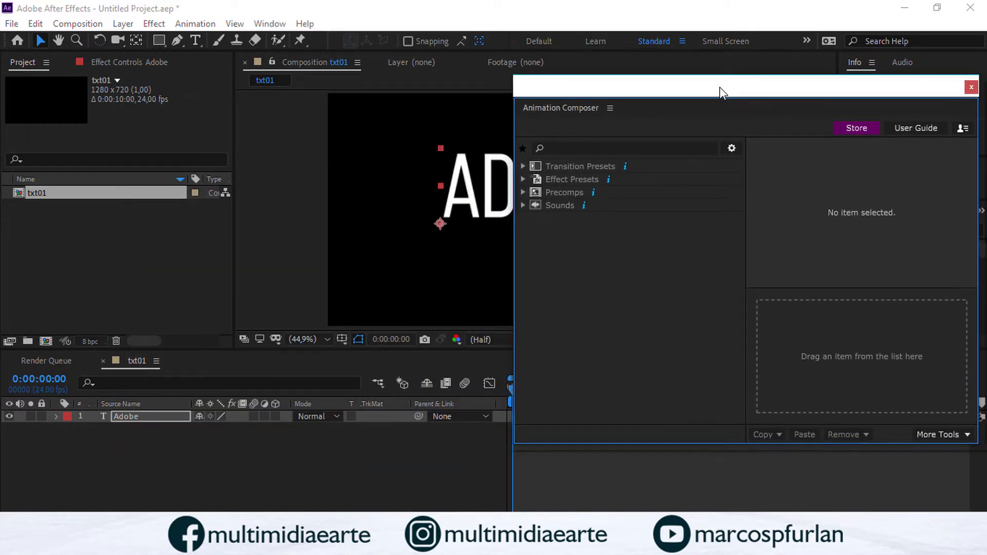
# - Preview Overshoot Scale & Tracking Characters 1 and its Bottom, Center and Top variants from the Animate Characters text presets in Animation Composer
pyautogui.click(522, 167)
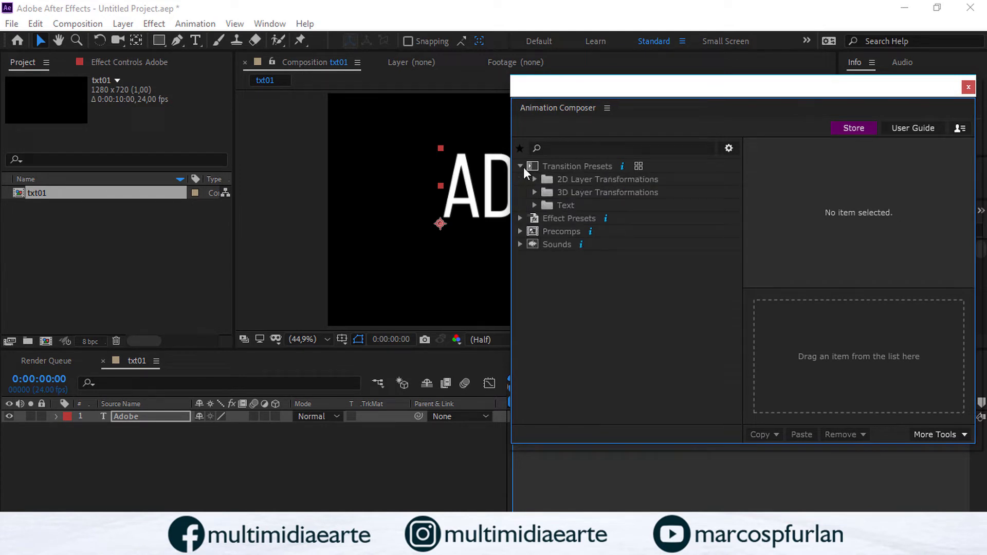
pyautogui.click(536, 205)
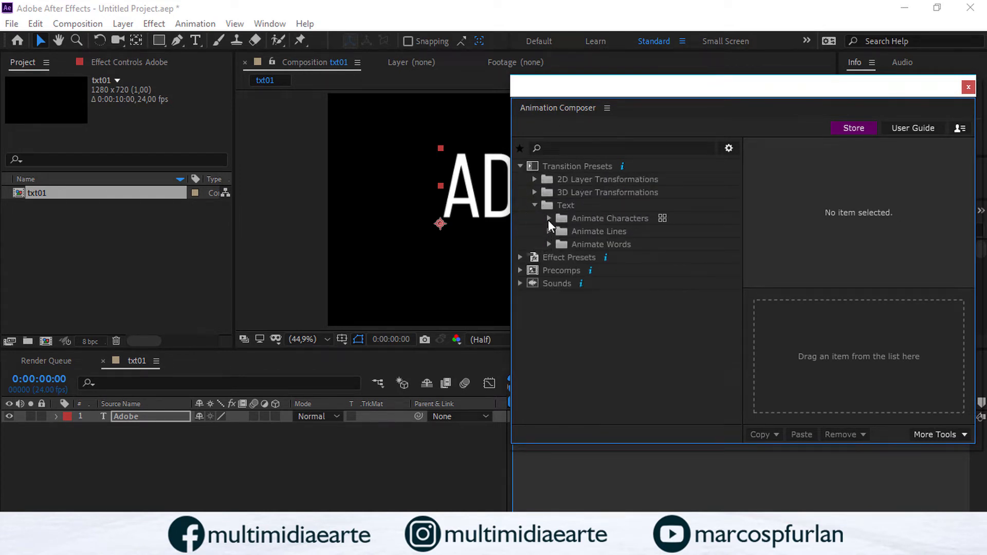
pyautogui.click(549, 219)
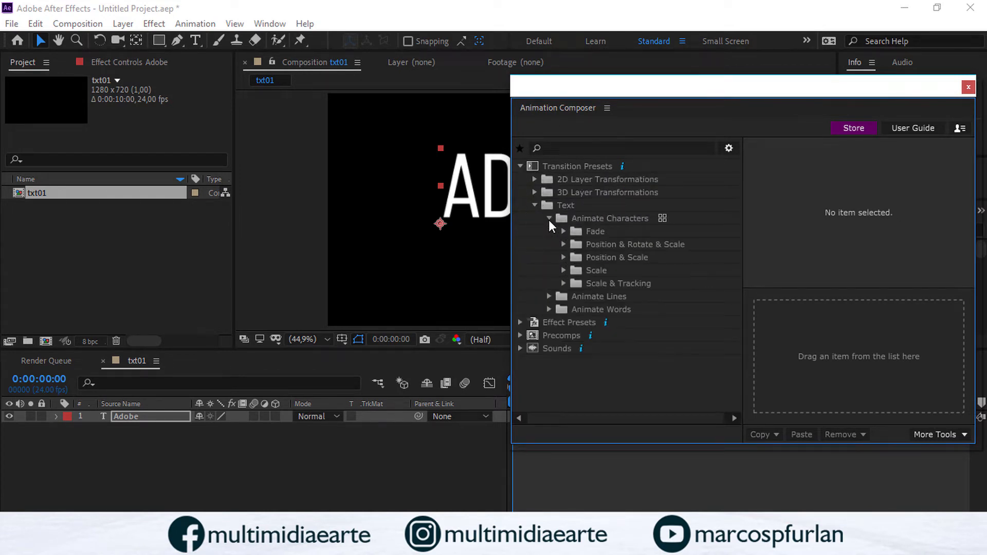
pyautogui.click(563, 283)
pyautogui.click(578, 309)
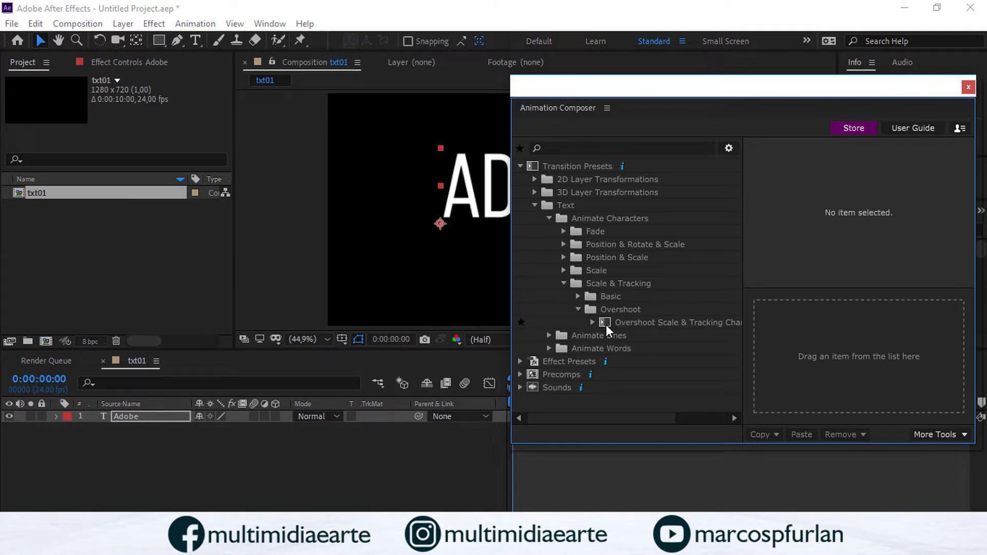
pyautogui.click(606, 323)
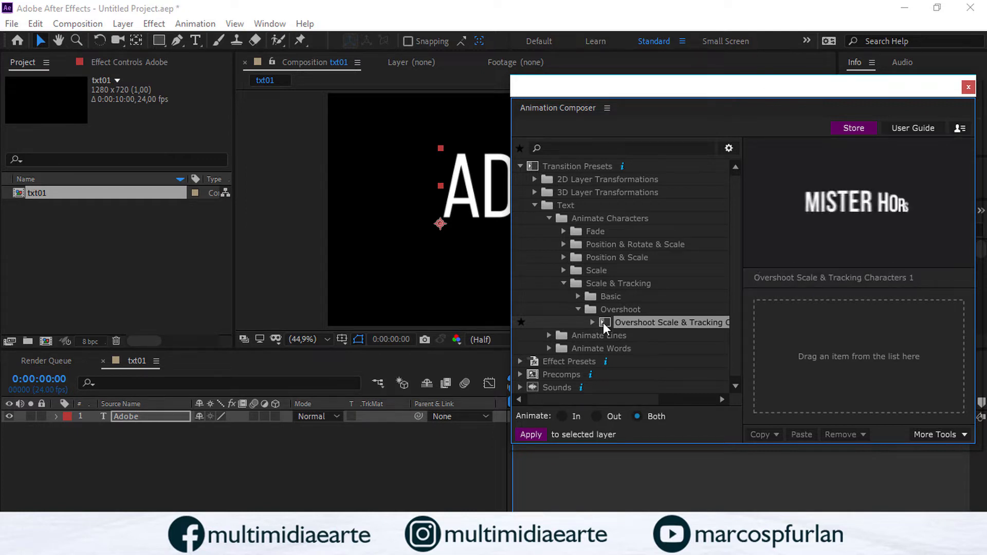
pyautogui.click(594, 321)
pyautogui.click(618, 335)
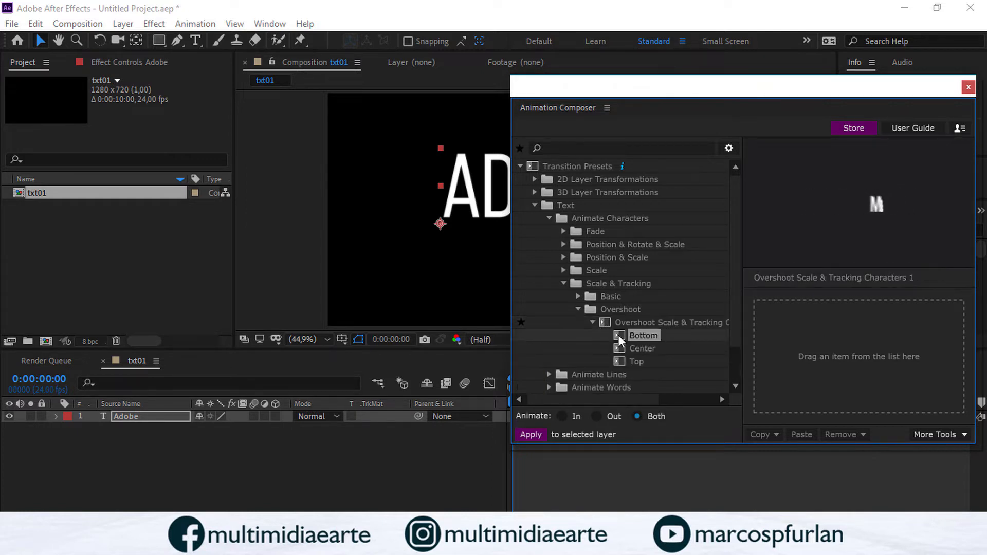
pyautogui.click(621, 350)
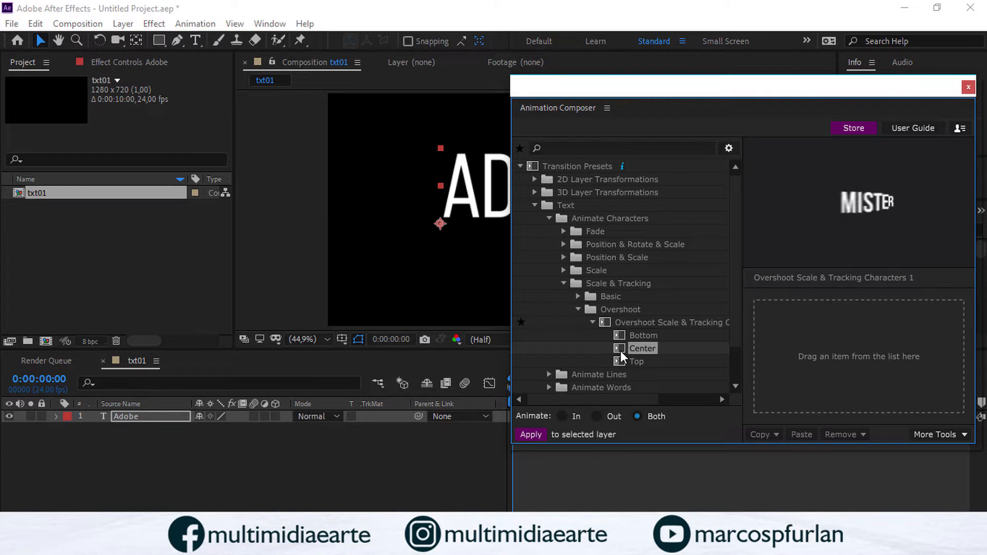
pyautogui.click(619, 362)
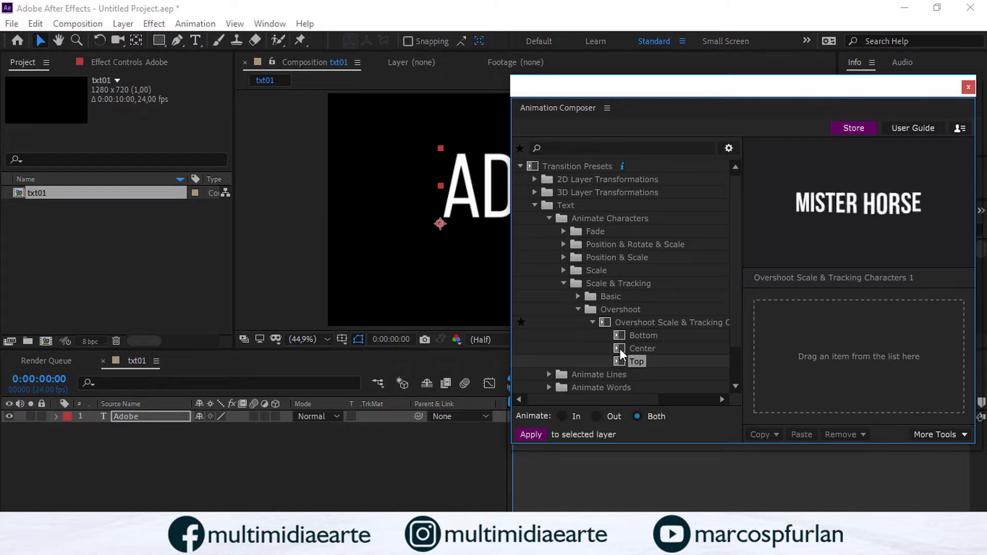
# - Preview Scale Characters From End 2 and the two Basic presets under Position & Rotate & Scale
pyautogui.click(564, 270)
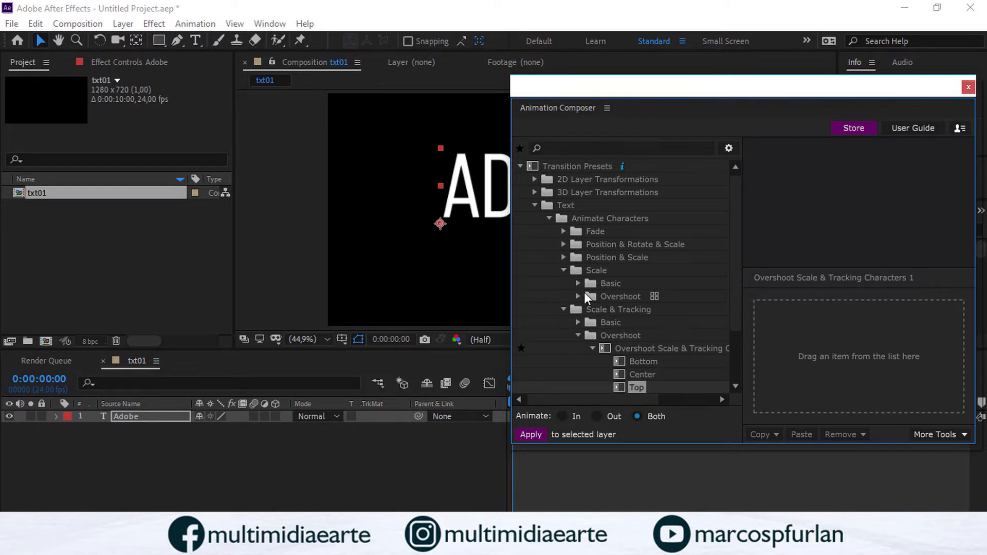
pyautogui.click(579, 283)
pyautogui.click(600, 295)
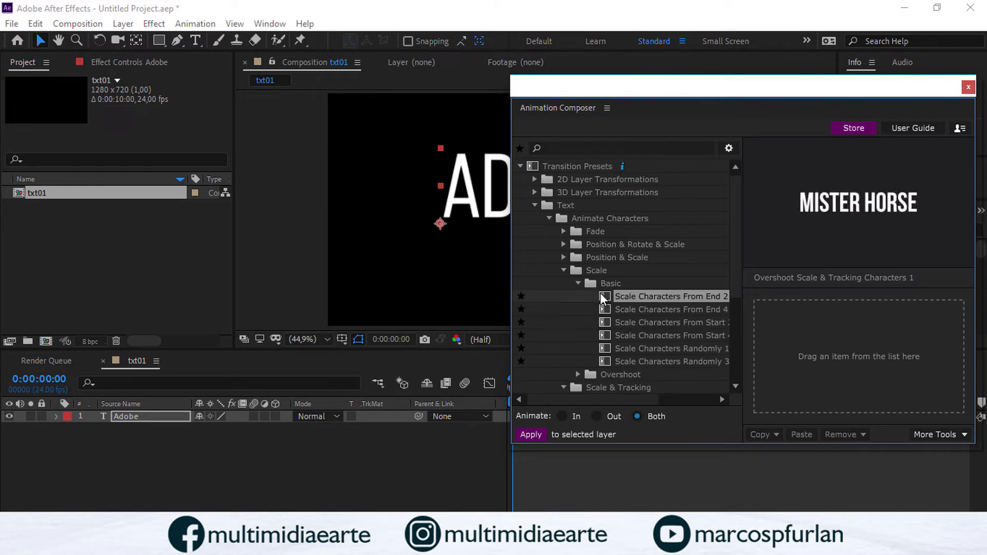
pyautogui.click(564, 244)
pyautogui.click(578, 258)
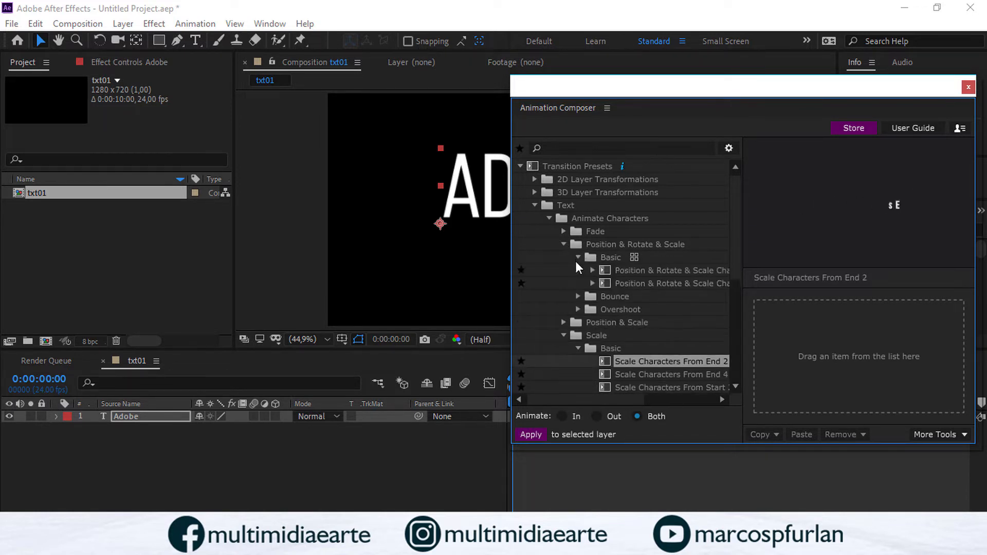
pyautogui.click(600, 268)
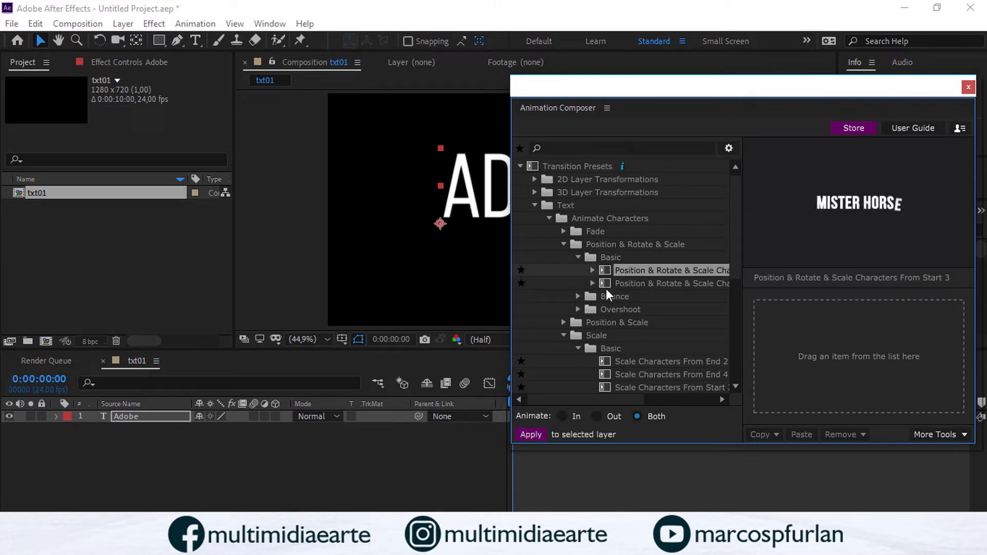
pyautogui.click(605, 286)
# - Apply the Bounce Position & Rotate & Scale Characters 1 preset to the Adobe layer as an In transition, and close Animation Composer
pyautogui.click(577, 297)
pyautogui.click(606, 312)
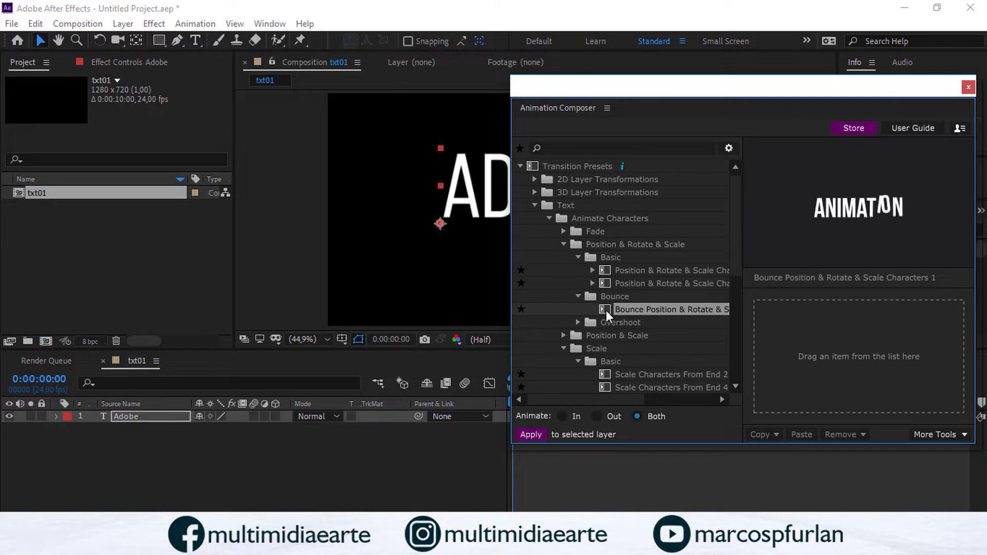
pyautogui.moveTo(607, 311); pyautogui.dragTo(822, 345)
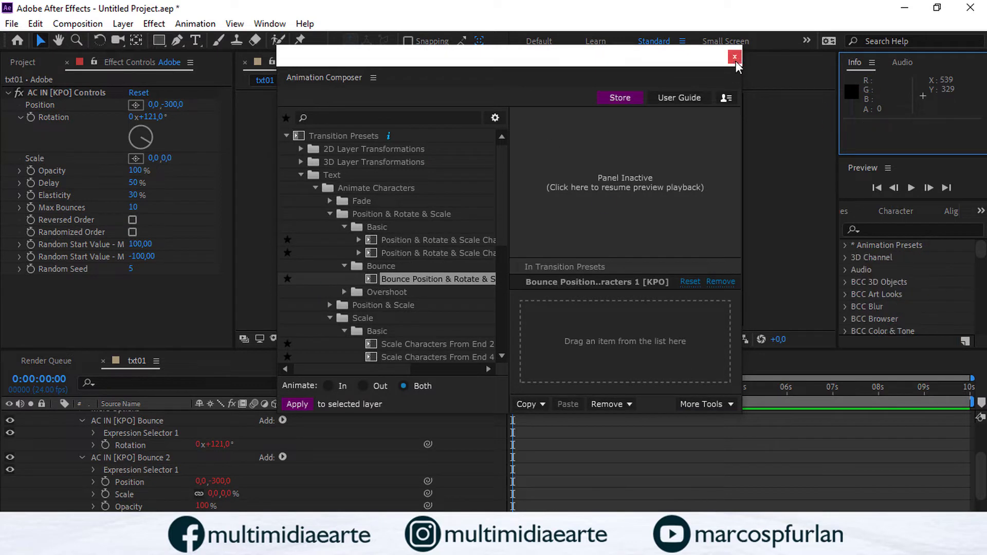
pyautogui.click(735, 57)
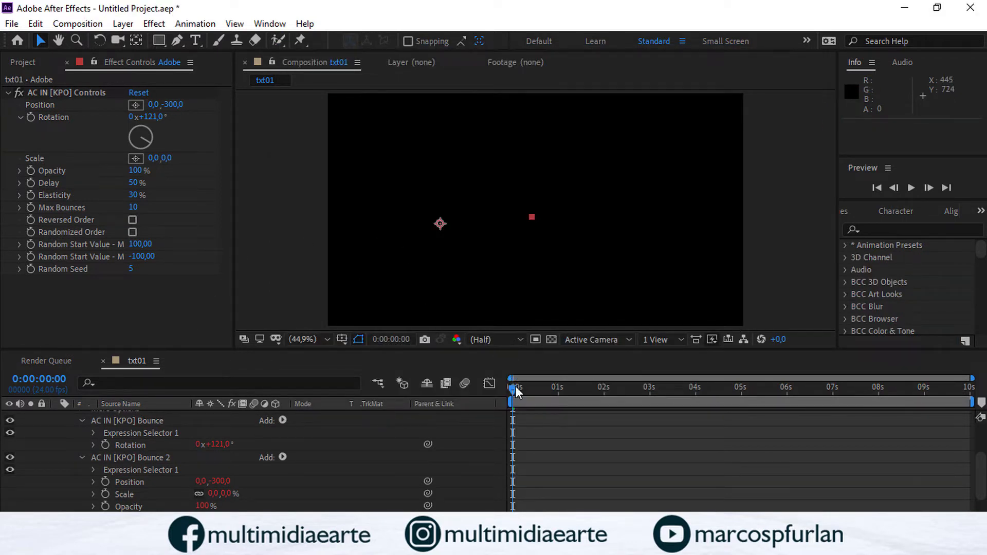
# - Play back the bouncing Adobe text twice from the start of the composition
pyautogui.moveTo(516, 386); pyautogui.dragTo(412, 391)
pyautogui.press('space')
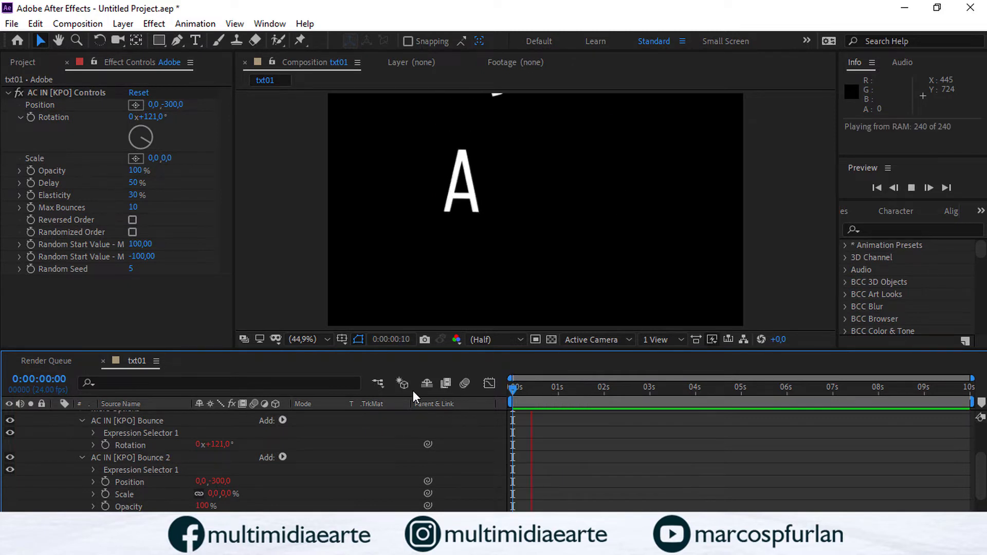
pyautogui.press('space')
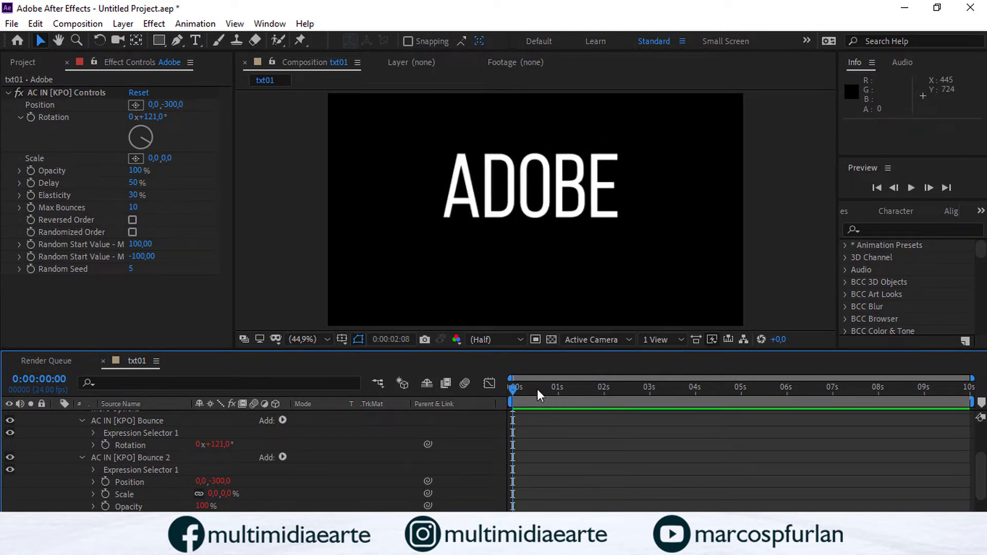
pyautogui.press('space')
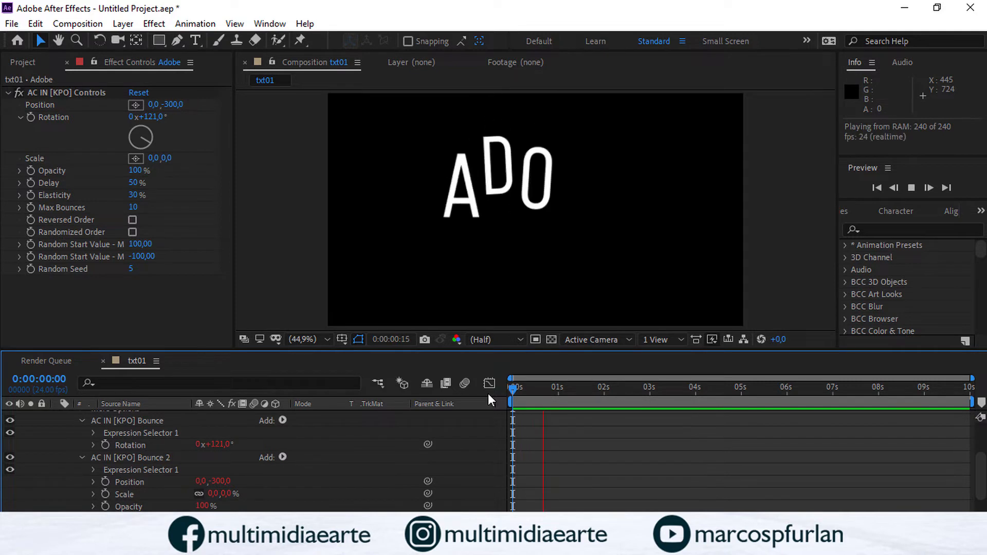
pyautogui.press('space')
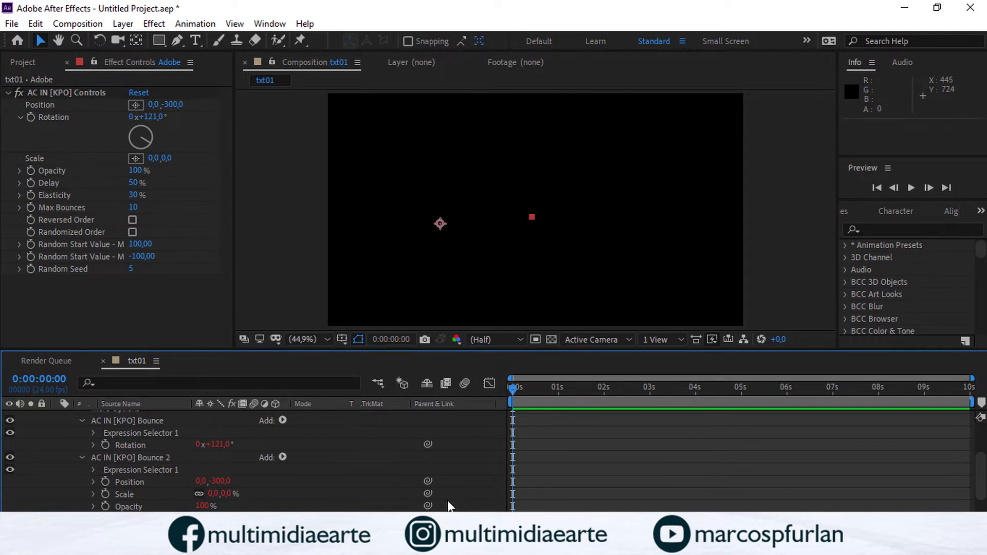
# - Review the preset's AC IN [KPO] controls and Bounce animators on the Adobe layer, undo the preset, and collapse the layer
pyautogui.scroll(-1, 488, 453)
pyautogui.scroll(3, 488, 453)
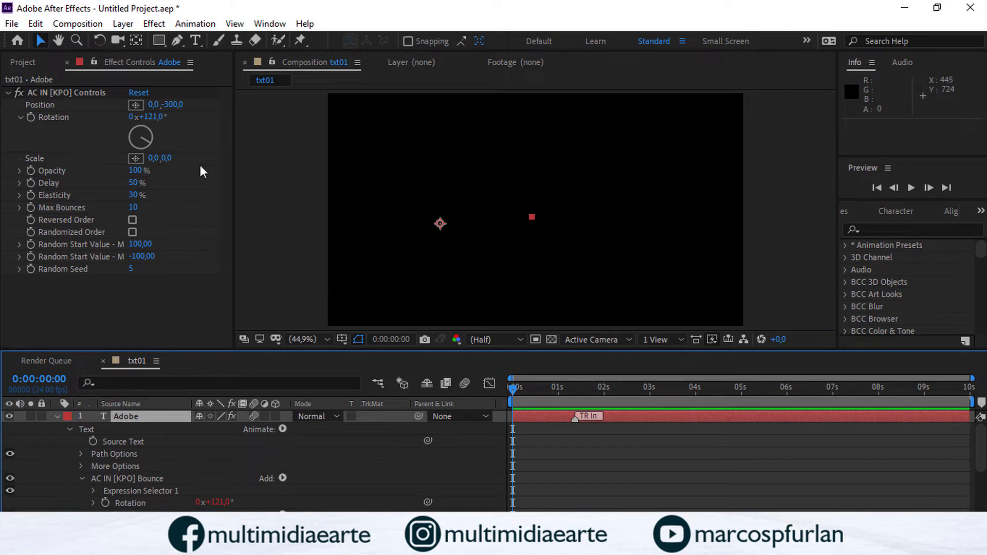
pyautogui.click(55, 96)
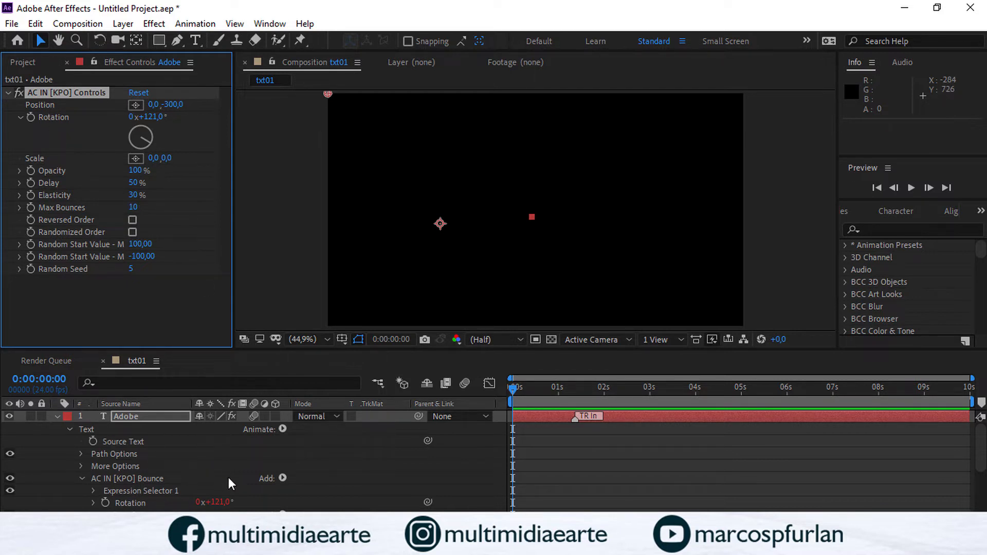
pyautogui.click(144, 480)
pyautogui.hotkey('ctrl', 'd')
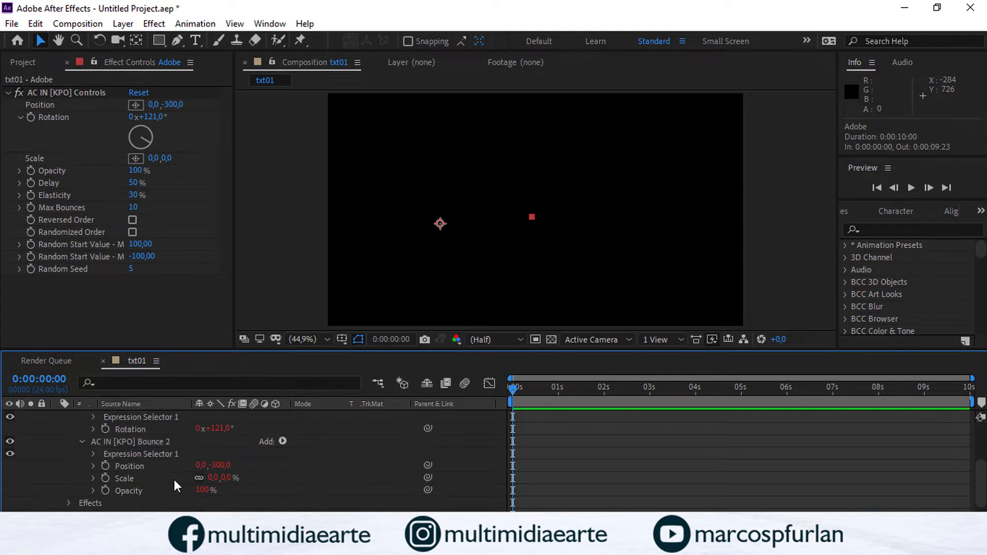
pyautogui.scroll(3, 191, 418)
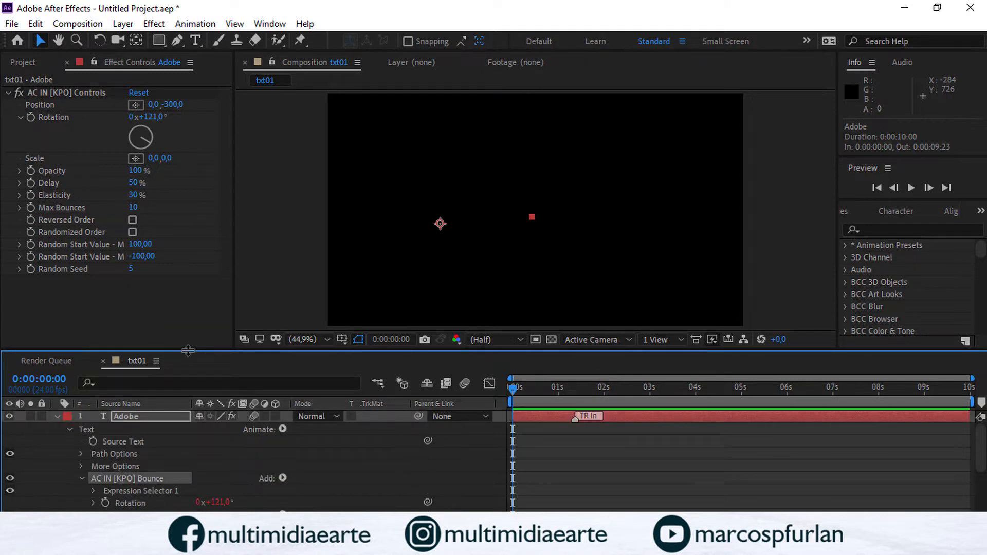
pyautogui.hotkey('ctrl', 'z')
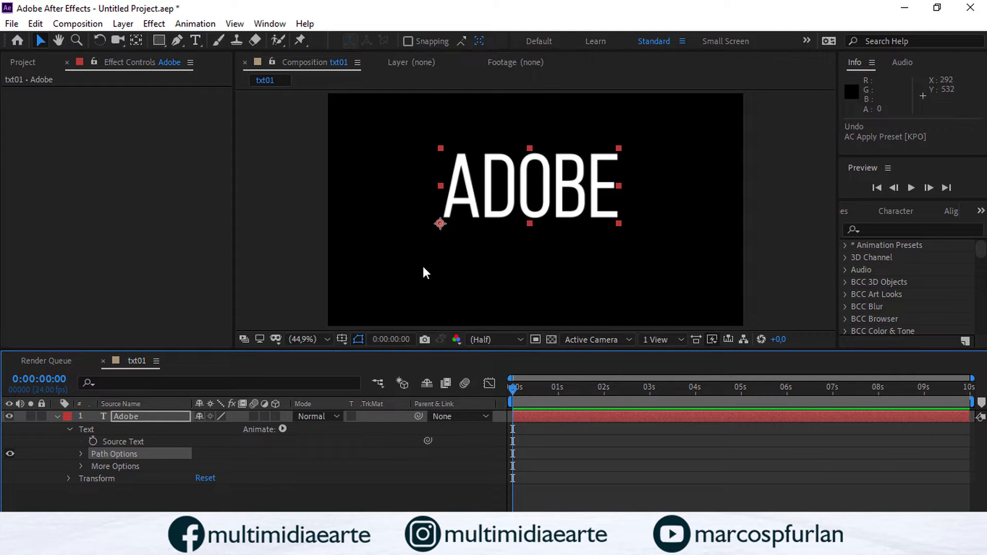
pyautogui.press('u')
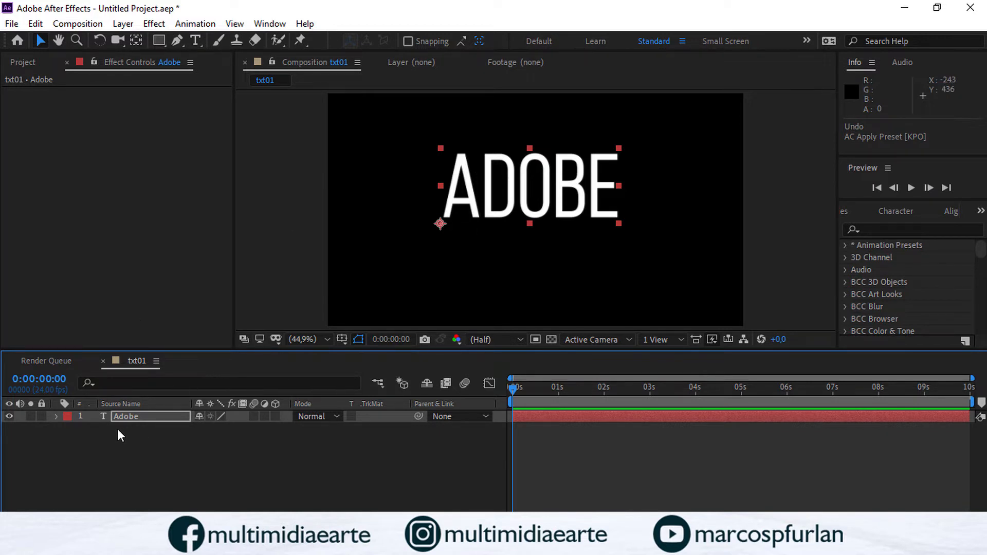
# - Enlarge the timeline and go through the Adobe layer's Transform properties: Anchor Point, Position, Scale, Rotation and Opacity
pyautogui.click(56, 417)
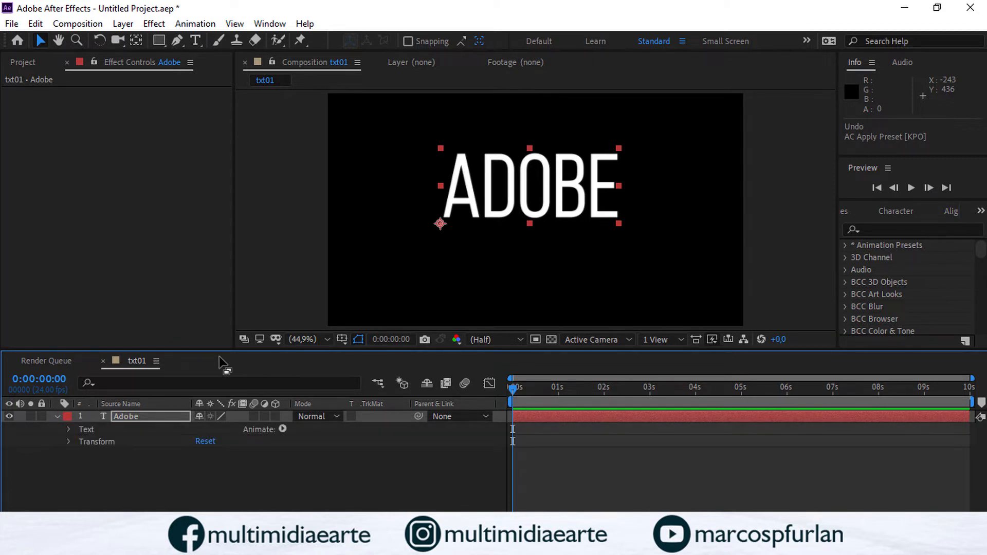
pyautogui.moveTo(229, 354); pyautogui.dragTo(235, 274)
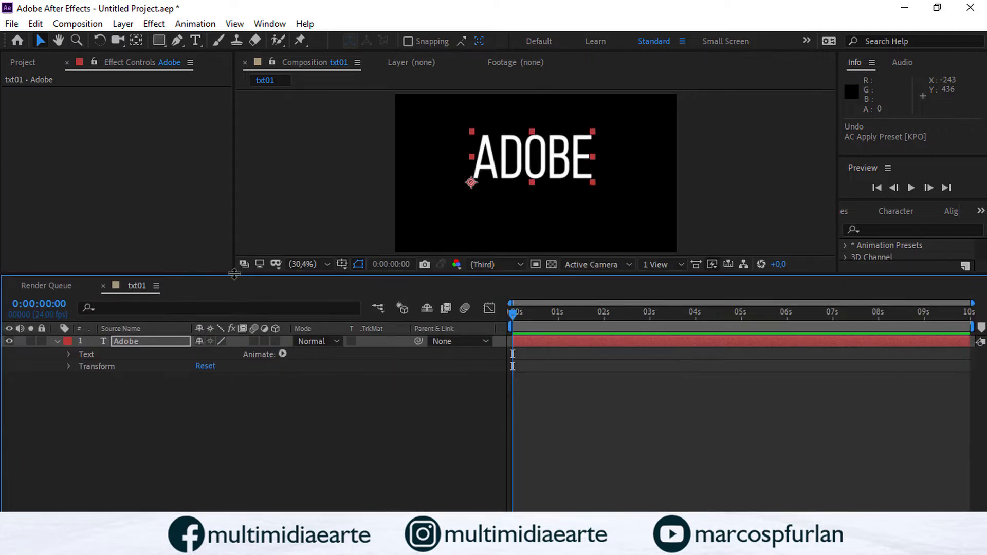
pyautogui.click(69, 366)
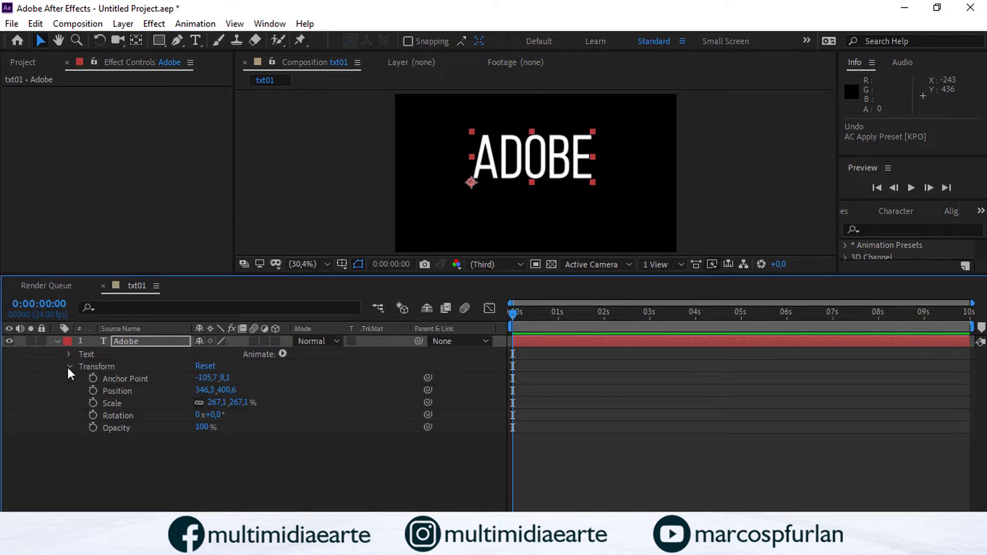
pyautogui.click(125, 380)
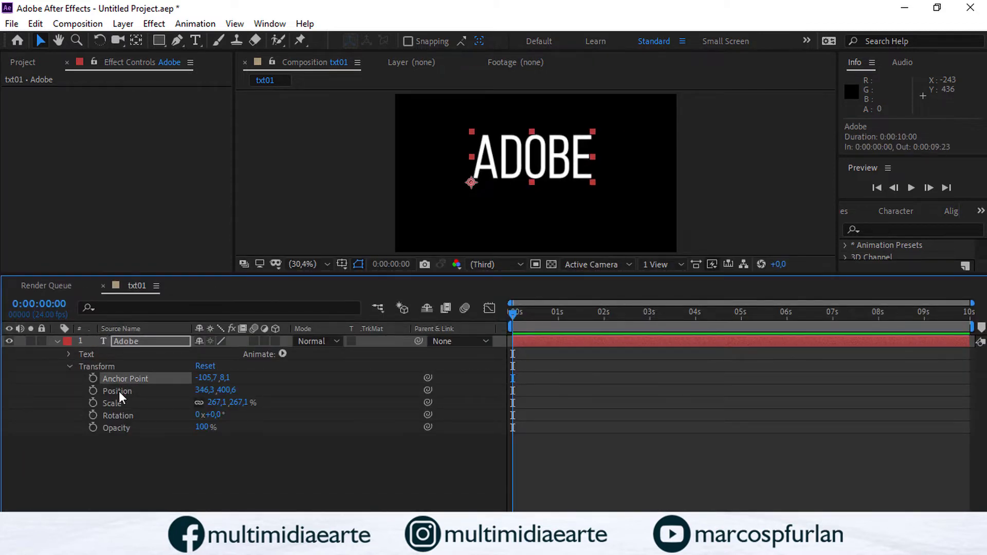
pyautogui.click(119, 391)
pyautogui.click(116, 402)
pyautogui.click(116, 418)
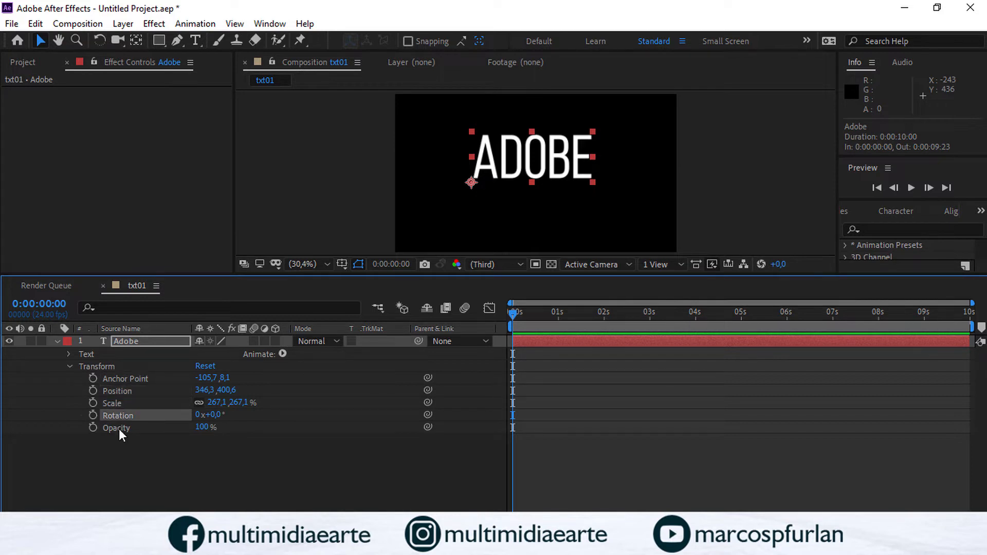
pyautogui.click(119, 429)
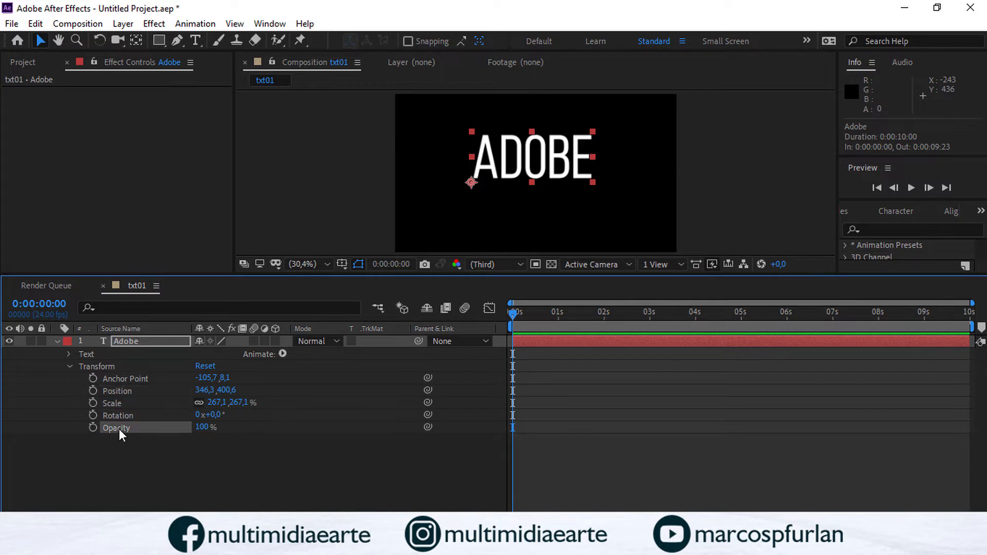
pyautogui.click(69, 367)
# - Review the Adobe layer's Text properties: Source Text, the choices under Path Options, and the settings in More Options
pyautogui.click(70, 354)
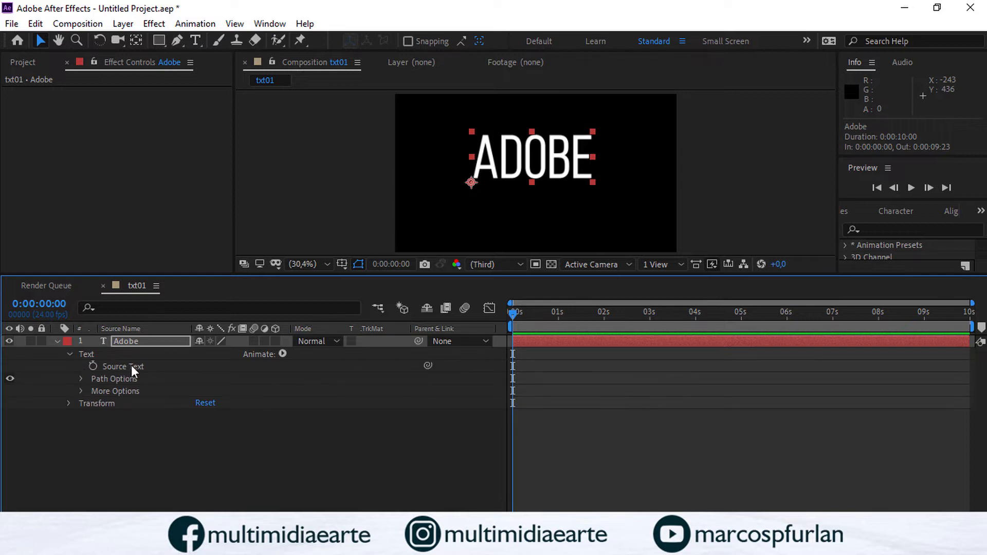
pyautogui.moveTo(282, 276); pyautogui.dragTo(282, 297)
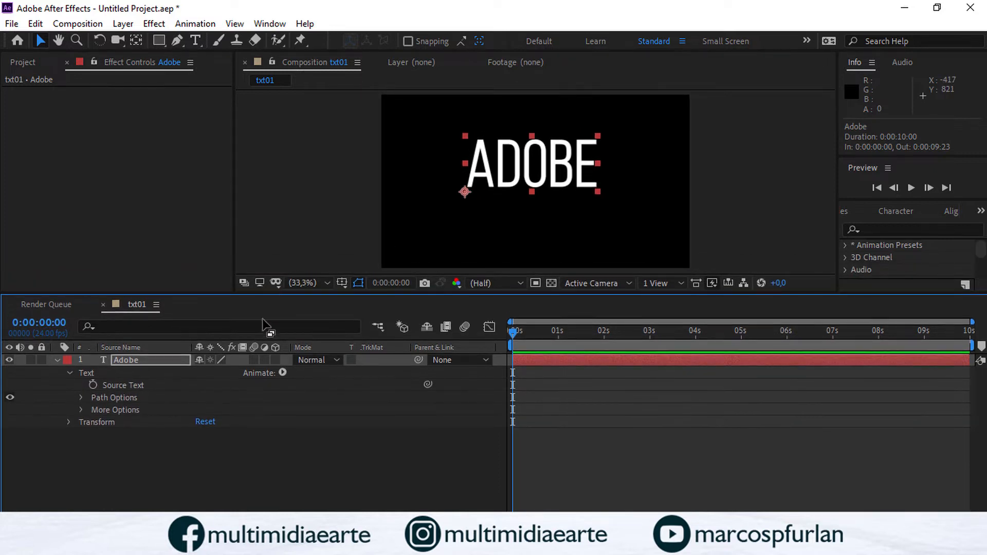
pyautogui.click(81, 397)
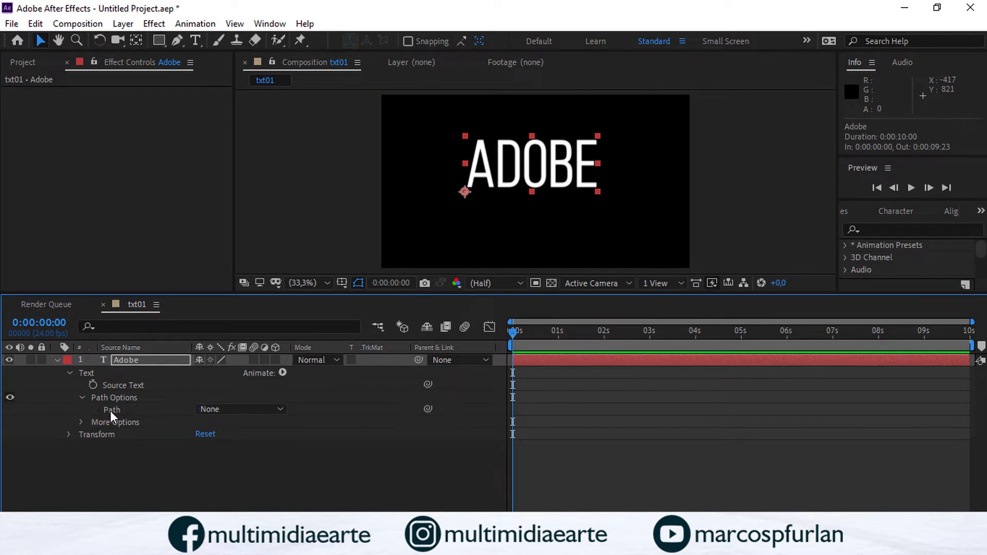
pyautogui.click(239, 409)
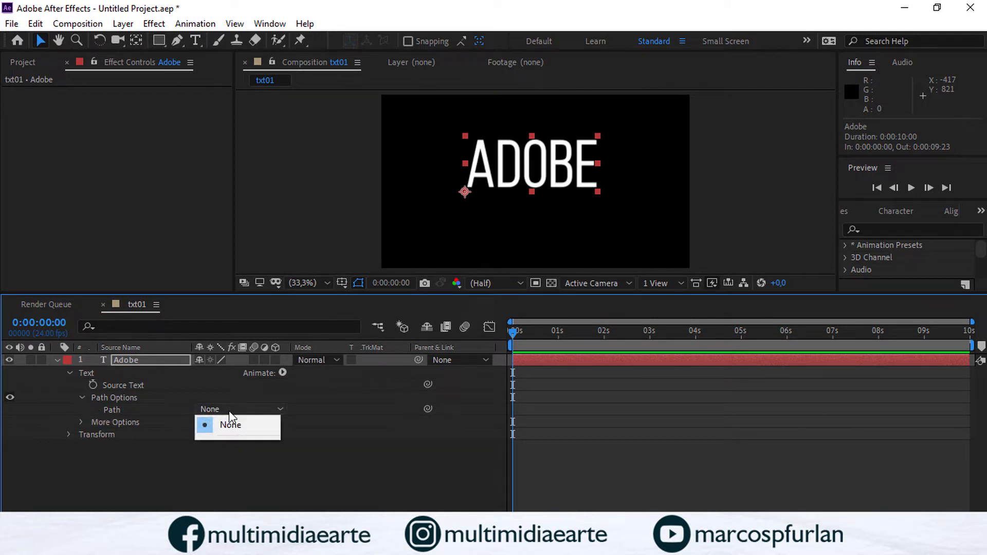
pyautogui.click(81, 420)
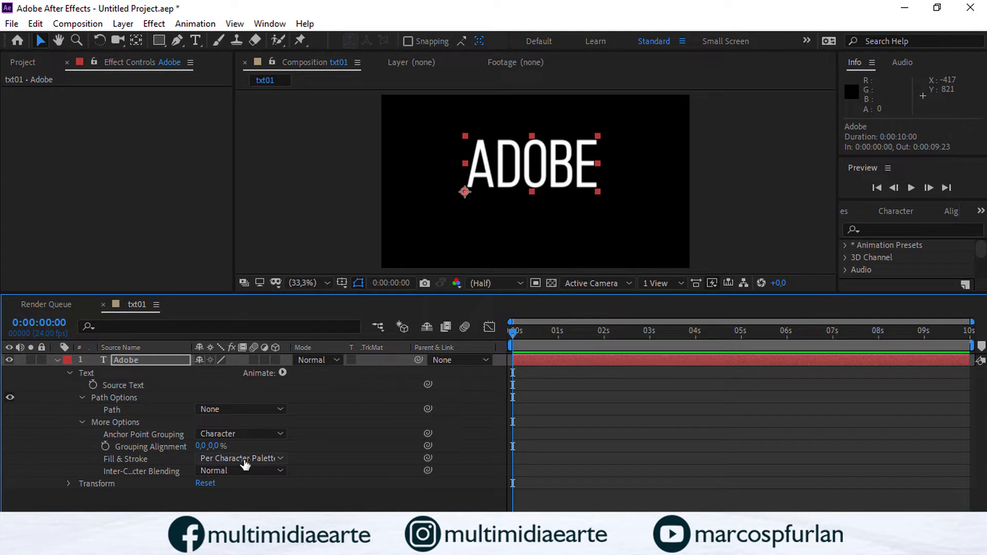
# - Try All Fills Over All Strokes for the text's Fill & Stroke and return it to Per Character Palette
pyautogui.click(281, 459)
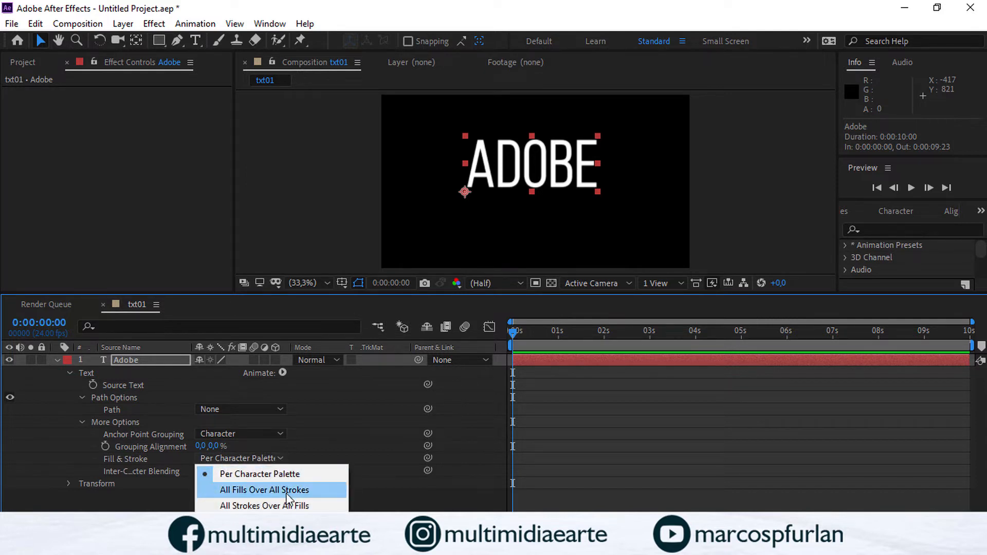
pyautogui.click(286, 491)
pyautogui.click(282, 460)
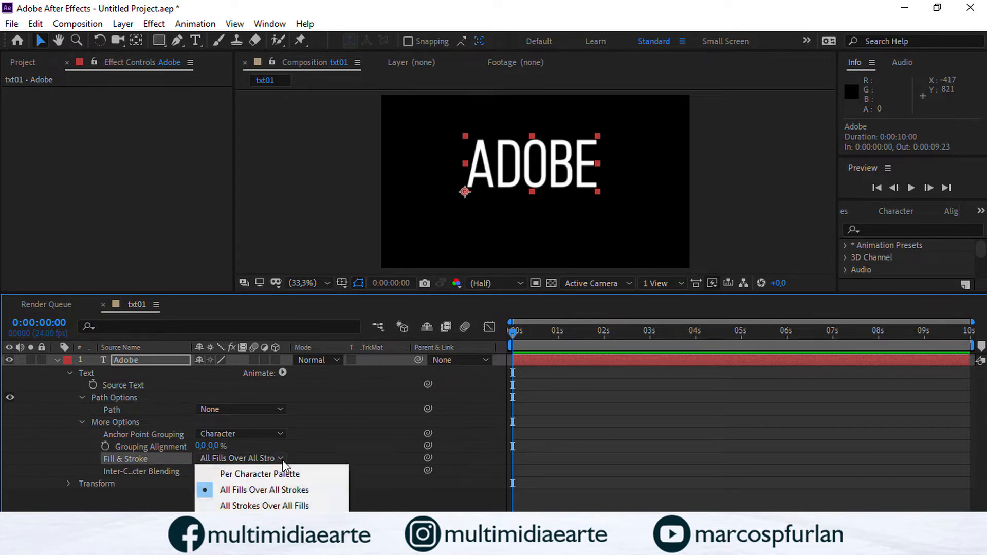
pyautogui.click(253, 473)
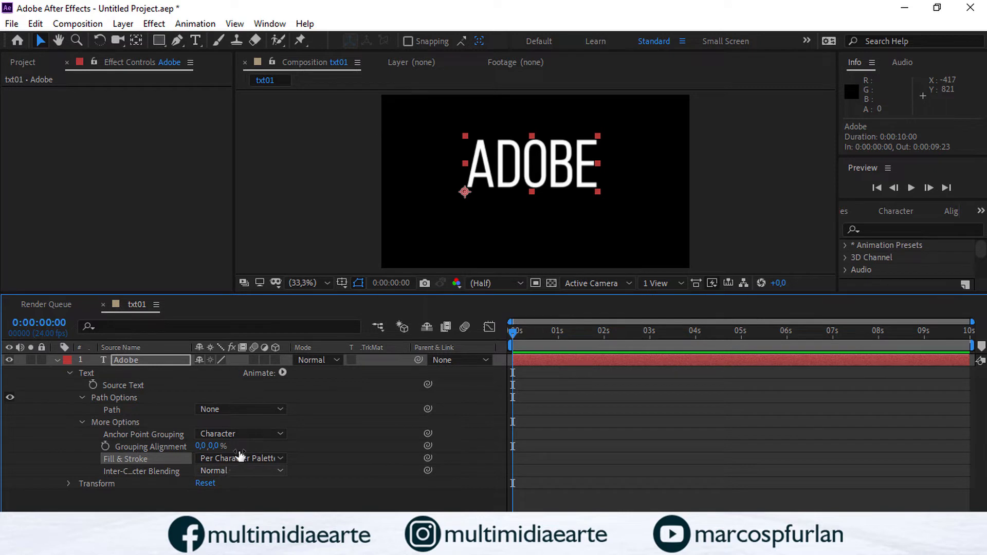
# - Draw a wide elliptical mask on the Adobe layer just below the text and set the text's Path to Mask 1
pyautogui.click(125, 410)
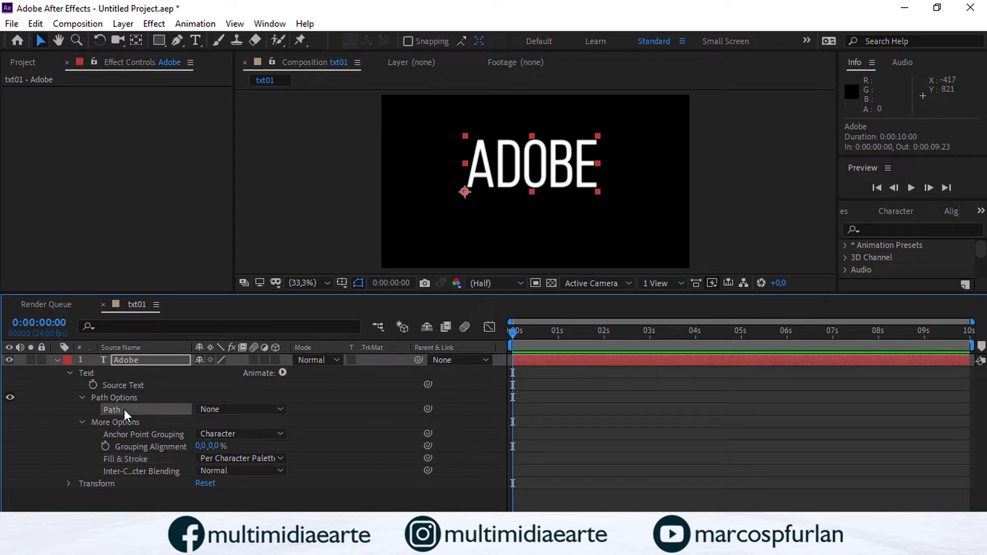
pyautogui.click(160, 42)
pyautogui.moveTo(160, 42); pyautogui.dragTo(195, 71)
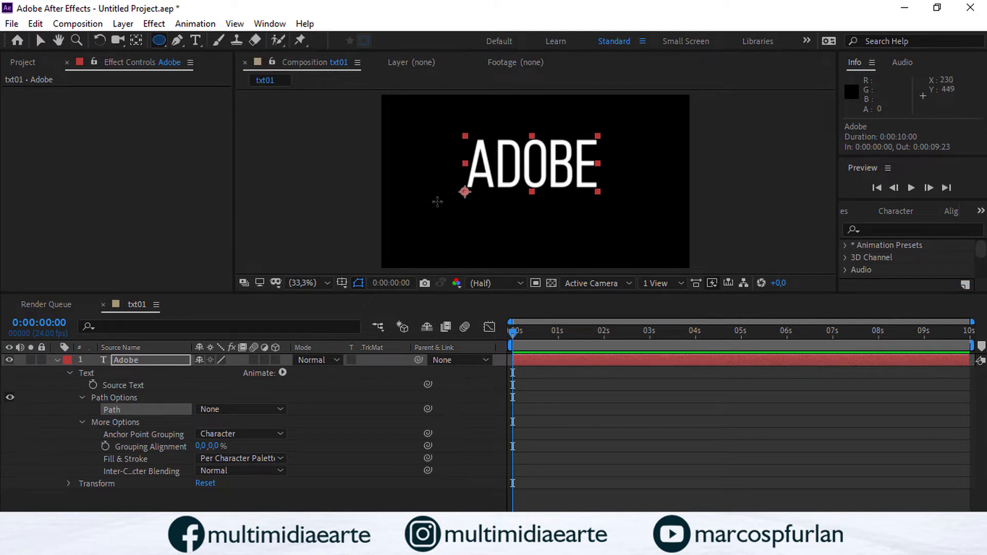
pyautogui.moveTo(440, 200); pyautogui.dragTo(666, 251)
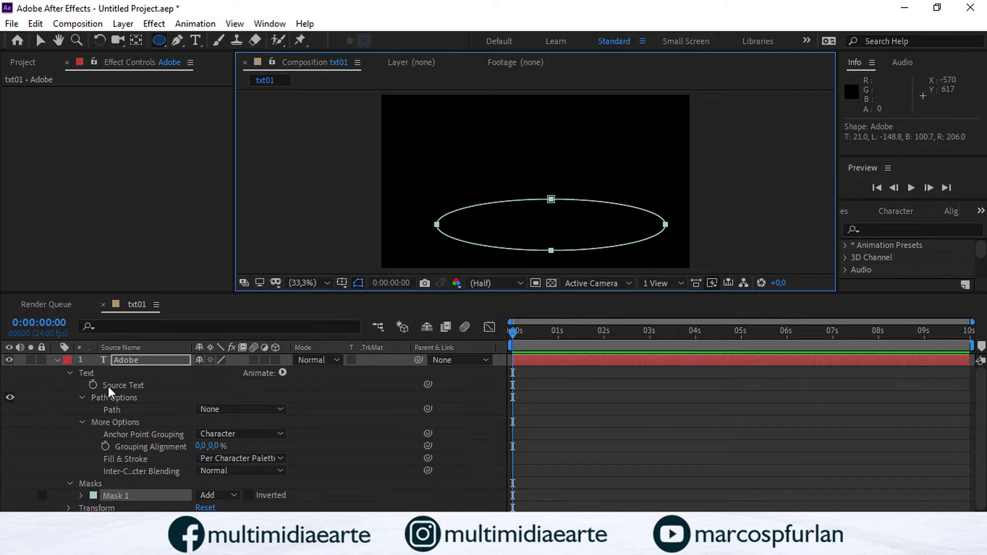
pyautogui.click(281, 410)
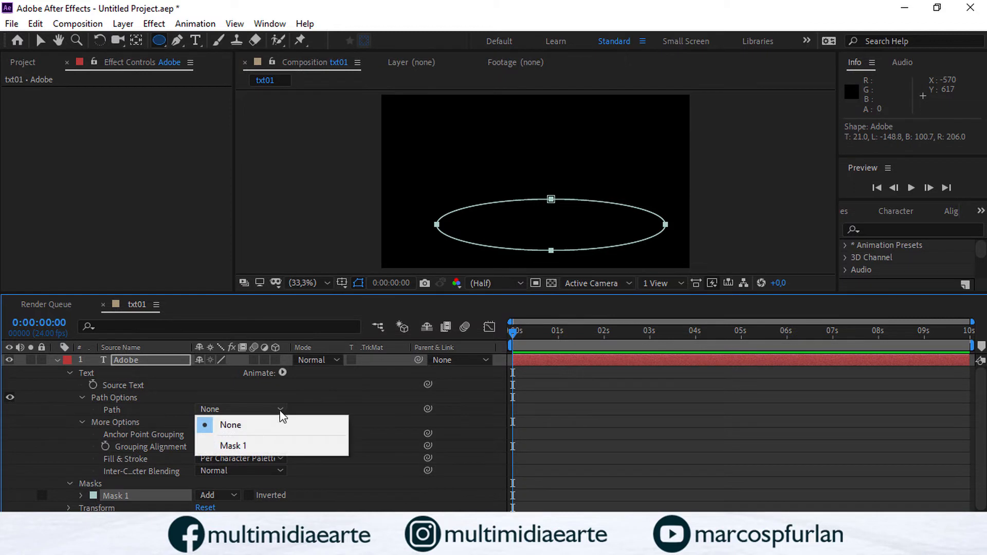
pyautogui.click(242, 443)
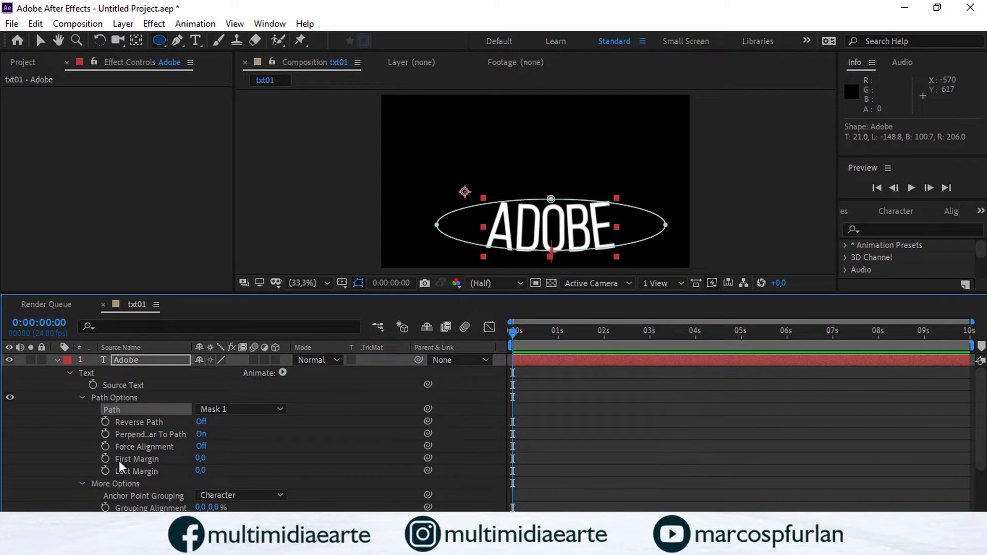
# - Turn on Reverse Path for the text and move the Adobe layer up to about position 307, 146
pyautogui.click(201, 422)
pyautogui.click(201, 422)
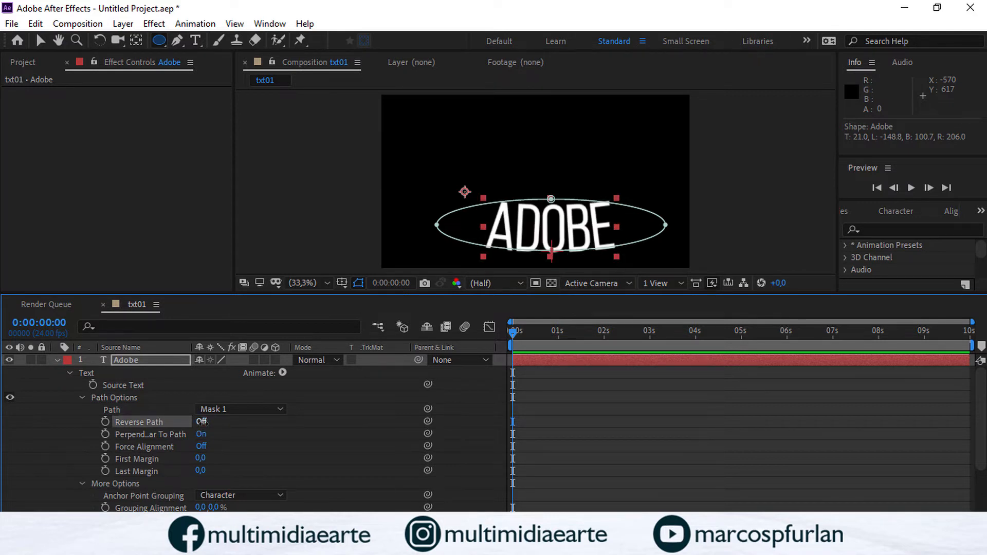
pyautogui.click(201, 422)
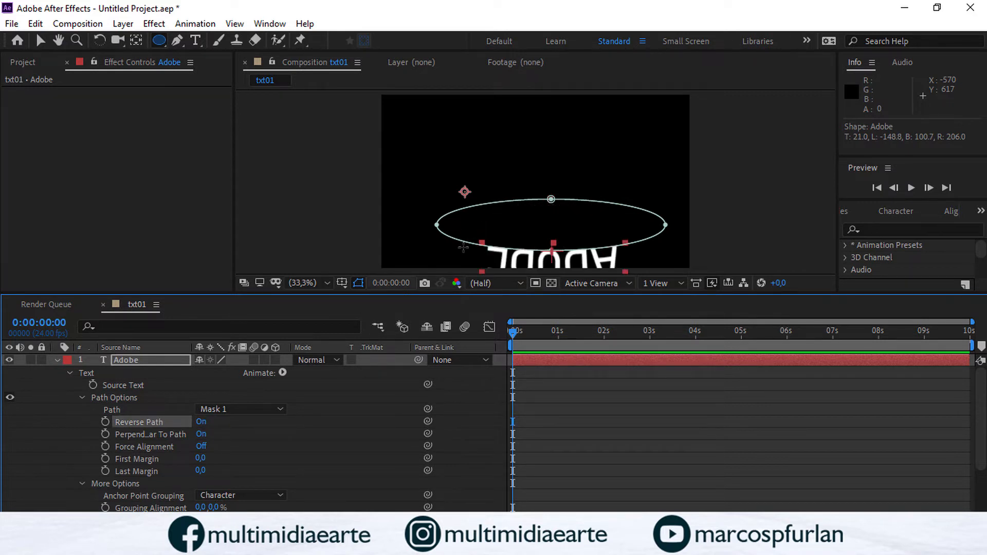
pyautogui.click(41, 40)
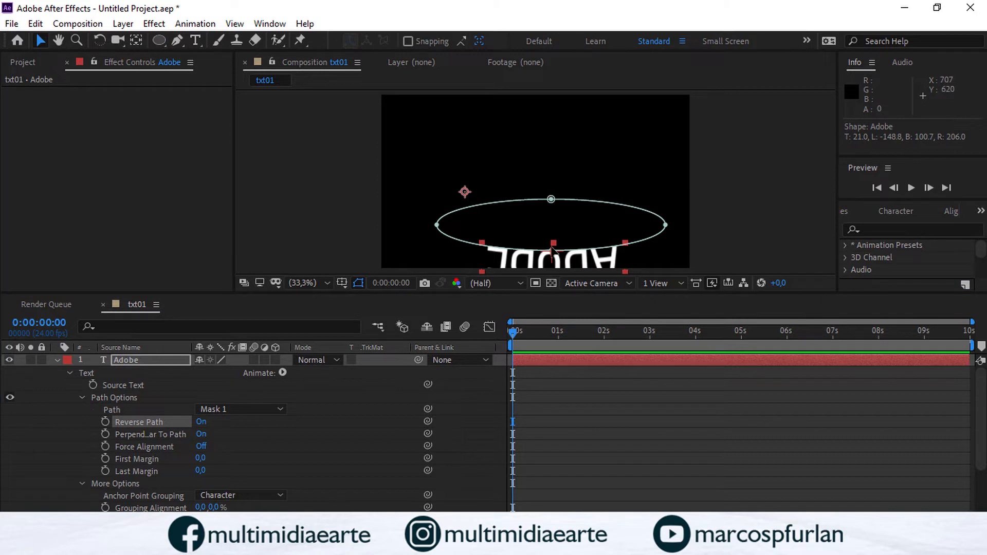
pyautogui.moveTo(559, 263); pyautogui.dragTo(549, 207)
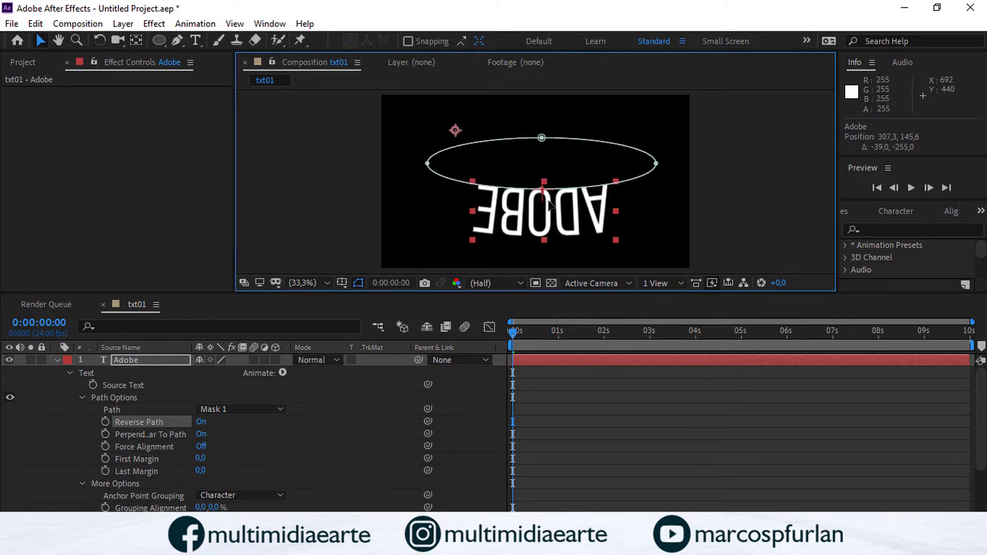
# - Try Force Alignment on and Perpendicular To Path off for the text, restoring each setting after its test
pyautogui.click(201, 446)
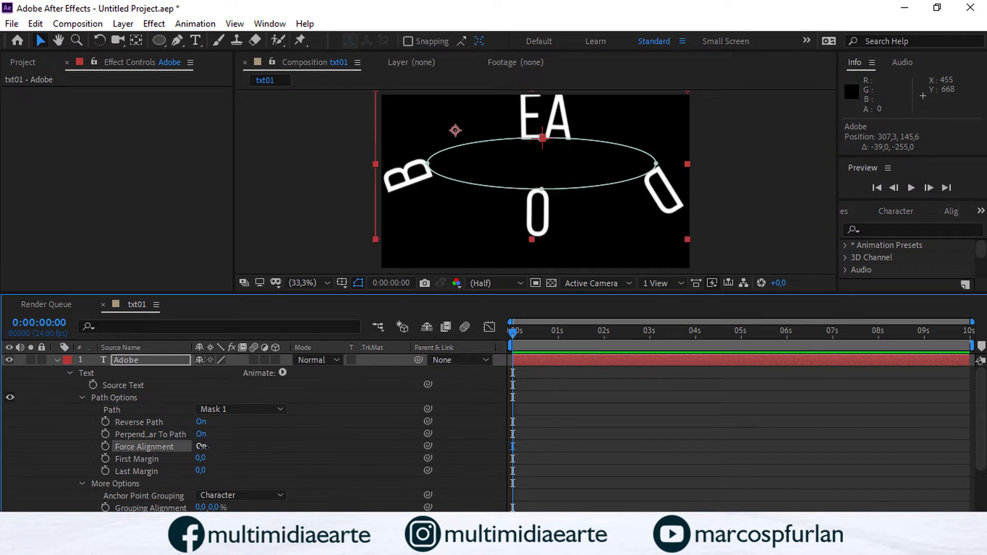
pyautogui.click(201, 447)
pyautogui.click(201, 435)
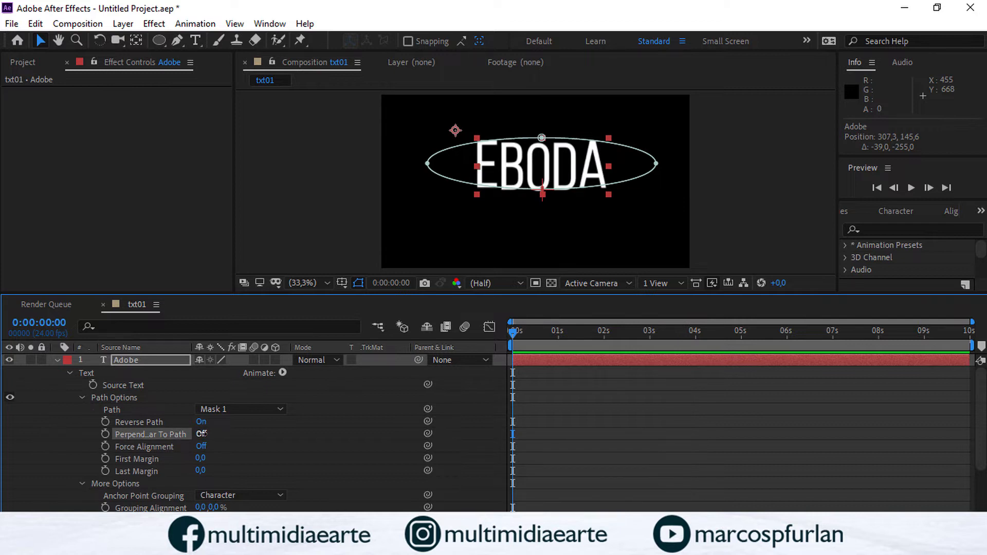
pyautogui.click(201, 434)
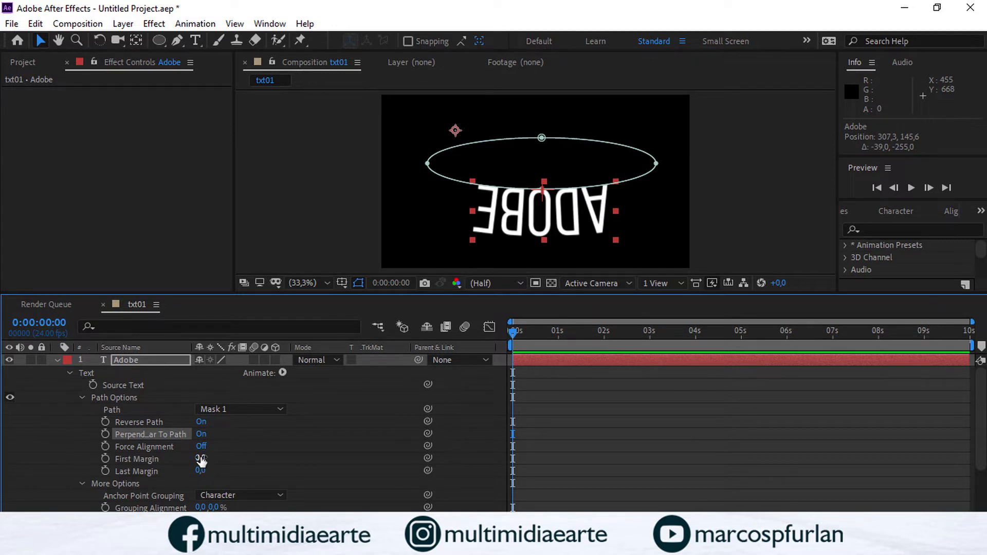
# - Slide the text onto the ellipse's upper arc with First Margin at 316,5, and shift the Adobe layer slightly right and down
pyautogui.moveTo(200, 461); pyautogui.dragTo(403, 453)
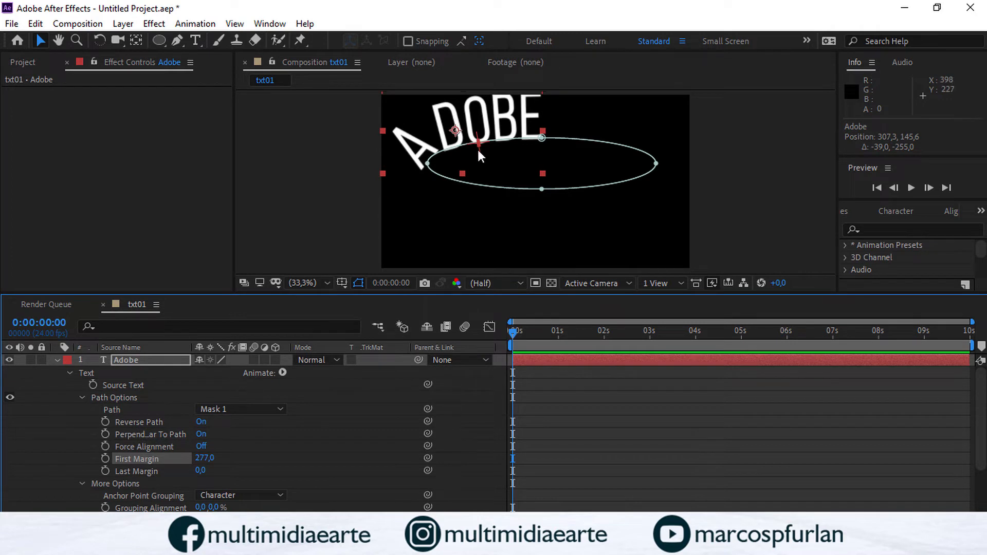
pyautogui.moveTo(477, 149)
pyautogui.mouseDown()
pyautogui.moveTo(495, 154)
pyautogui.moveTo(488, 160)
pyautogui.moveTo(586, 144)
pyautogui.moveTo(637, 160)
pyautogui.moveTo(639, 198)
pyautogui.moveTo(666, 168)
pyautogui.moveTo(579, 146)
pyautogui.moveTo(537, 148)
pyautogui.mouseUp()
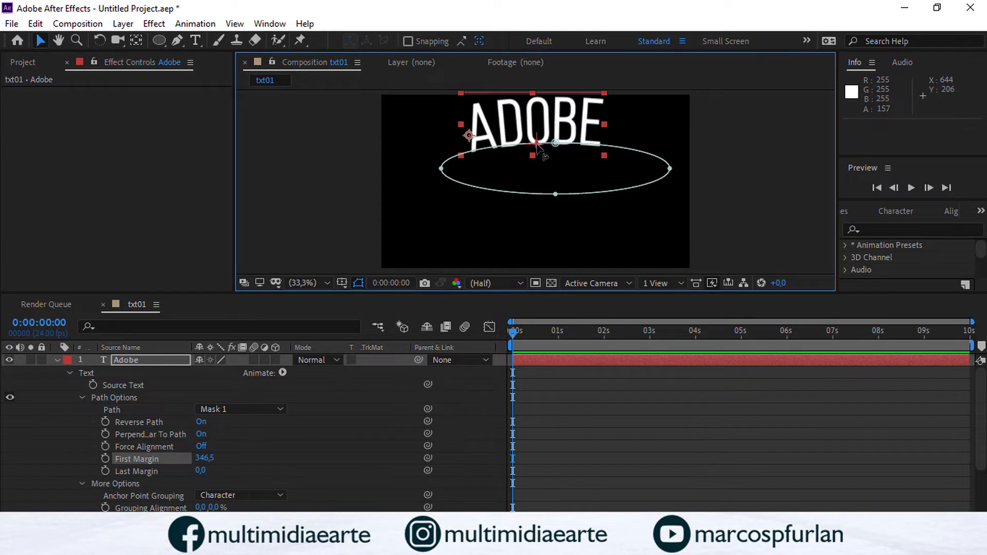
pyautogui.moveTo(205, 458); pyautogui.dragTo(171, 447)
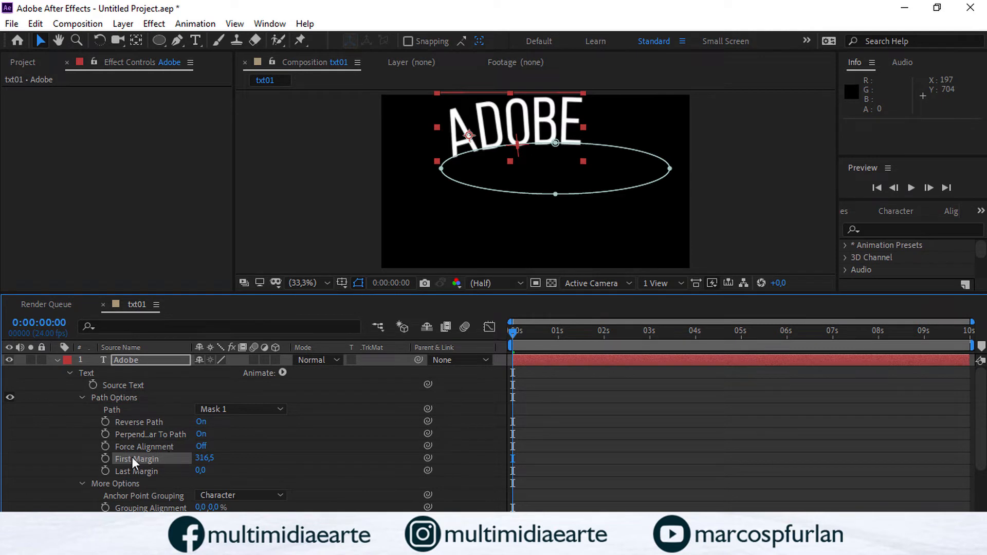
# - Keyframe First Margin at the composition start and set it to 1075,5 at 0:00:02:01 so the text travels around the ellipse
pyautogui.click(106, 458)
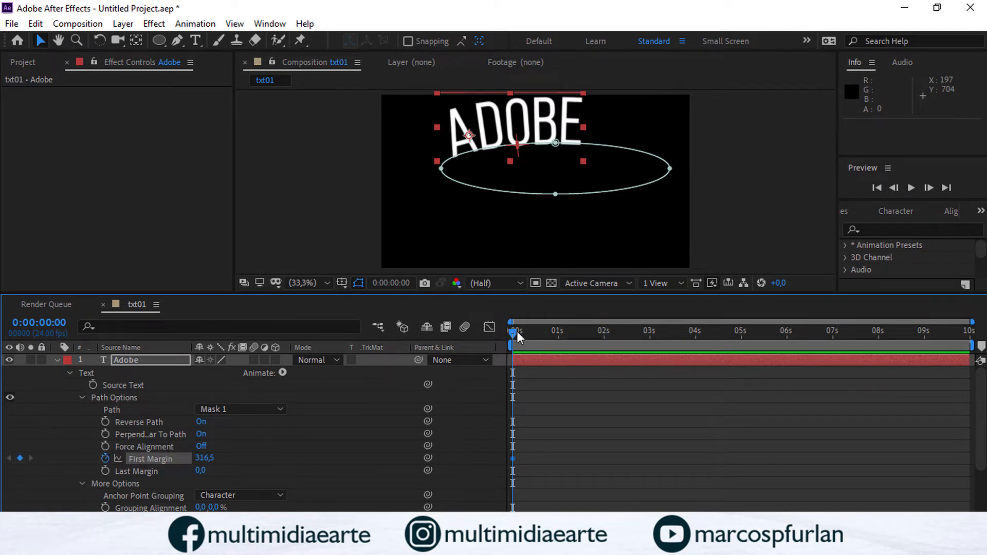
pyautogui.moveTo(517, 332); pyautogui.dragTo(606, 333)
pyautogui.moveTo(206, 458); pyautogui.dragTo(710, 415)
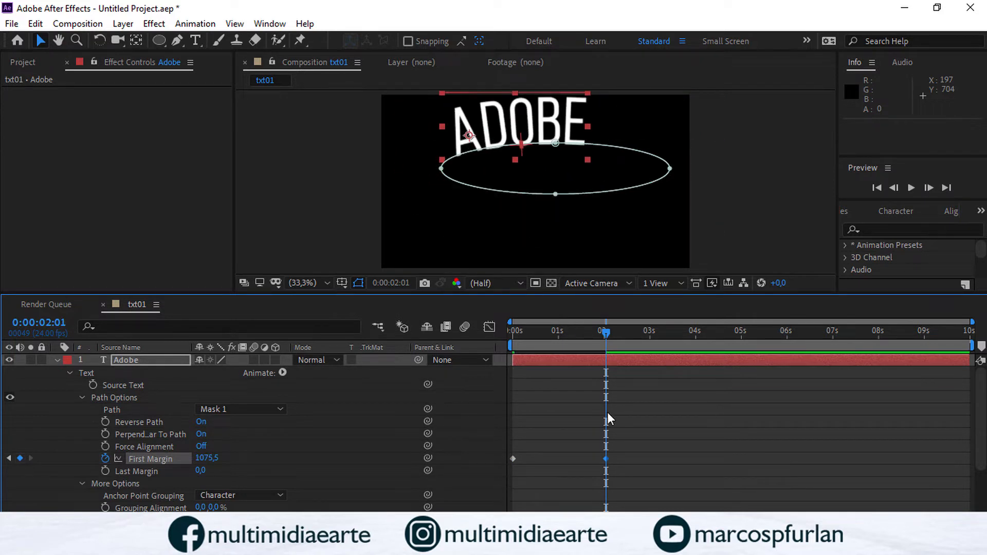
# - Play back the text moving around the ellipse and return the playhead to the start of the composition
pyautogui.press('space')
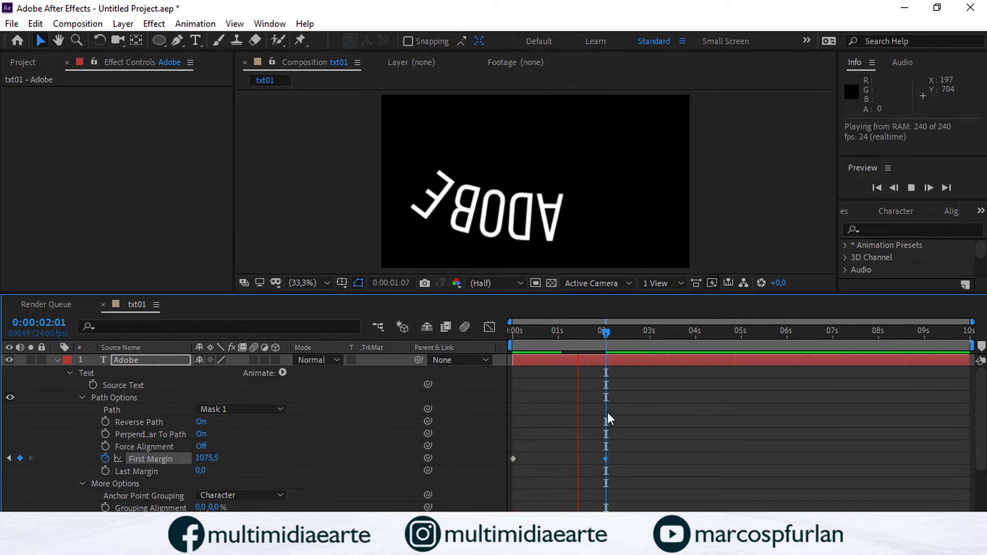
pyautogui.click(573, 405)
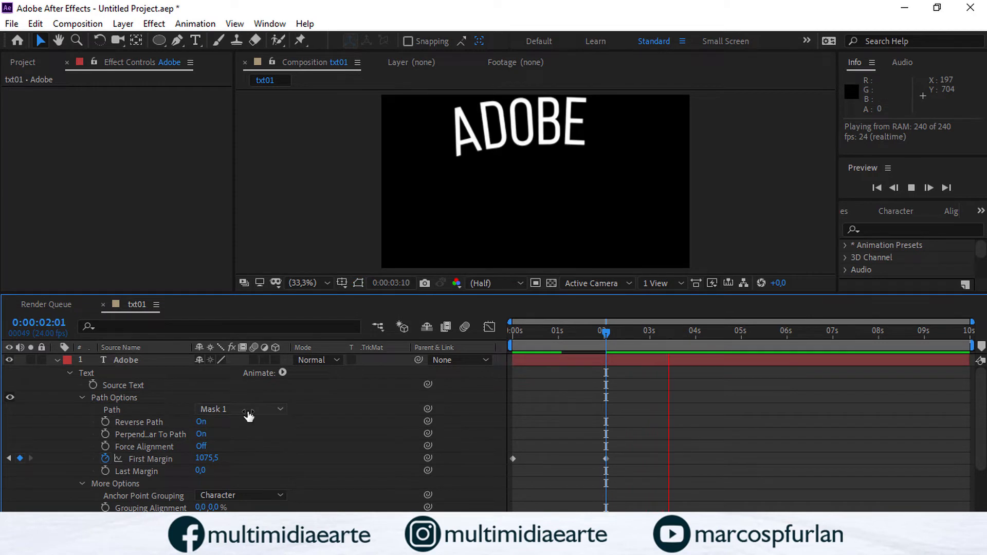
pyautogui.click(249, 410)
pyautogui.moveTo(590, 333); pyautogui.dragTo(480, 337)
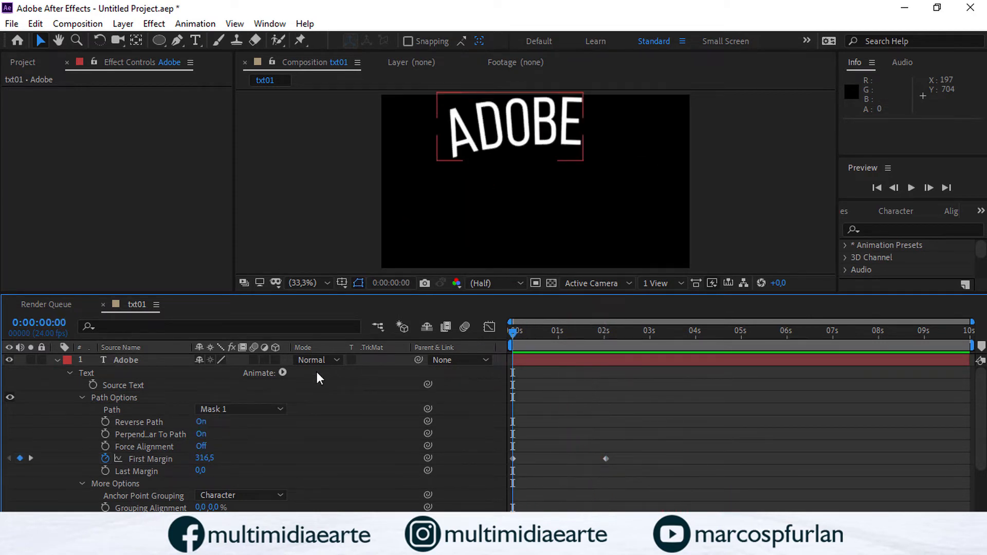
pyautogui.click(177, 40)
pyautogui.click(367, 195)
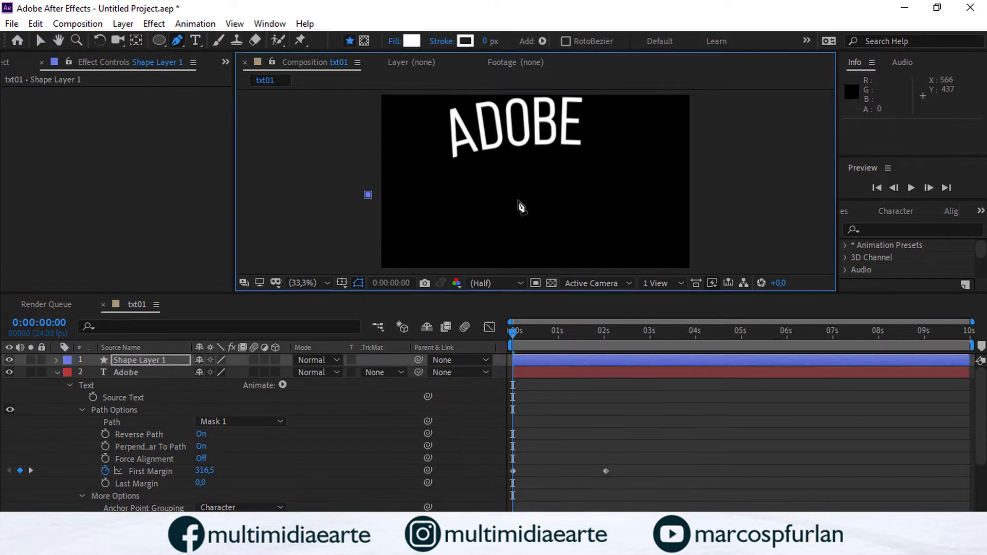
pyautogui.moveTo(518, 200); pyautogui.dragTo(536, 211)
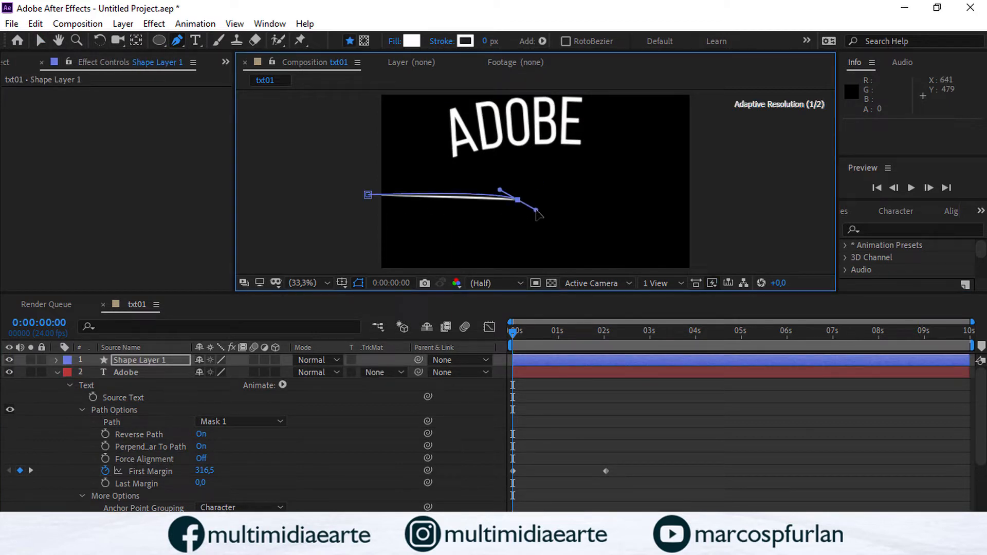
pyautogui.click(122, 370)
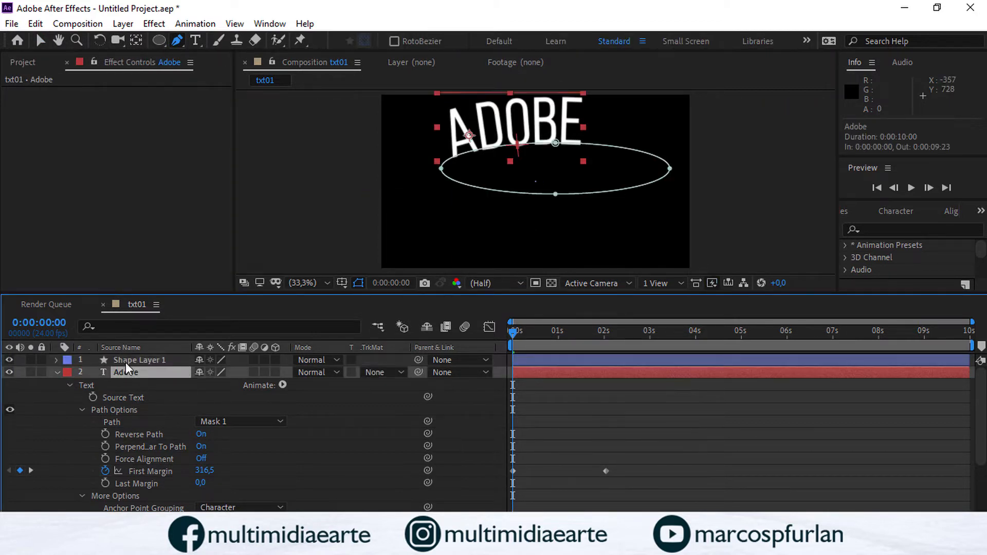
pyautogui.click(125, 363)
pyautogui.press('Delete')
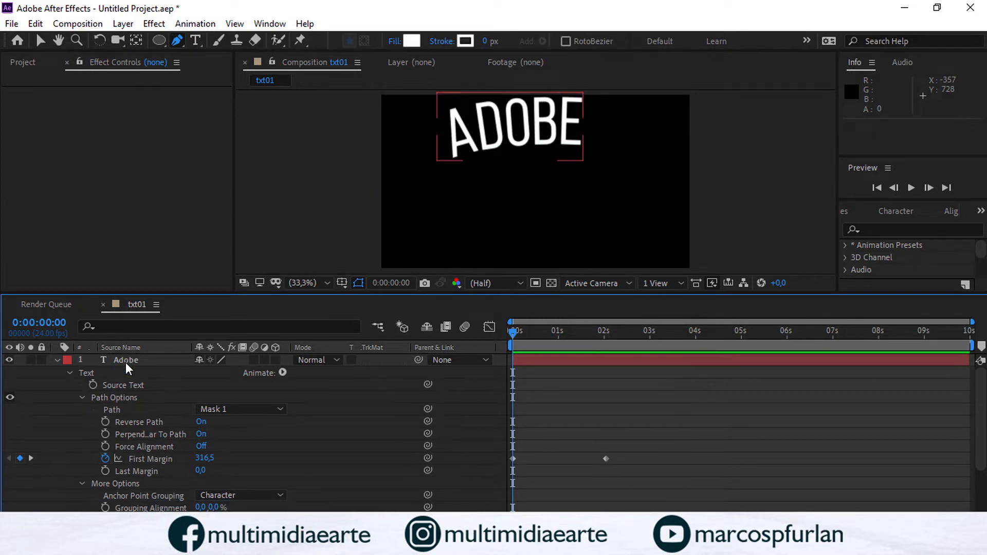
# - Draw an open three-point wavy mask on the Adobe layer below the ellipse, running past both sides of the frame
pyautogui.click(126, 362)
pyautogui.click(348, 226)
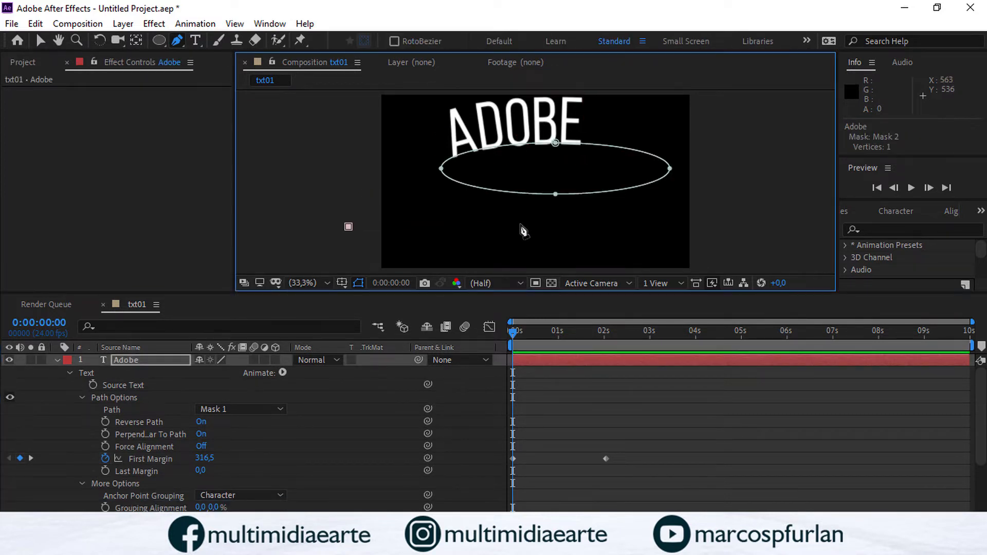
pyautogui.moveTo(517, 224); pyautogui.dragTo(550, 244)
pyautogui.click(740, 207)
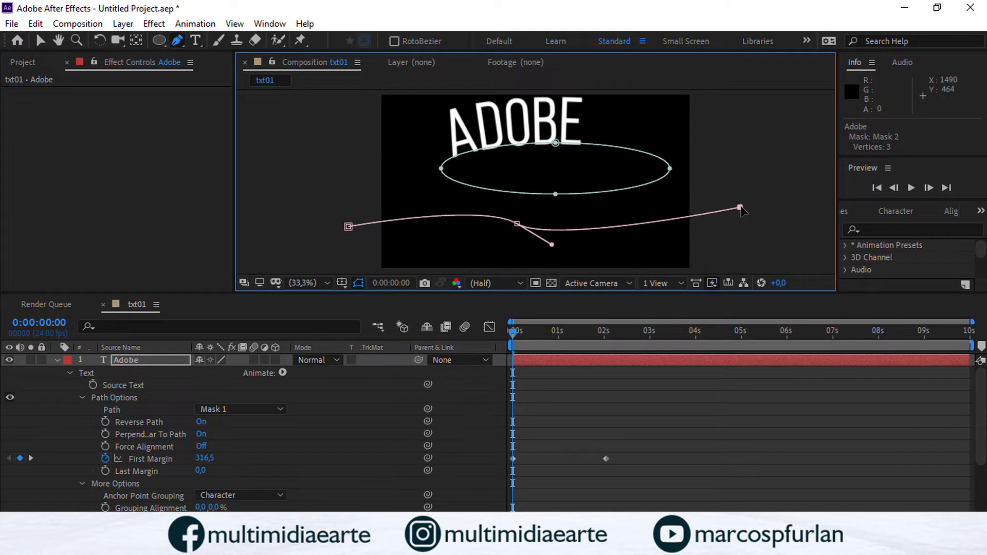
# - Set the text's Path to Mask 2 and turn Reverse Path off
pyautogui.click(221, 408)
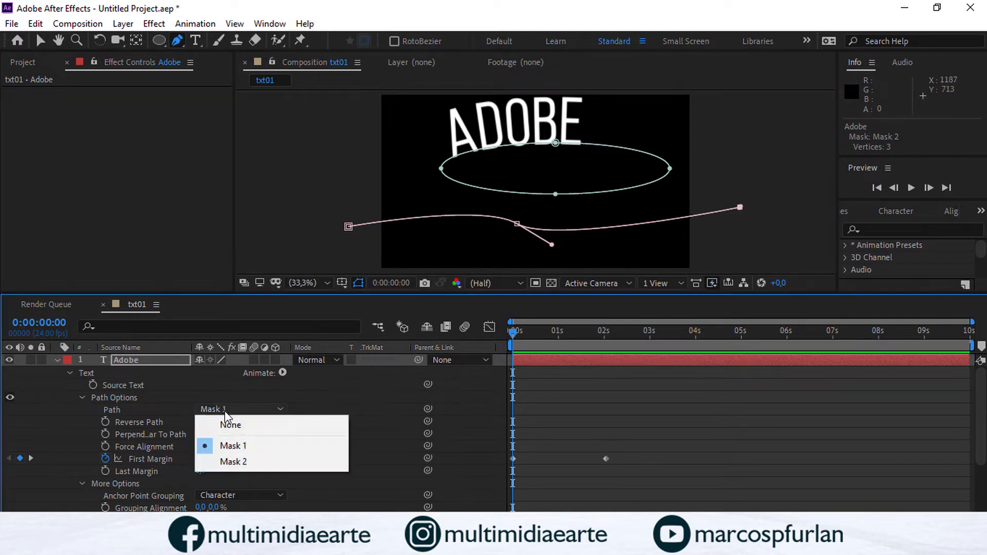
pyautogui.click(241, 457)
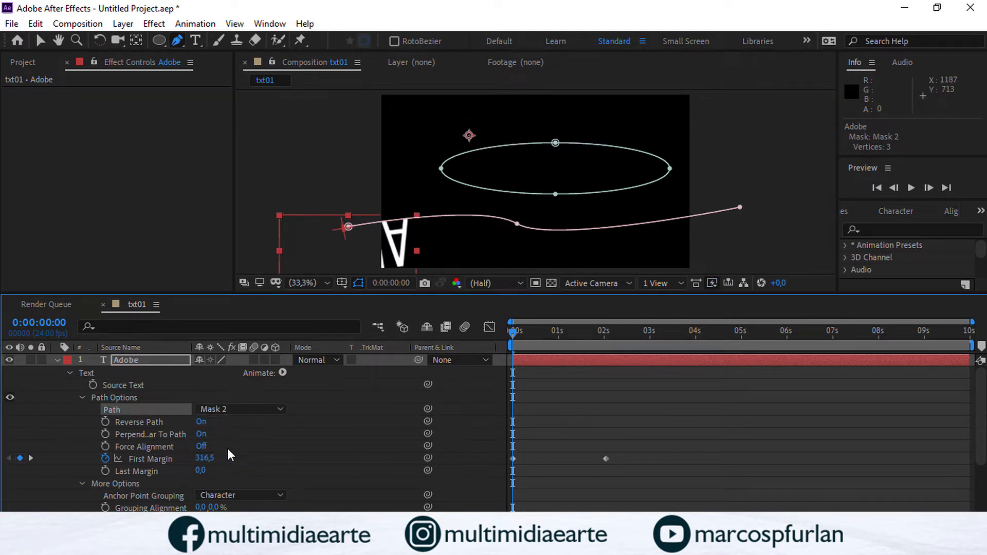
pyautogui.click(200, 421)
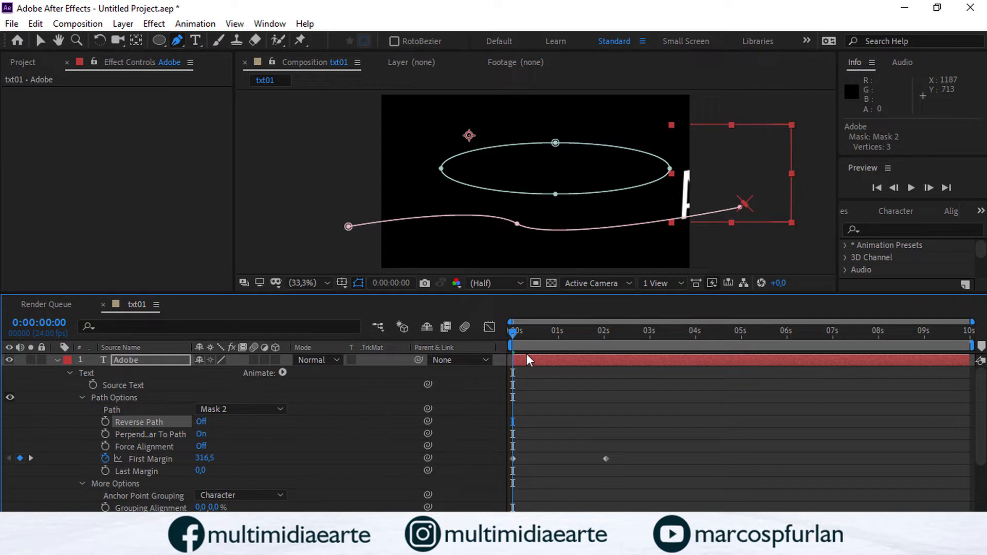
# - Set the First Margin keyframe at the composition start to about -404,5 and play back the text along the wavy path
pyautogui.moveTo(520, 332); pyautogui.dragTo(490, 346)
pyautogui.moveTo(205, 465); pyautogui.dragTo(78, 457)
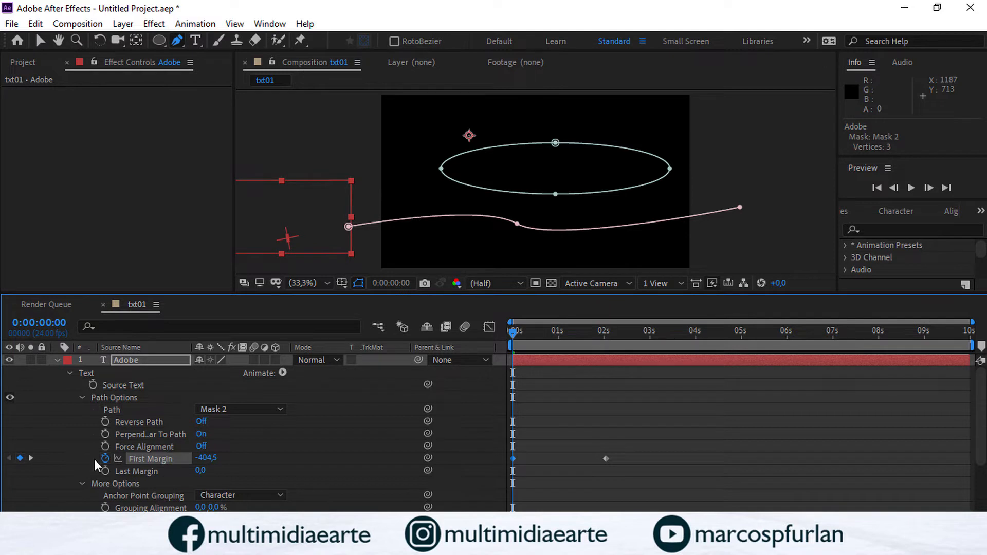
pyautogui.press('space')
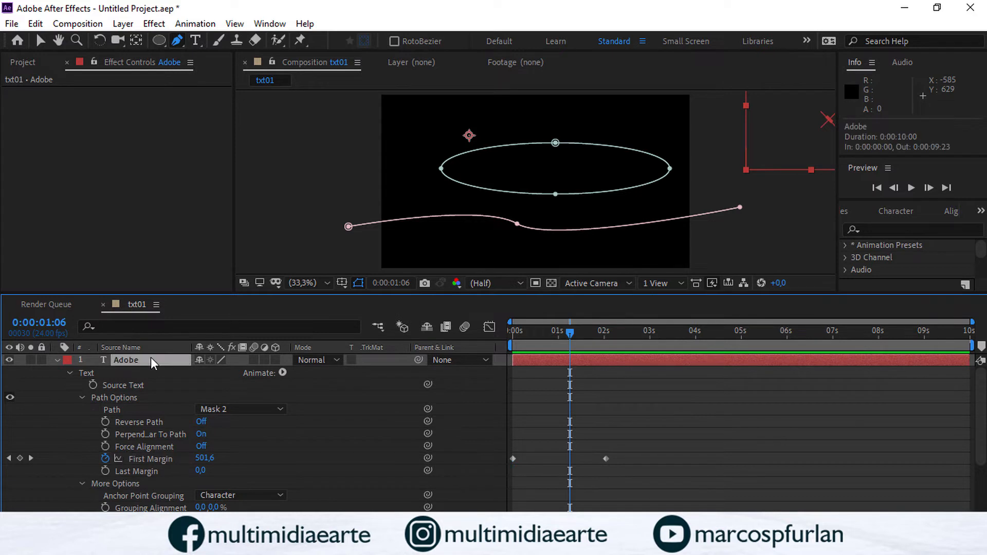
# - Delete the Adobe text layer and create a new point text reading "Adobe" in the composition
pyautogui.press('Delete')
pyautogui.click(195, 41)
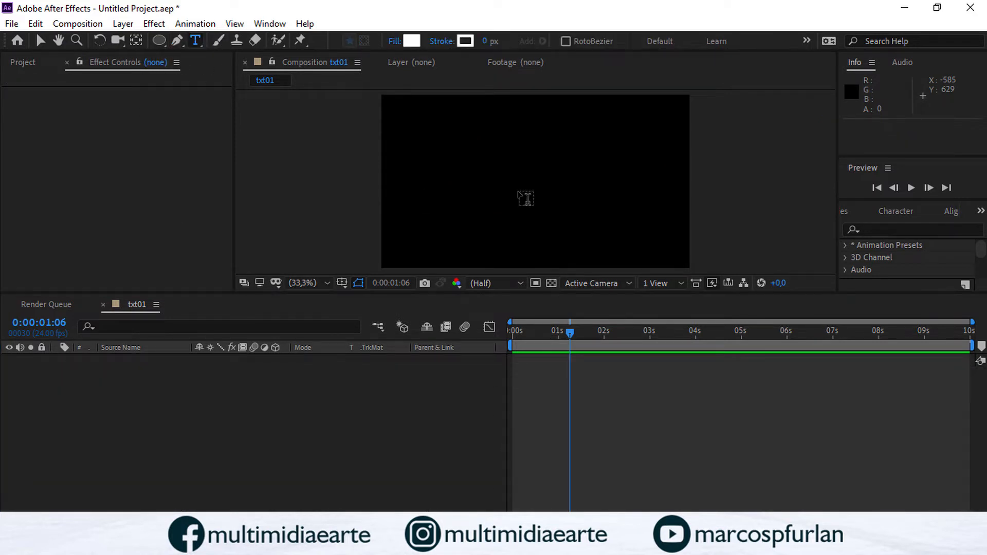
pyautogui.click(432, 173)
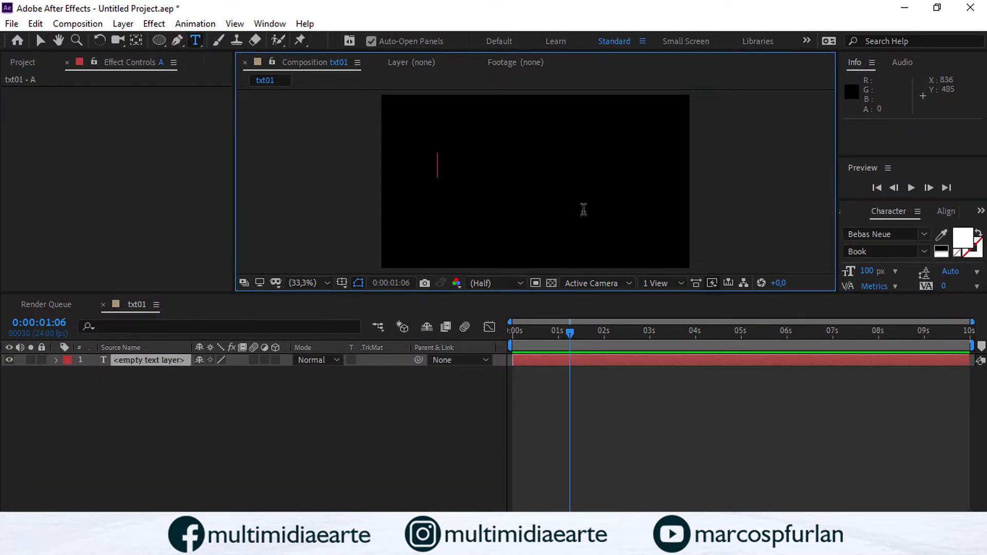
pyautogui.write('Adobe')
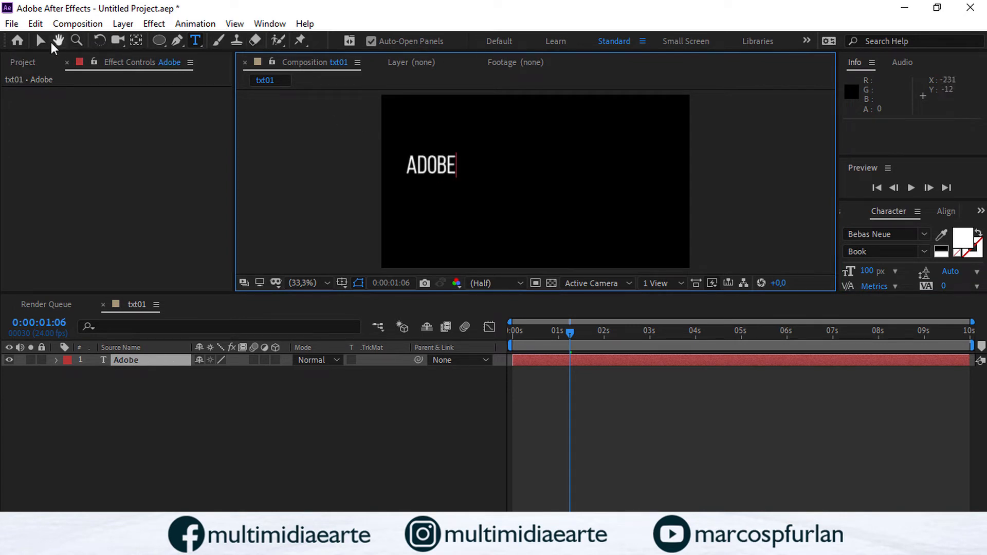
# - Set the new text's font size to 220 px and move it near the composition's centre, at about 627,0, 402,0
pyautogui.click(41, 40)
pyautogui.moveTo(869, 271); pyautogui.dragTo(946, 271)
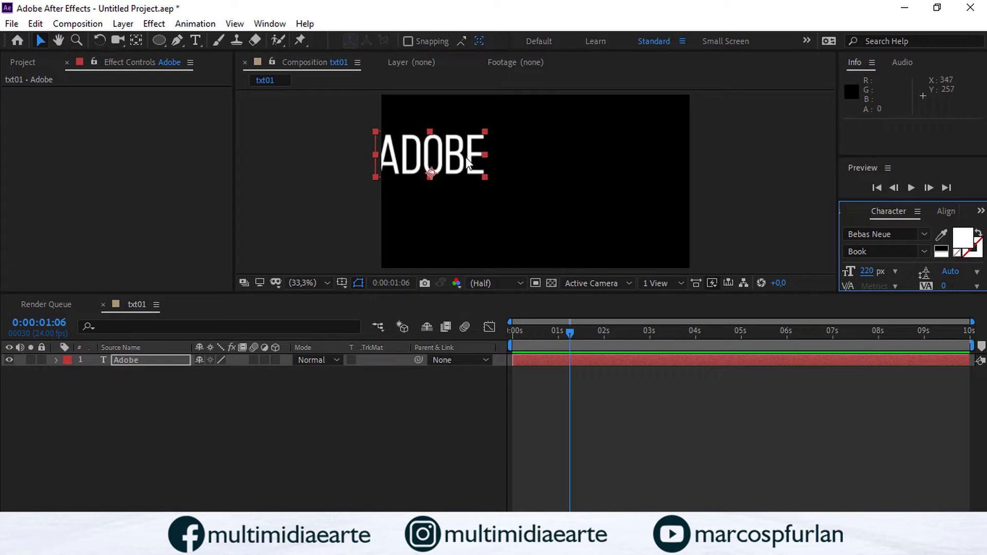
pyautogui.moveTo(467, 159); pyautogui.dragTo(555, 179)
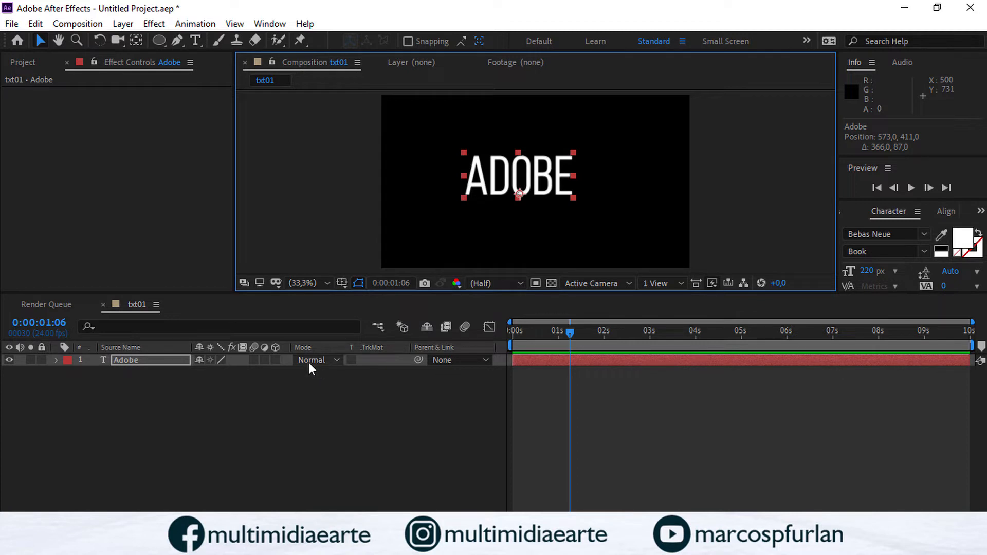
pyautogui.moveTo(531, 187); pyautogui.dragTo(544, 185)
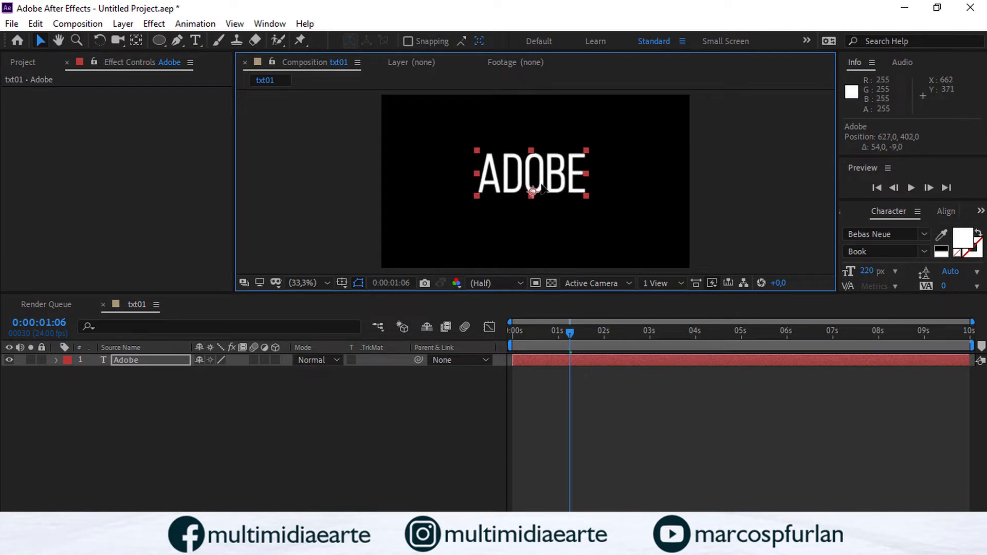
# - Expand the Adobe layer's properties, review the available text animators, and add a Scale animator
pyautogui.click(56, 360)
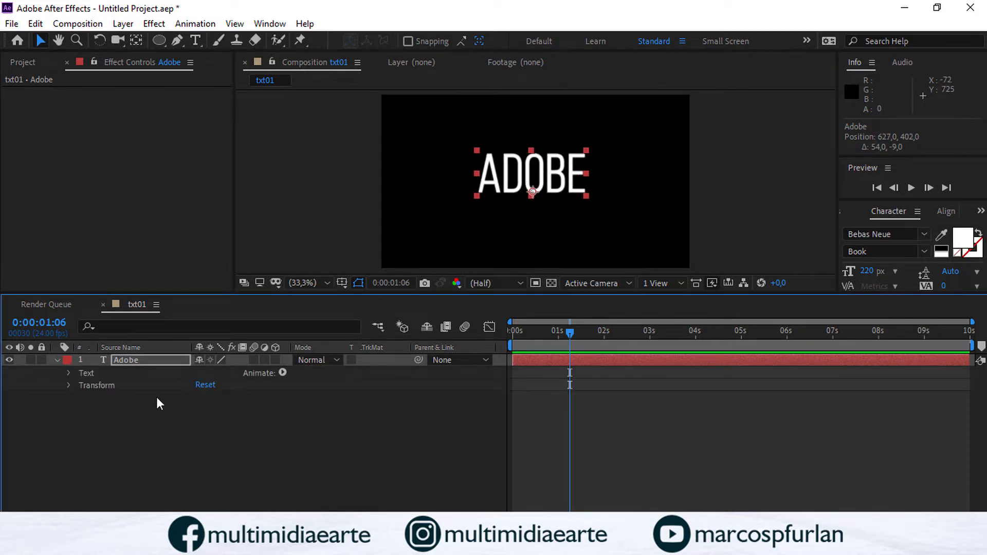
pyautogui.click(283, 373)
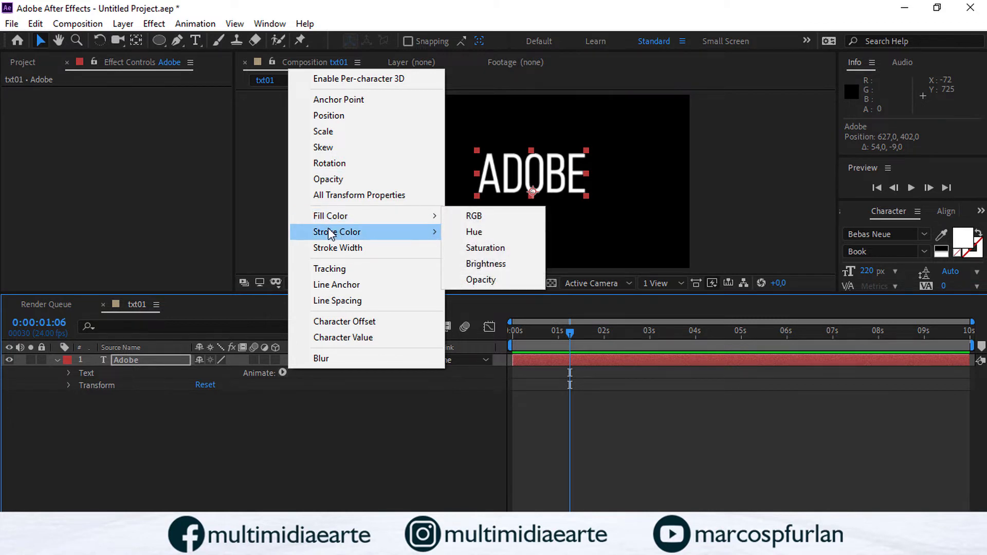
pyautogui.moveTo(437, 237)
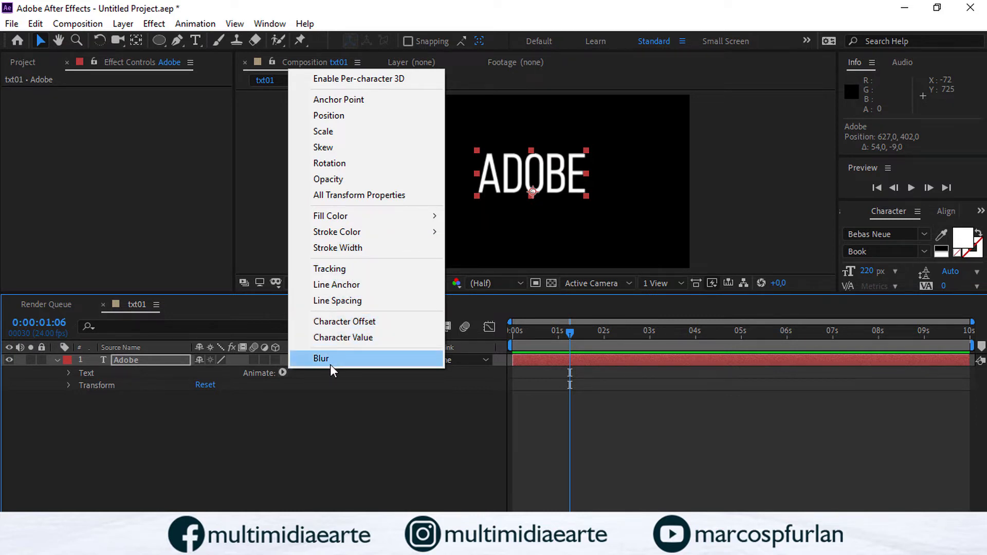
pyautogui.click(341, 135)
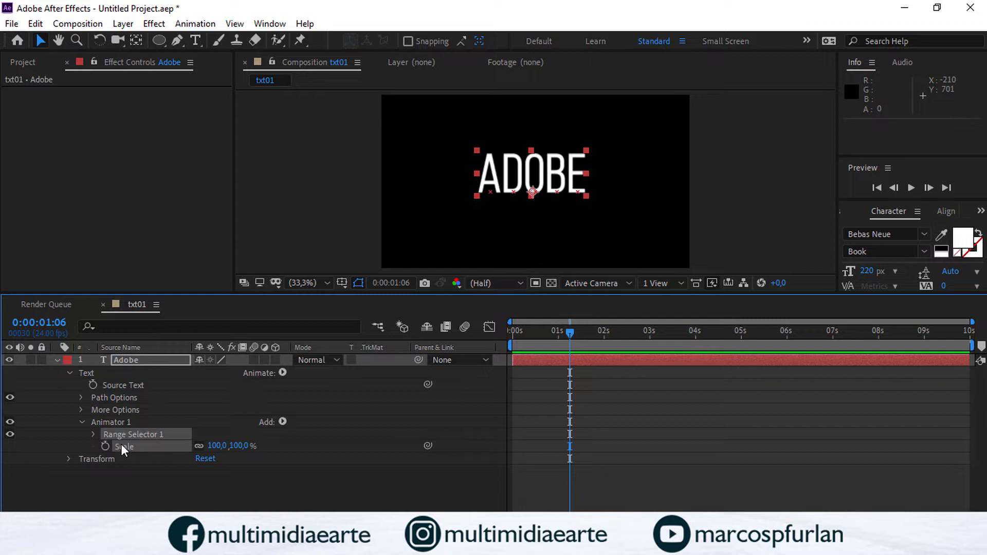
# - Examine Range Selector 1's Start, End and Offset properties and its Advanced settings, including the Based On options
pyautogui.click(94, 434)
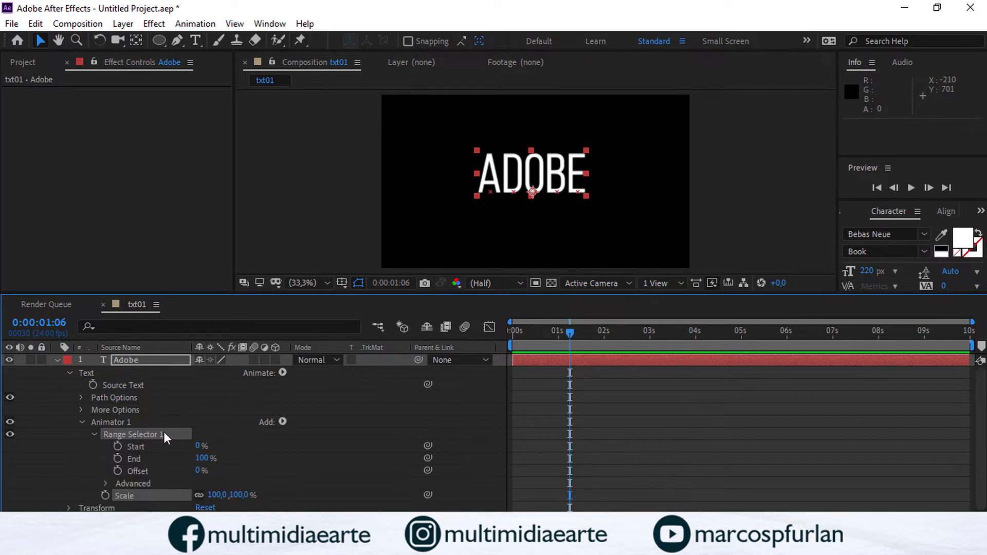
pyautogui.click(134, 445)
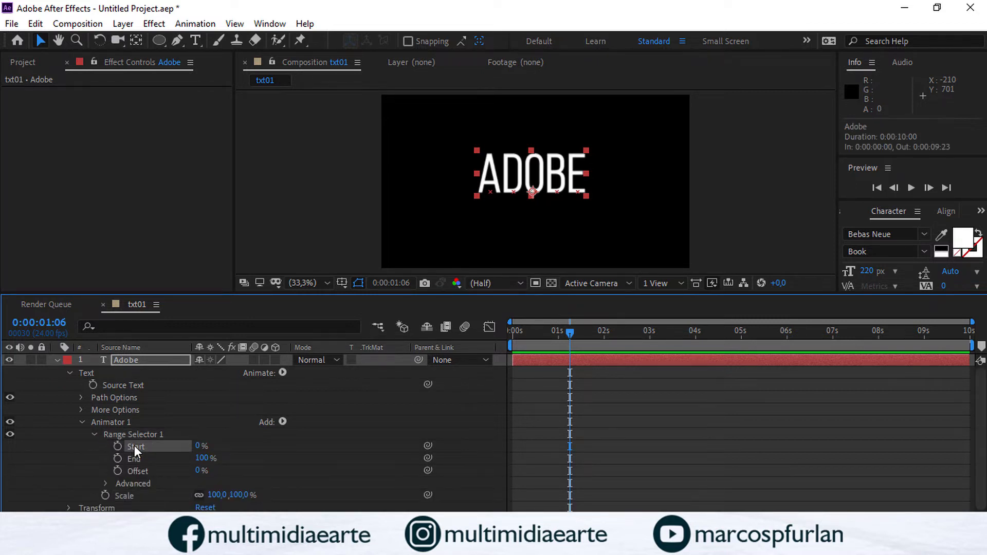
pyautogui.click(140, 457)
pyautogui.click(142, 471)
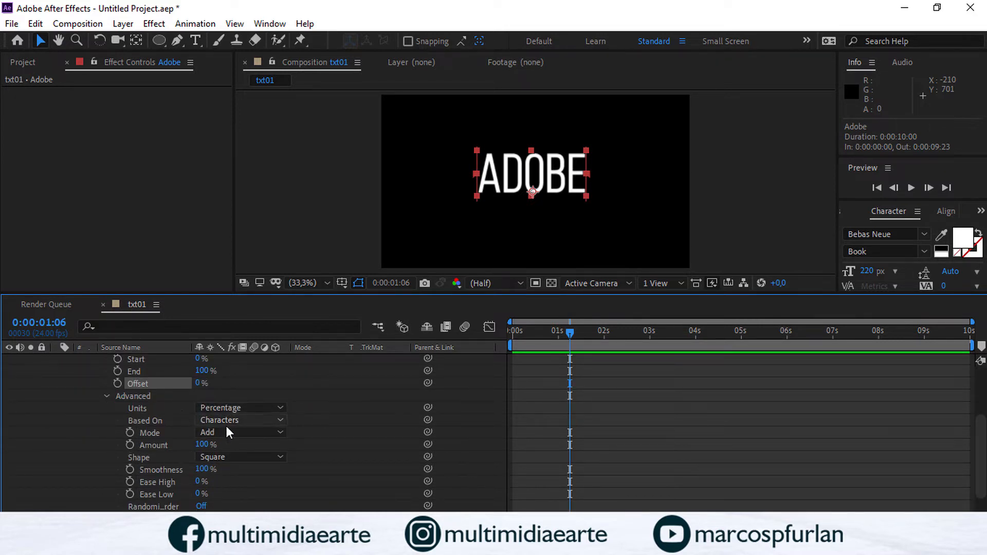
pyautogui.click(278, 420)
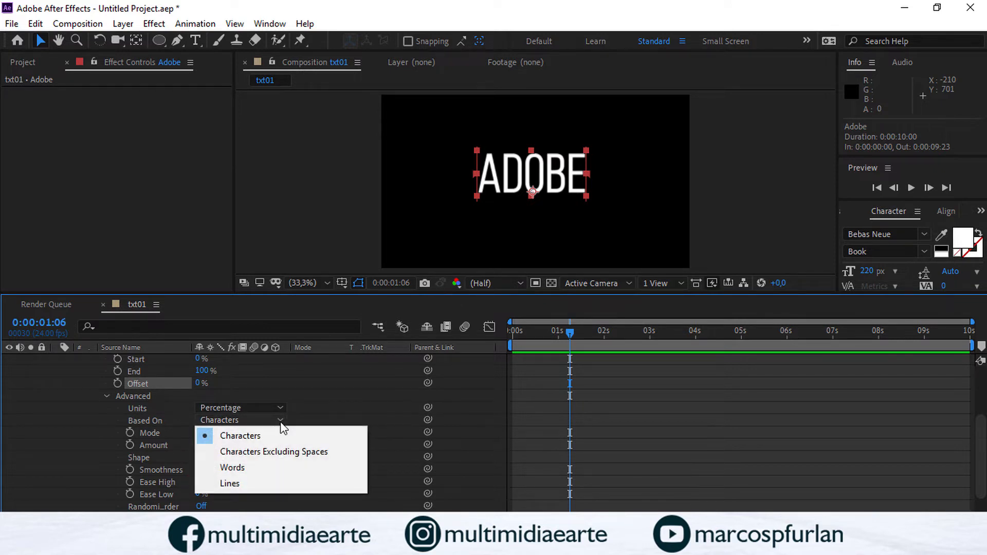
pyautogui.click(359, 415)
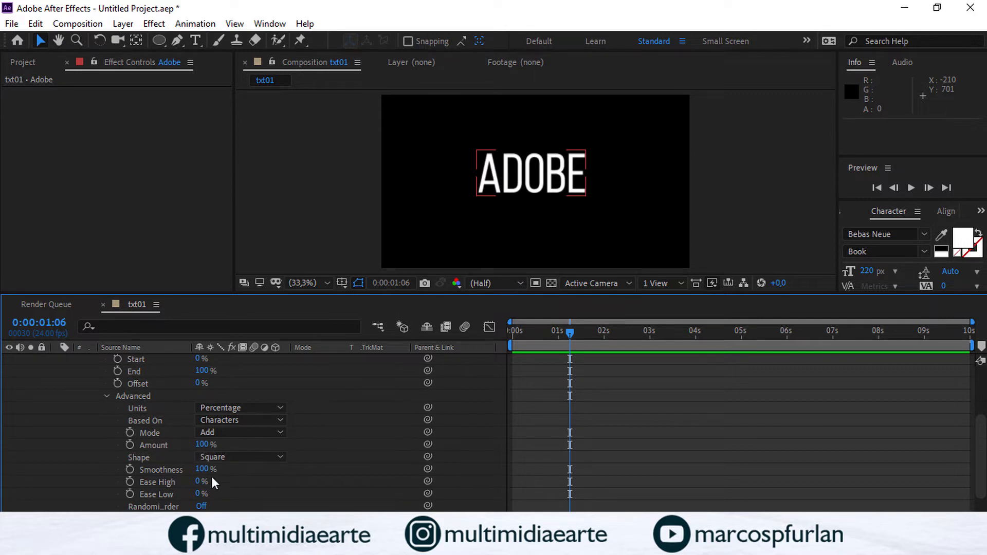
pyautogui.scroll(-1, 211, 482)
pyautogui.scroll(3, 212, 477)
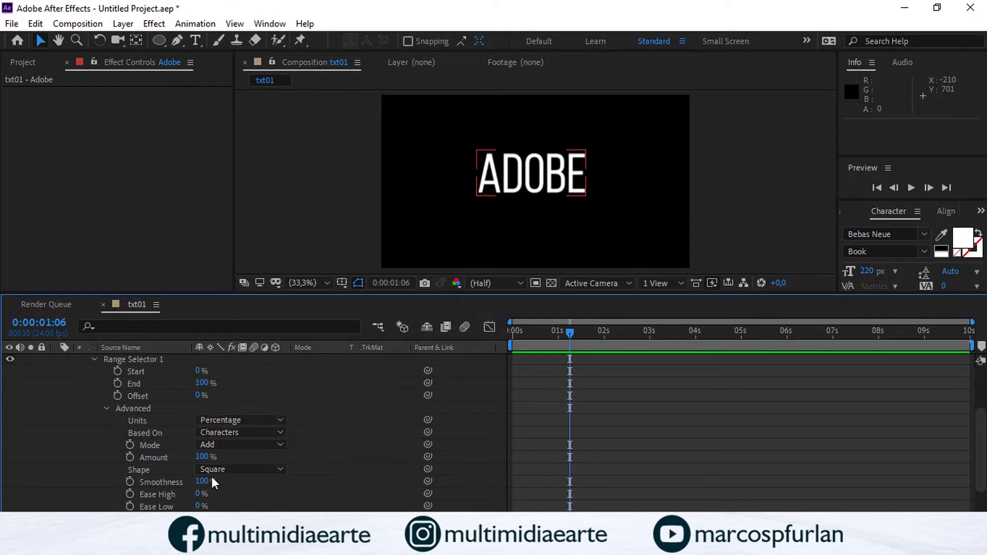
pyautogui.scroll(-3, 198, 440)
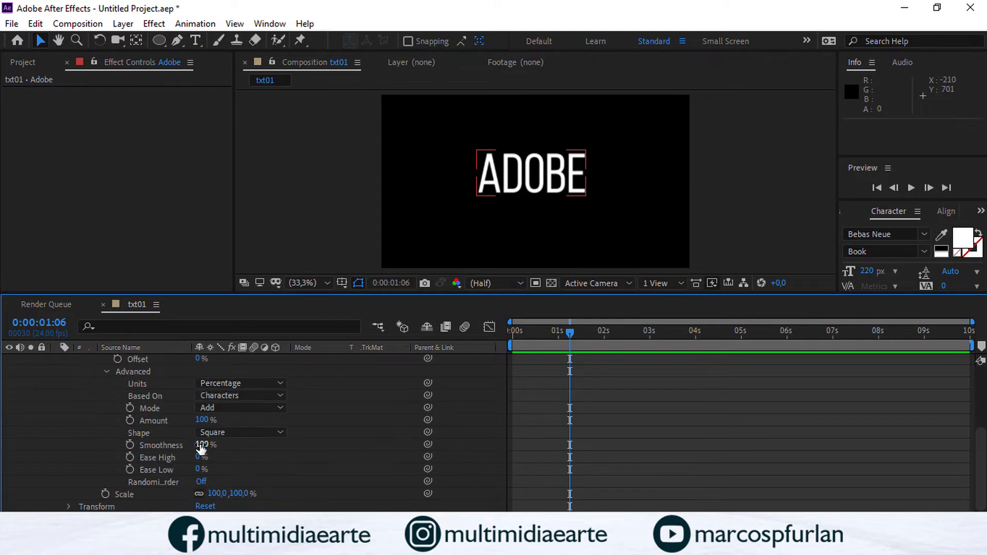
# - Set the text animator's Scale to 0 %
pyautogui.click(217, 494)
pyautogui.write('0')
pyautogui.press('Return')
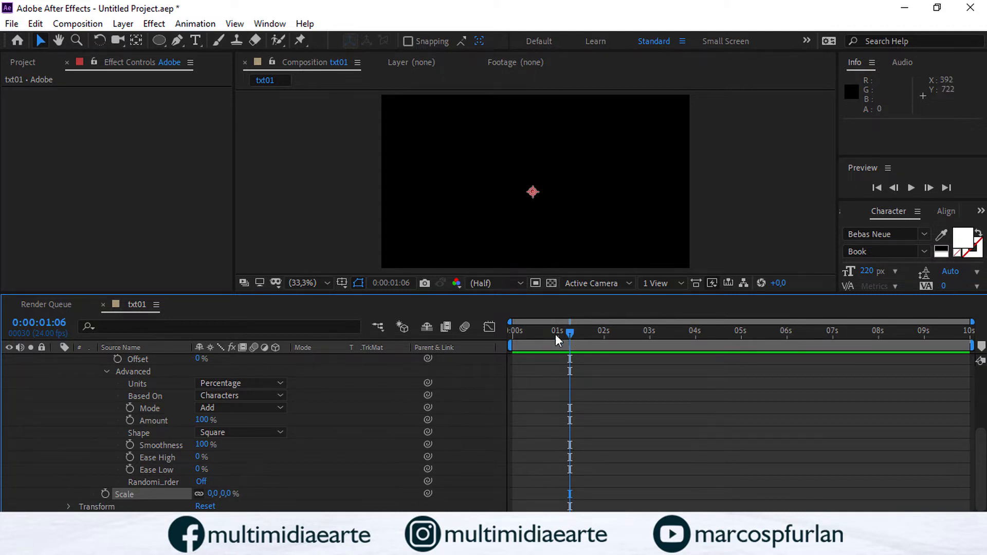
# - Keyframe the Range Selector's Start at 0 % at the composition start and set it to 100 % at 0:00:02:01
pyautogui.moveTo(555, 334); pyautogui.dragTo(470, 342)
pyautogui.scroll(3, 193, 464)
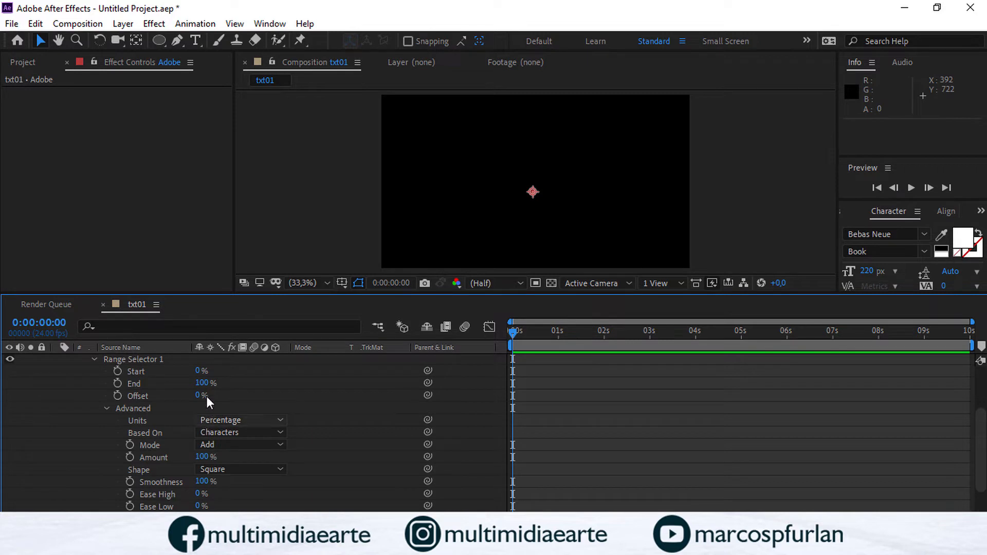
pyautogui.moveTo(200, 371); pyautogui.dragTo(165, 379)
pyautogui.click(118, 372)
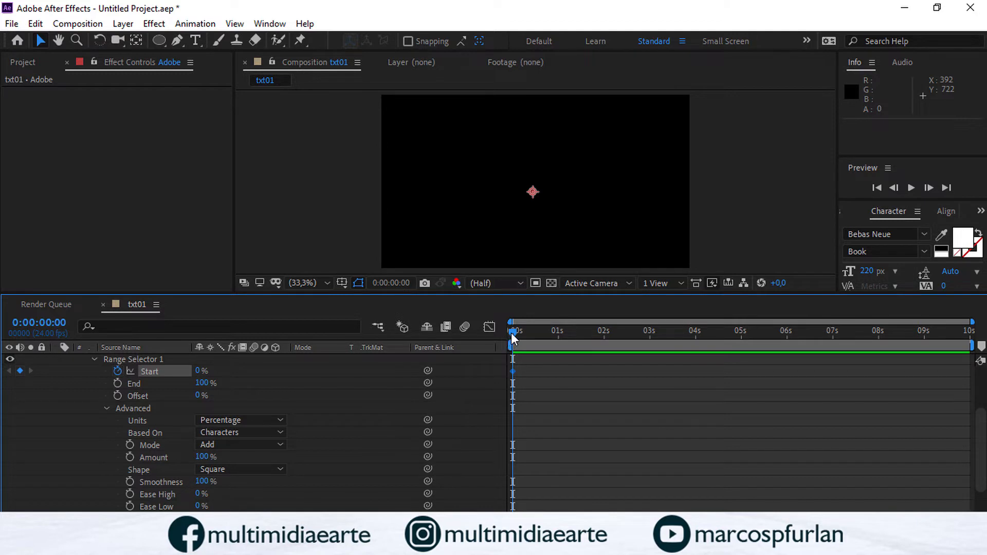
pyautogui.moveTo(511, 332); pyautogui.dragTo(605, 331)
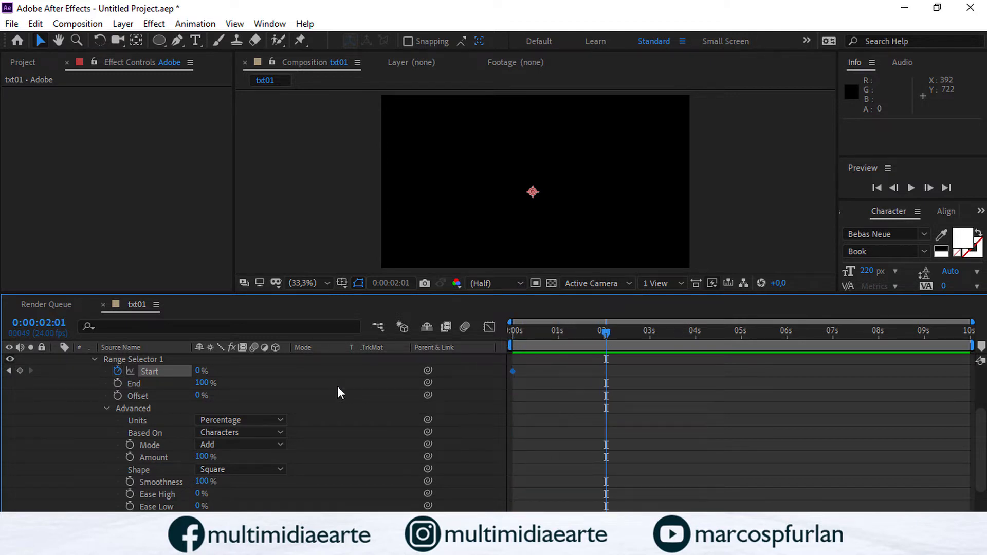
pyautogui.moveTo(203, 372); pyautogui.dragTo(371, 367)
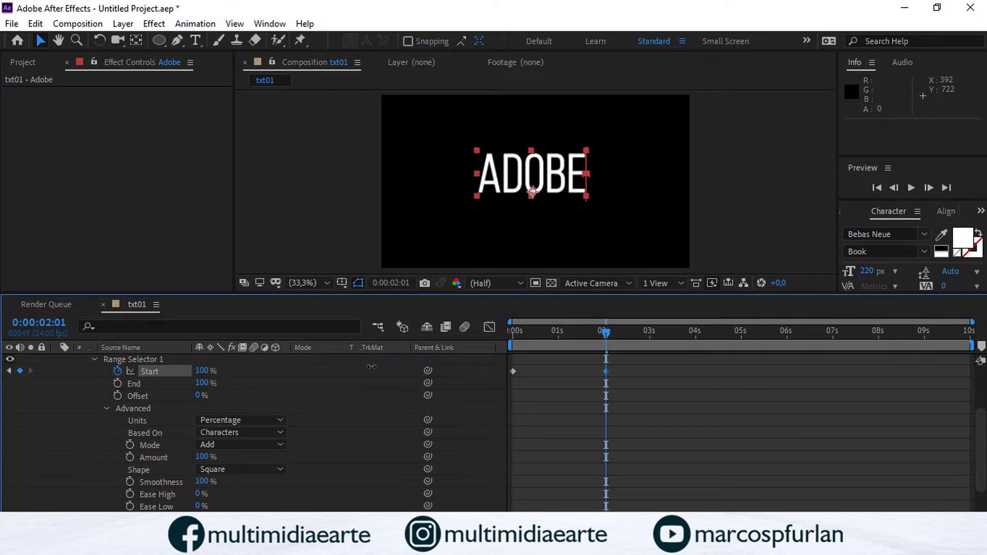
# - Play back the letter-by-letter scale animation from the start, and scrub to 0:00:00:18 to inspect it
pyautogui.moveTo(606, 331); pyautogui.dragTo(443, 337)
pyautogui.press('space')
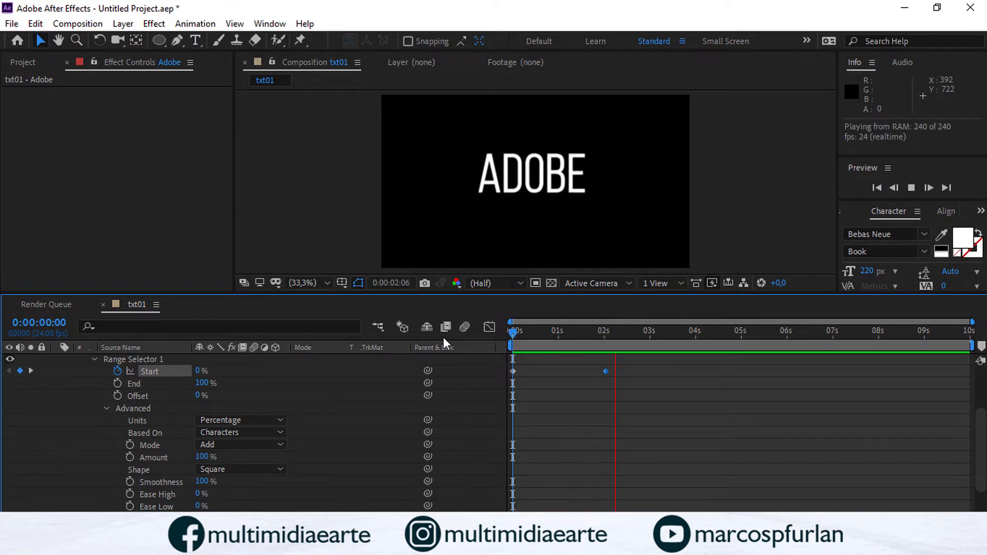
pyautogui.press('space')
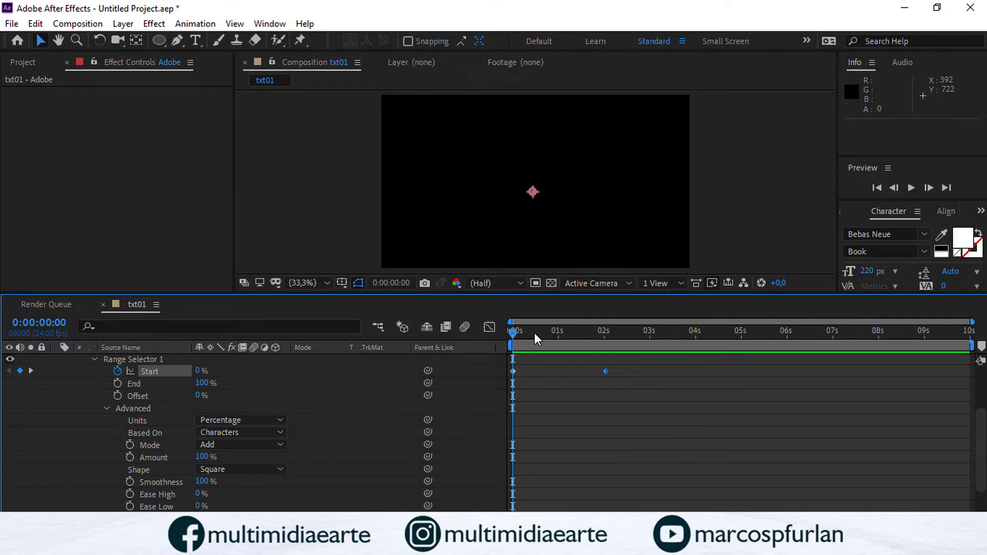
pyautogui.moveTo(535, 333); pyautogui.dragTo(546, 333)
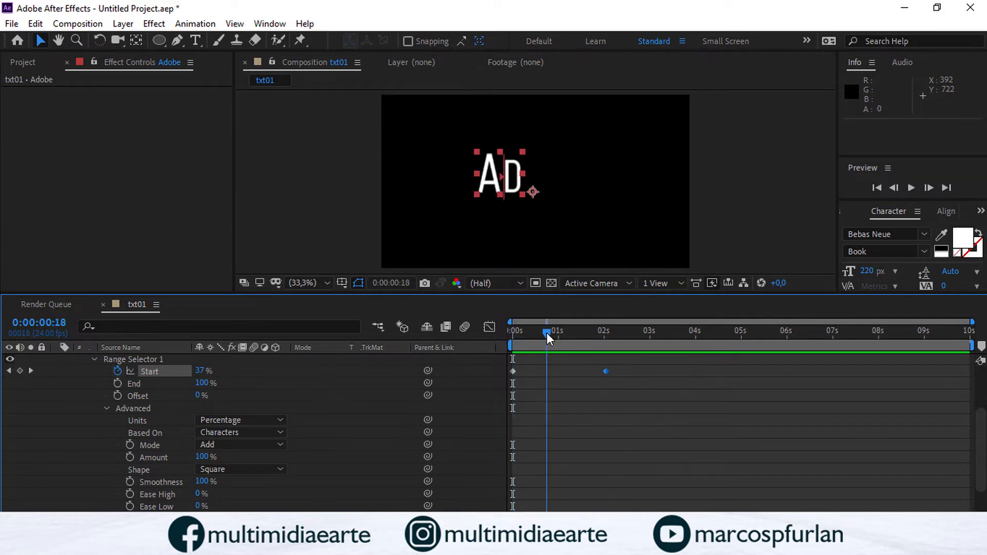
# - Set the Range Selector's Based On option to Words and scrub the animation to 0:00:01:04
pyautogui.click(282, 433)
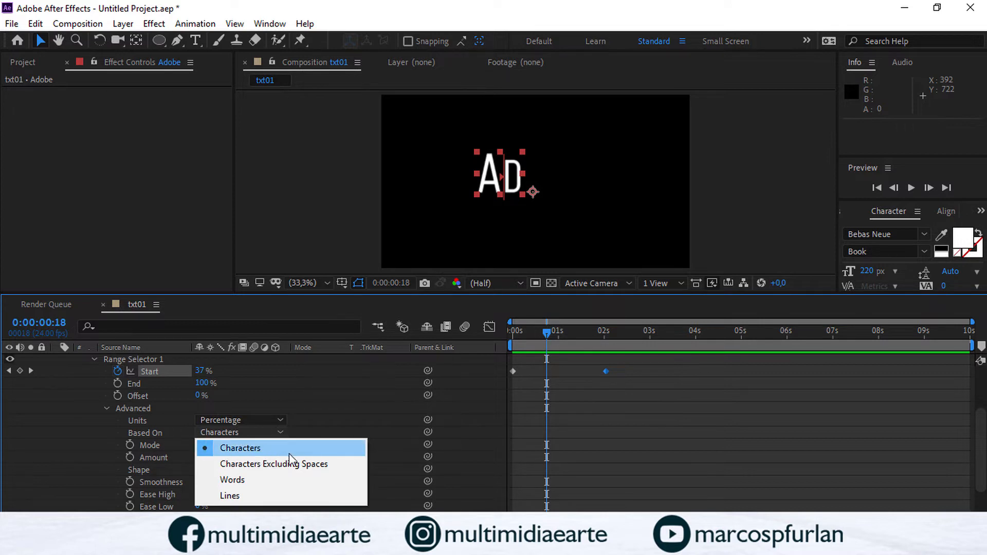
pyautogui.click(234, 479)
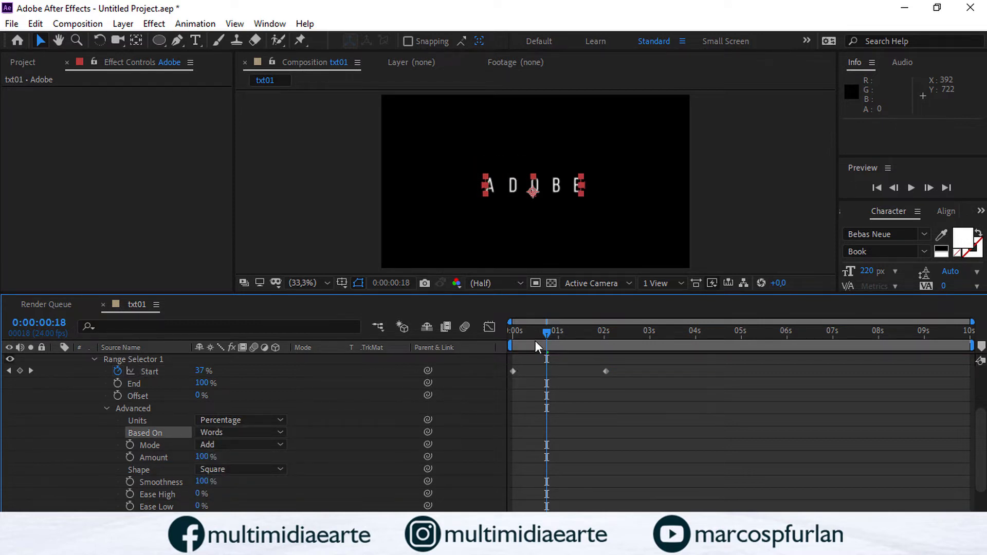
pyautogui.moveTo(535, 341); pyautogui.dragTo(567, 334)
# - Set the Range Selector's Based On option to Lines and scrub the animation to 0:00:01:06
pyautogui.click(276, 434)
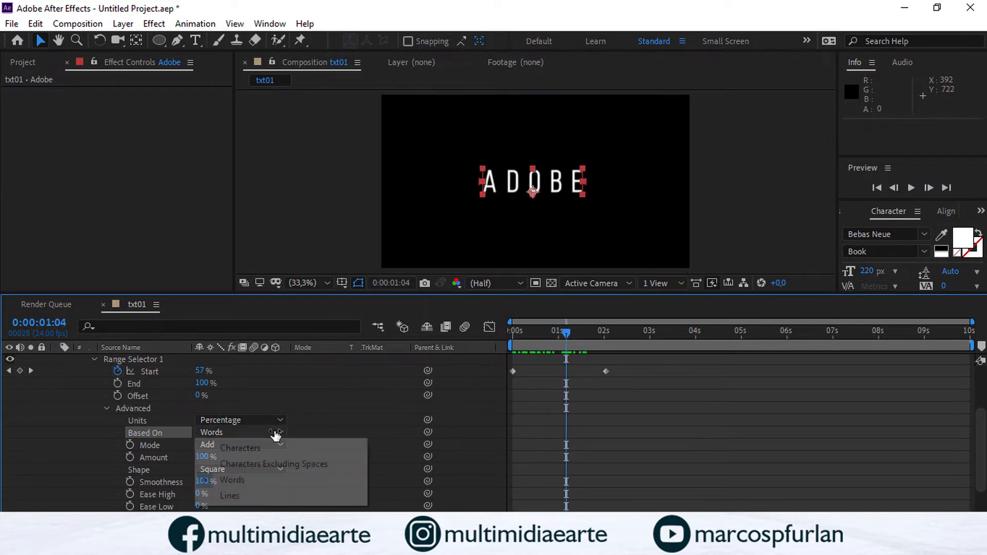
pyautogui.click(252, 495)
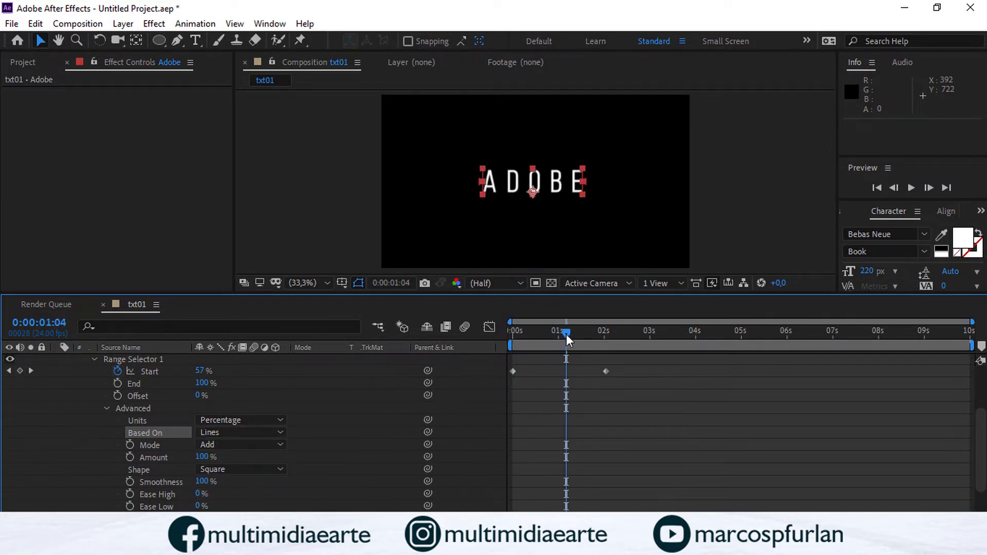
pyautogui.moveTo(566, 334)
pyautogui.mouseDown()
pyautogui.moveTo(509, 340)
pyautogui.moveTo(570, 332)
pyautogui.mouseUp()
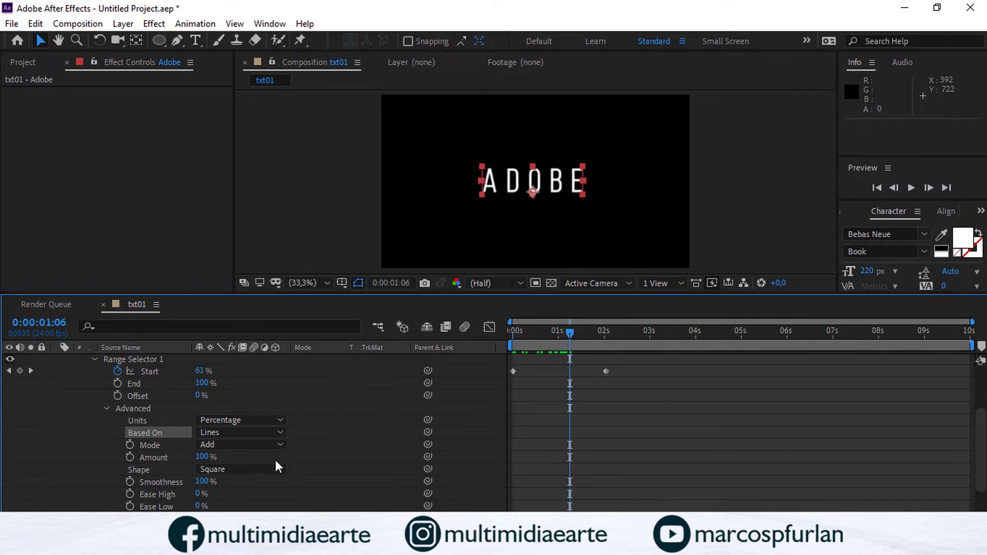
# - Set the Range Selector's Based On option to Characters and scrub the animation to 0:00:04:00
pyautogui.click(275, 433)
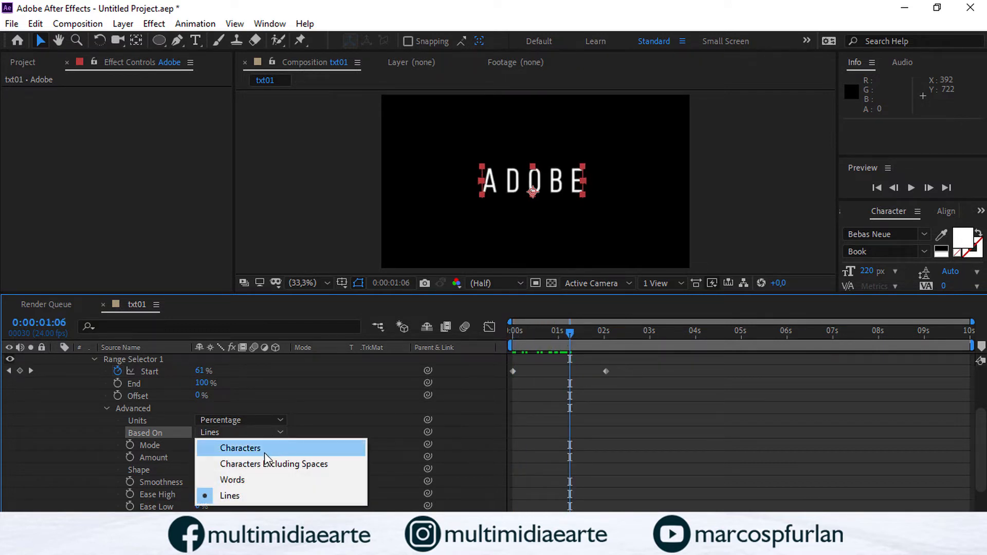
pyautogui.click(264, 452)
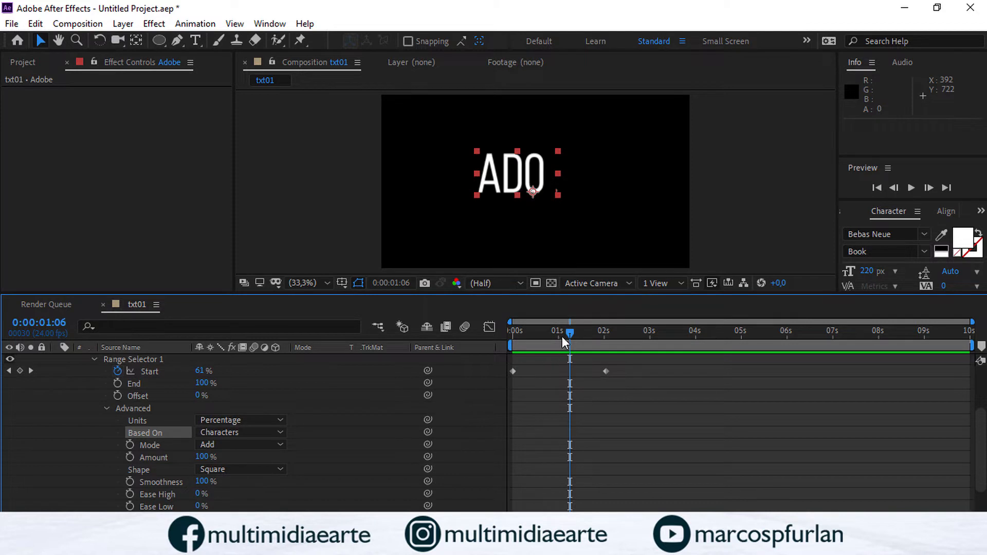
pyautogui.moveTo(563, 336); pyautogui.dragTo(695, 337)
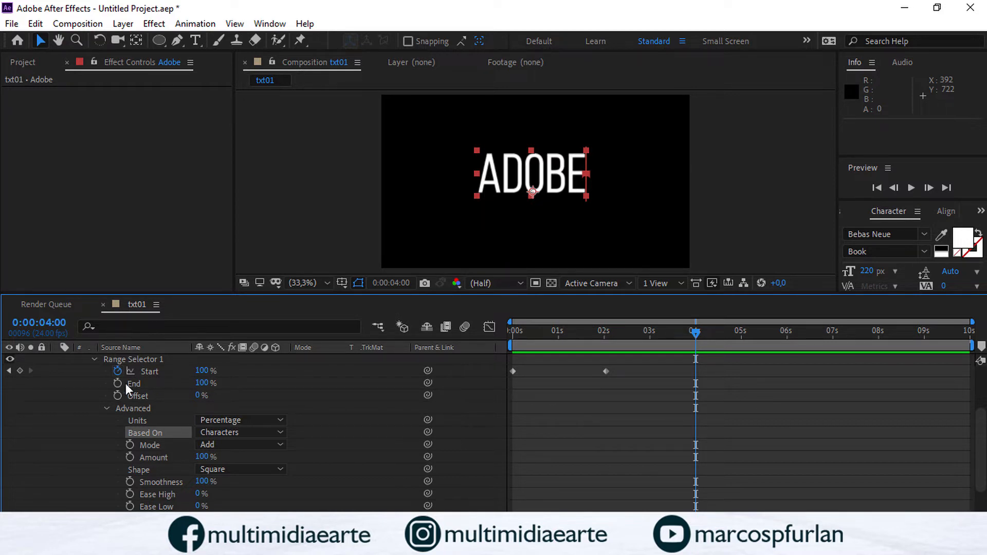
# - Try out different End and Offset values on the Range Selector, and undo the Offset change
pyautogui.moveTo(206, 388); pyautogui.dragTo(289, 395)
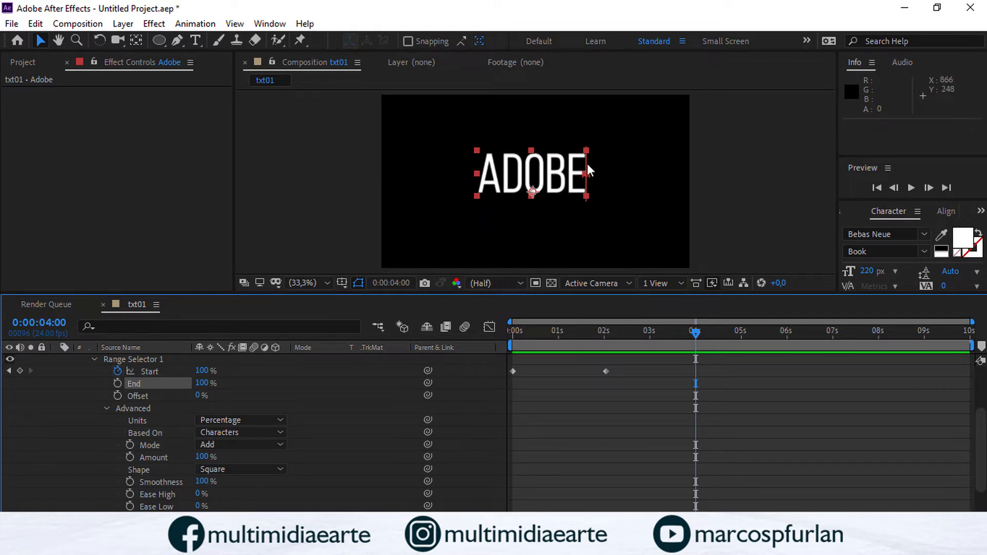
pyautogui.moveTo(203, 395); pyautogui.dragTo(229, 396)
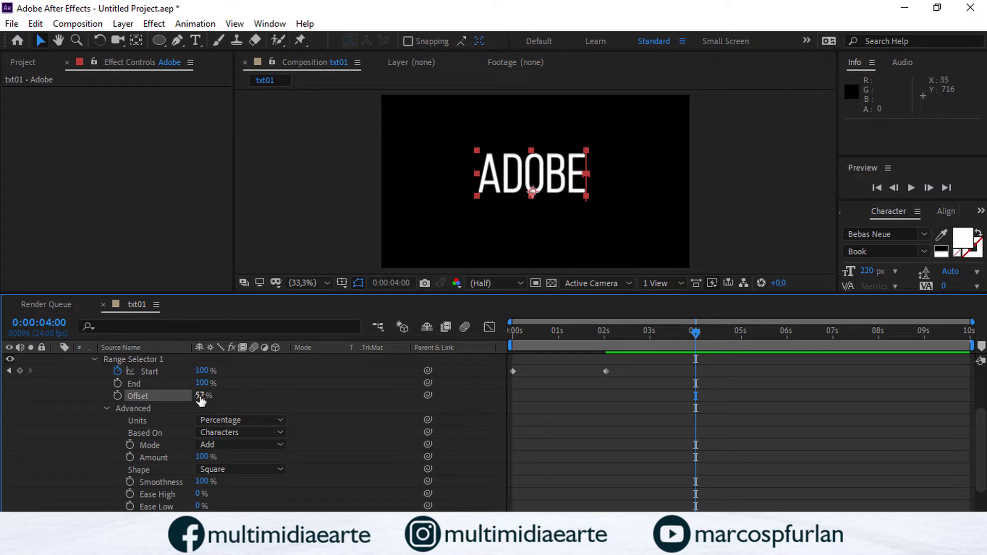
pyautogui.hotkey('ctrl', 'z')
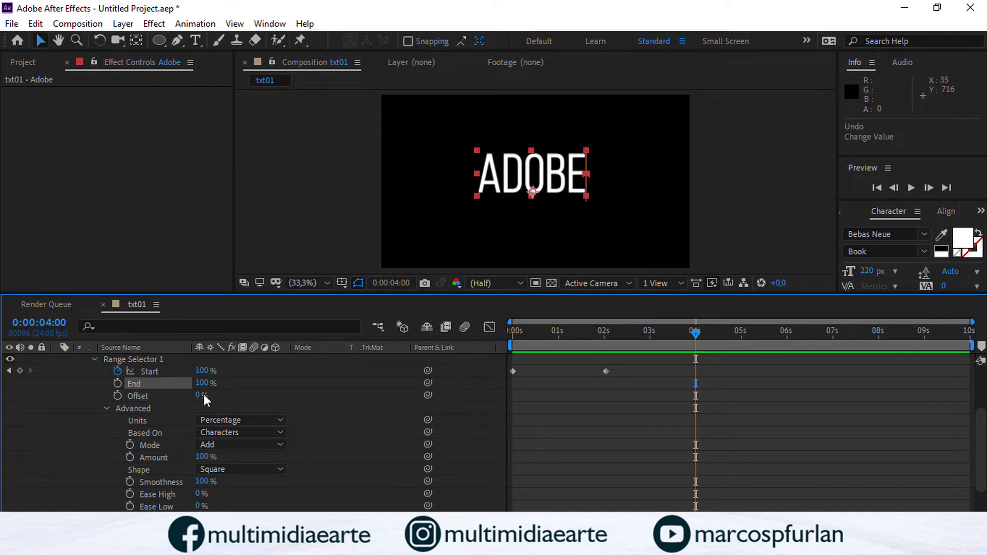
# - Keyframe the Range Selector's Offset at 0 % at 0:00:04:00 and its Start at 100 % at 0:00:04:01
pyautogui.click(118, 396)
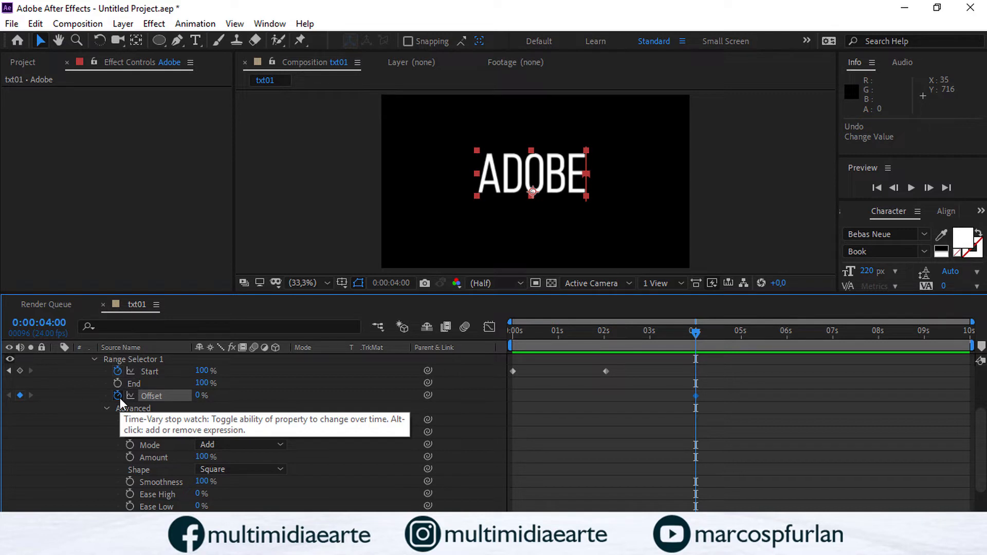
pyautogui.press('pagedown')
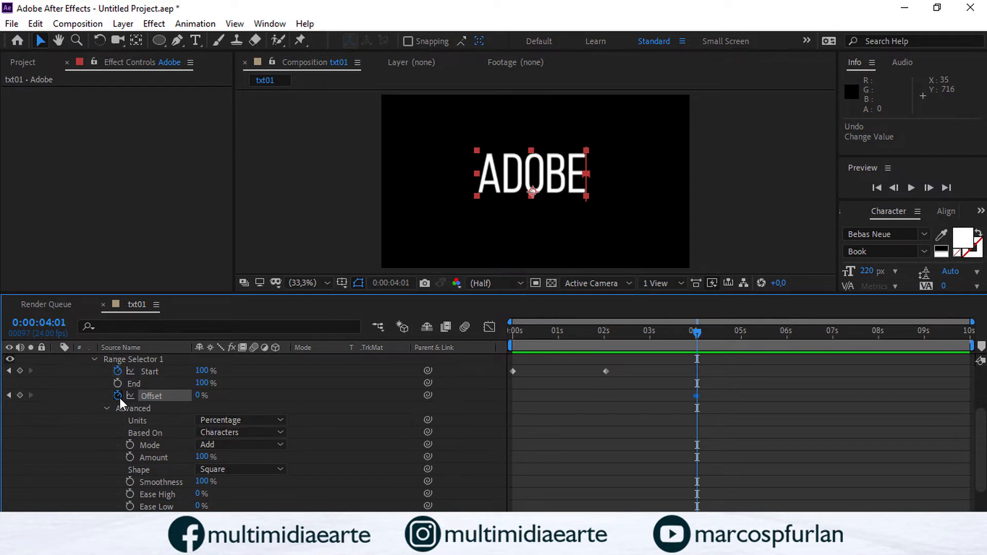
pyautogui.click(20, 371)
# - Set the Range Selector's Start to 0 % at 0:00:06:00 and play back the animation
pyautogui.click(38, 322)
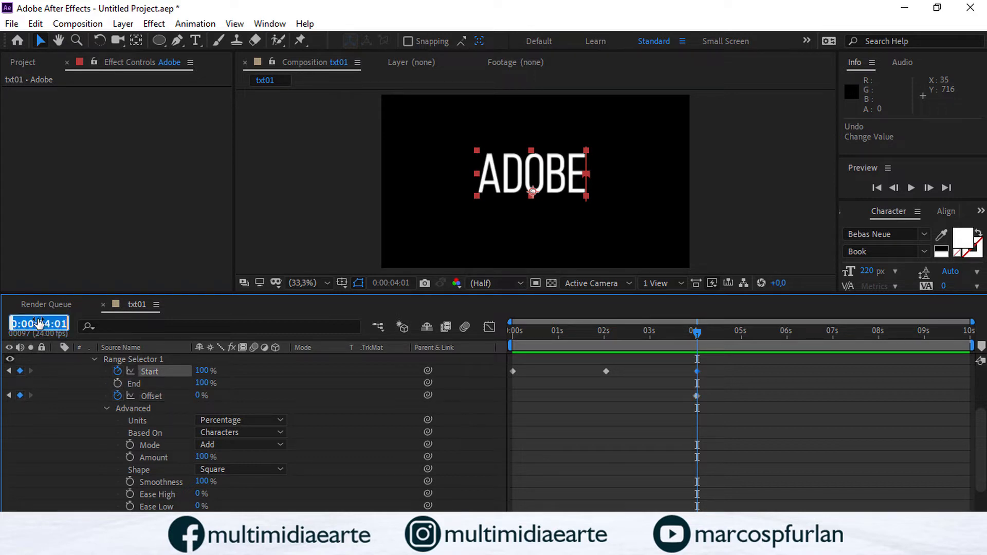
pyautogui.write('600')
pyautogui.press('Return')
pyautogui.moveTo(202, 371); pyautogui.dragTo(99, 375)
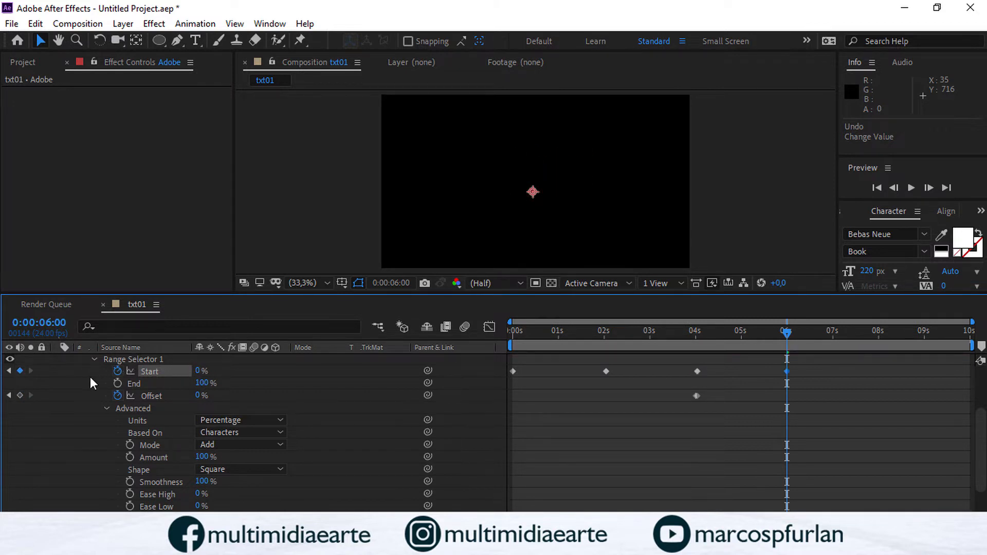
pyautogui.press('space')
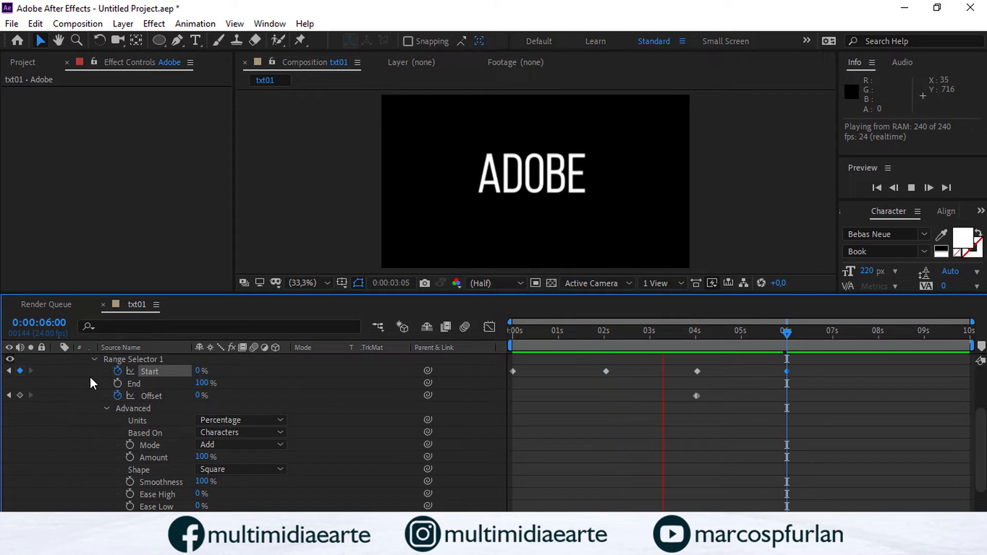
pyautogui.press('space')
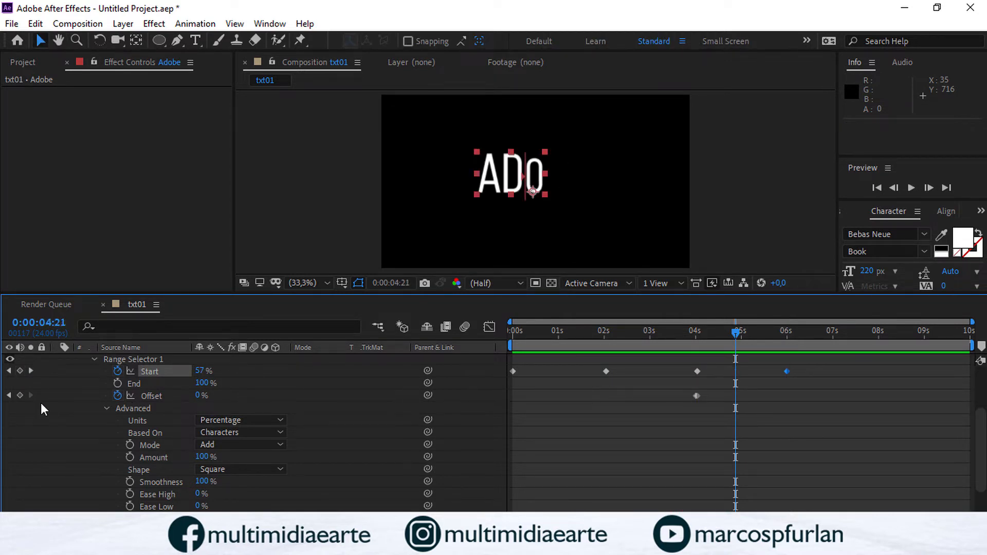
# - Set the Range Selector's Offset to -89 % at 0:00:04:01 and play back the animation from the start
pyautogui.click(13, 395)
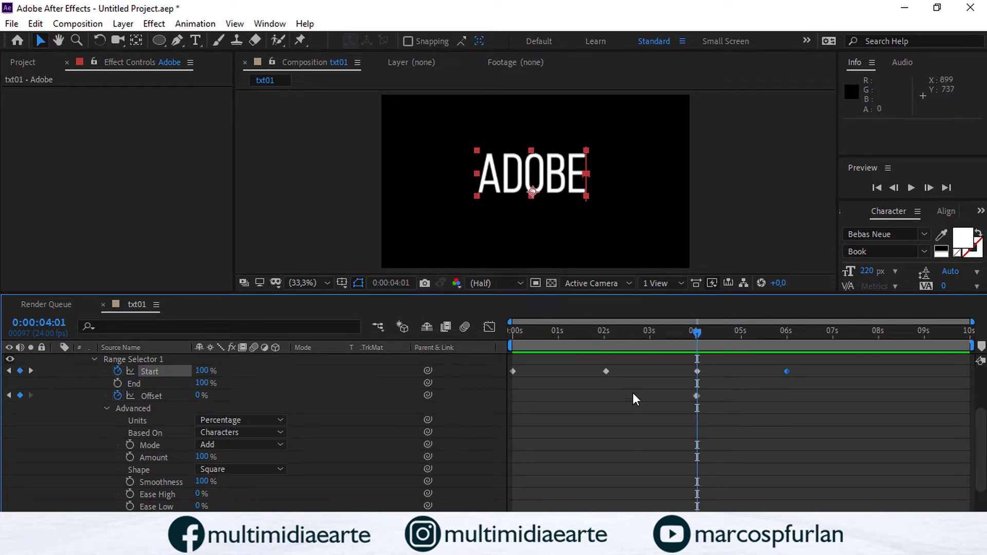
pyautogui.moveTo(198, 395); pyautogui.dragTo(136, 396)
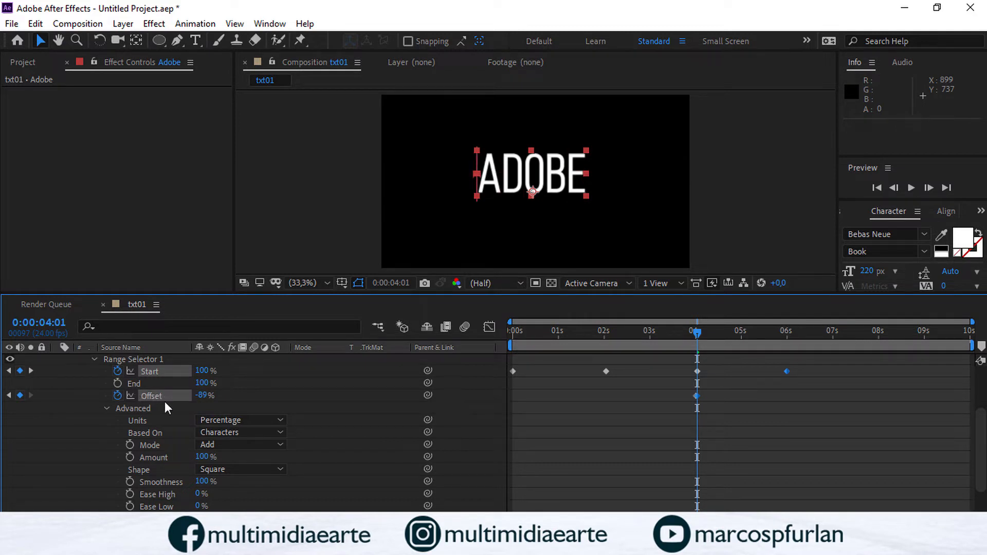
pyautogui.click(704, 333)
pyautogui.moveTo(706, 333); pyautogui.dragTo(436, 359)
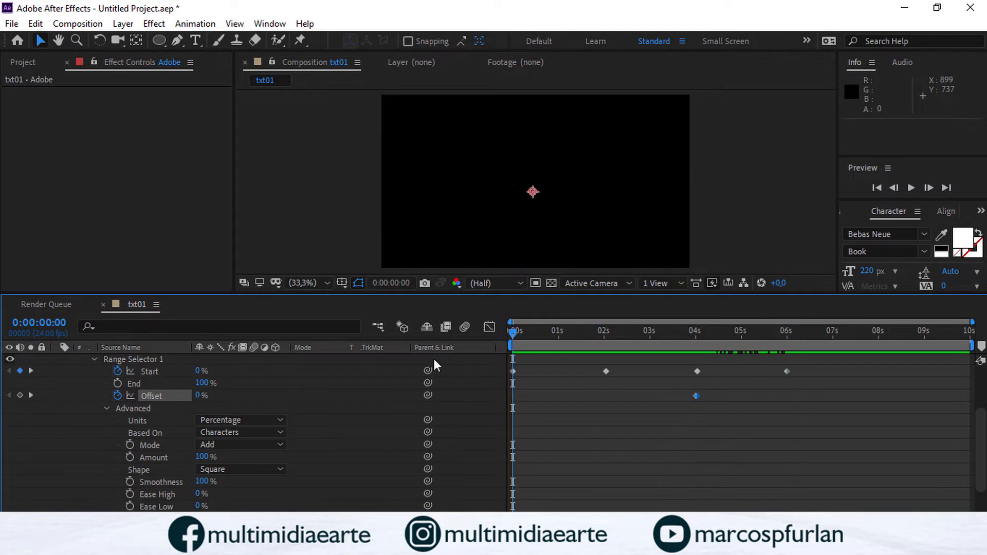
pyautogui.press('space')
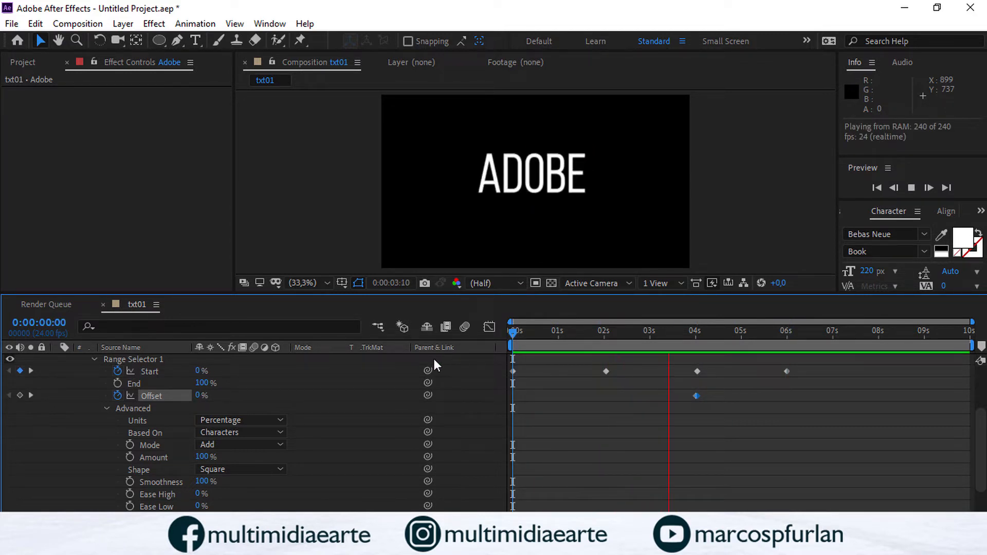
pyautogui.press('space')
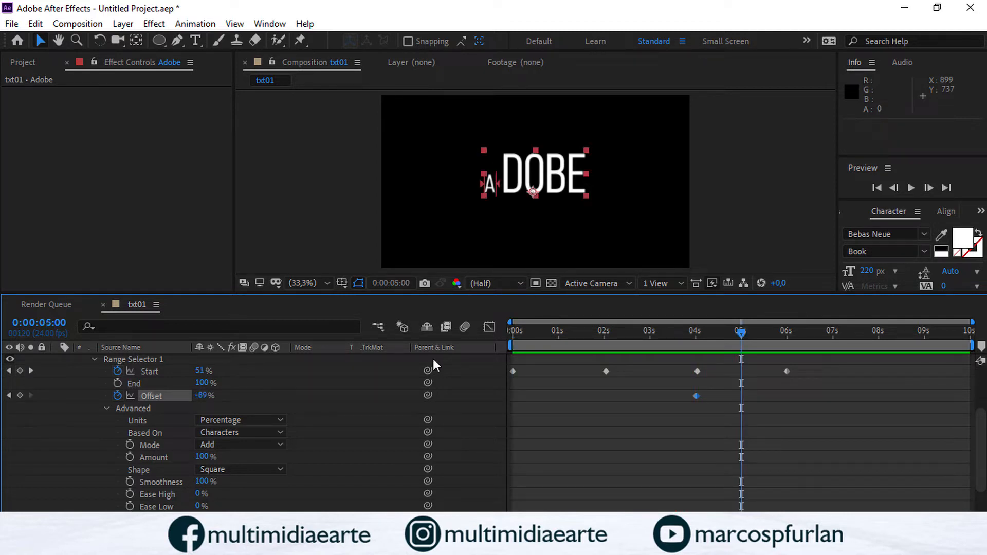
# - Set the Range Selector's Offset to 0 % at the 0:00:06:00 Start keyframe and play back the animation
pyautogui.click(30, 371)
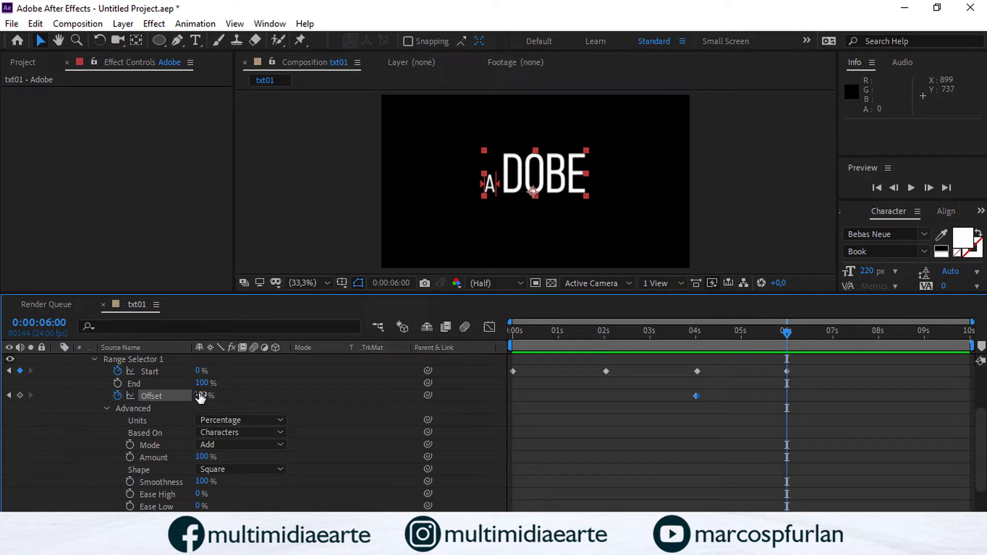
pyautogui.moveTo(200, 397); pyautogui.dragTo(263, 394)
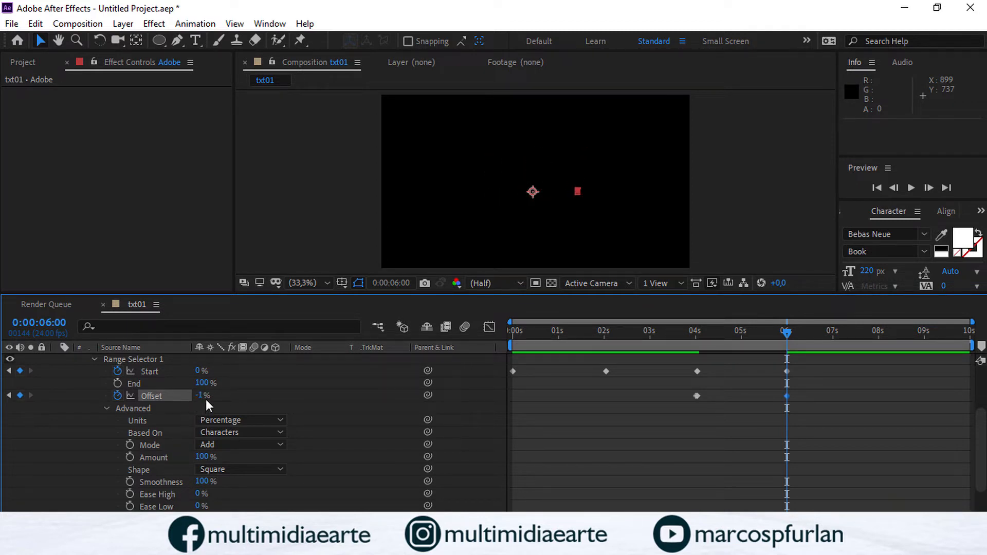
pyautogui.click(200, 396)
pyautogui.write('0')
pyautogui.press('Return')
pyautogui.press('space')
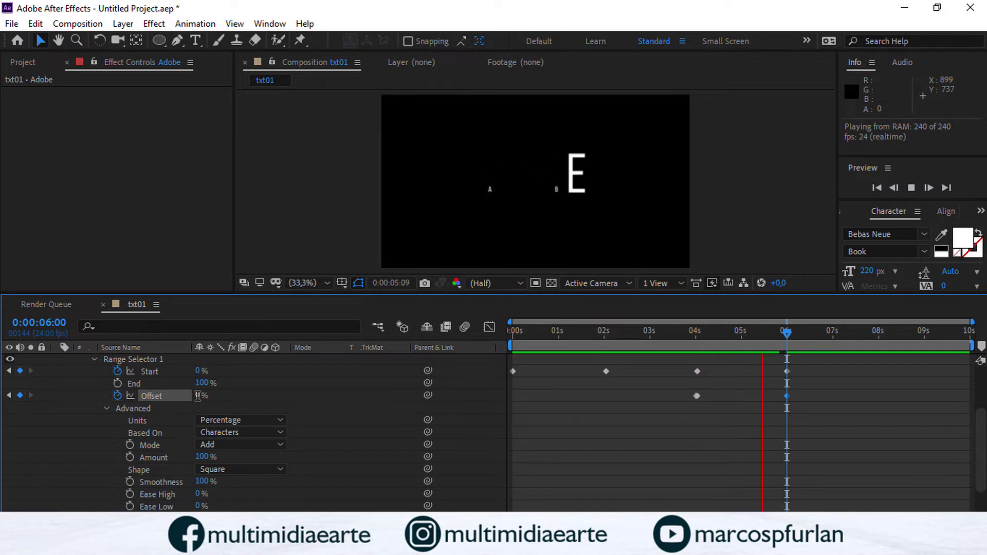
pyautogui.press('space')
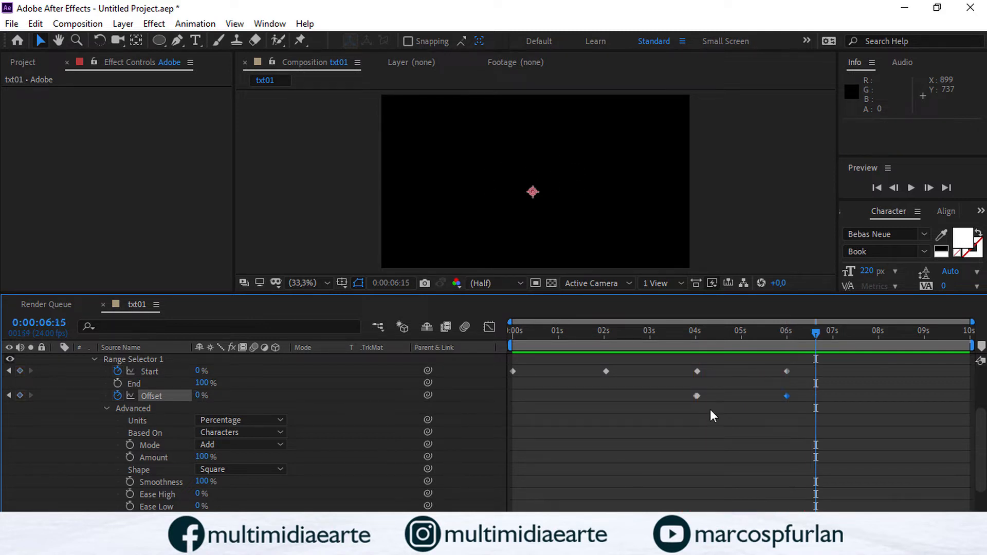
# - Apply Easy Ease to all the Start and Offset keyframes, play back the eased animation, and return to the composition start
pyautogui.moveTo(831, 364); pyautogui.dragTo(493, 427)
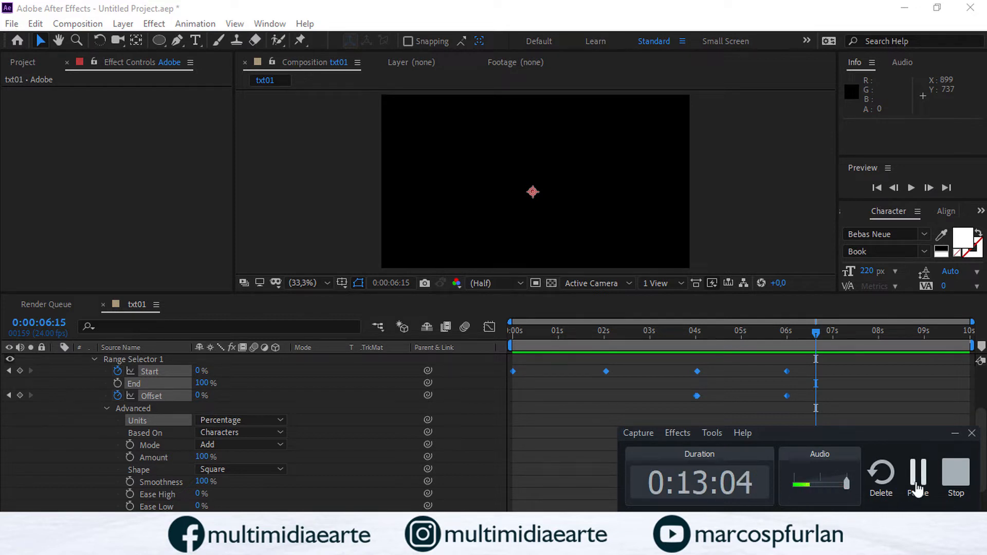
pyautogui.click(952, 433)
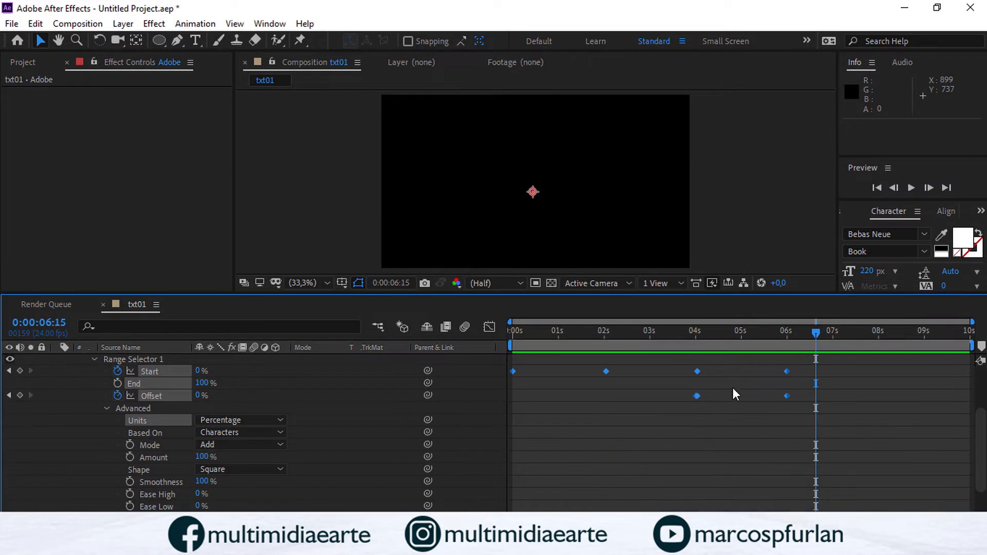
pyautogui.rightClick(606, 372)
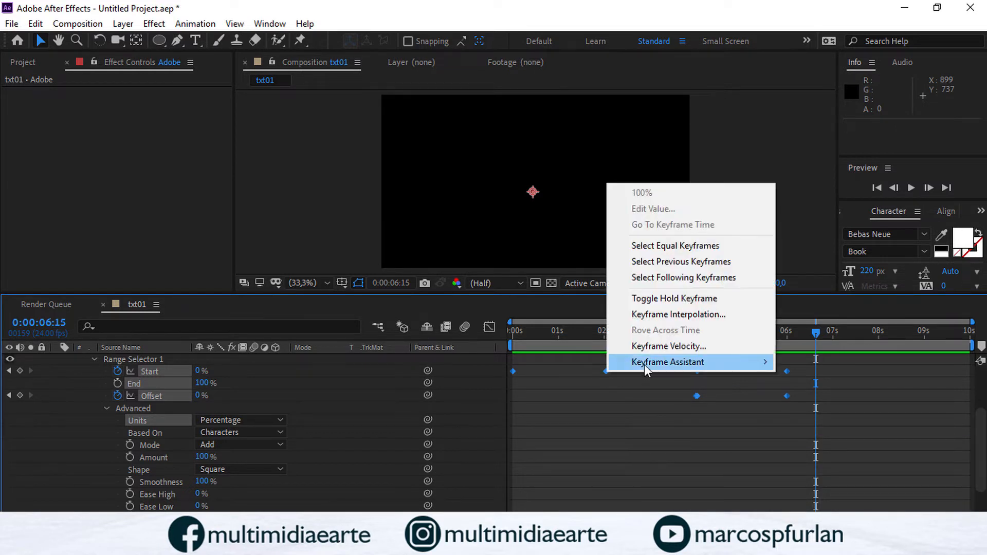
pyautogui.moveTo(643, 366)
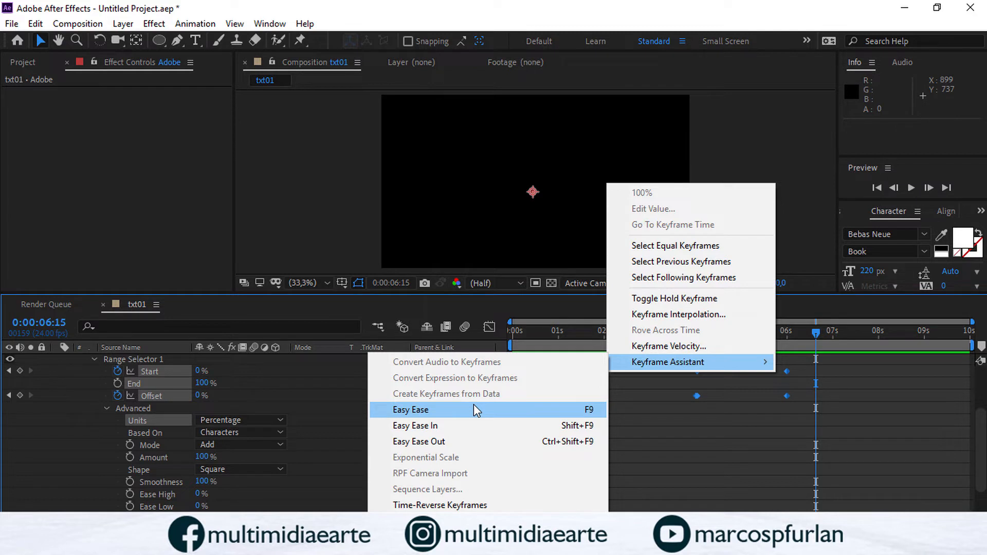
pyautogui.click(473, 404)
pyautogui.press('space')
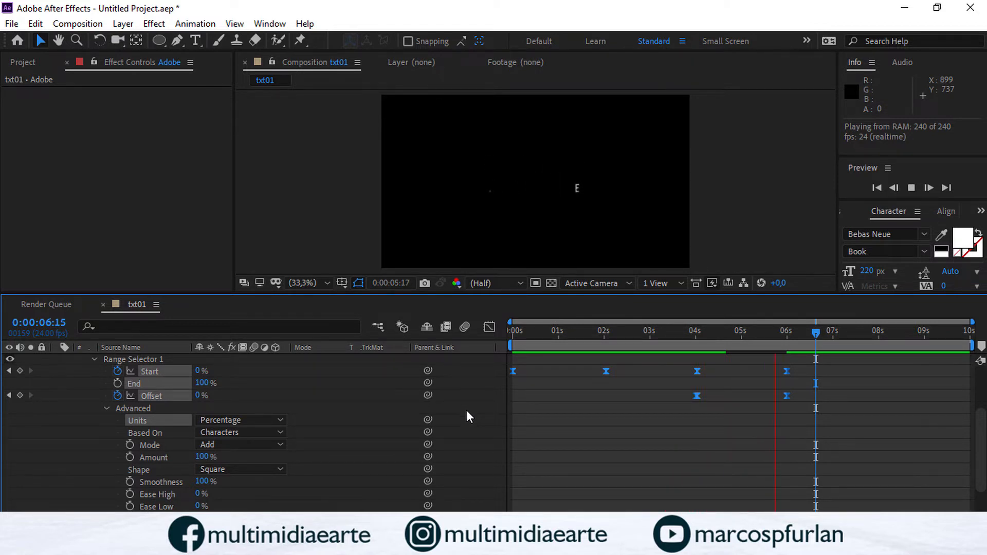
pyautogui.moveTo(736, 332); pyautogui.dragTo(486, 344)
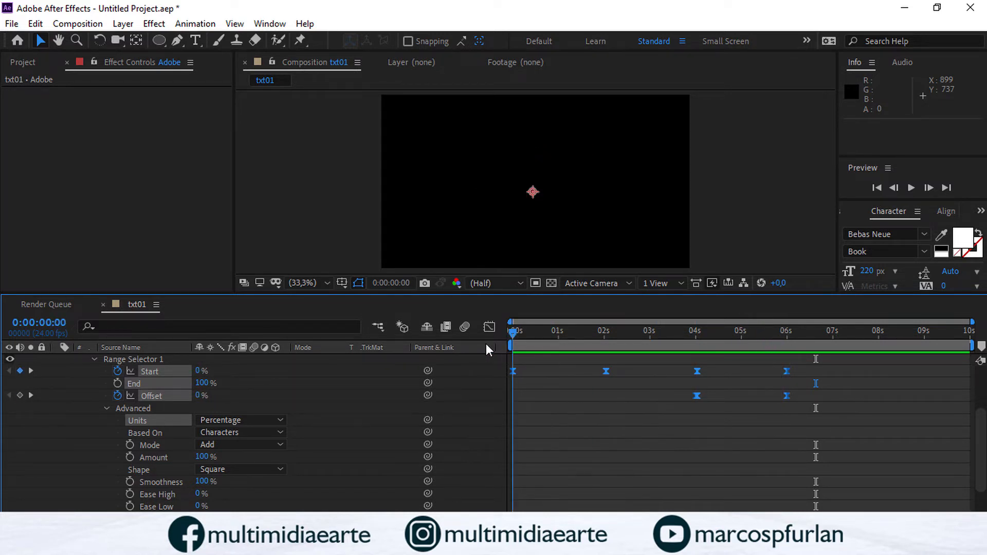
# - Add an Opacity property to Animator 1
pyautogui.scroll(1, 228, 403)
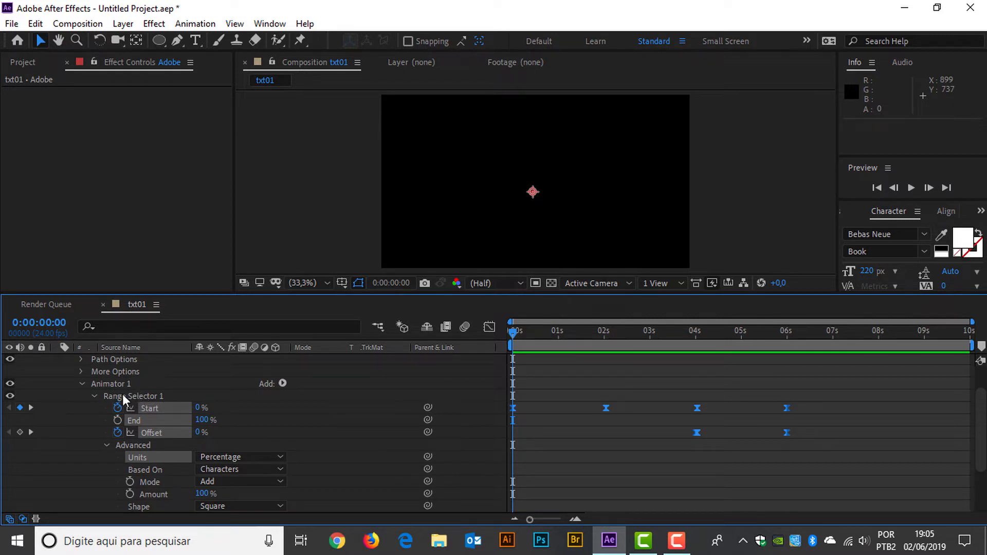
pyautogui.click(121, 389)
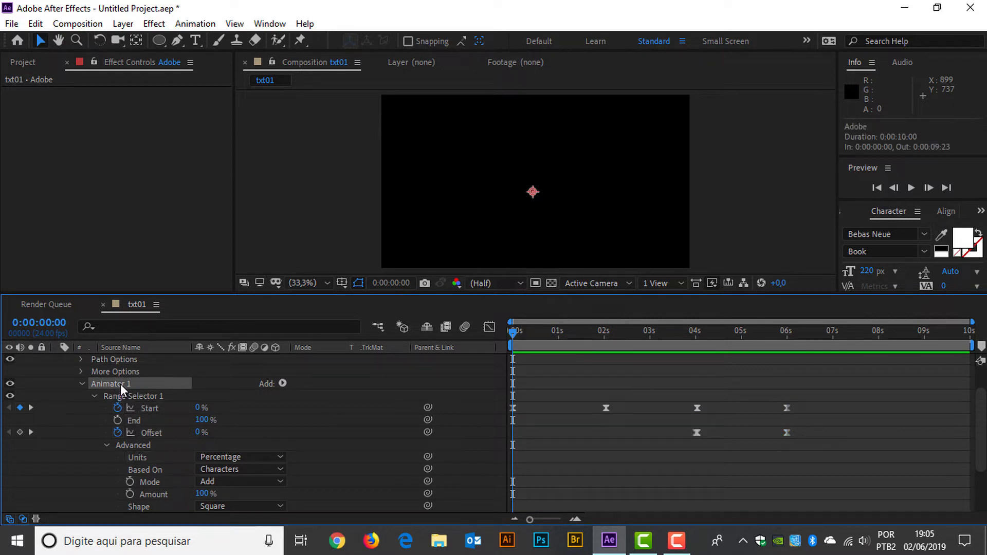
pyautogui.click(283, 383)
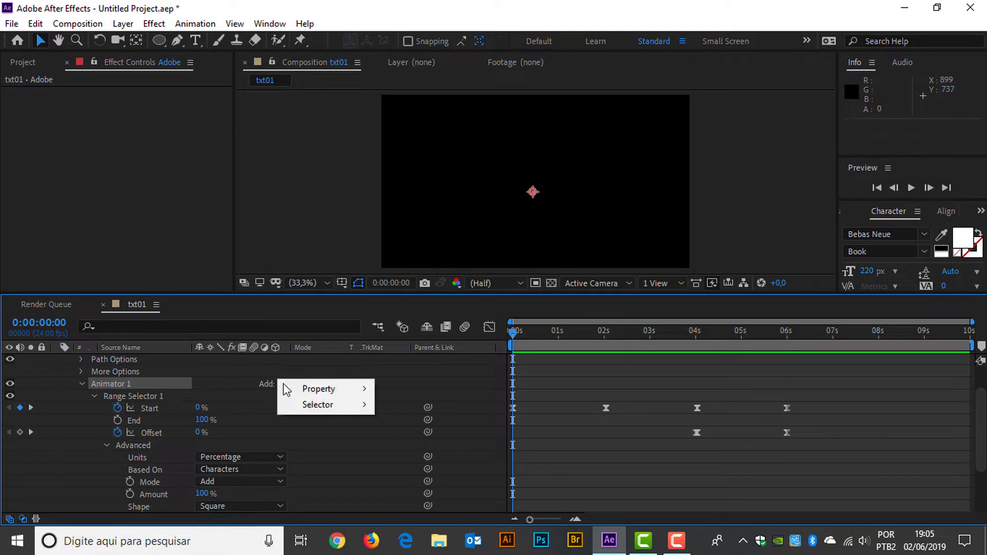
pyautogui.moveTo(348, 387)
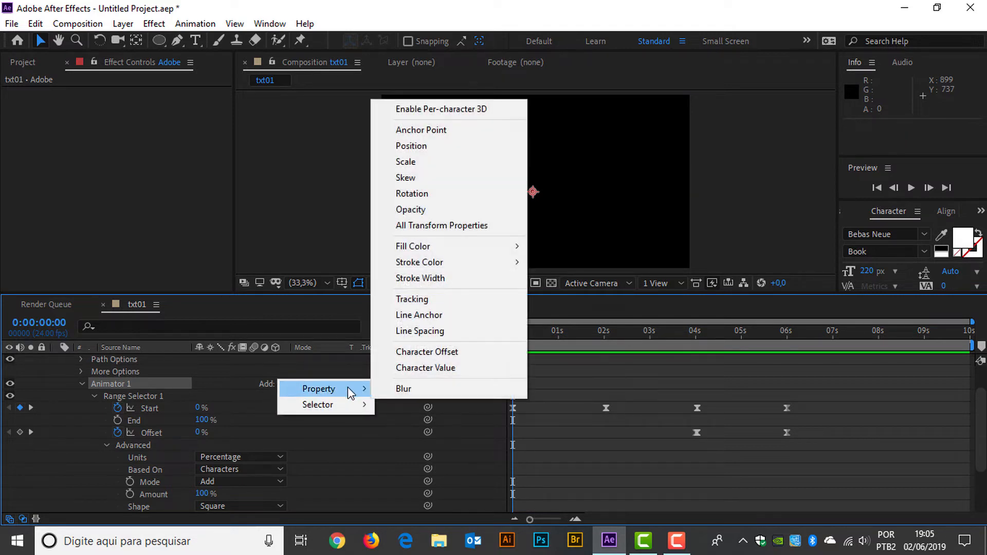
pyautogui.click(435, 216)
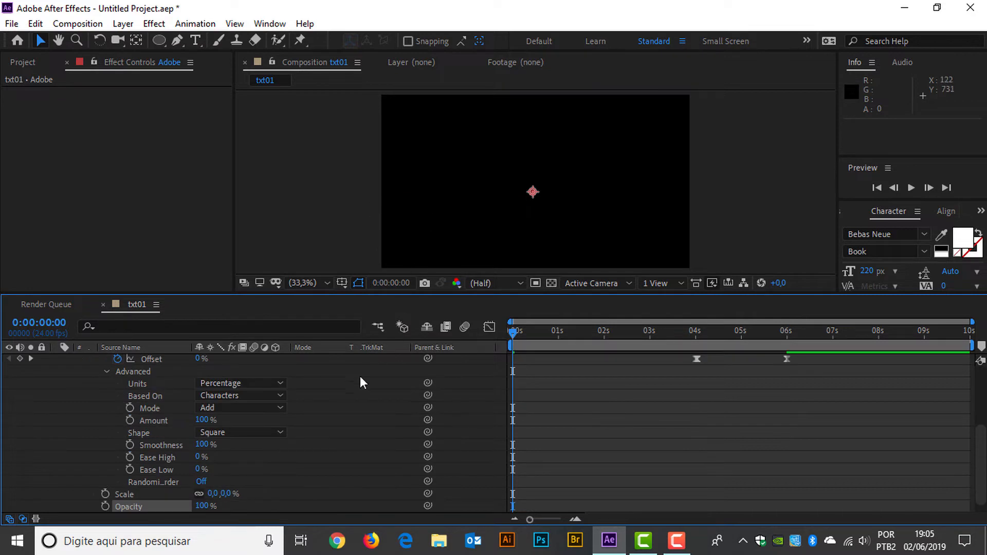
# - Enable keyframing for Animator 1's Opacity at the composition start and set it to 0 %
pyautogui.click(106, 506)
pyautogui.click(201, 506)
pyautogui.write('0')
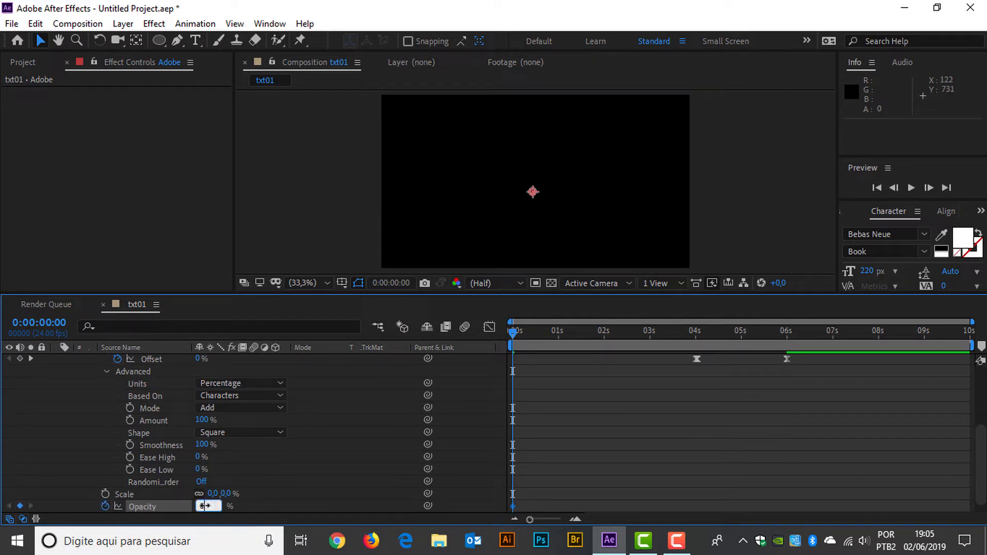
pyautogui.press('Return')
pyautogui.scroll(4, 607, 354)
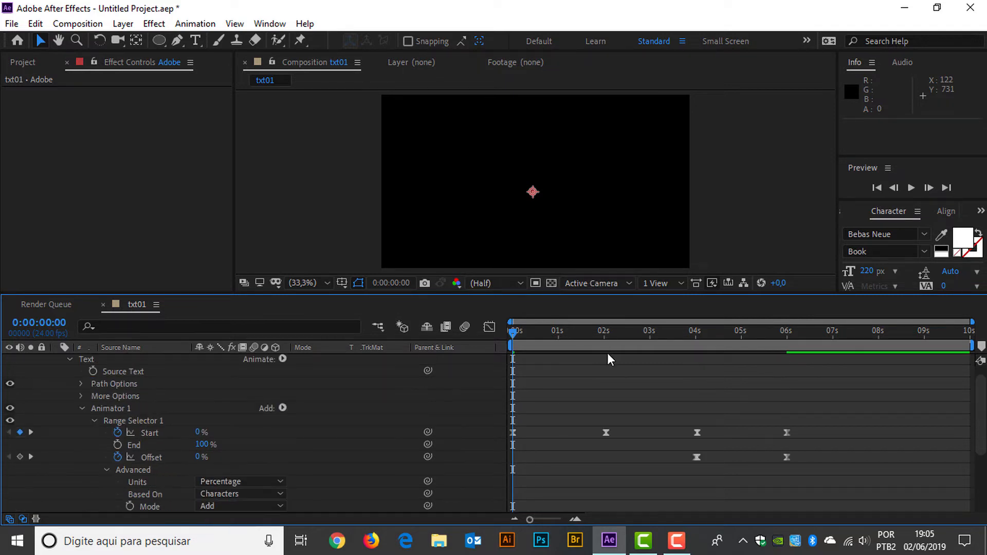
# - Check the Opacity value at 0:00:02:00, play back the animation from the start, and step to 0:00:04:00
pyautogui.click(54, 324)
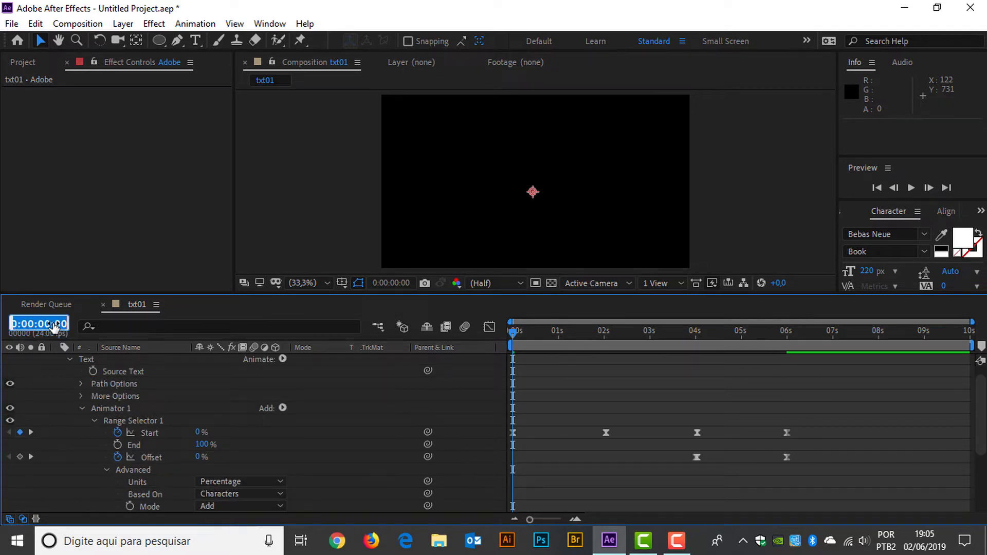
pyautogui.write('200')
pyautogui.press('Return')
pyautogui.scroll(-2, 267, 437)
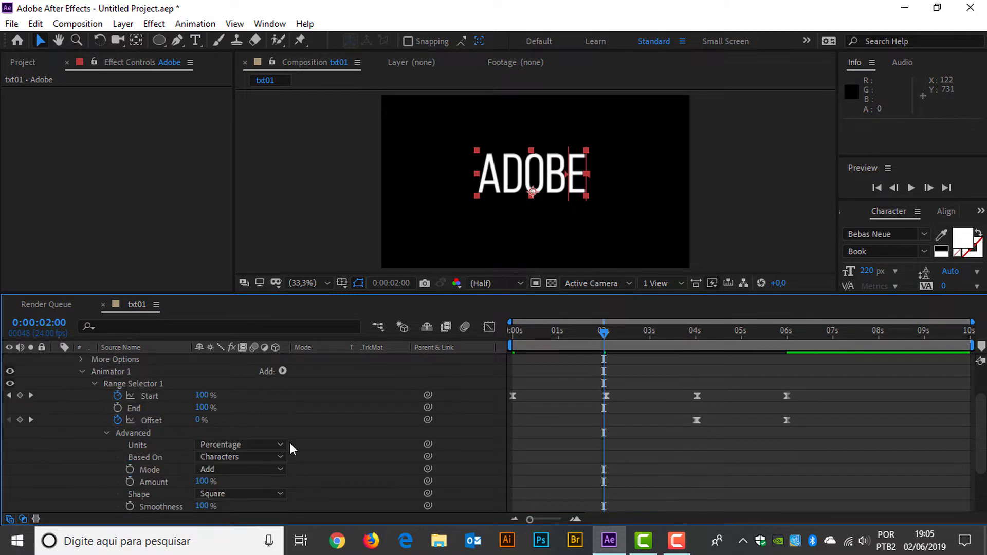
pyautogui.scroll(-3, 208, 447)
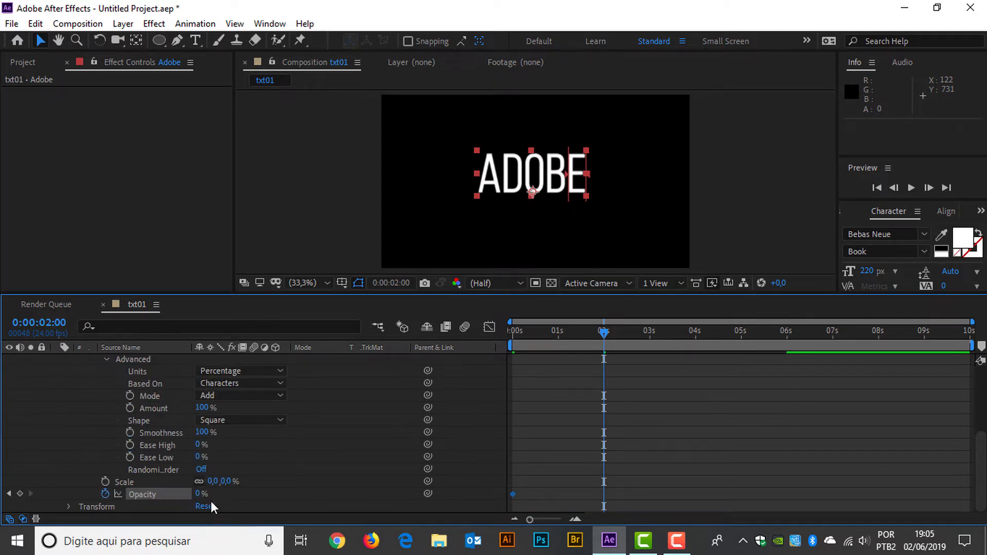
pyautogui.scroll(2, 216, 452)
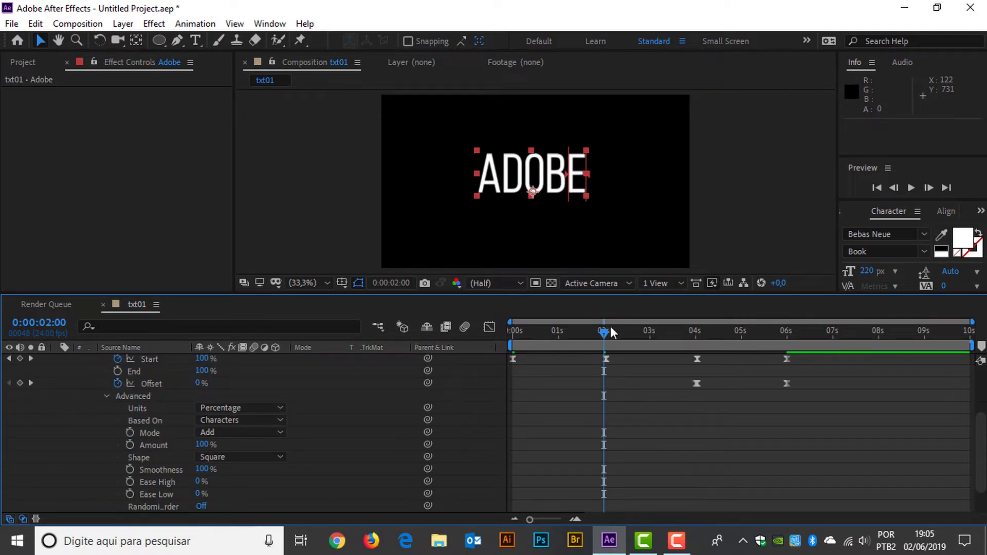
pyautogui.moveTo(612, 333); pyautogui.dragTo(513, 344)
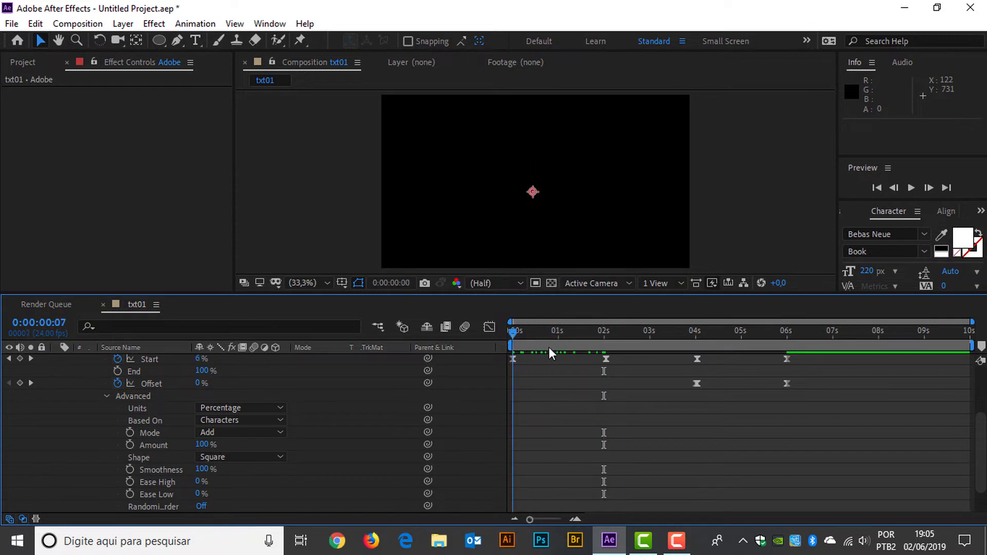
pyautogui.press('space')
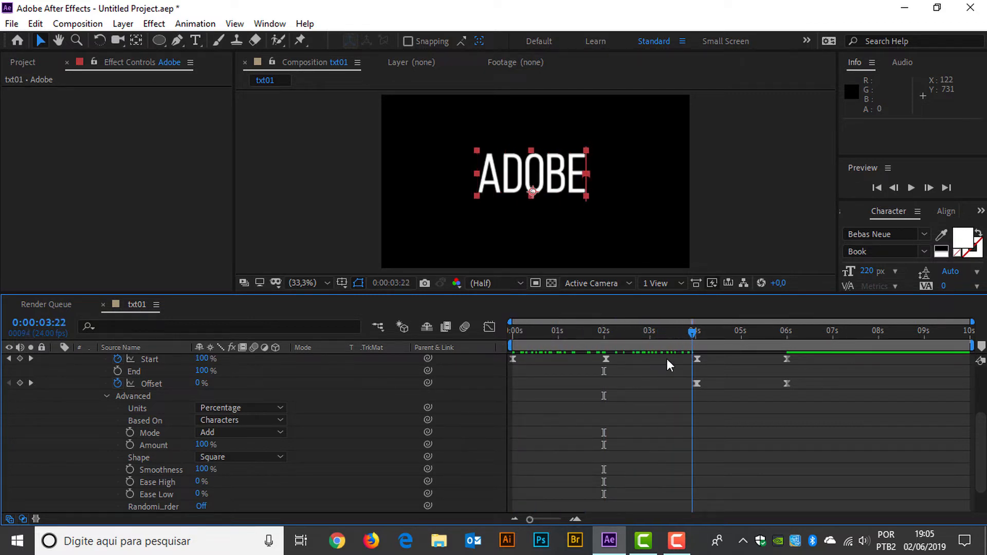
pyautogui.press('pagedown')
pyautogui.press('pagedown')
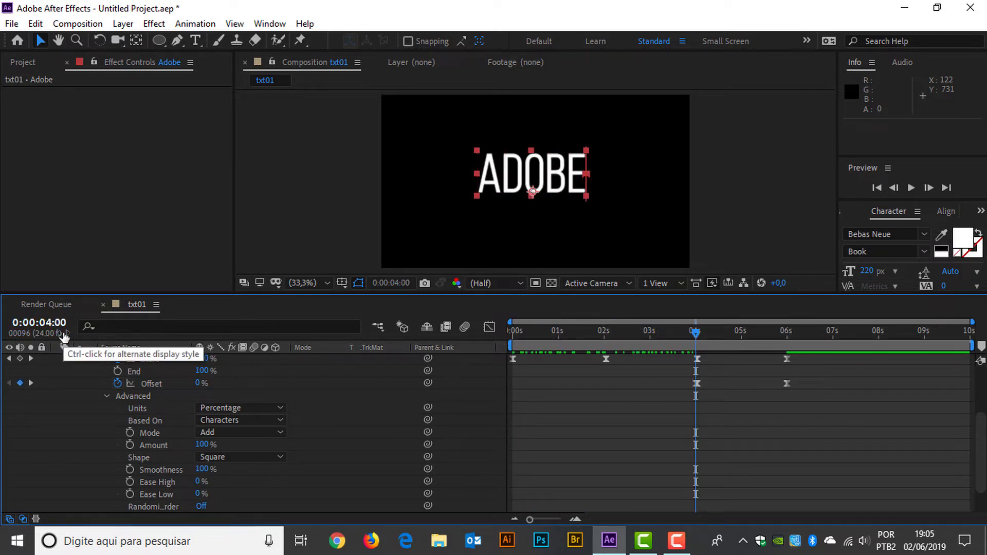
# - Return to the composition start, remove the Opacity keyframing while keeping 0 %, and play back the animation
pyautogui.scroll(3, 172, 399)
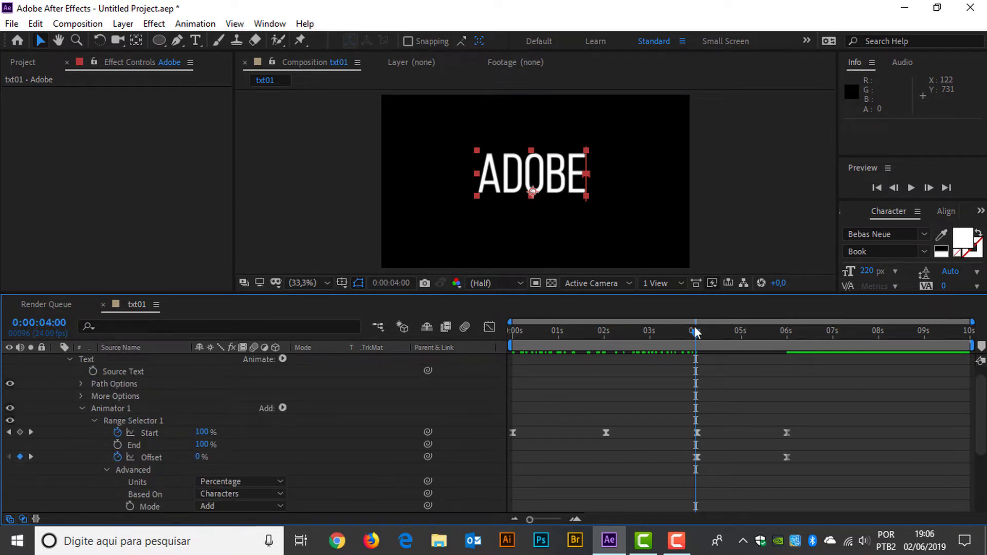
pyautogui.moveTo(695, 333); pyautogui.dragTo(314, 359)
pyautogui.scroll(-4, 334, 365)
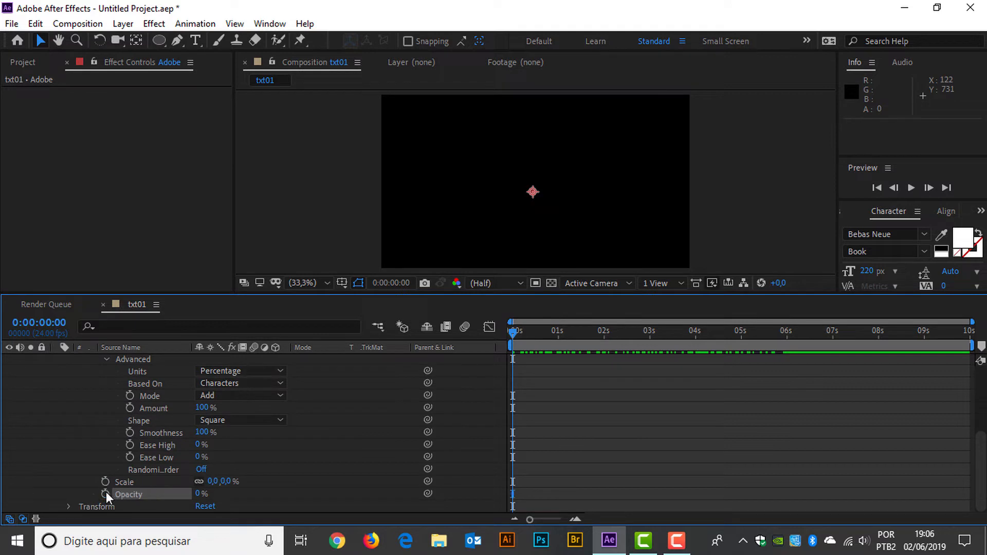
pyautogui.scroll(3, 263, 437)
pyautogui.press('space')
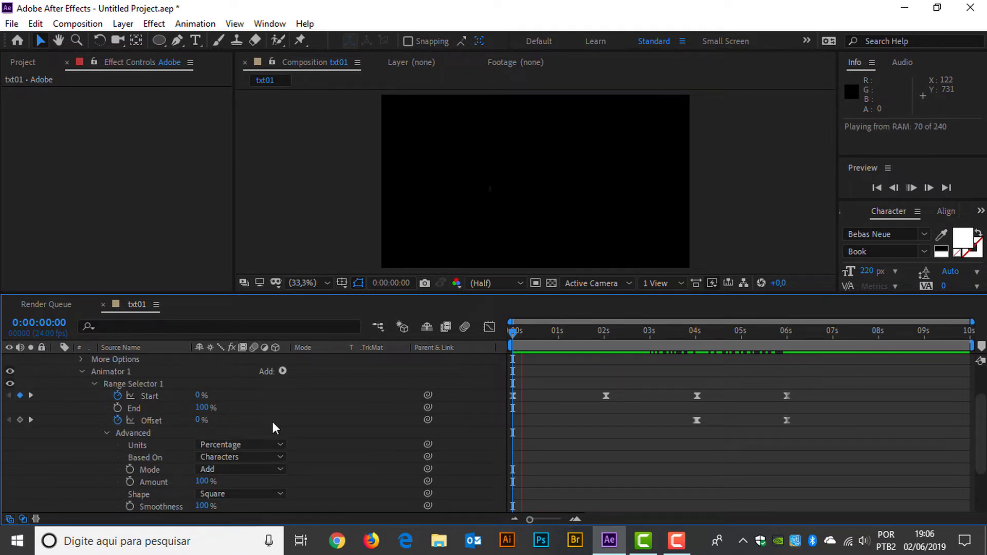
pyautogui.press('space')
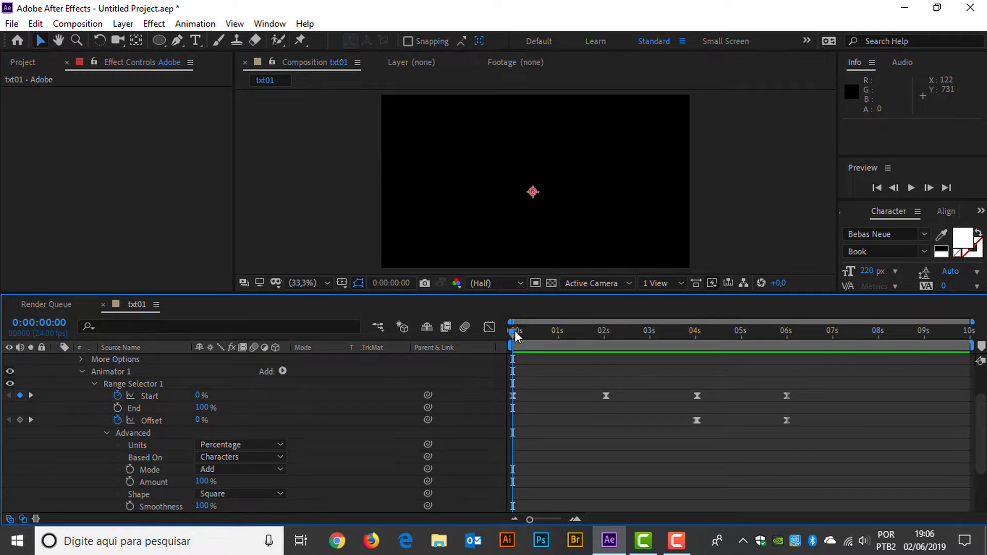
# - Add a Blur property to Animator 1 and set it to 30,0 in both directions
pyautogui.moveTo(514, 331); pyautogui.dragTo(482, 335)
pyautogui.click(282, 372)
pyautogui.moveTo(354, 379)
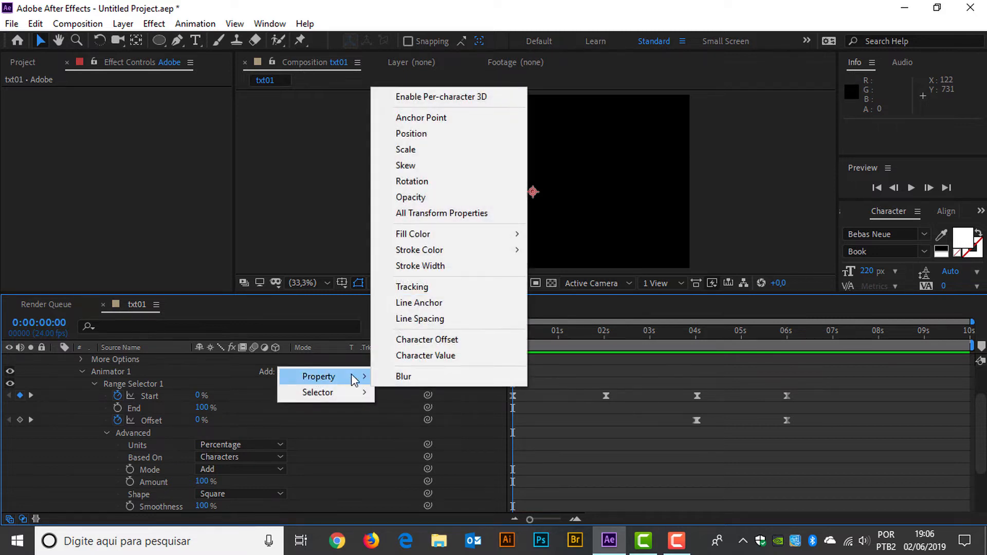
pyautogui.click(431, 376)
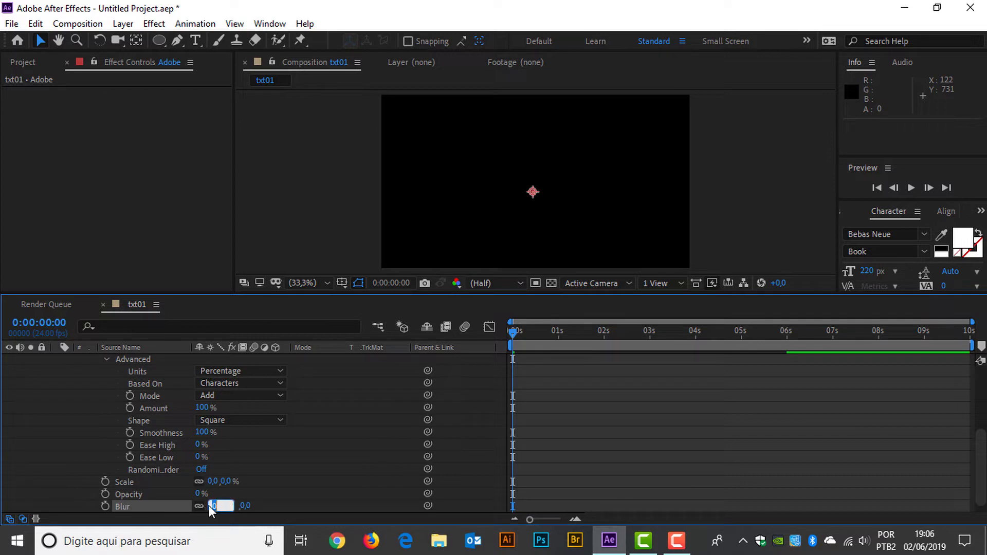
pyautogui.write('30')
pyautogui.press('Return')
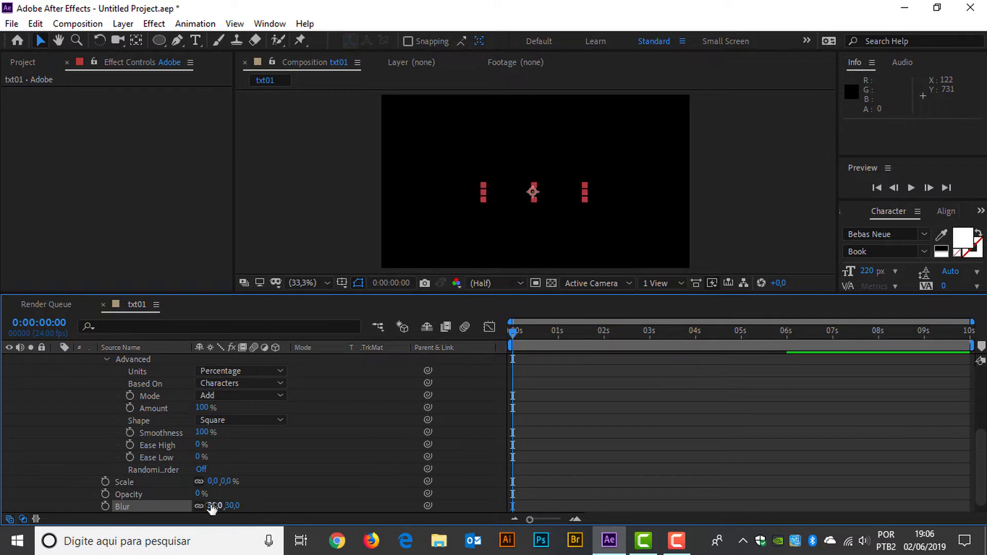
# - Play back the blurred text animation and scrub through it, replaying it from the composition start
pyautogui.press('space')
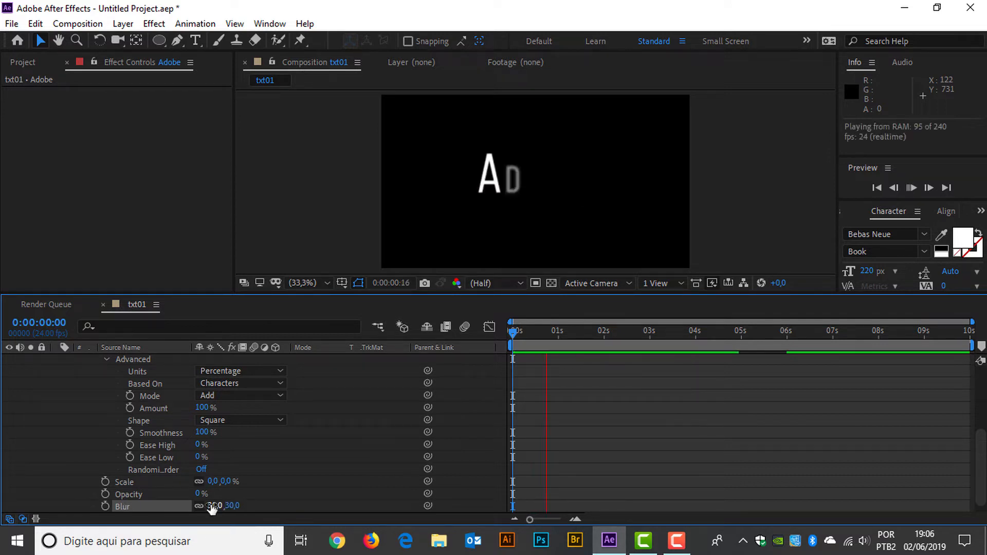
pyautogui.moveTo(537, 331); pyautogui.dragTo(627, 331)
pyautogui.press('Home')
pyautogui.press('space')
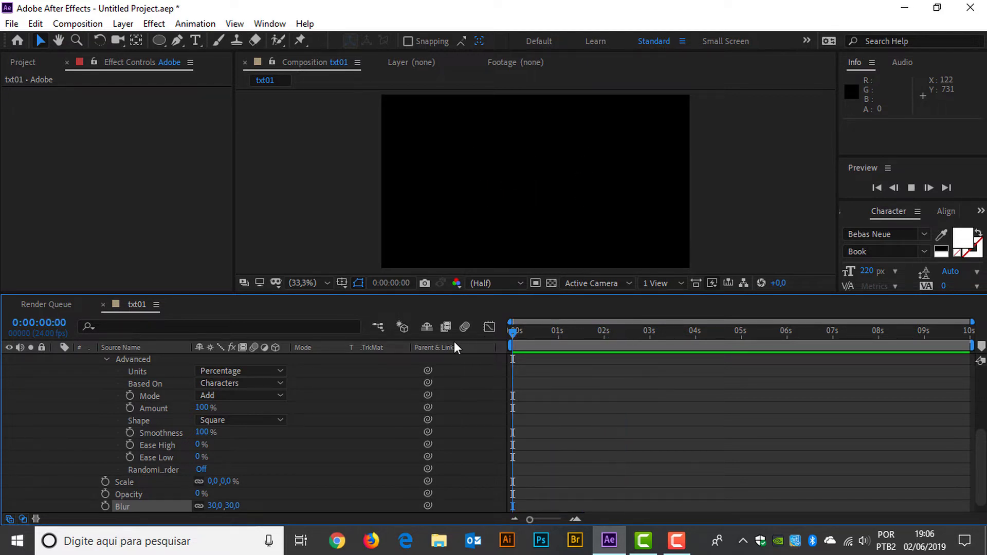
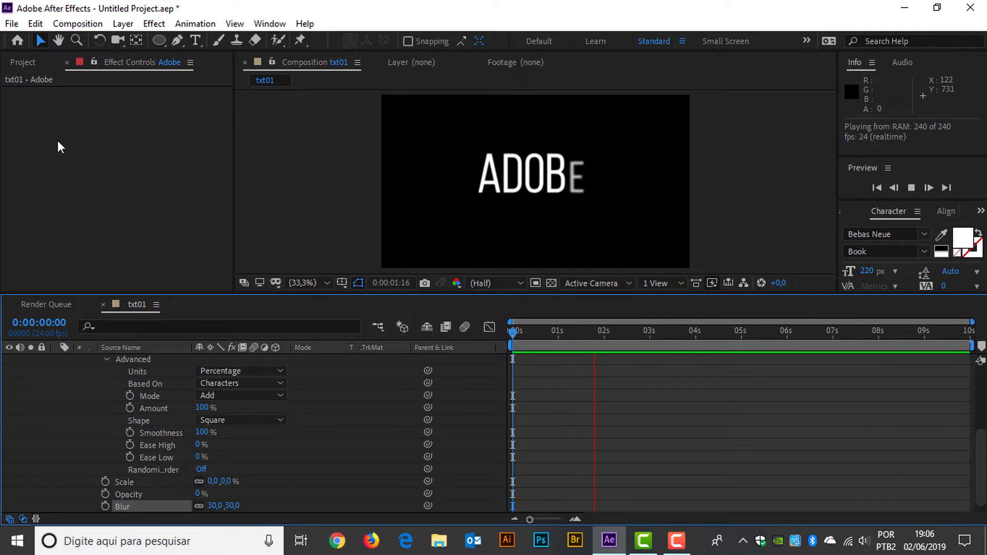
pyautogui.press('space')
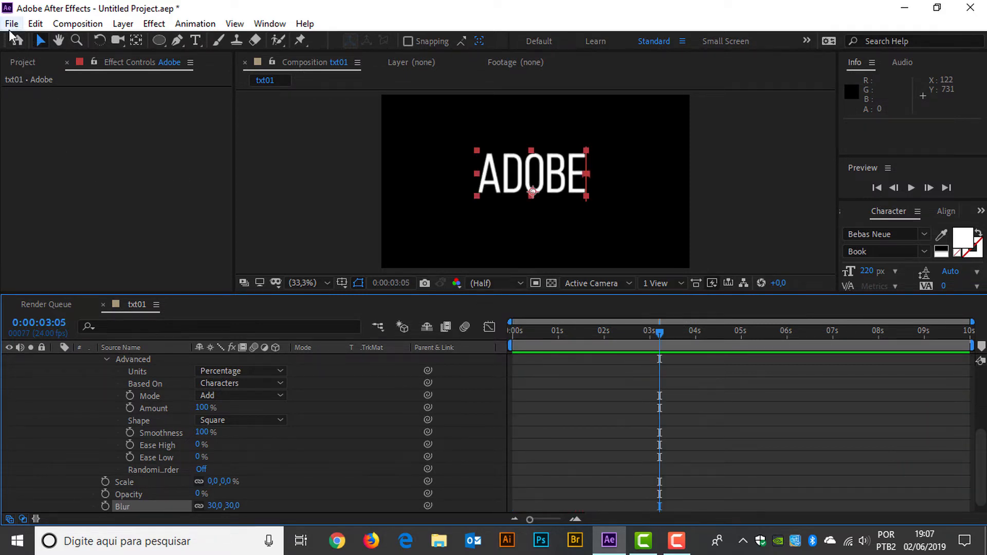
# - Start saving the project under a new name and enter animadores as the file name
pyautogui.click(12, 23)
pyautogui.click(62, 142)
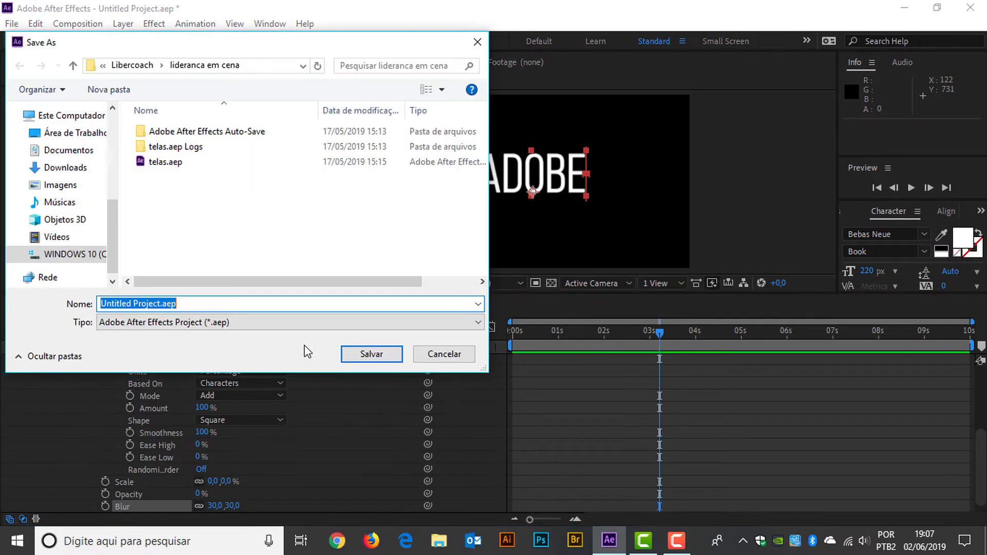
pyautogui.write('ani')
pyautogui.press('BackSpace')
pyautogui.press('BackSpace')
pyautogui.press('BackSpace')
pyautogui.write('animadores')
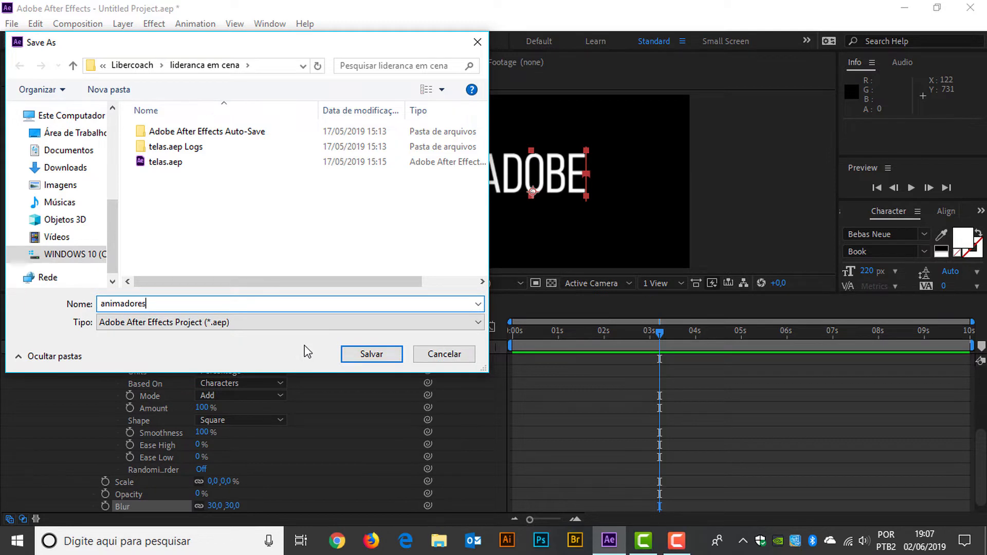
# - Choose the videos folder inside _Marketing Digital\_mmaa as the destination and save the project there
pyautogui.click(148, 65)
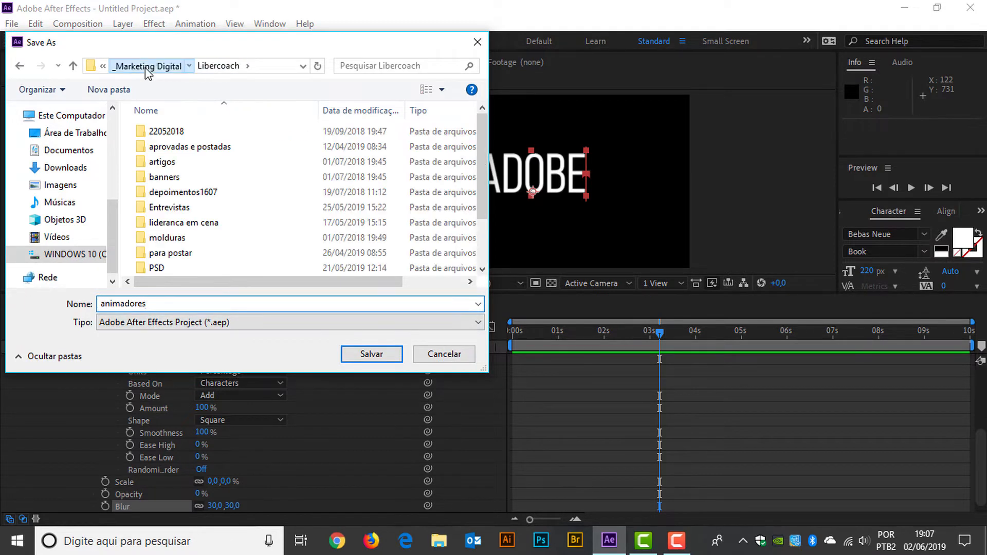
pyautogui.click(149, 65)
pyautogui.doubleClick(173, 147)
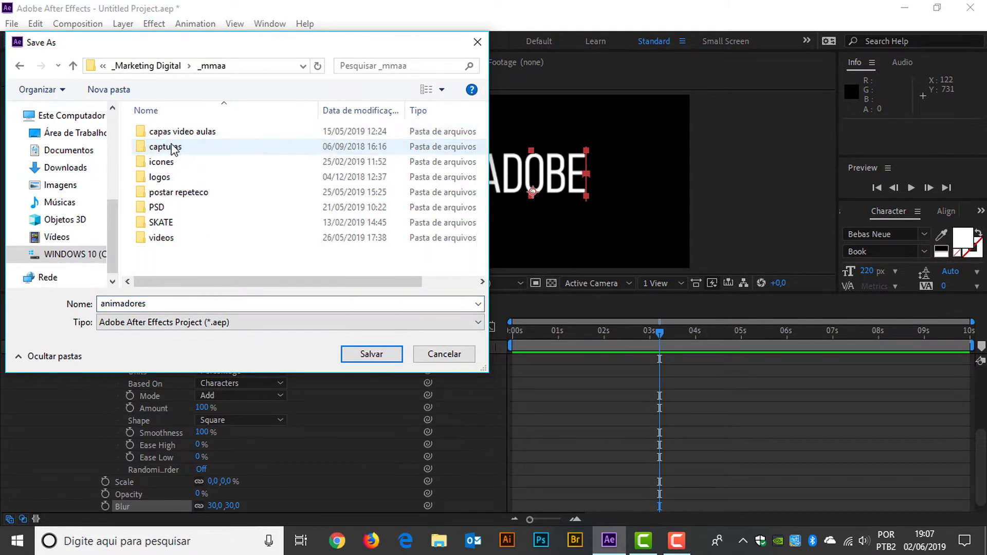
pyautogui.click(171, 241)
pyautogui.doubleClick(171, 242)
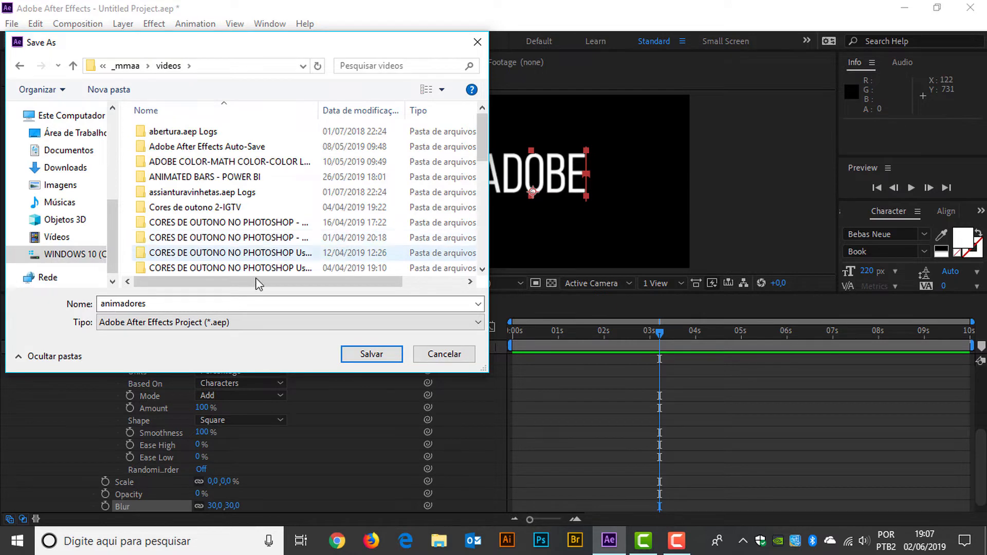
pyautogui.click(368, 355)
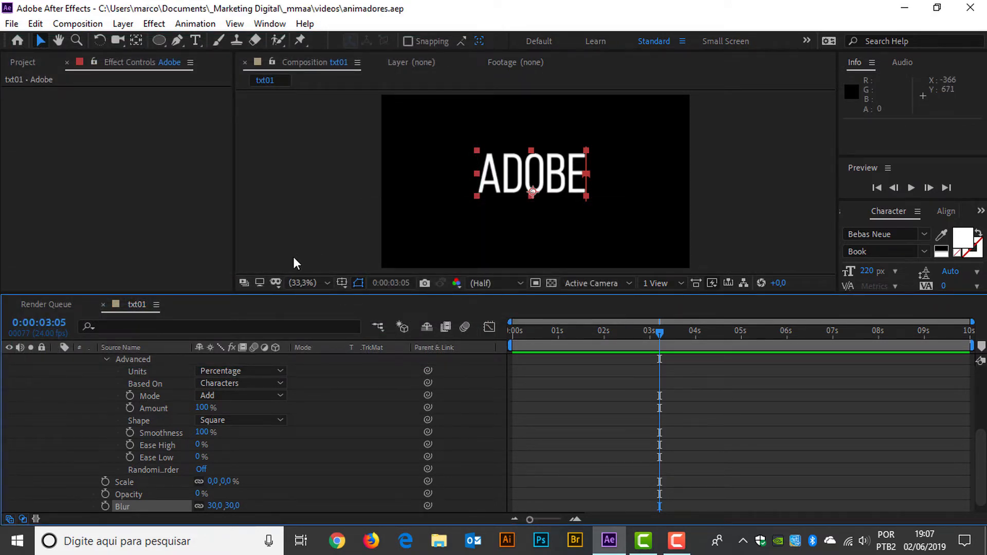
# - Purge the memory and disk cache, clearing the disk cache for all versions
pyautogui.click(36, 21)
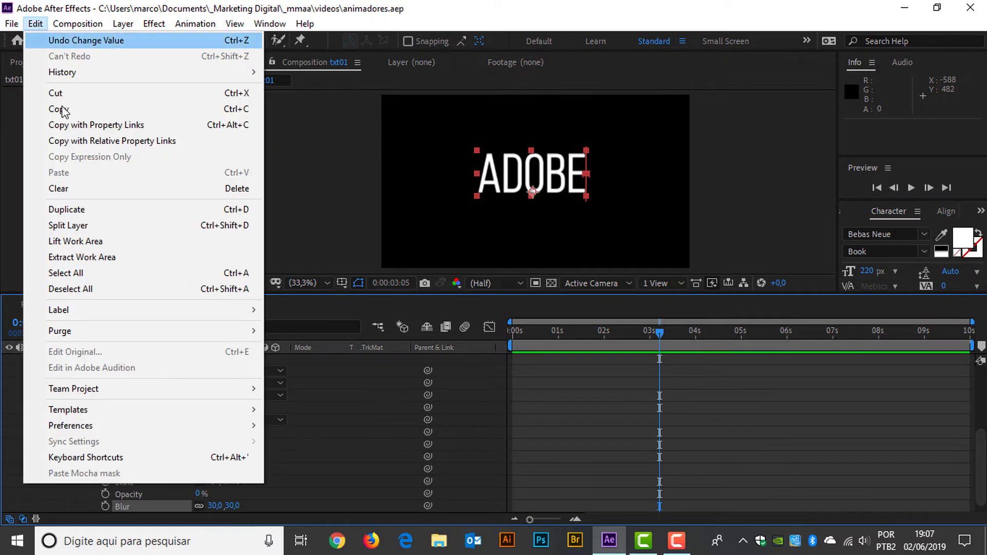
pyautogui.moveTo(259, 338)
pyautogui.click(318, 332)
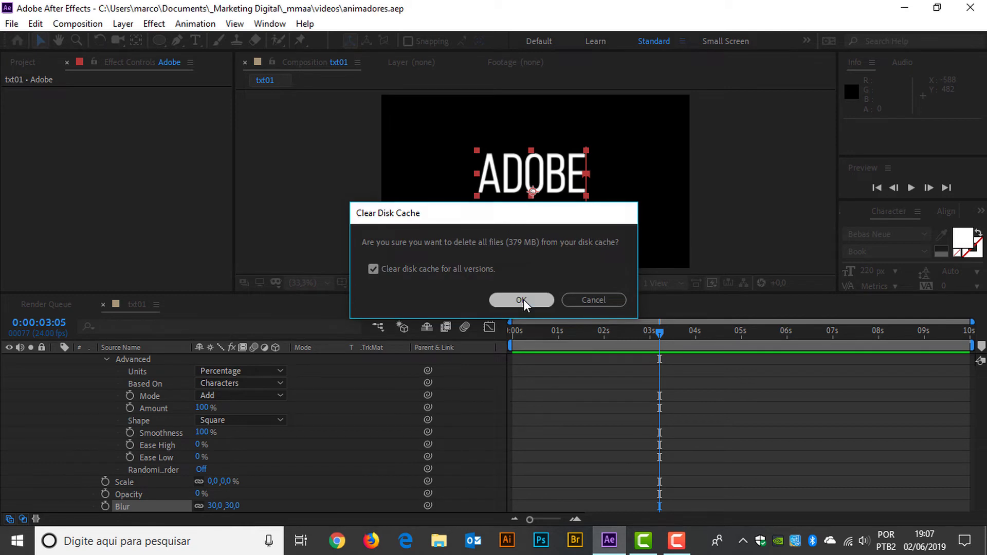
pyautogui.click(523, 299)
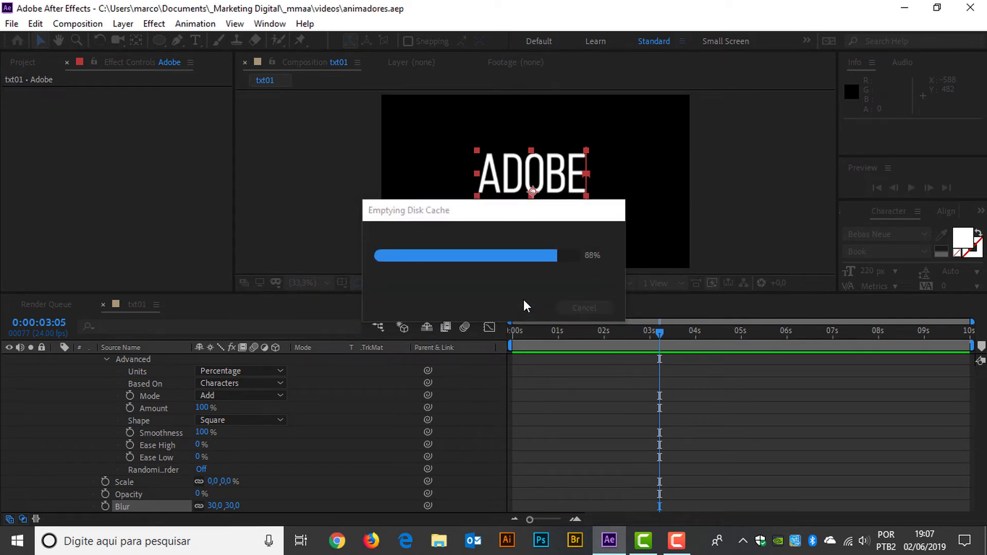
# - Create a new 1280 x 720 px composition named txt02 at 24 frames per second, lasting 0:00:10:00
pyautogui.click(77, 24)
pyautogui.click(99, 40)
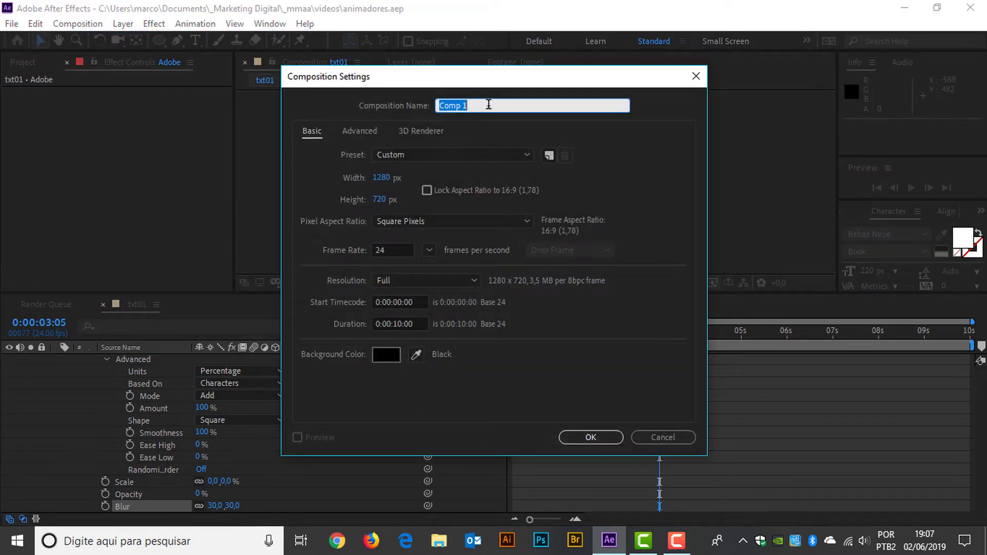
pyautogui.write('txt02')
pyautogui.press('Return')
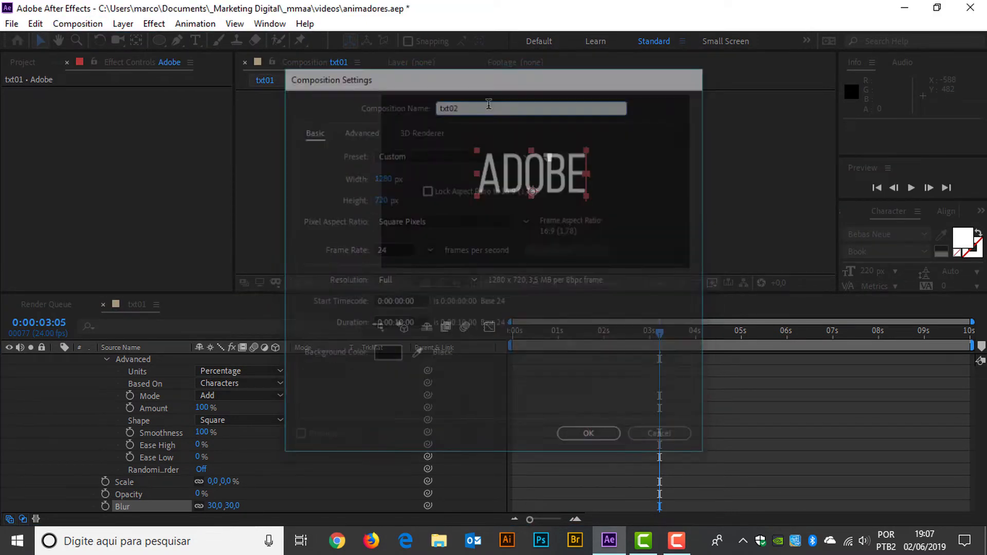
# - Add a text layer reading "after" in the left part of the txt02 composition and switch to the Selection tool
pyautogui.click(194, 41)
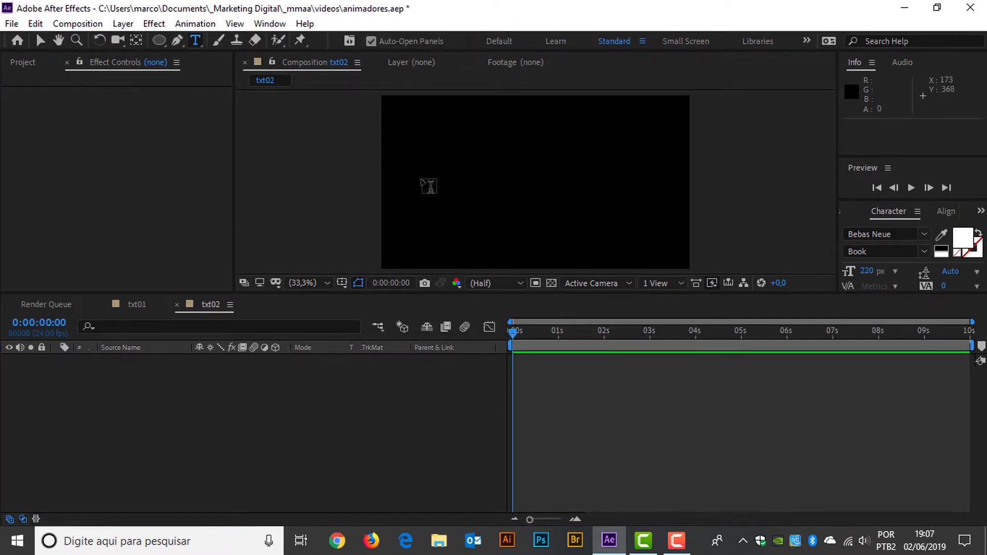
pyautogui.click(424, 181)
pyautogui.write('af')
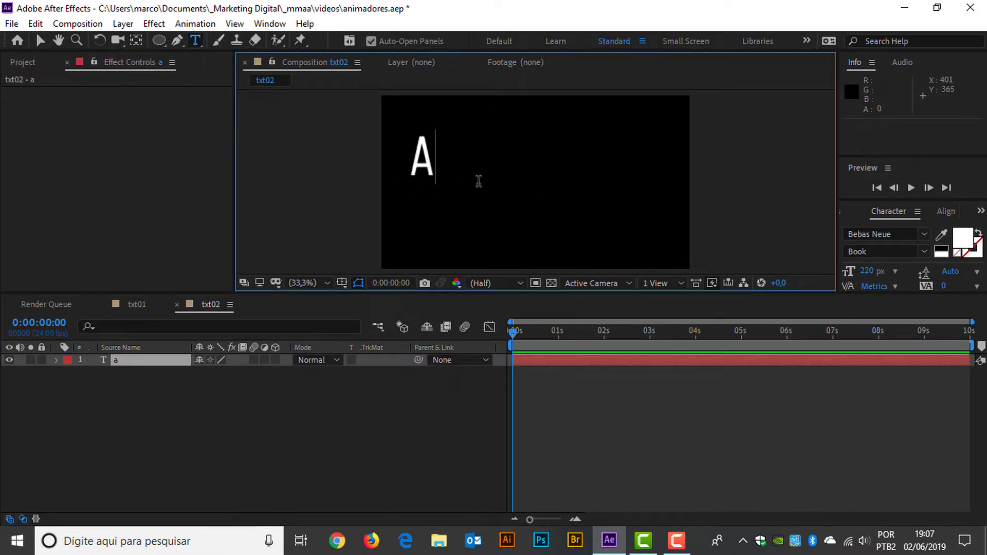
pyautogui.write('ter')
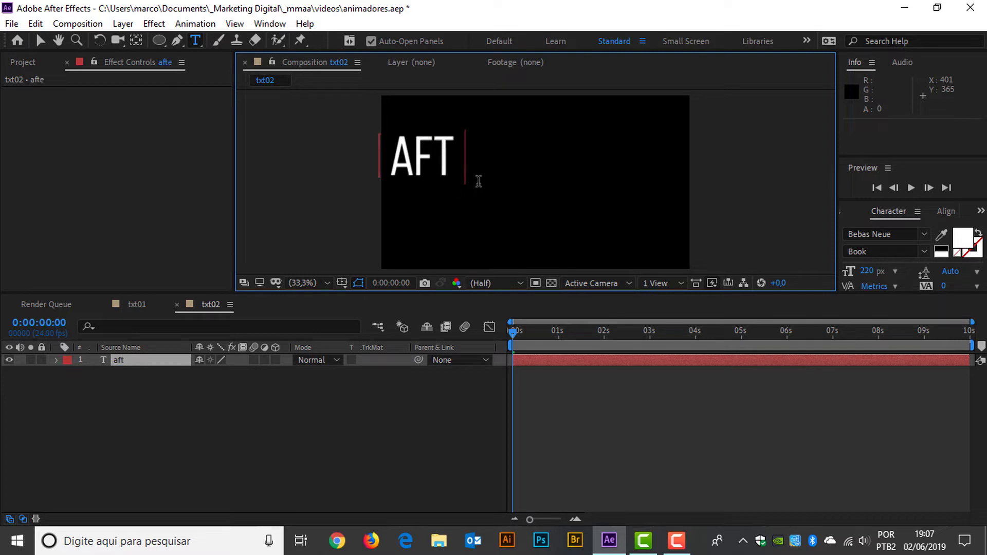
pyautogui.click(41, 41)
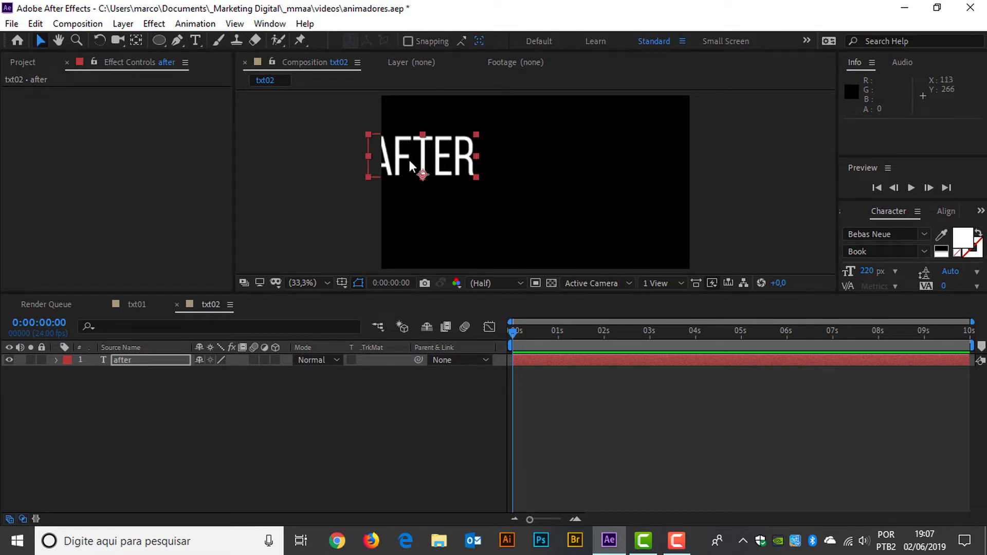
# - Move the "after" text to about position 663, 420 and centre its anchor point with Animation Composer's Anchor Point Mover
pyautogui.moveTo(427, 157); pyautogui.dragTo(545, 179)
pyautogui.click(270, 24)
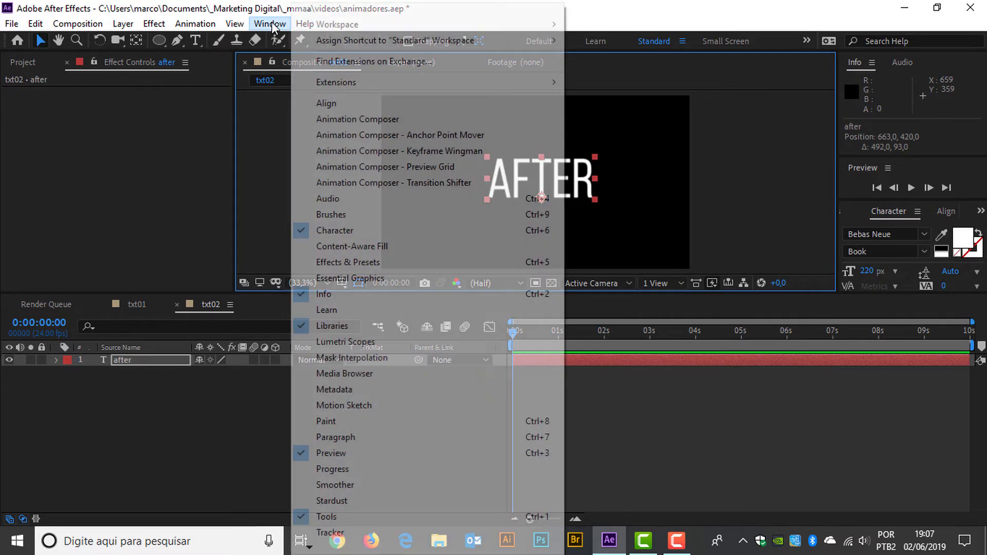
pyautogui.click(372, 135)
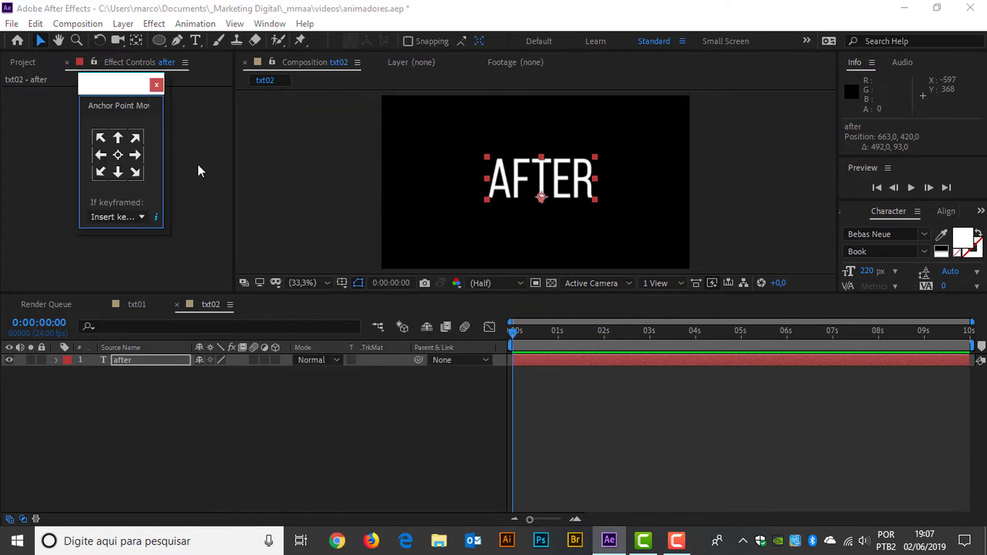
pyautogui.click(118, 155)
pyautogui.click(156, 85)
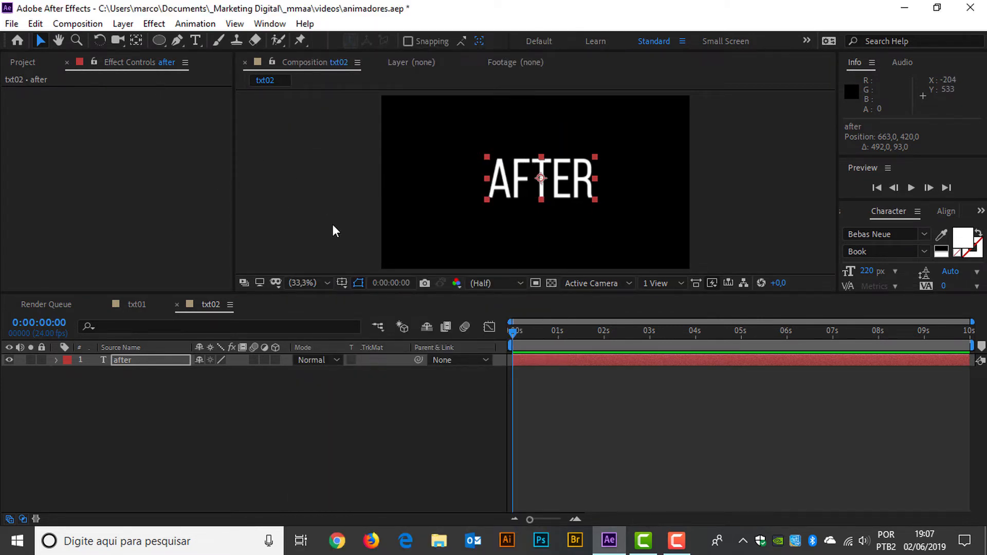
# - Change the text's font to Brush Script MT and turn off Faux Bold
pyautogui.click(925, 235)
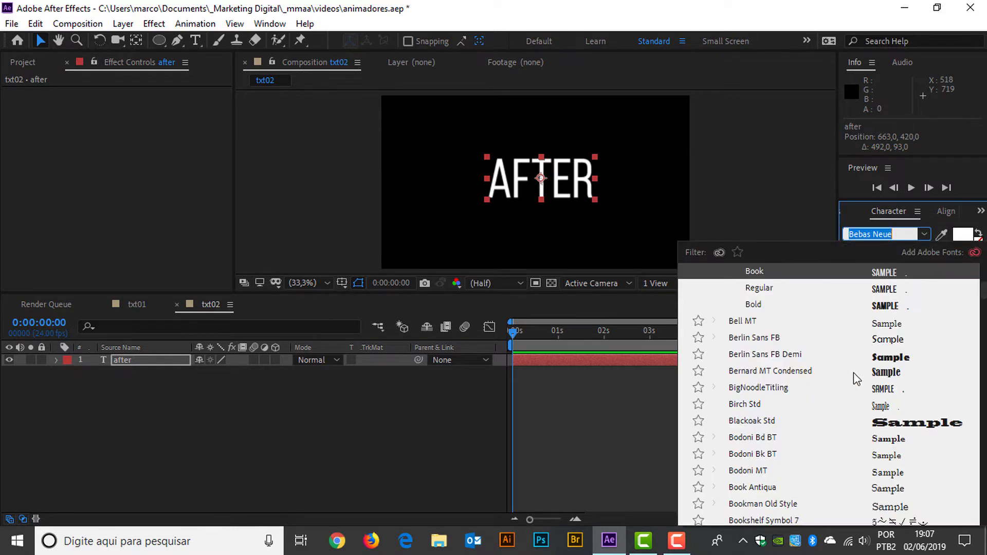
pyautogui.scroll(-5, 832, 457)
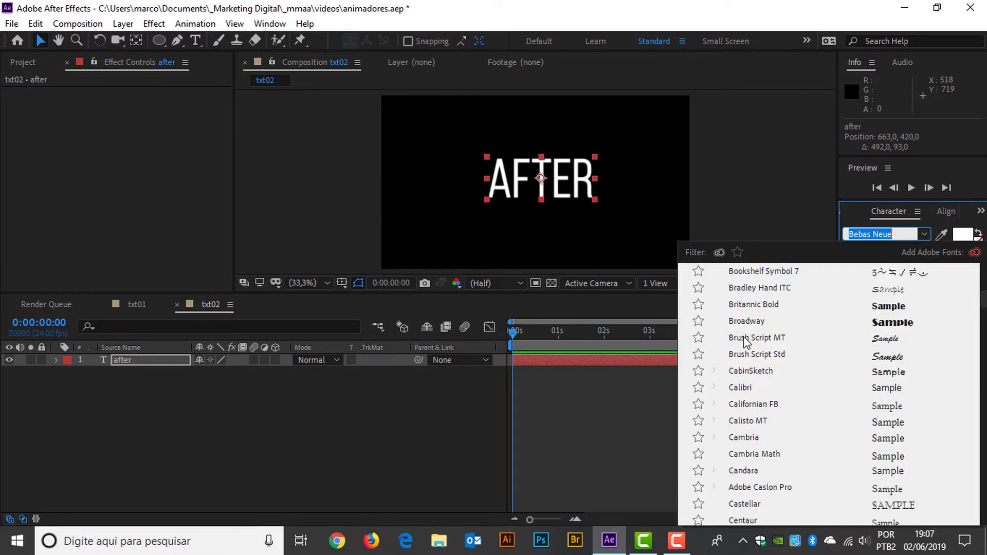
pyautogui.click(746, 339)
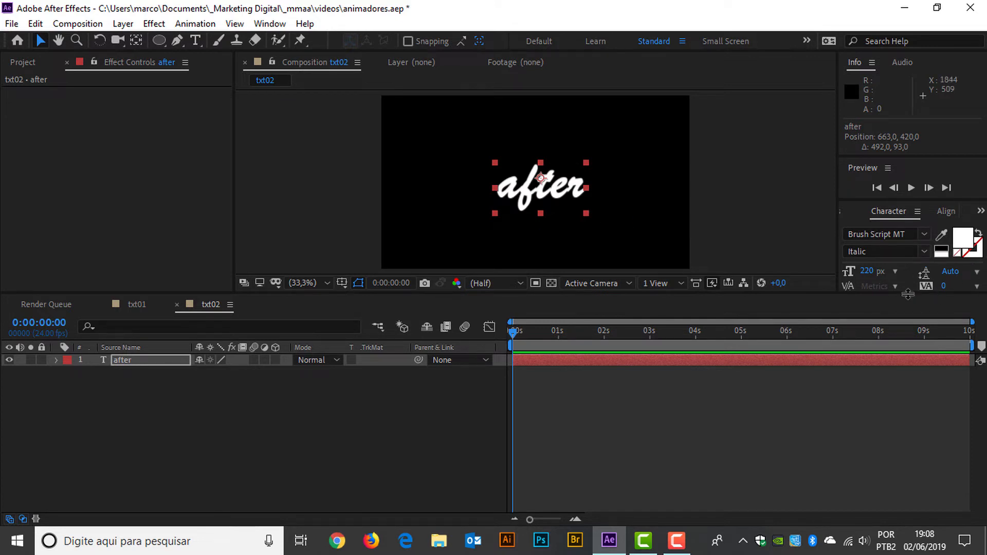
pyautogui.moveTo(908, 294); pyautogui.dragTo(899, 442)
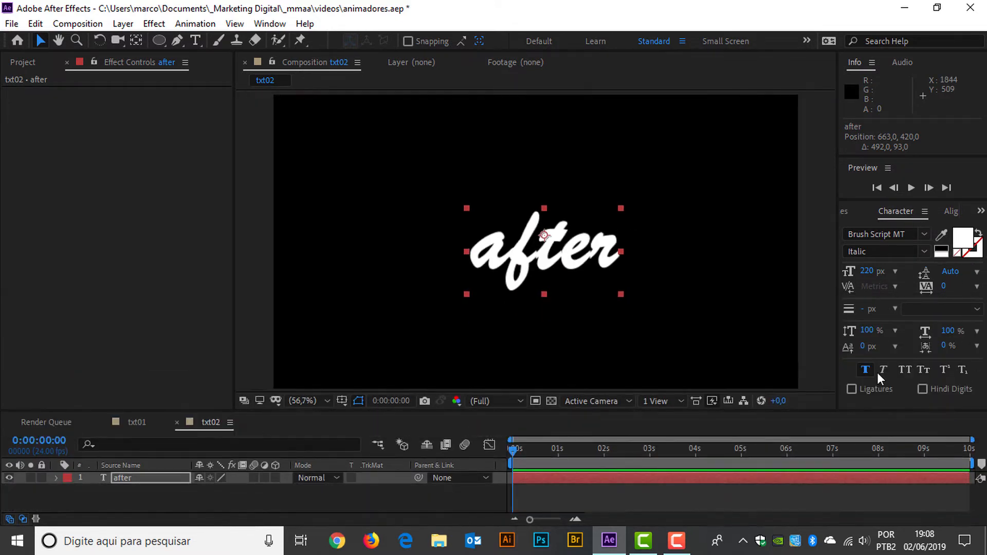
pyautogui.click(865, 369)
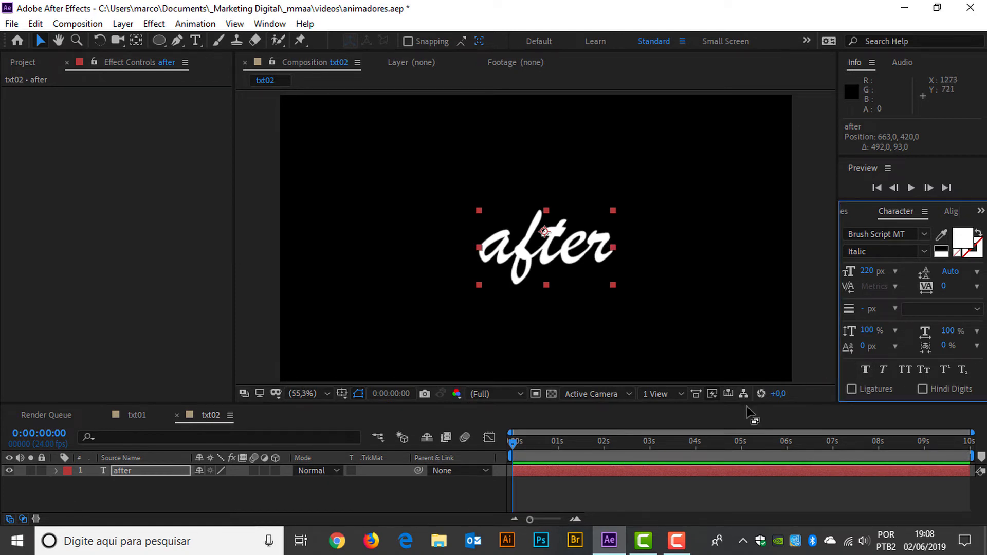
pyautogui.moveTo(751, 414); pyautogui.dragTo(751, 313)
# - Capitalize the first letter so the text reads "After" and move the layer to about position 645, 309
pyautogui.click(515, 204)
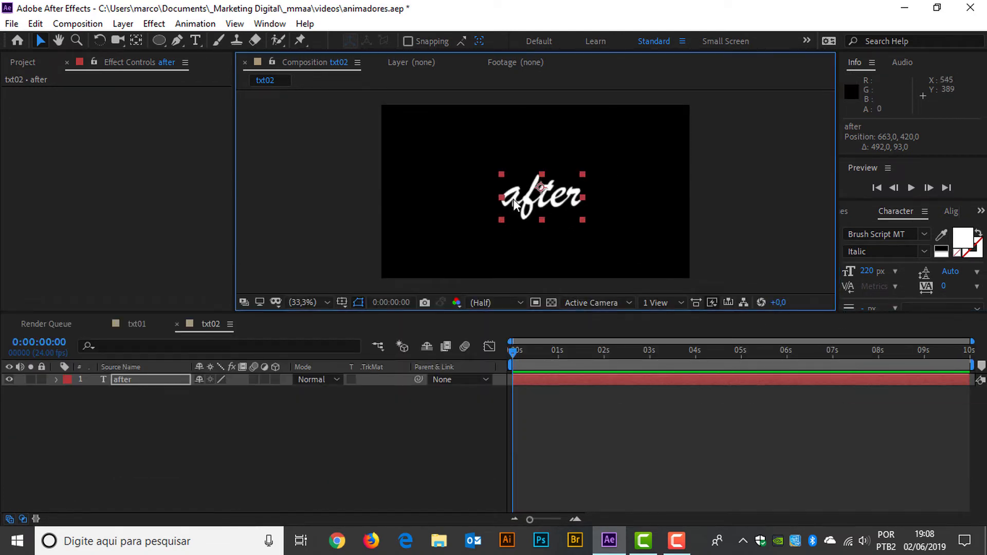
pyautogui.doubleClick(516, 204)
pyautogui.moveTo(520, 195); pyautogui.dragTo(500, 195)
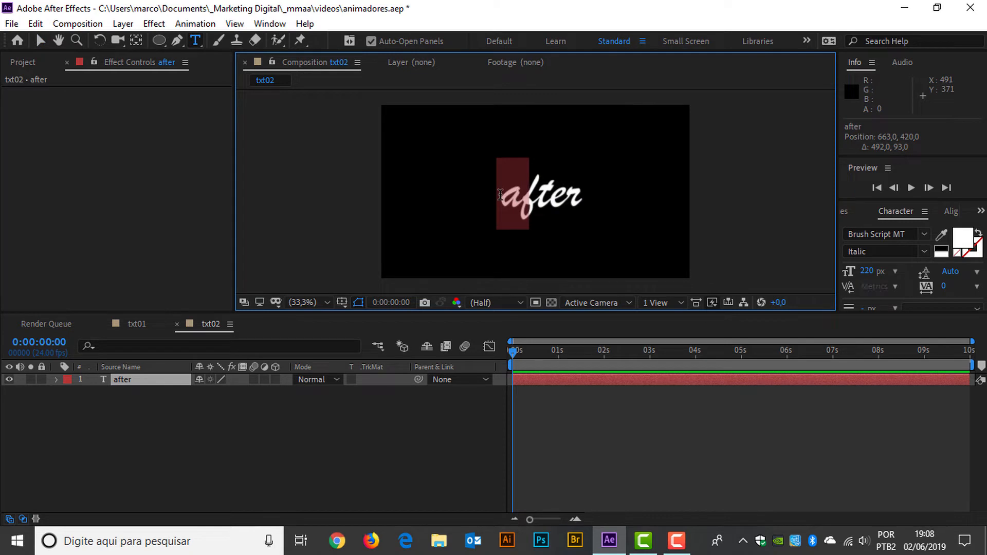
pyautogui.write('A')
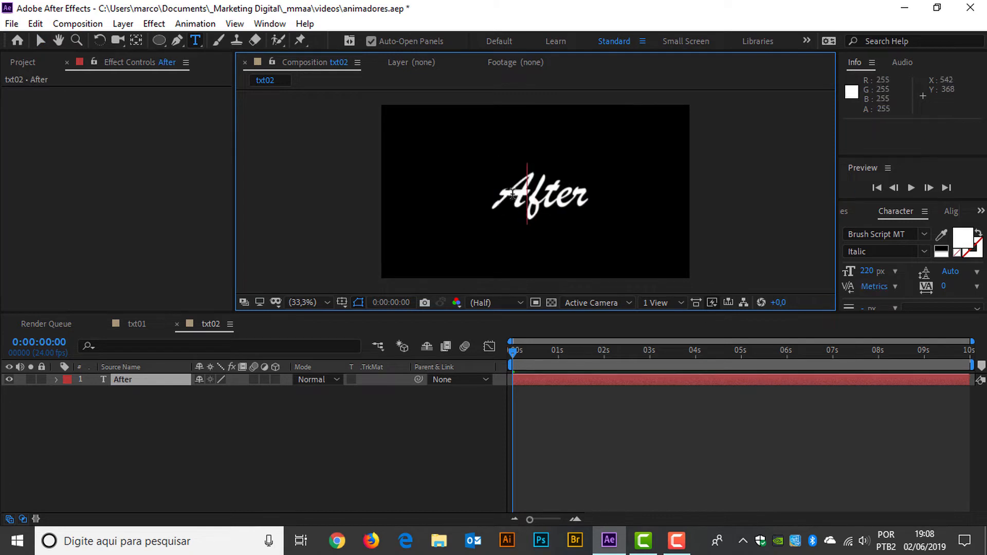
pyautogui.click(41, 42)
pyautogui.moveTo(556, 201); pyautogui.dragTo(553, 194)
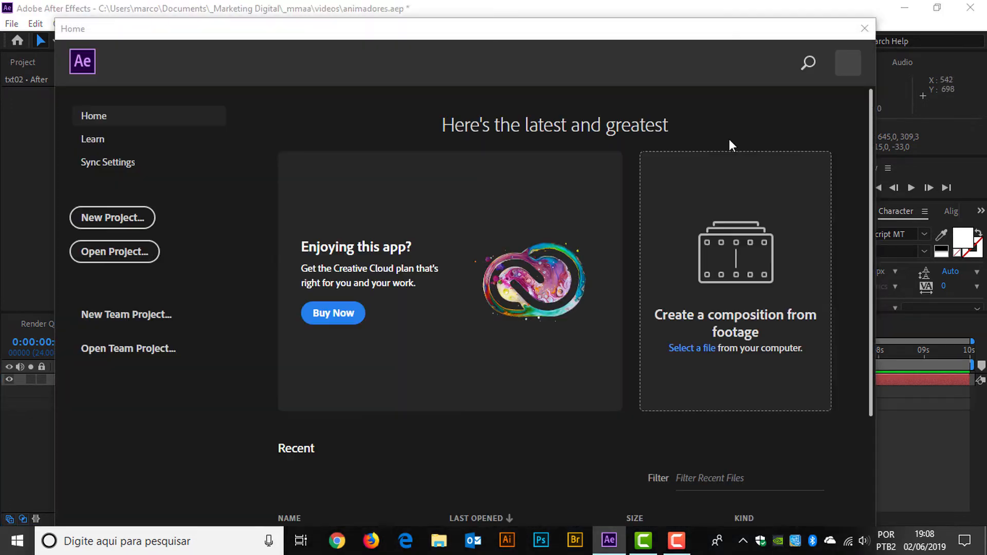
pyautogui.click(864, 29)
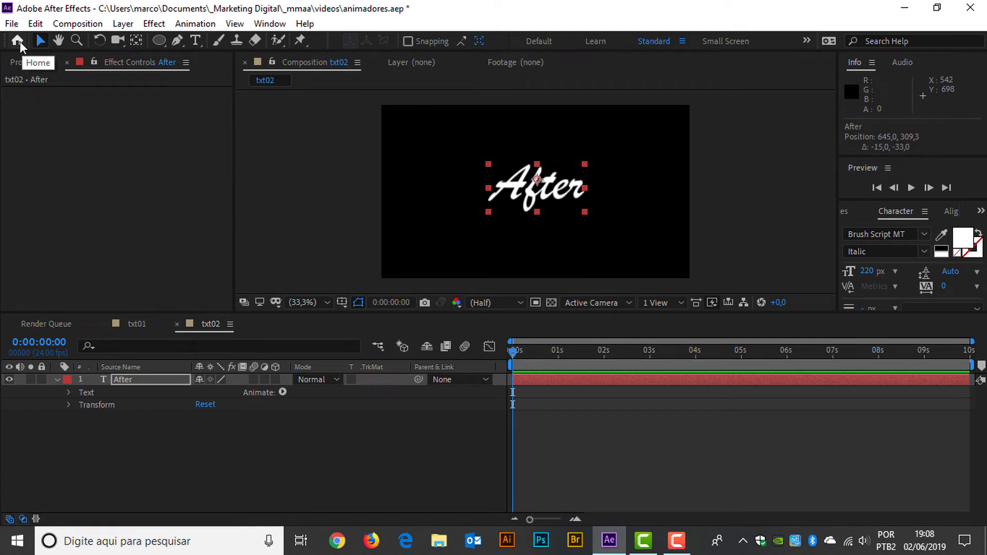
# - Add a Tracking animator to the After layer and keyframe its Tracking Amount at 1000 at 0 seconds
pyautogui.click(282, 393)
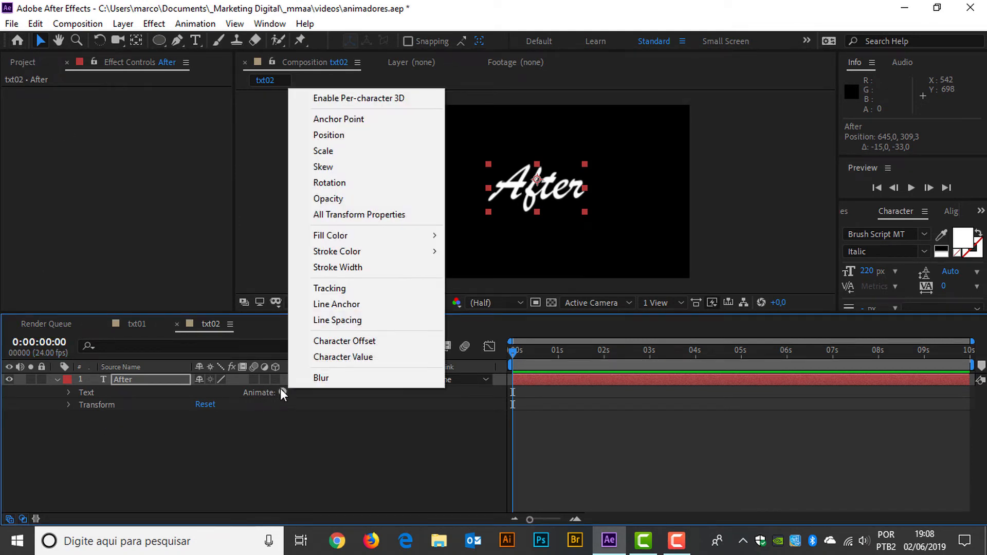
pyautogui.click(348, 291)
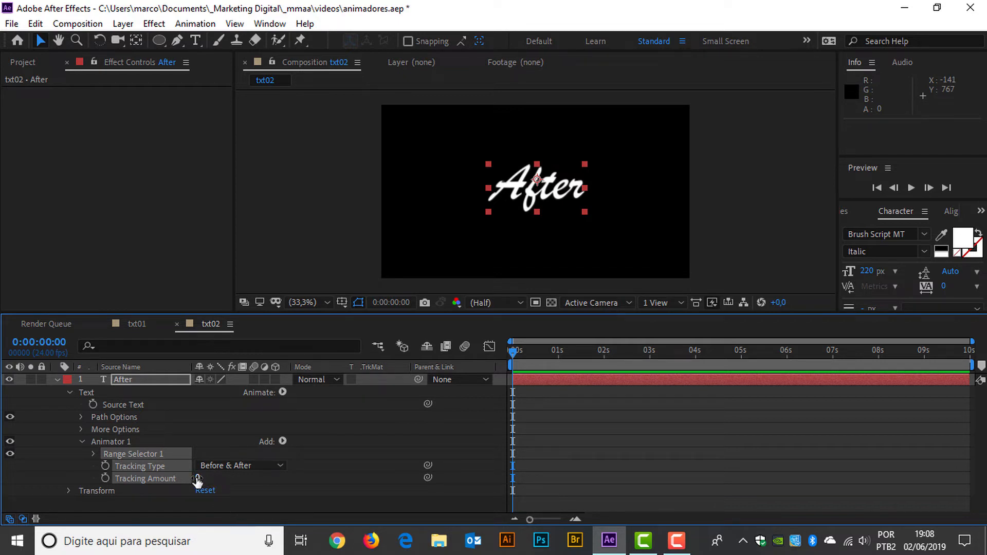
pyautogui.moveTo(197, 480); pyautogui.dragTo(941, 476)
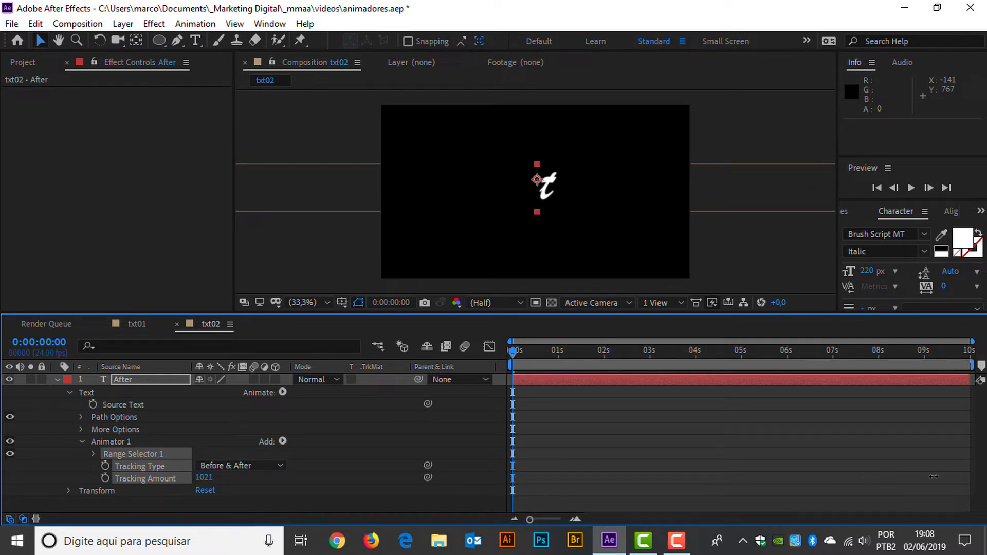
pyautogui.click(206, 477)
pyautogui.write('1000')
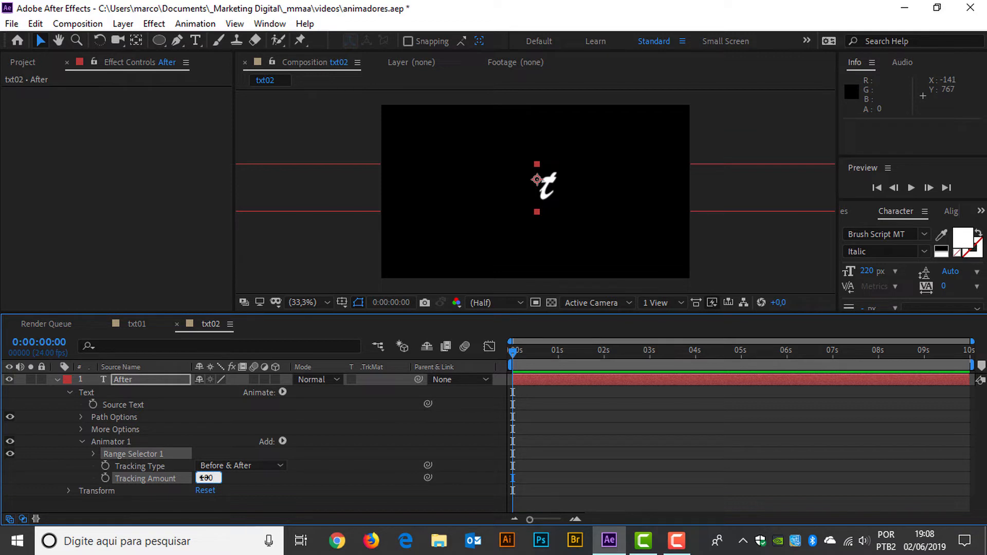
pyautogui.press('Return')
pyautogui.click(106, 479)
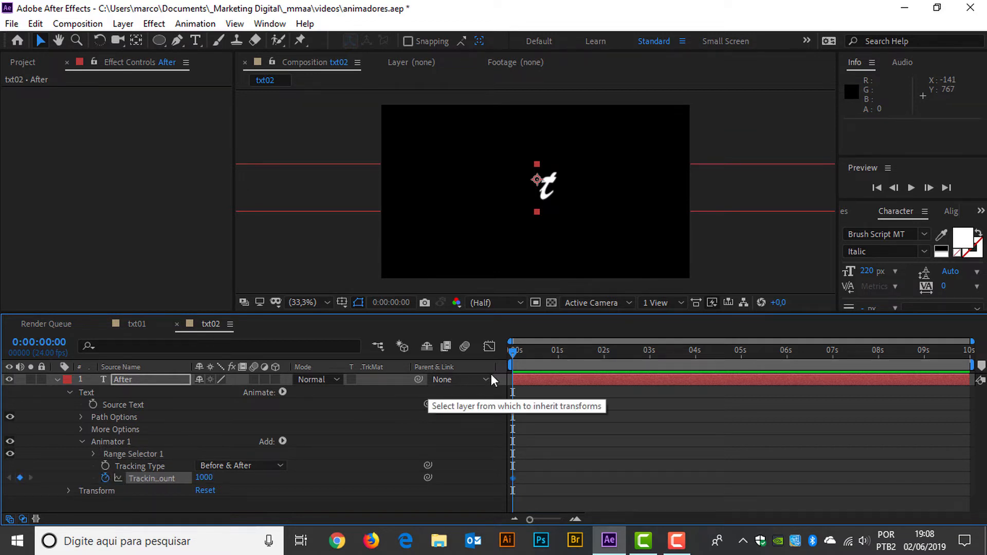
# - Set the Tracking Amount to 0 at 0:00:02:00 and preview the animation
pyautogui.moveTo(518, 352); pyautogui.dragTo(605, 354)
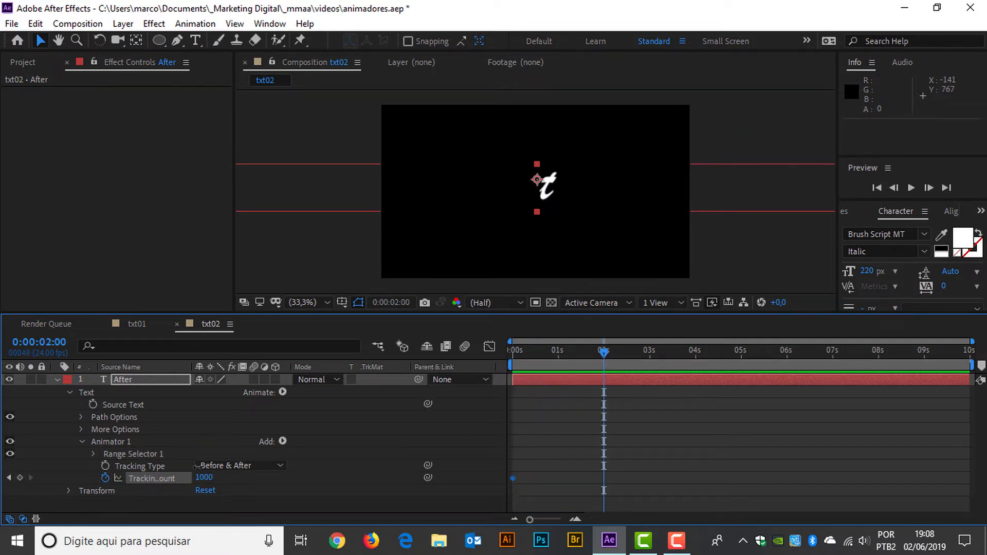
pyautogui.click(203, 478)
pyautogui.write('0')
pyautogui.press('Return')
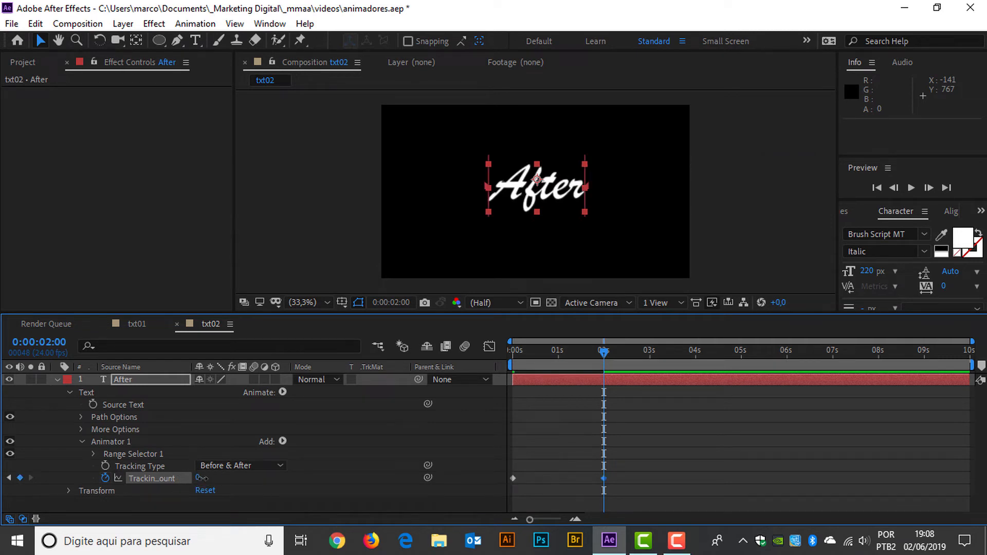
pyautogui.press('space')
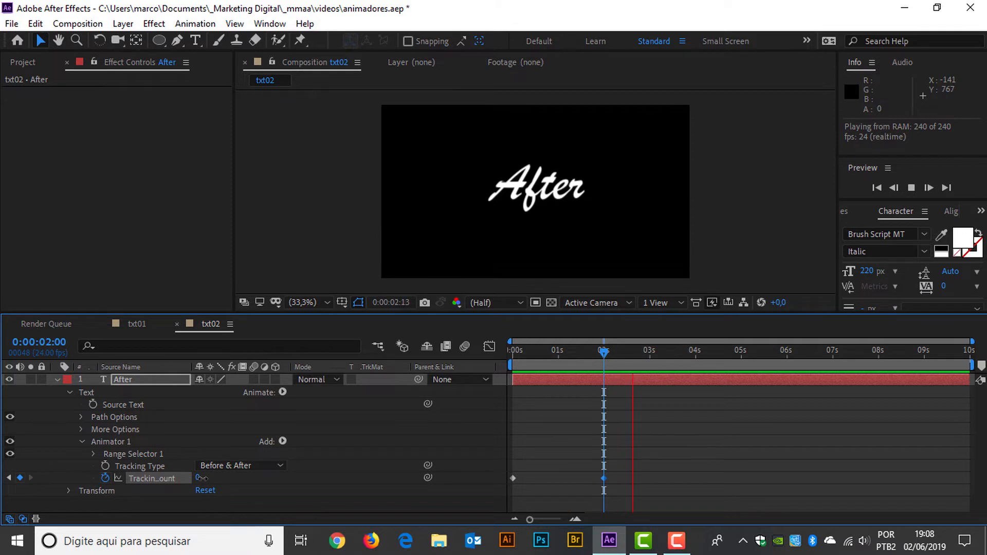
pyautogui.press('space')
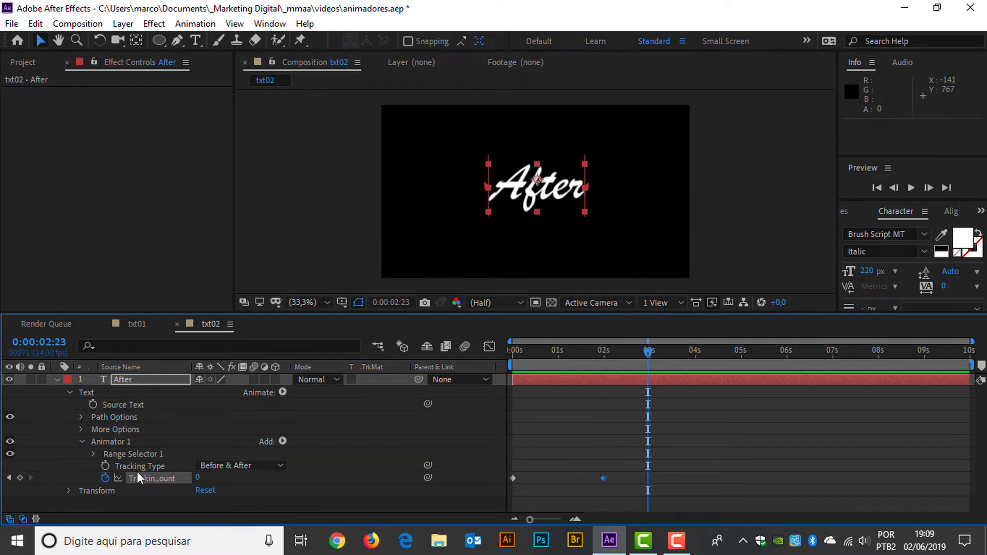
# - Expand Range Selector 1 with its Advanced settings and add a Blur property to Animator 1
pyautogui.click(95, 451)
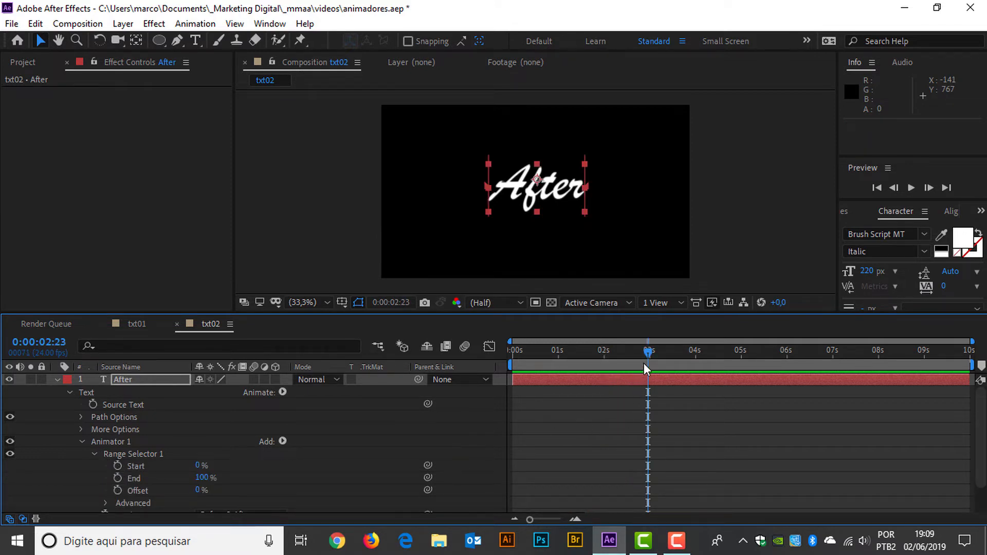
pyautogui.moveTo(644, 363)
pyautogui.mouseDown()
pyautogui.moveTo(477, 361)
pyautogui.moveTo(646, 371)
pyautogui.mouseUp()
pyautogui.moveTo(646, 371); pyautogui.dragTo(522, 372)
pyautogui.scroll(-2, 230, 422)
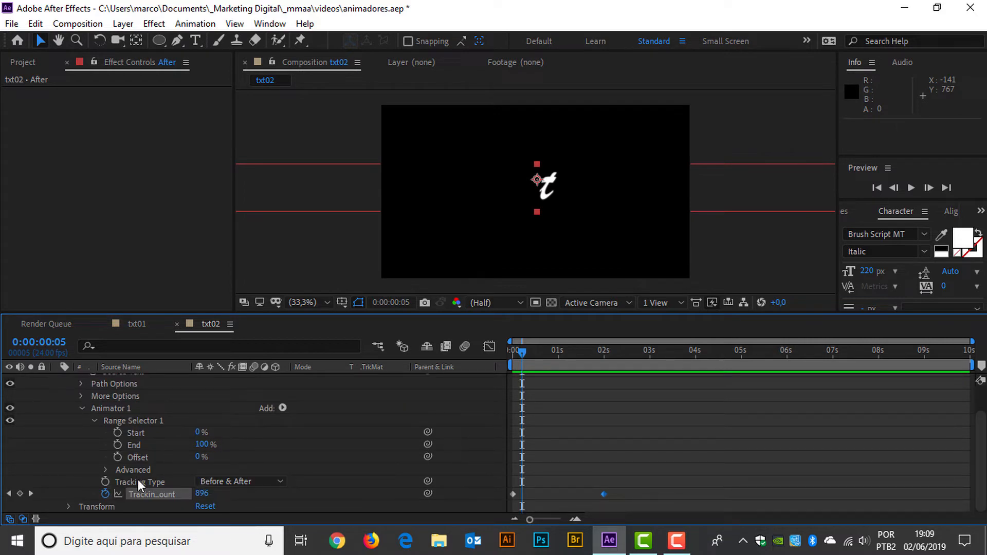
pyautogui.click(106, 470)
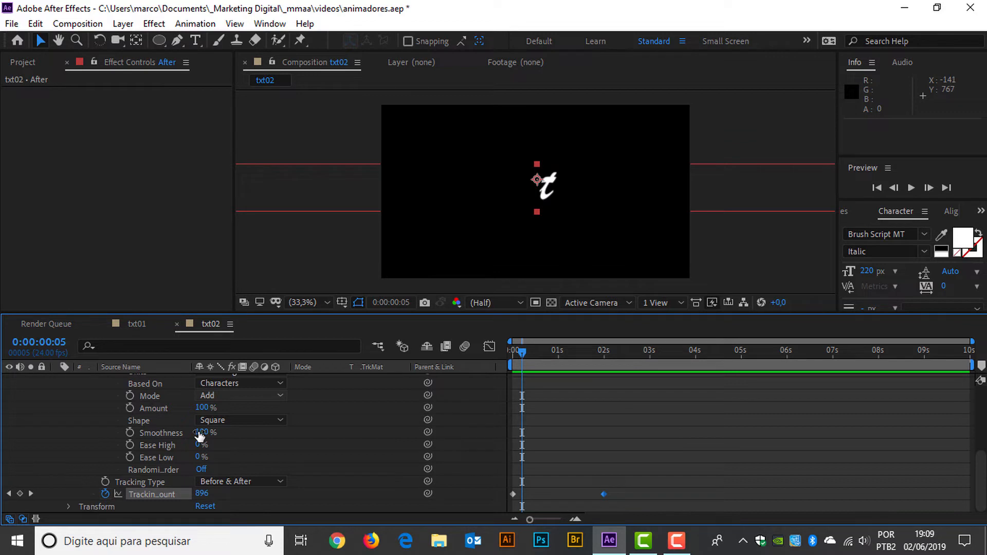
pyautogui.scroll(3, 226, 423)
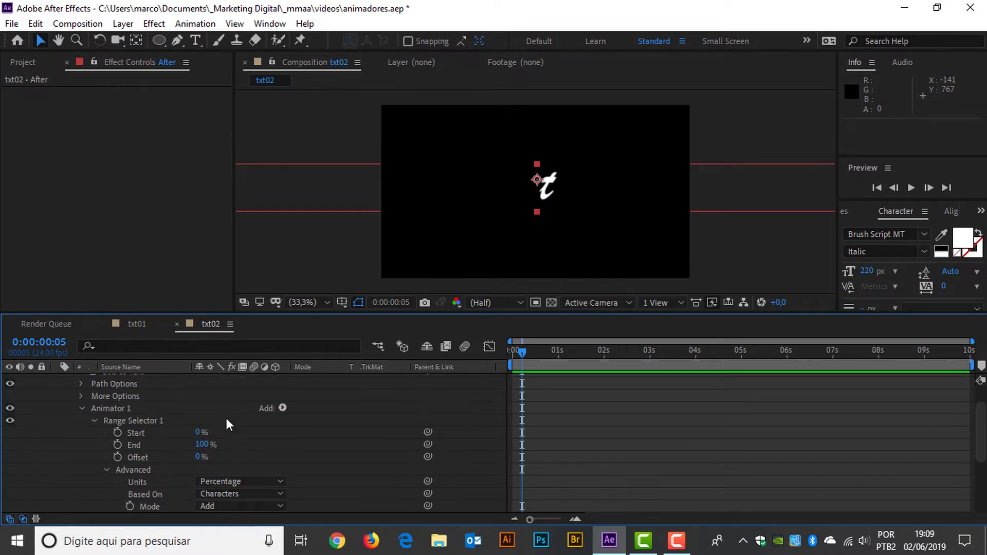
pyautogui.click(282, 407)
pyautogui.moveTo(309, 411)
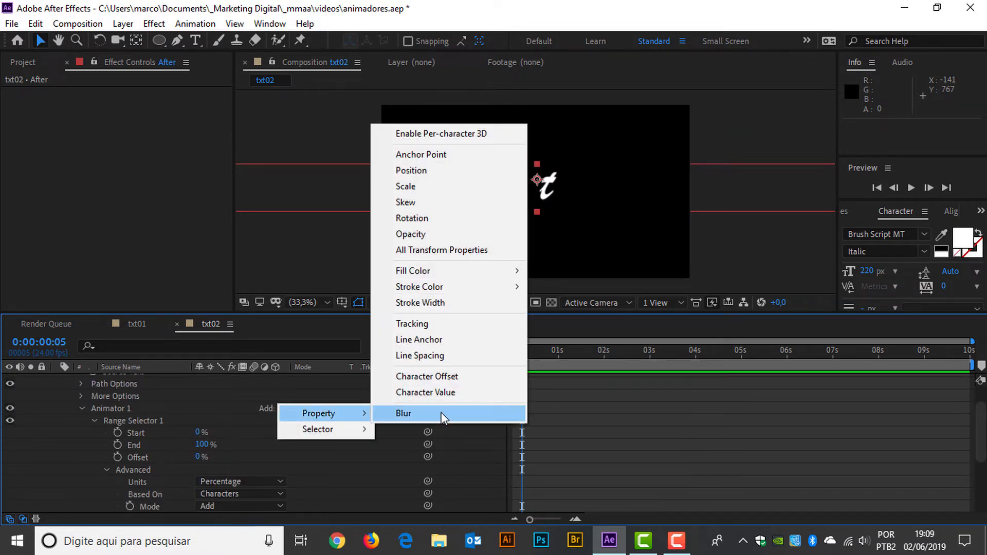
pyautogui.click(441, 412)
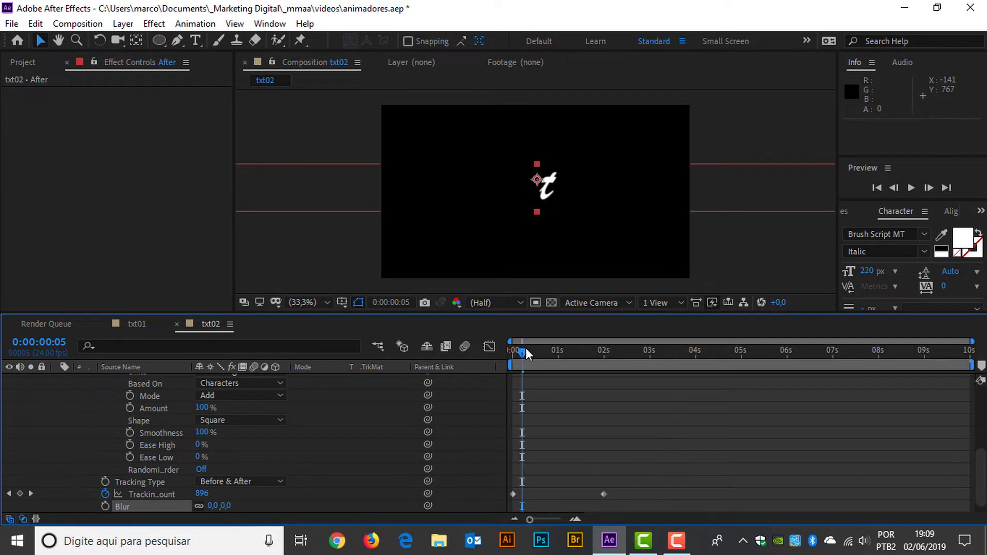
# - Set the animator's Blur to 200 with the time at 0:00:00:00 and preview the animation
pyautogui.moveTo(524, 352); pyautogui.dragTo(512, 351)
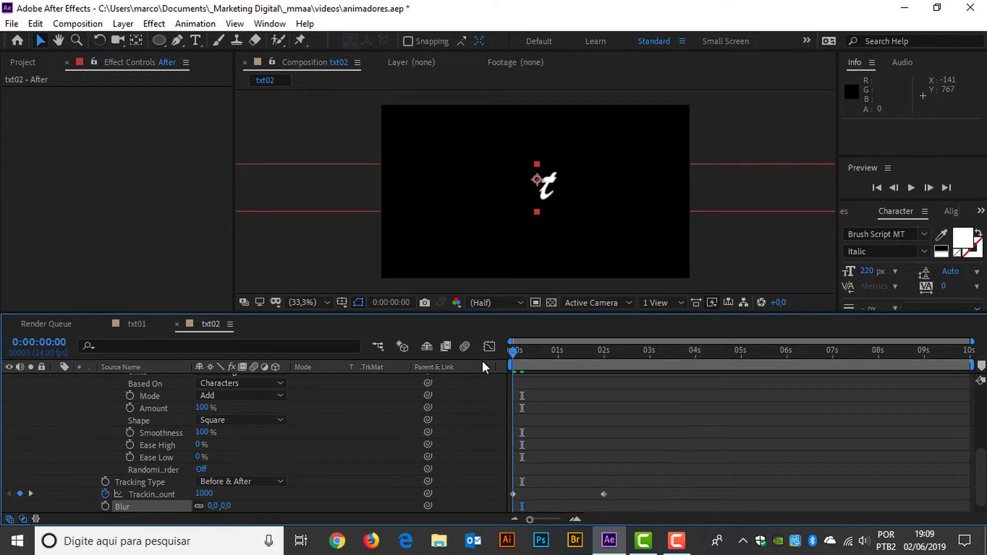
pyautogui.click(212, 507)
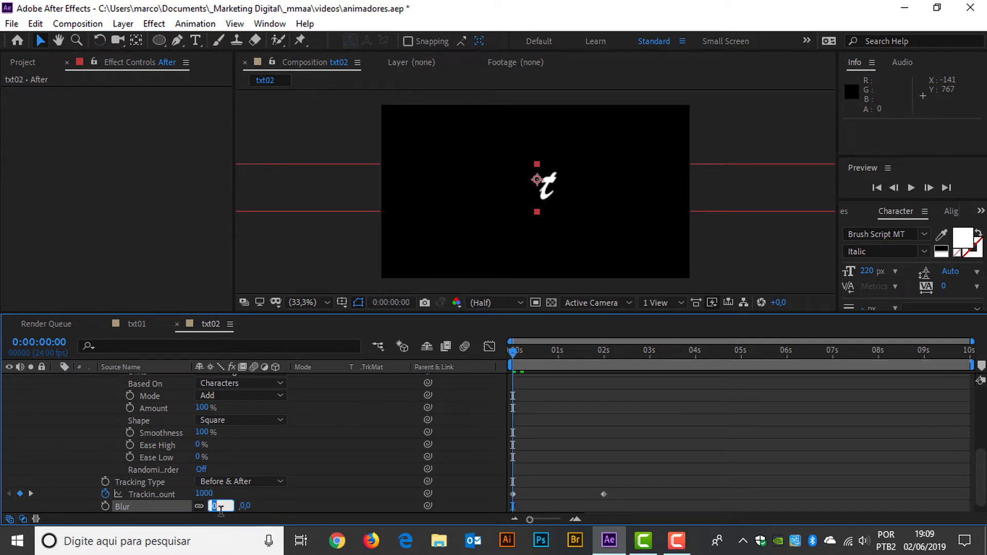
pyautogui.write('200')
pyautogui.press('Return')
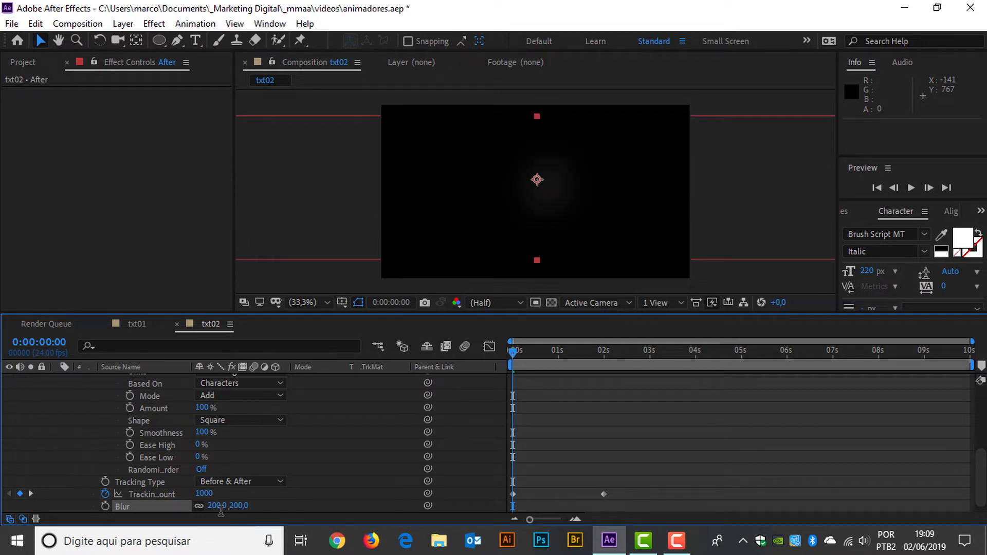
pyautogui.press('space')
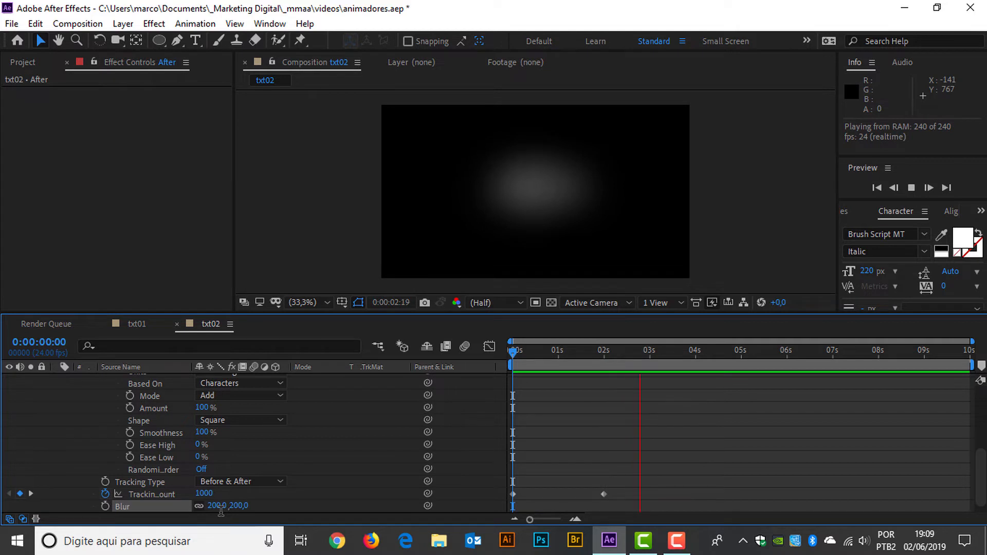
pyautogui.press('space')
# - Return to 0:00:00:00 and add a keyframe for Range Selector 1's Start at 0%
pyautogui.moveTo(661, 363); pyautogui.dragTo(501, 369)
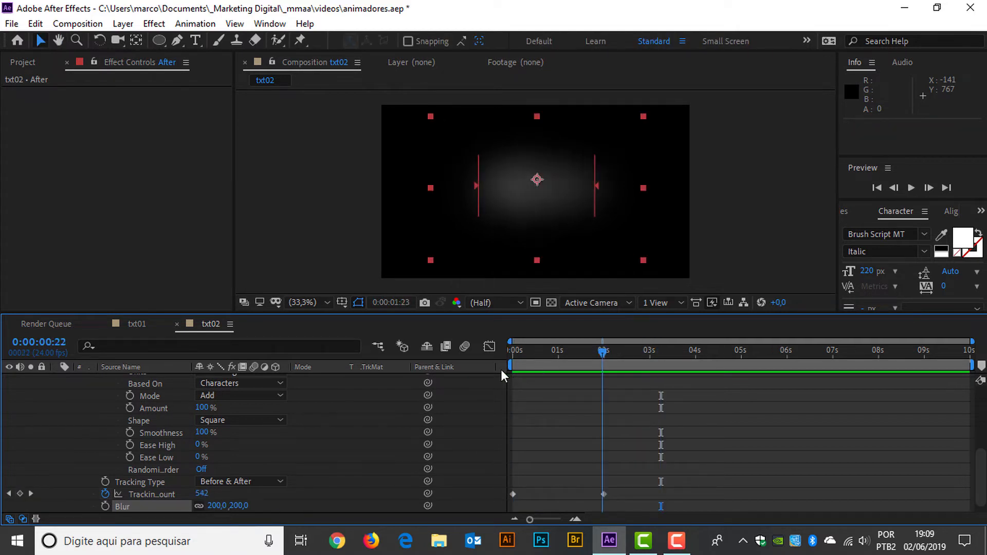
pyautogui.scroll(4, 257, 484)
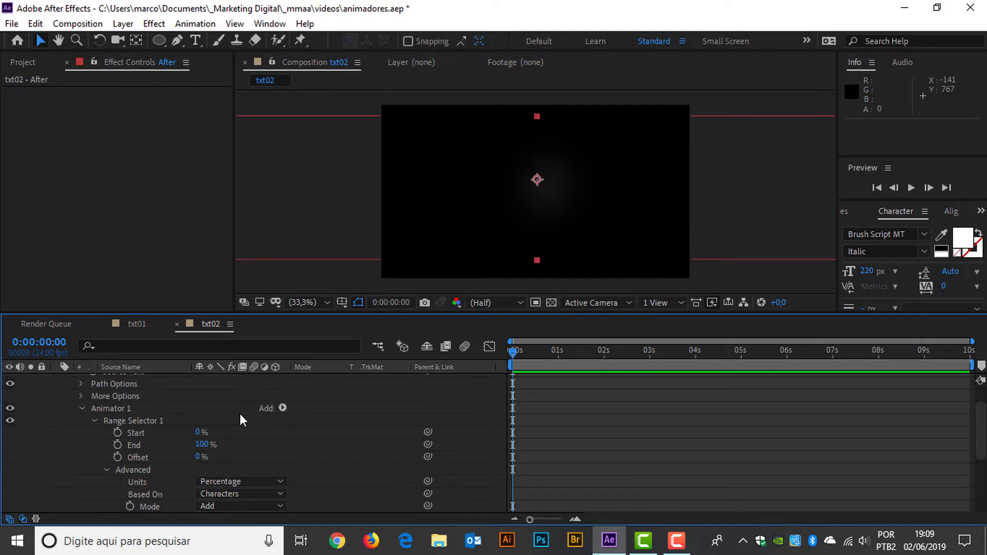
pyautogui.scroll(-5, 335, 433)
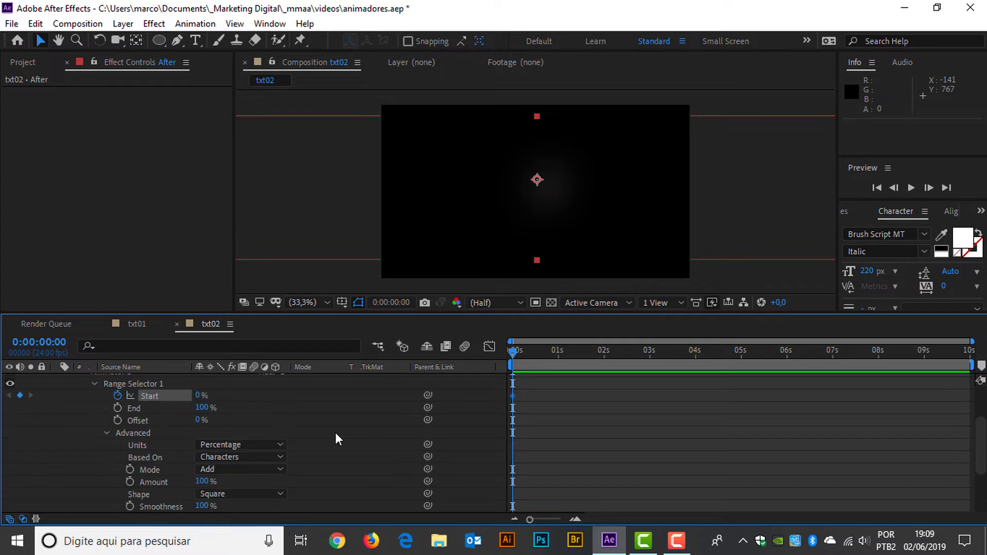
# - Set Range Selector 1's Start to 100% at 0:00:02:00 and preview the animation
pyautogui.press('k')
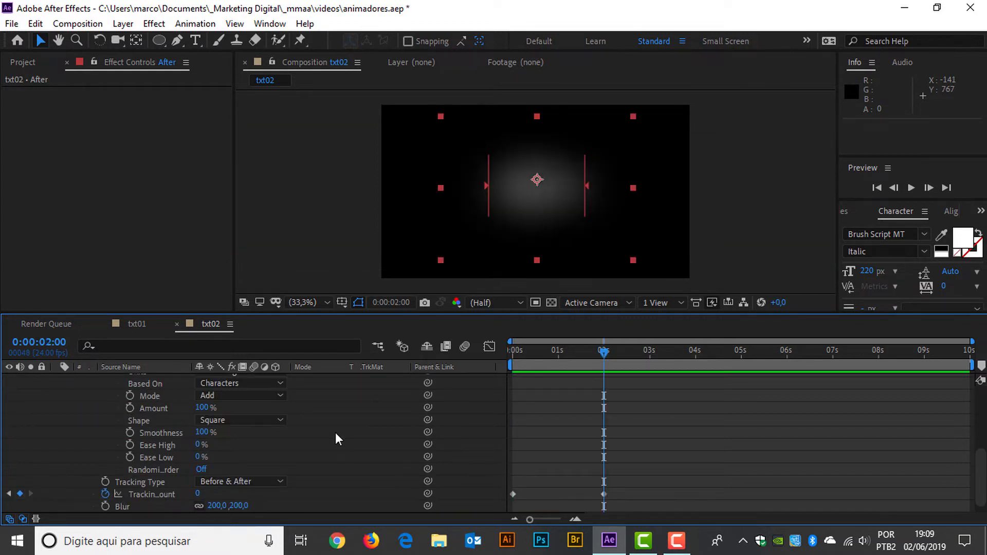
pyautogui.scroll(6, 329, 429)
pyautogui.scroll(-1, 236, 448)
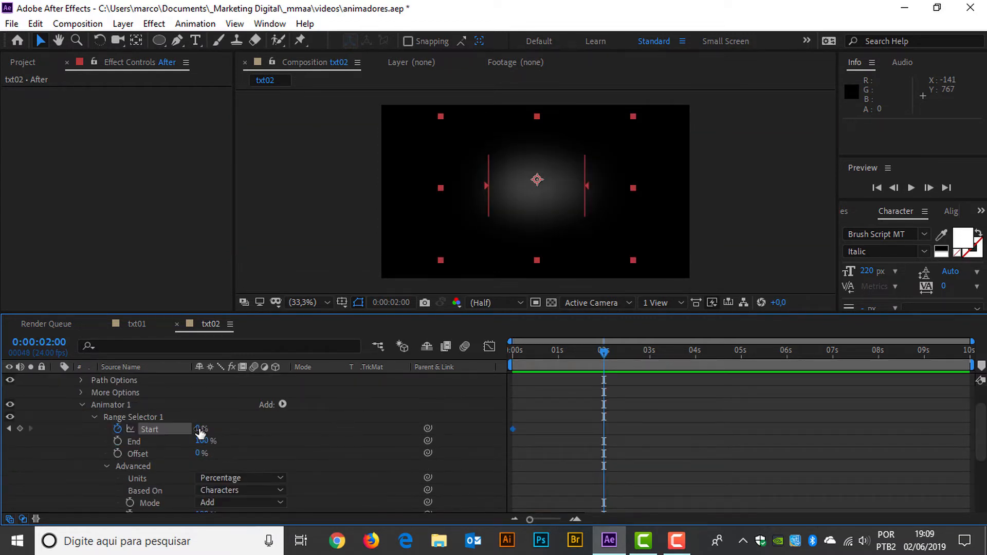
pyautogui.moveTo(201, 433); pyautogui.dragTo(283, 425)
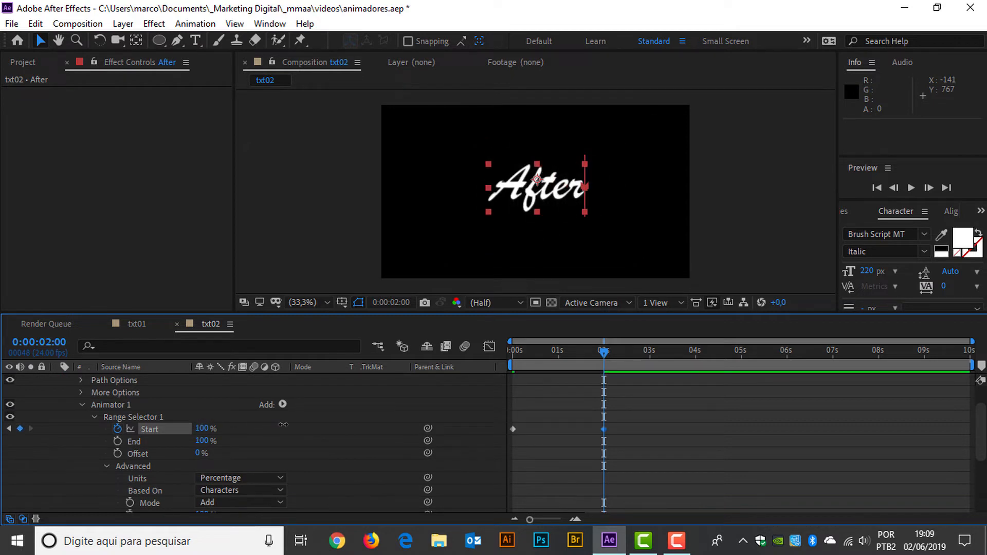
pyautogui.press('space')
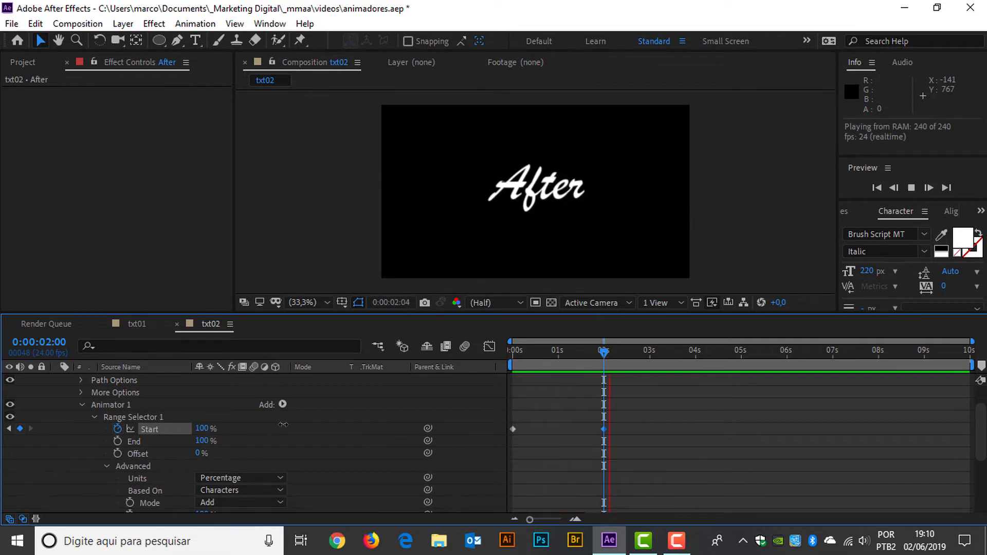
pyautogui.press('space')
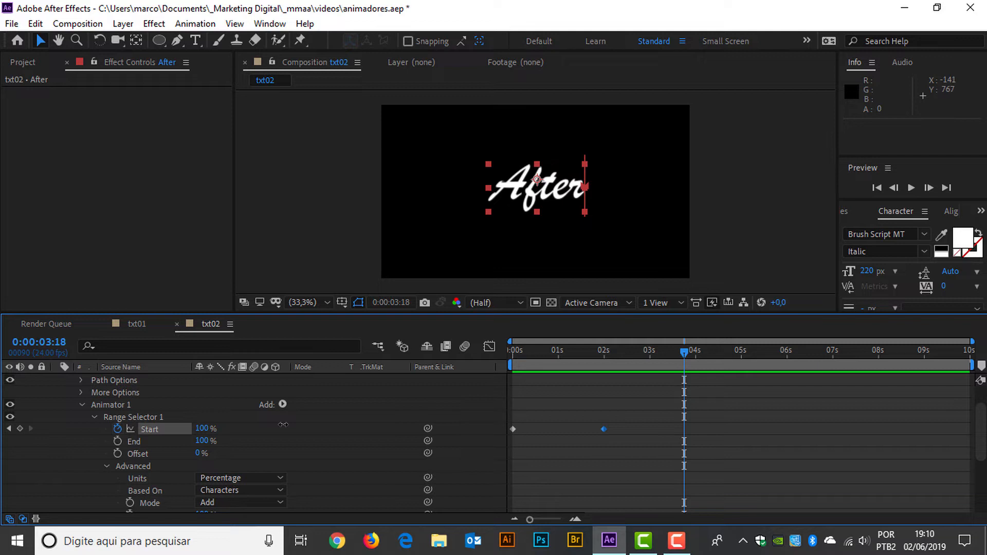
pyautogui.press('space')
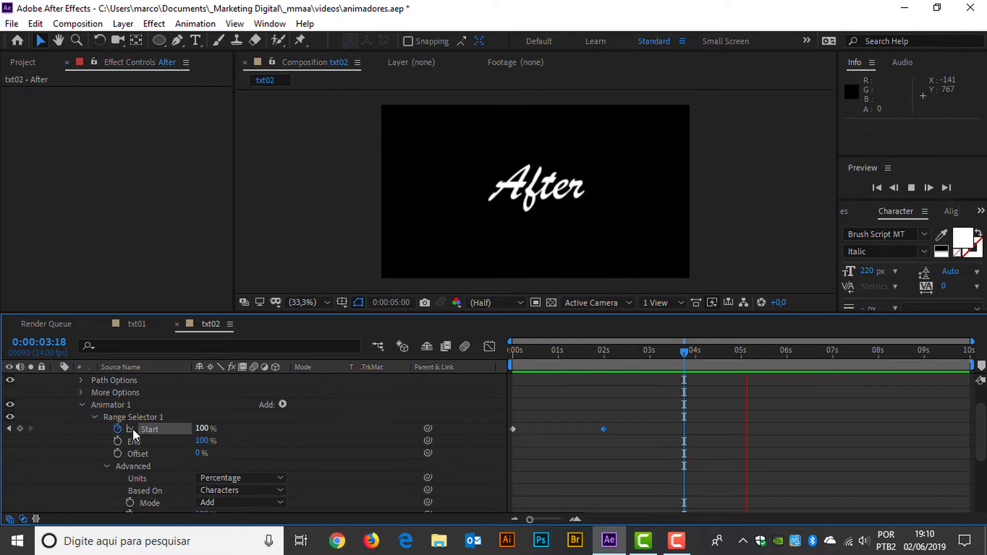
# - Remove Range Selector 1's Start keyframes and set Start to 0% with the time at 0:00:00:00
pyautogui.click(118, 429)
pyautogui.press('Home')
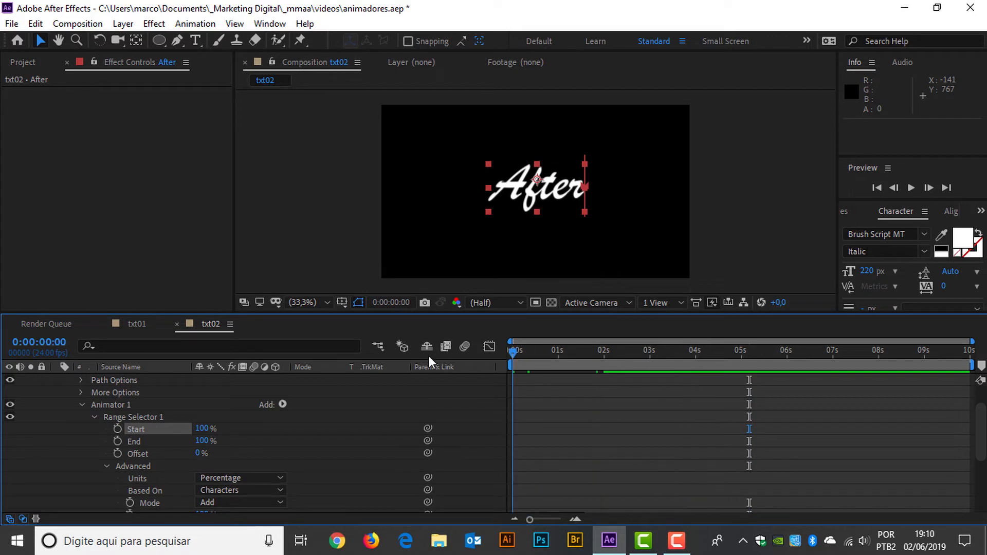
pyautogui.scroll(-5, 598, 408)
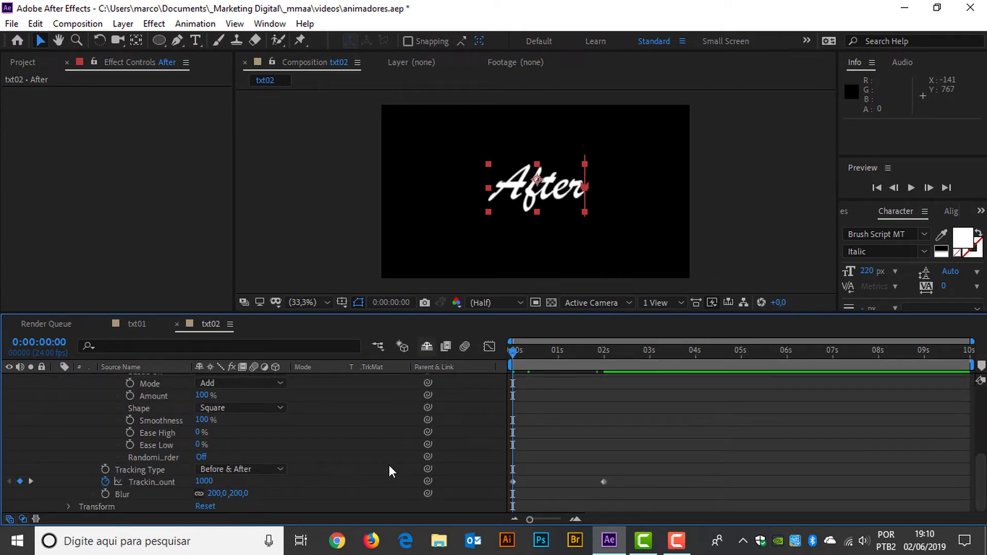
pyautogui.moveTo(517, 352); pyautogui.dragTo(616, 363)
pyautogui.press('Home')
pyautogui.scroll(10, 304, 401)
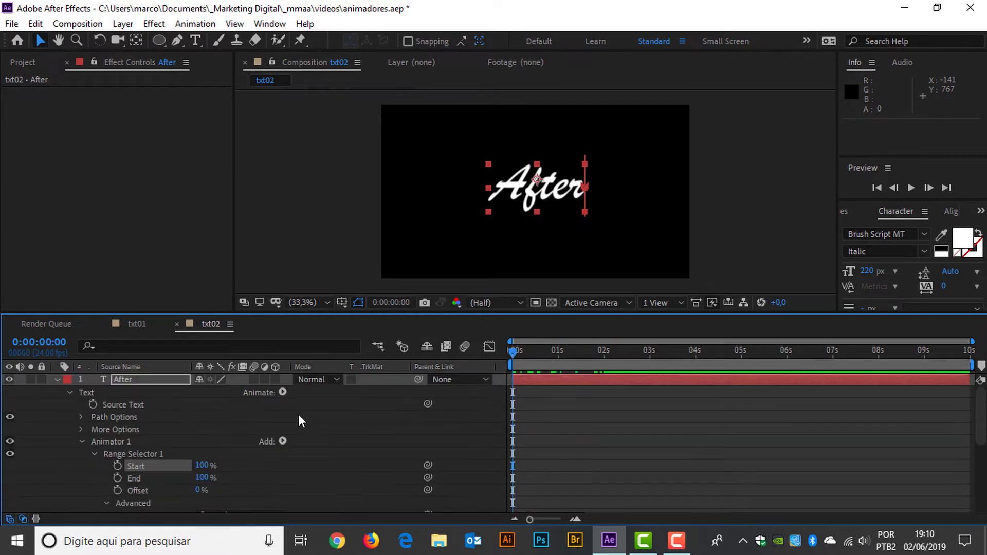
pyautogui.scroll(-2, 267, 419)
pyautogui.click(200, 392)
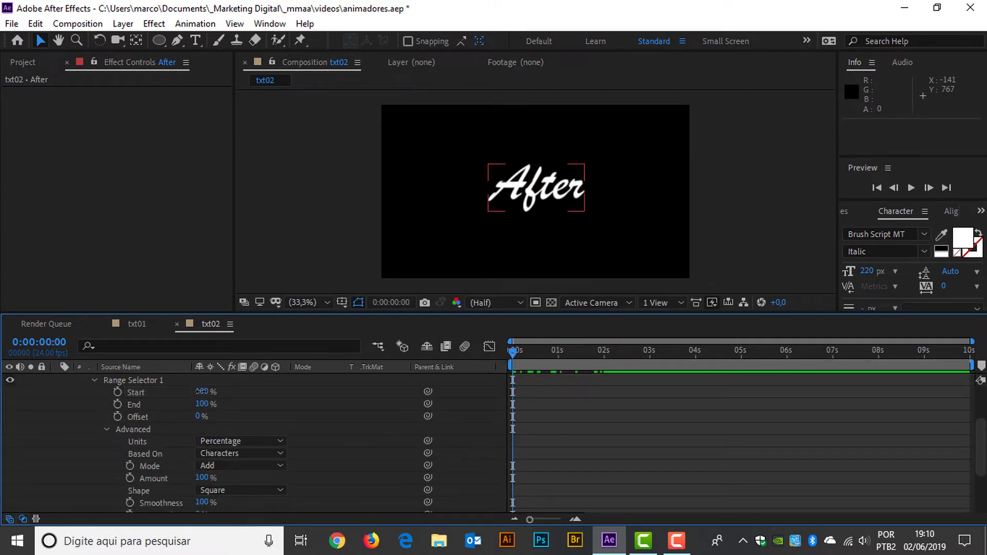
pyautogui.write('0')
pyautogui.press('Return')
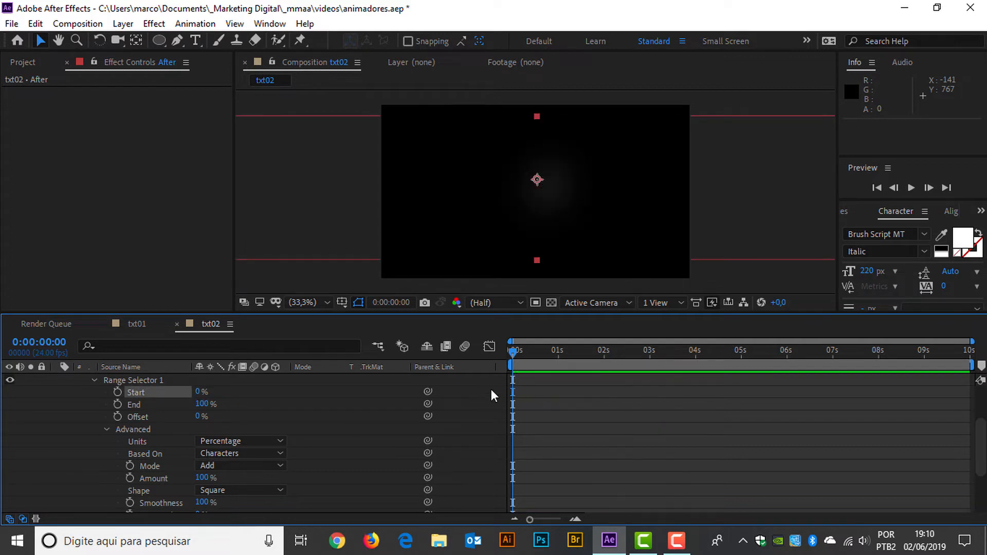
# - Keyframe the animator's Blur at 200 at 0:00:00:00 and at 0 at 0:00:02:00, and preview the animation
pyautogui.scroll(-3, 492, 388)
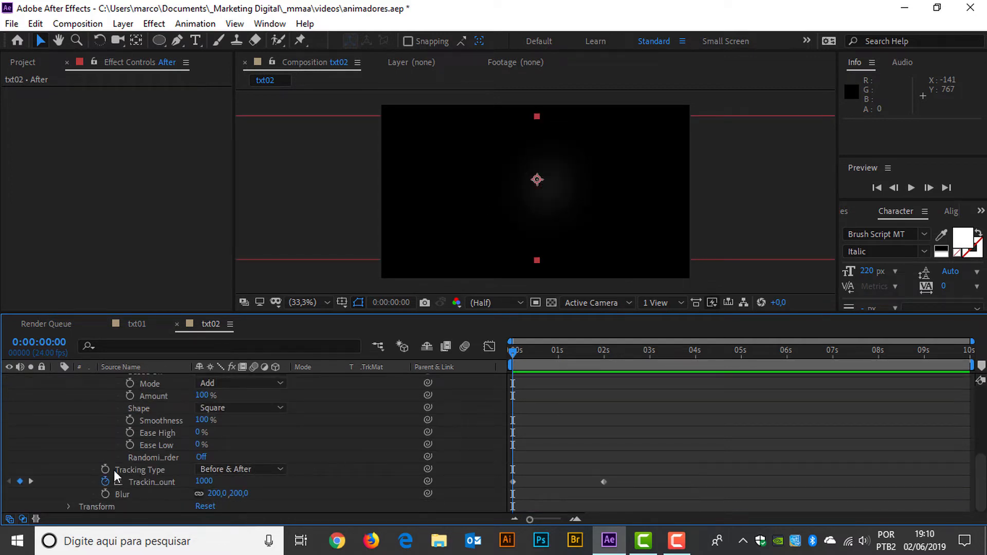
pyautogui.click(105, 494)
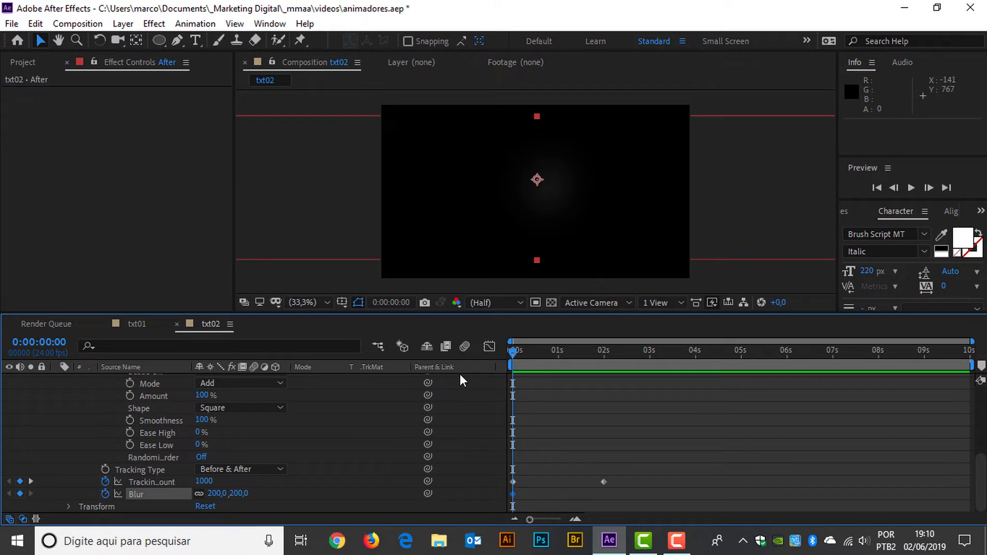
pyautogui.press('k')
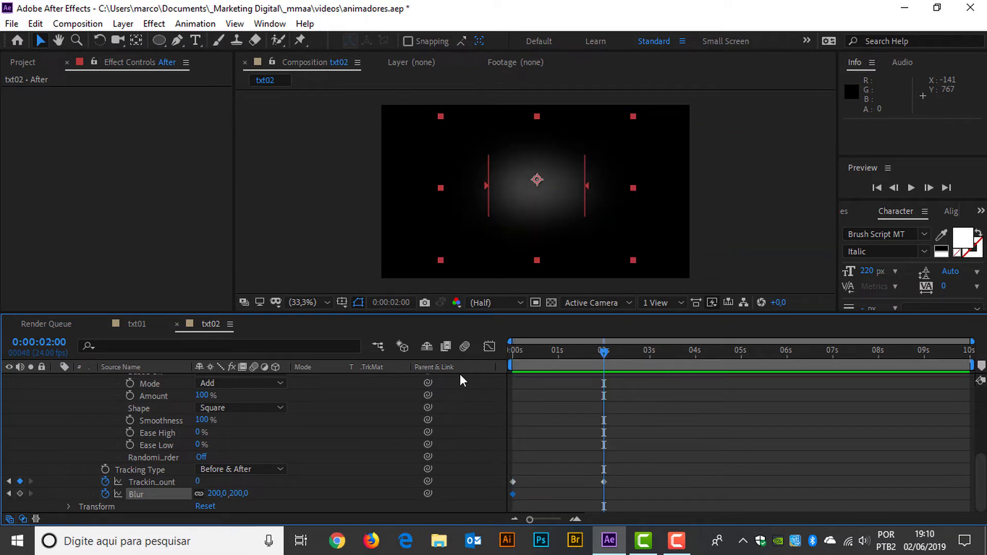
pyautogui.click(238, 493)
pyautogui.write('0')
pyautogui.press('Return')
pyautogui.press('space')
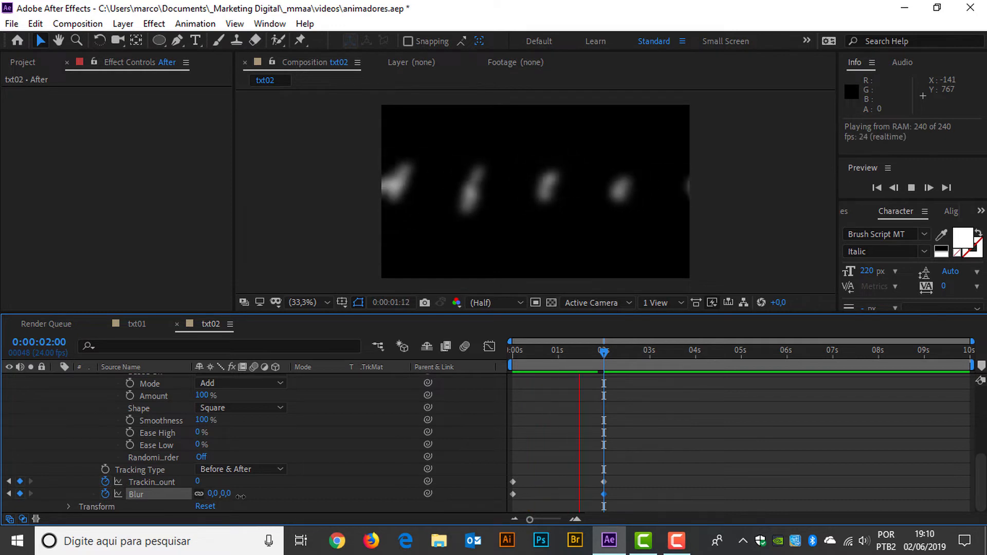
pyautogui.press('space')
pyautogui.press('space')
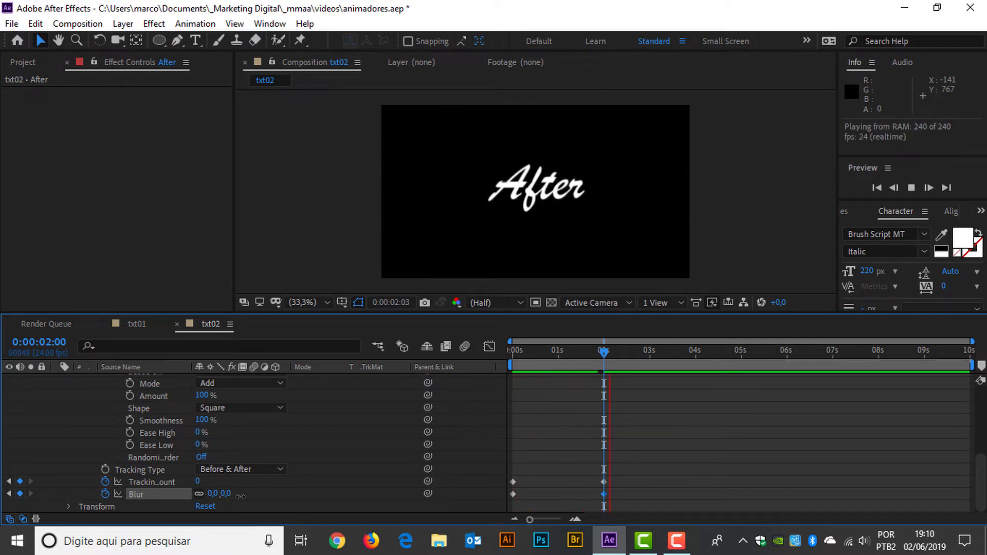
pyautogui.press('space')
# - Return to 0:00:00:00, add the expression wiggle(2,1) to the animator's Blur and preview the animation
pyautogui.moveTo(636, 354); pyautogui.dragTo(452, 341)
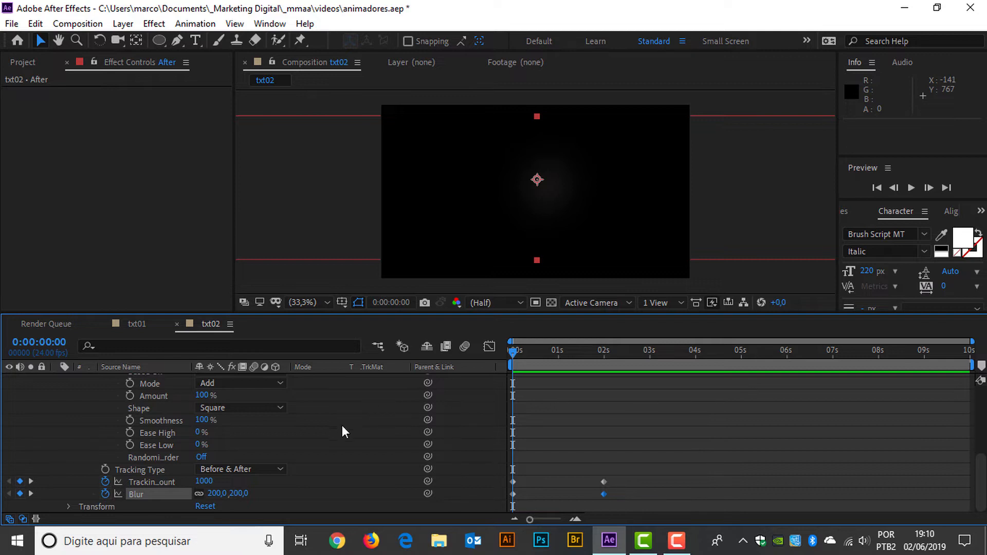
pyautogui.keyDown('alt'); pyautogui.click(104, 494); pyautogui.keyUp('alt')
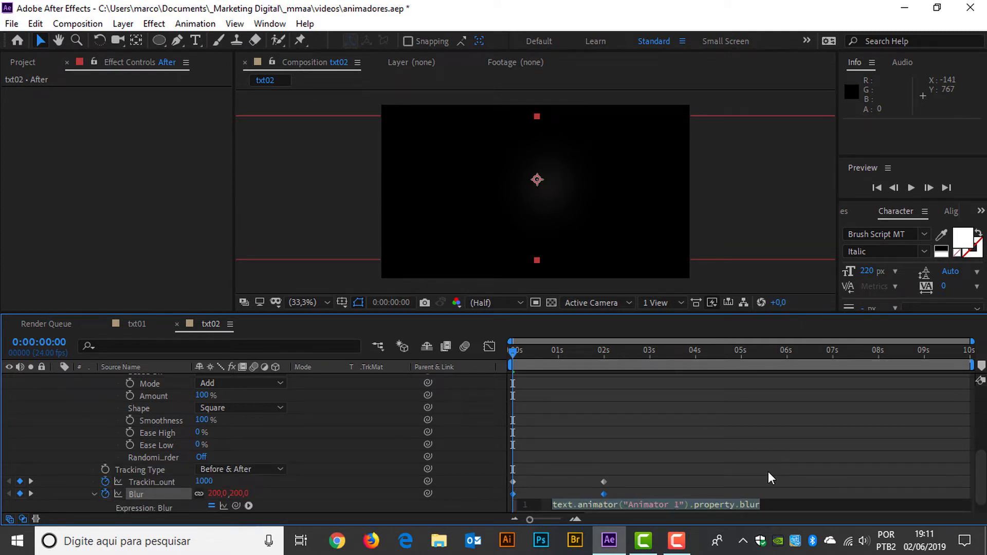
pyautogui.write('wig')
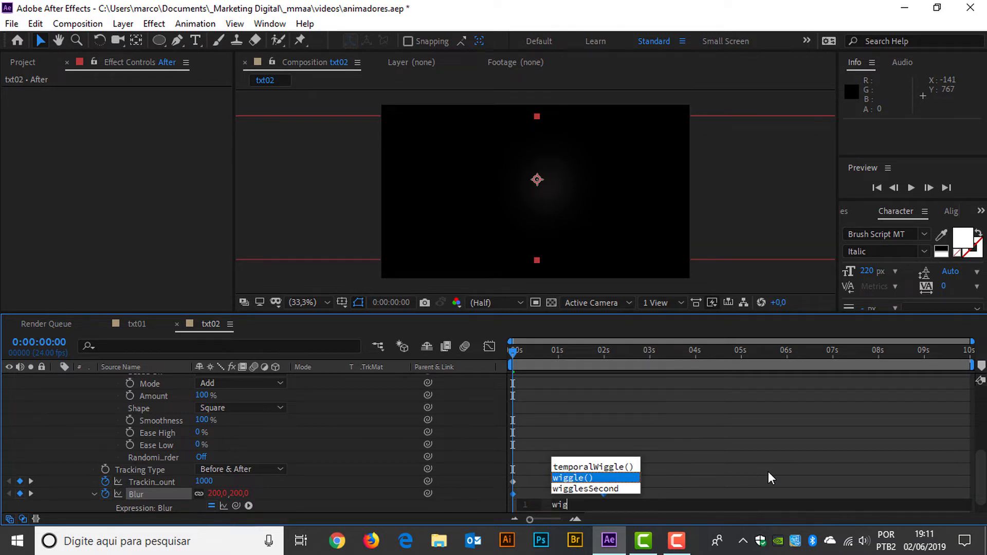
pyautogui.press('Return')
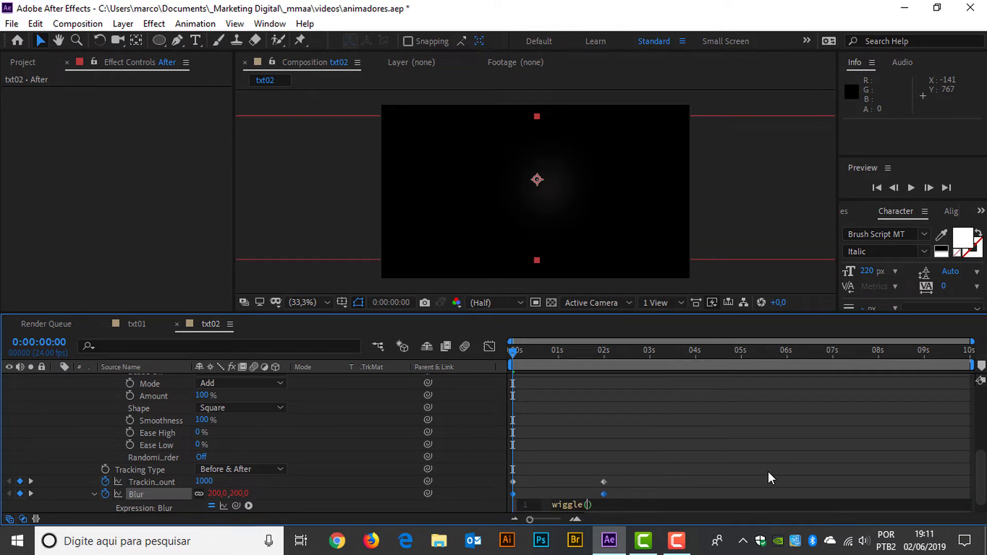
pyautogui.write('2,1')
pyautogui.click(487, 503)
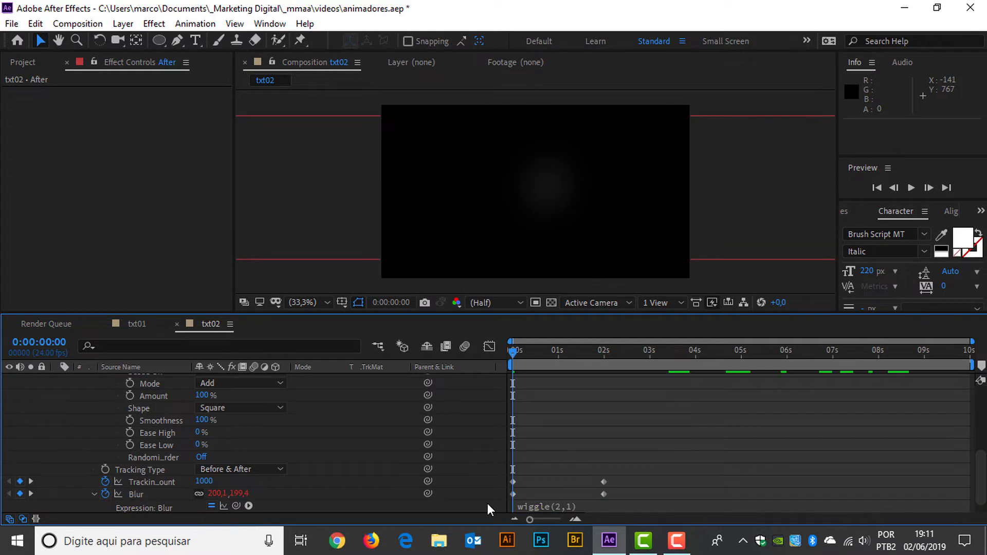
pyautogui.press('space')
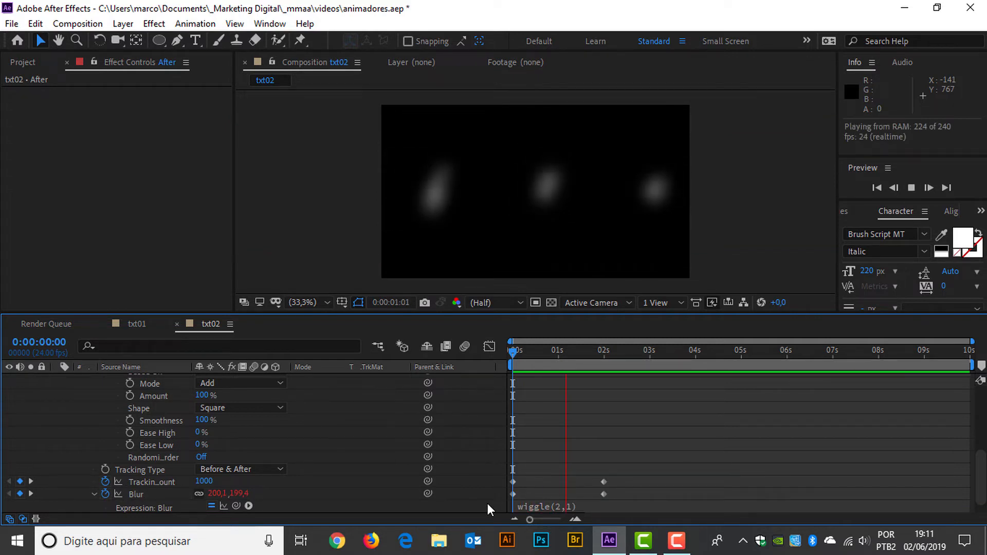
pyautogui.press('space')
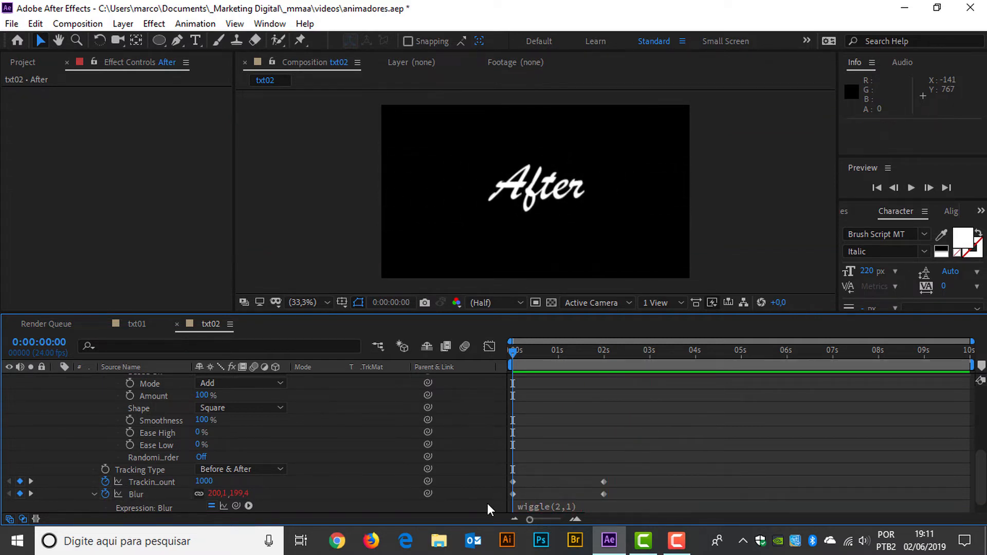
pyautogui.press('space')
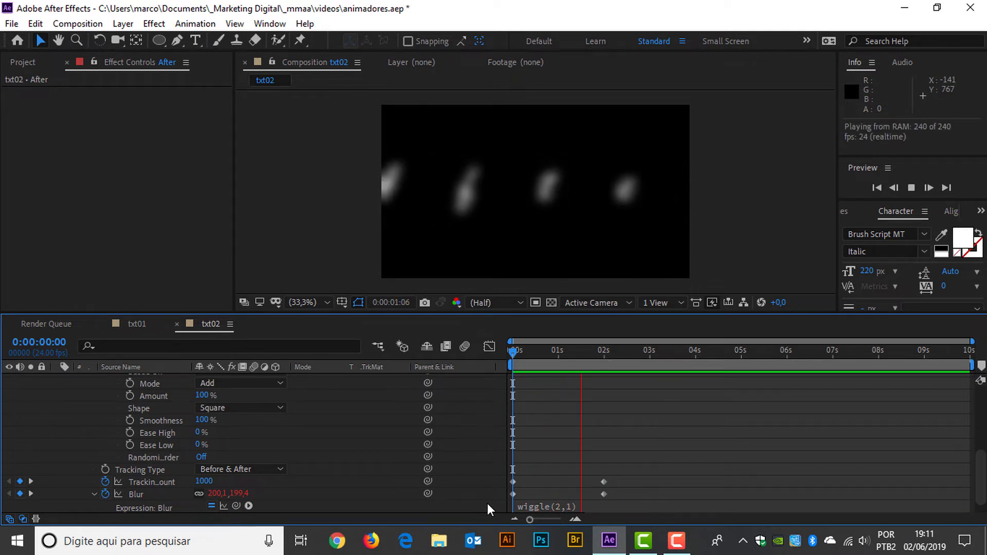
pyautogui.press('space')
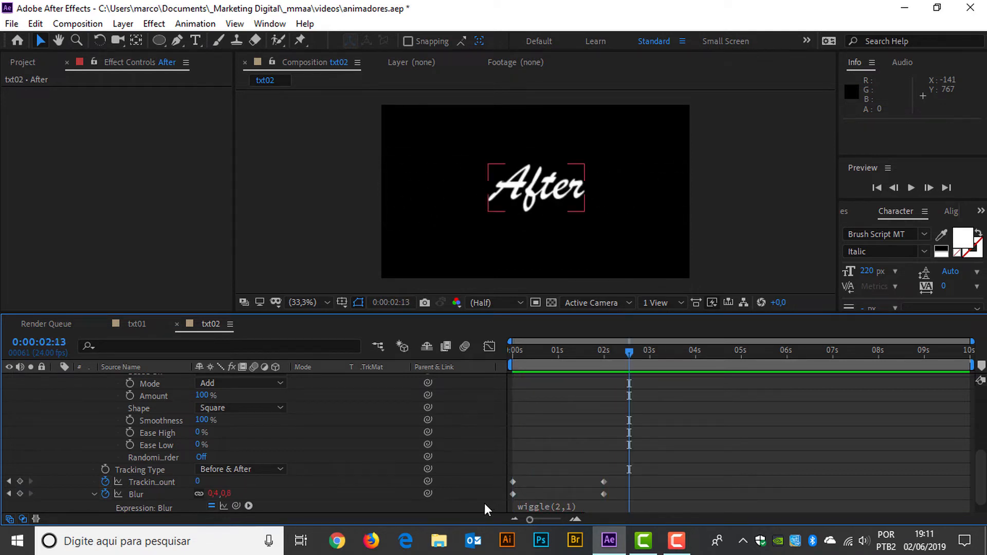
# - Create a new composition named txt03, keeping the suggested settings
pyautogui.click(472, 420)
pyautogui.click(78, 24)
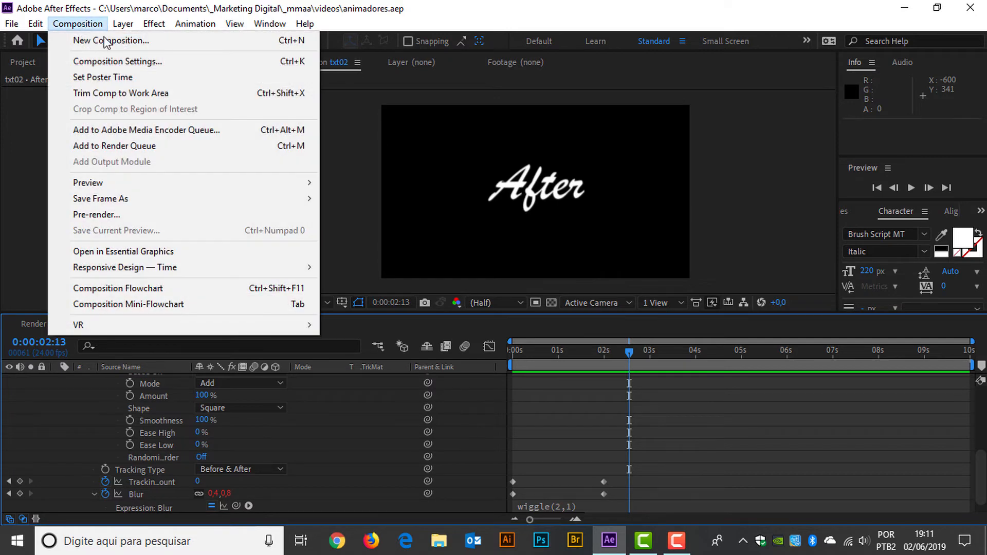
pyautogui.click(105, 41)
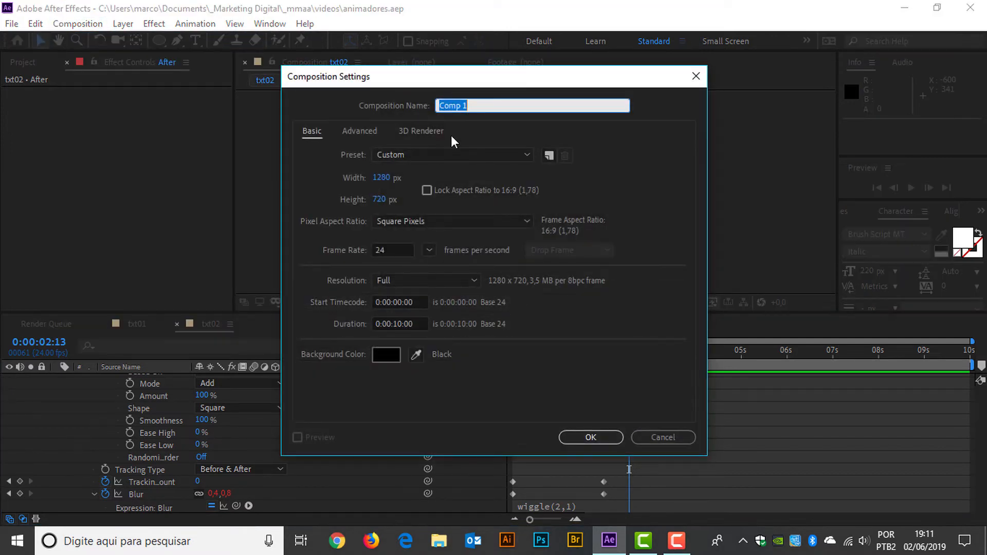
pyautogui.write('txt03')
pyautogui.press('Return')
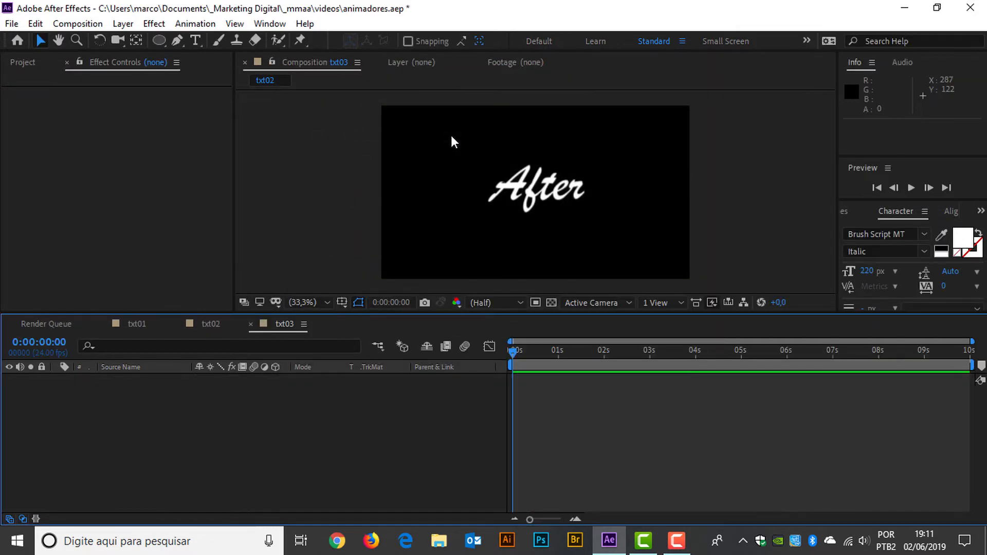
# - Add the text "After effects" to the txt03 composition and move it to the centre of the frame
pyautogui.click(195, 40)
pyautogui.click(418, 189)
pyautogui.write('Af')
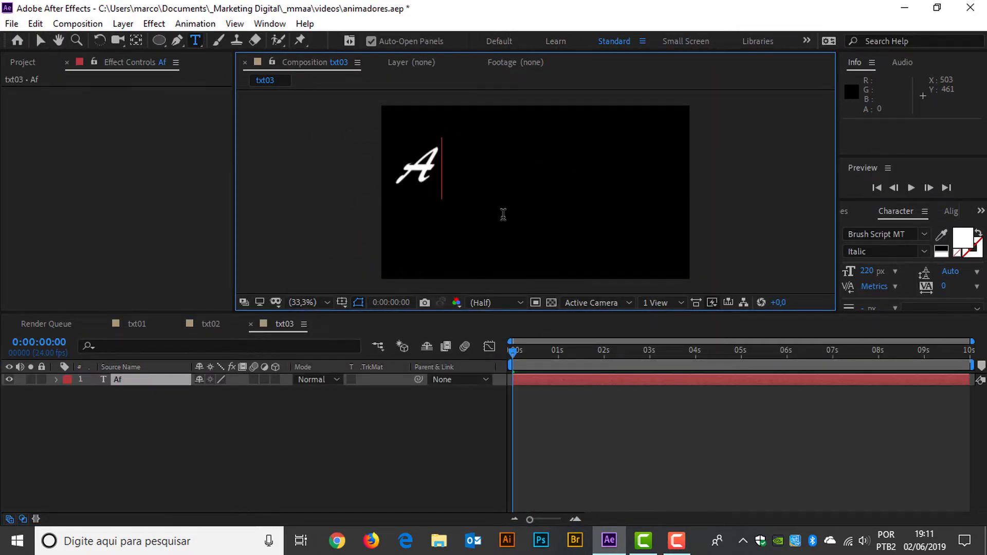
pyautogui.write('ter e')
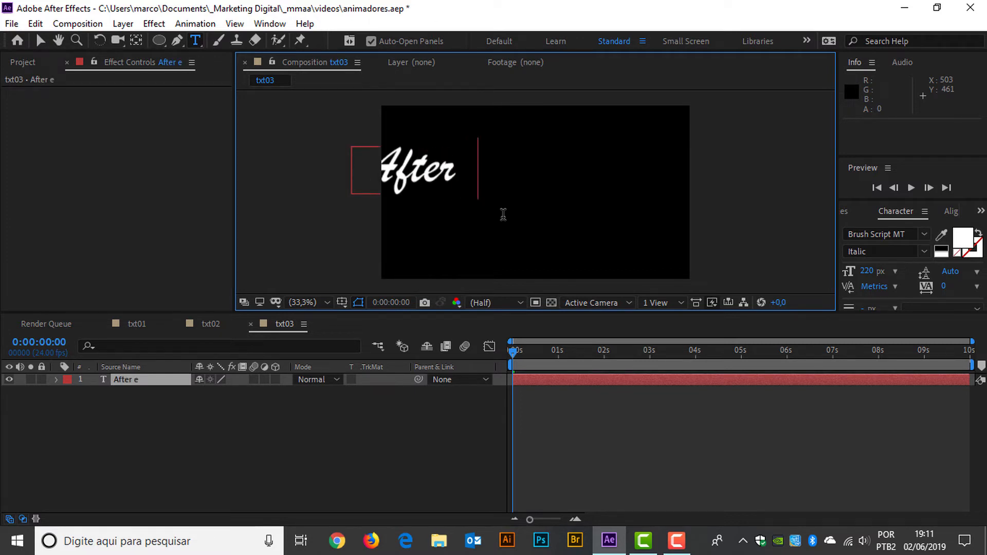
pyautogui.write('ffects')
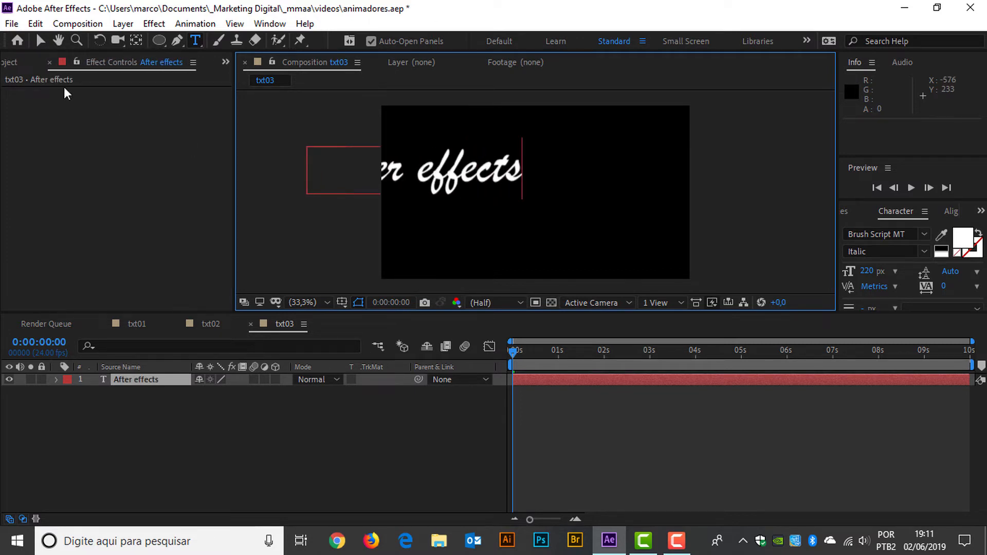
pyautogui.click(40, 40)
pyautogui.moveTo(431, 185); pyautogui.dragTo(552, 201)
# - Change the "After effects" text to the appleberry font and set its size to 163 px
pyautogui.click(924, 234)
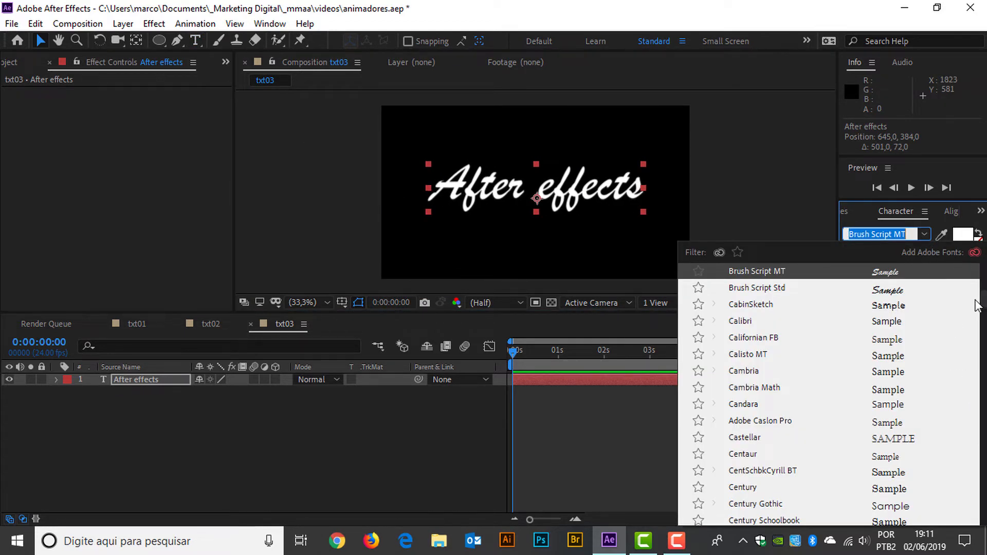
pyautogui.moveTo(984, 300); pyautogui.dragTo(984, 273)
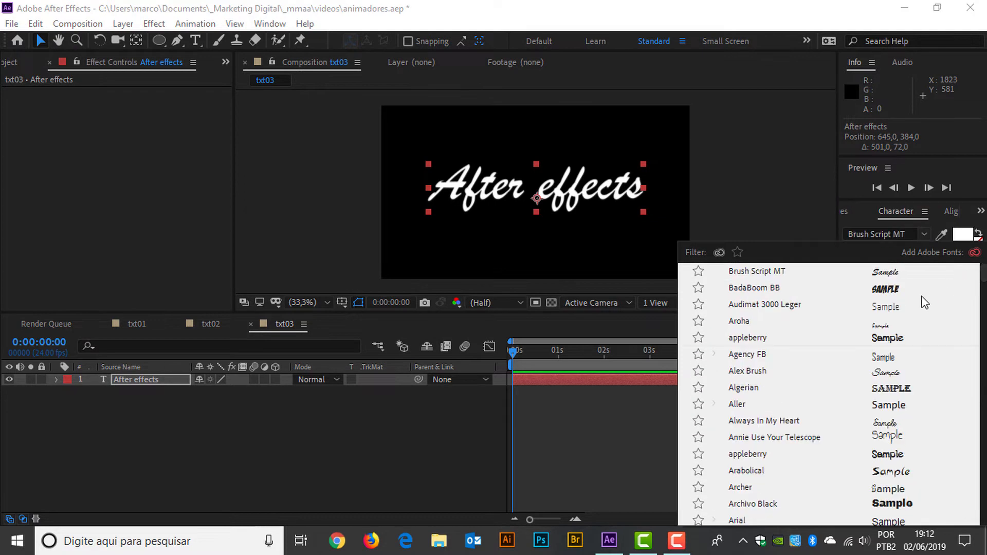
pyautogui.click(756, 338)
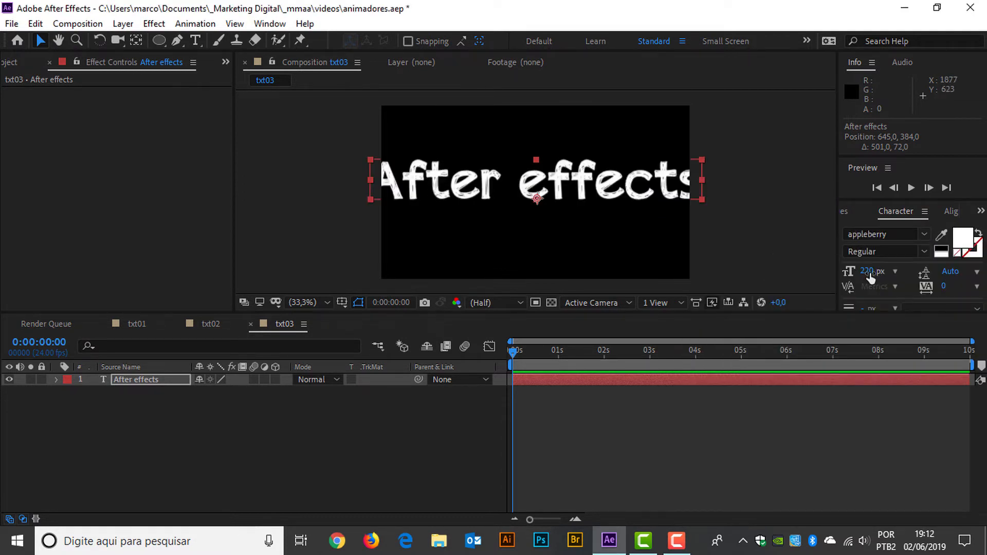
pyautogui.moveTo(849, 272); pyautogui.dragTo(835, 283)
# - Add an RGB Fill Color animator to the "After effects" text layer
pyautogui.click(55, 380)
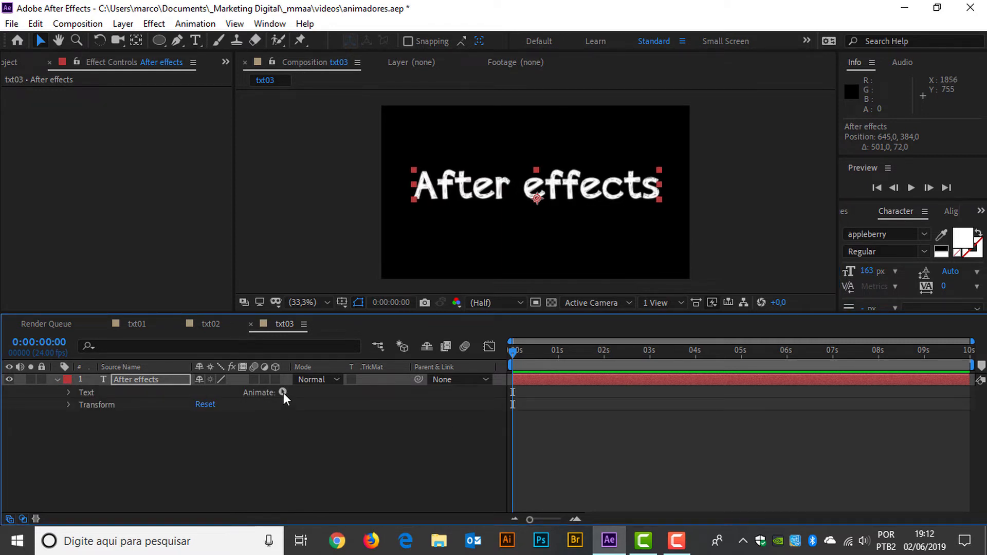
pyautogui.click(283, 393)
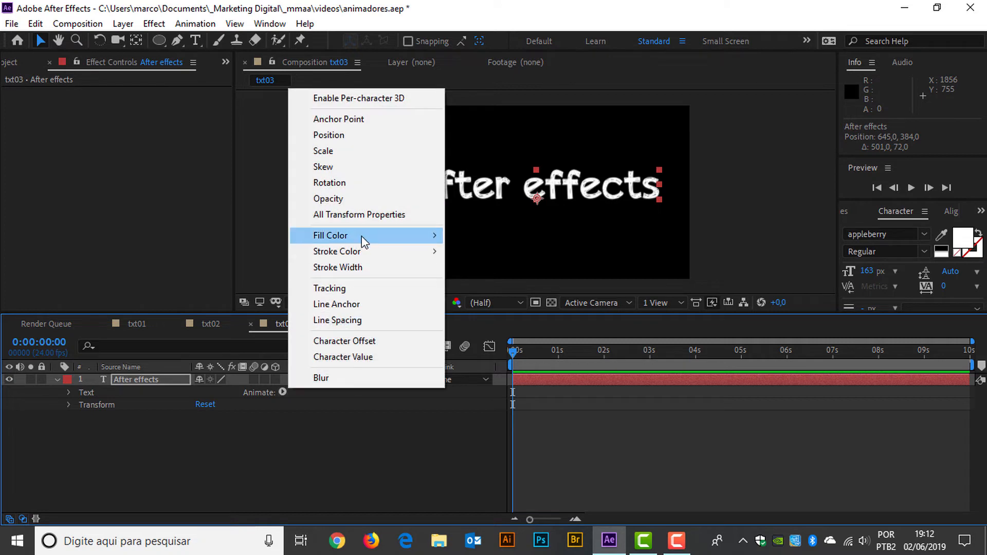
pyautogui.moveTo(362, 236)
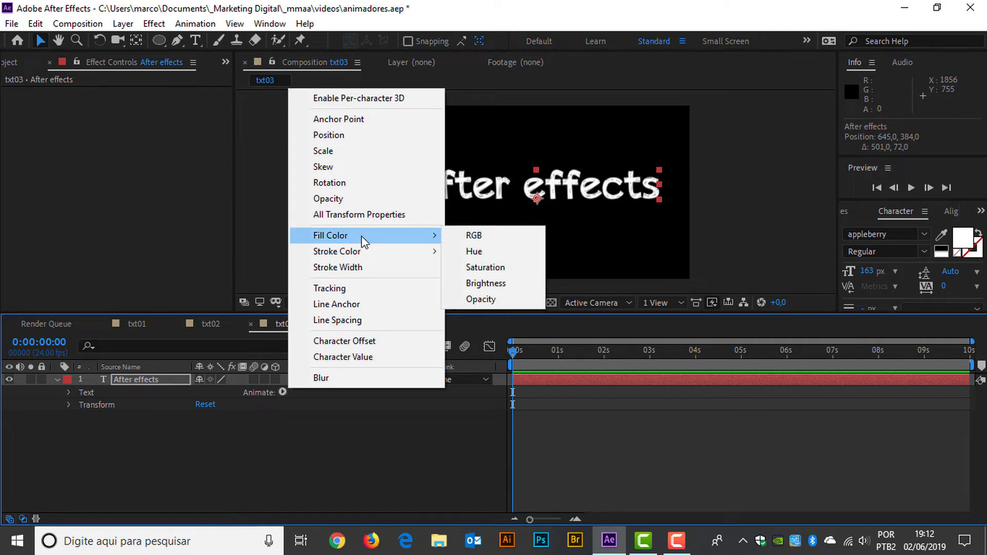
pyautogui.click(477, 236)
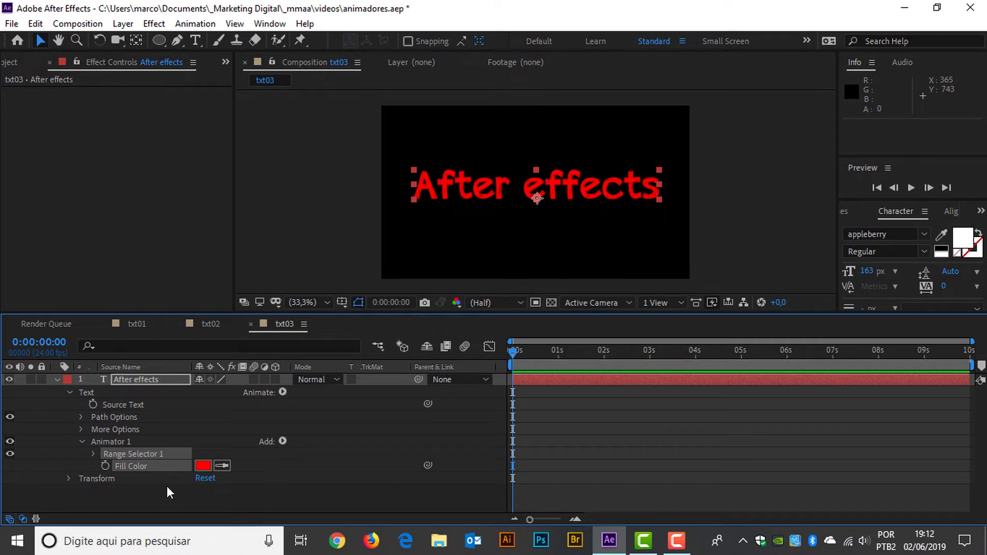
# - Try out the Start and End of Animator 1's range selector and set its Offset to 100%
pyautogui.click(96, 453)
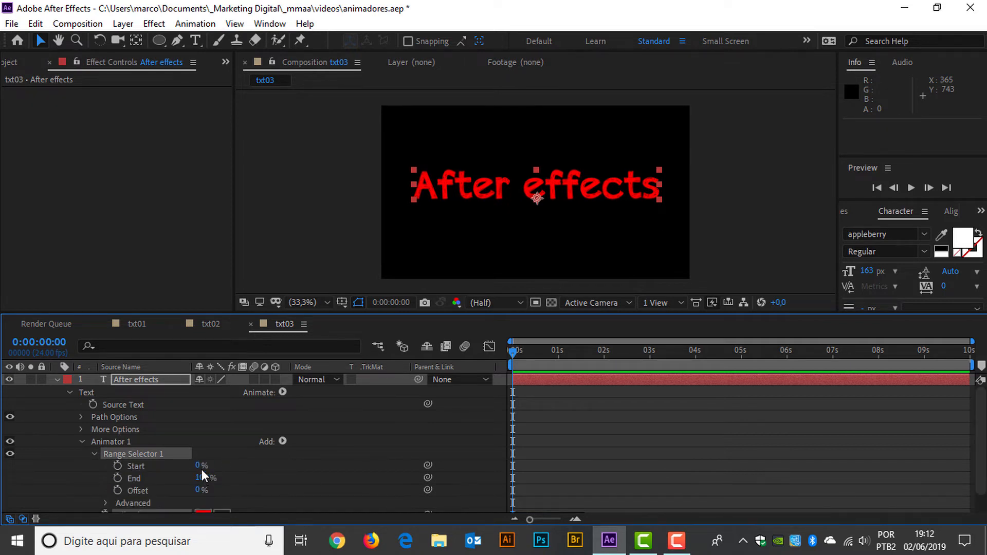
pyautogui.moveTo(198, 465); pyautogui.dragTo(158, 465)
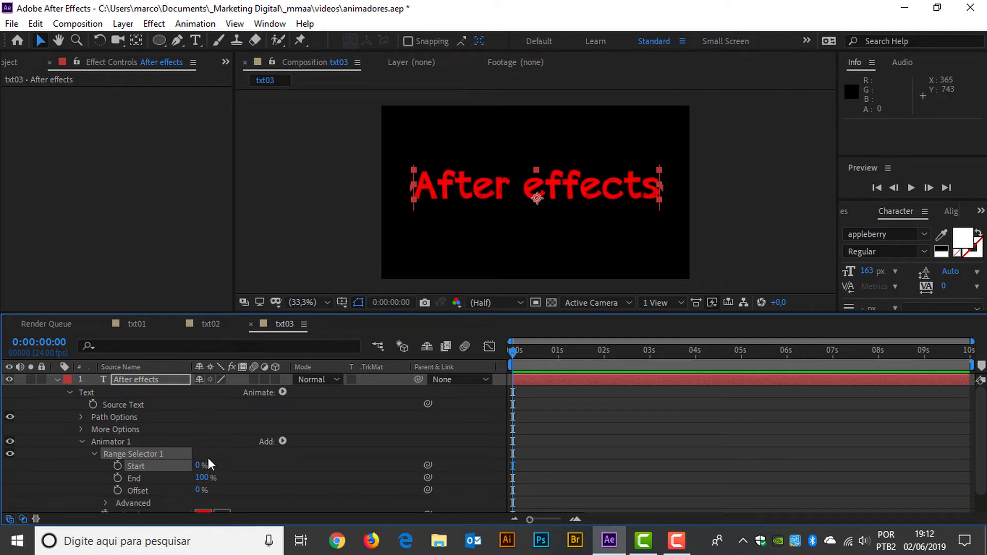
pyautogui.moveTo(201, 478); pyautogui.dragTo(223, 485)
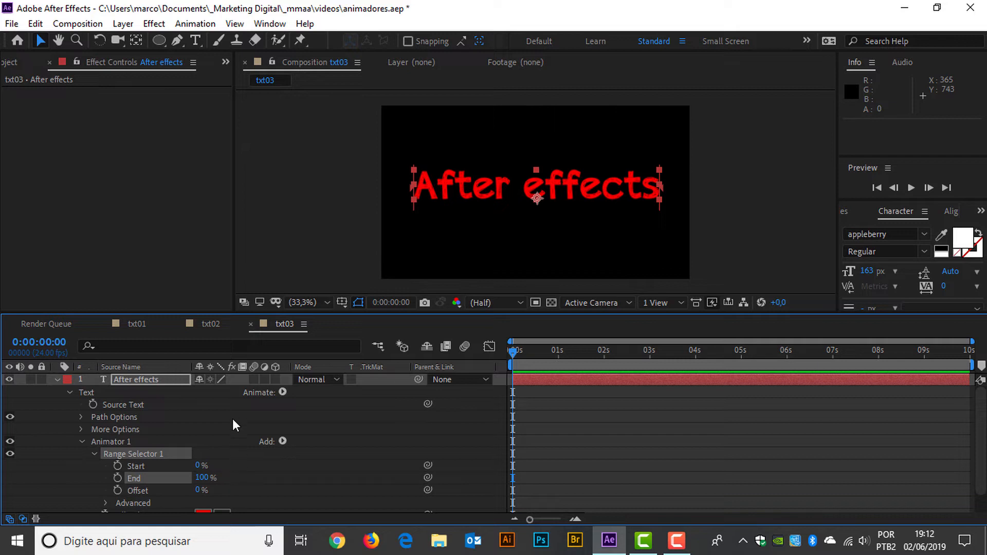
pyautogui.scroll(-2, 230, 426)
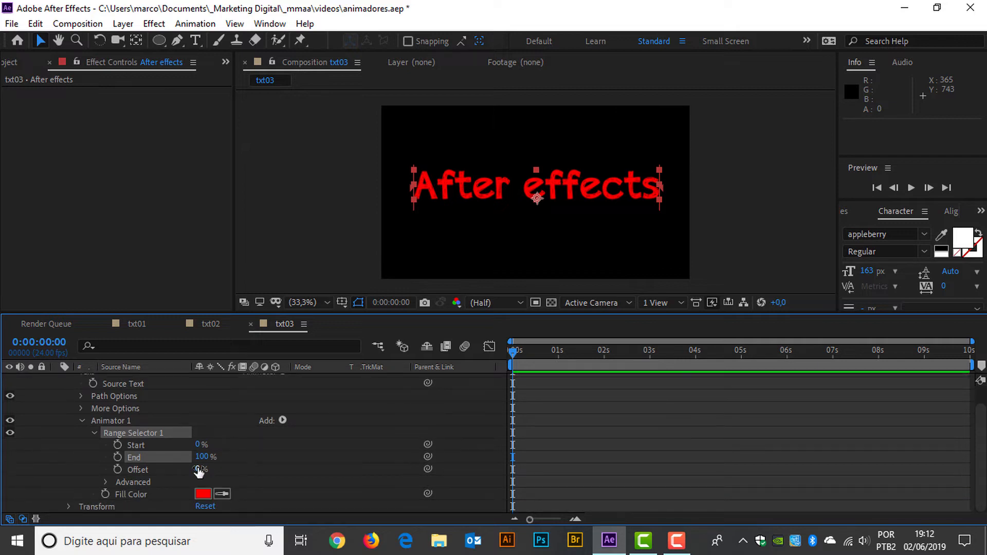
pyautogui.moveTo(199, 472); pyautogui.dragTo(276, 472)
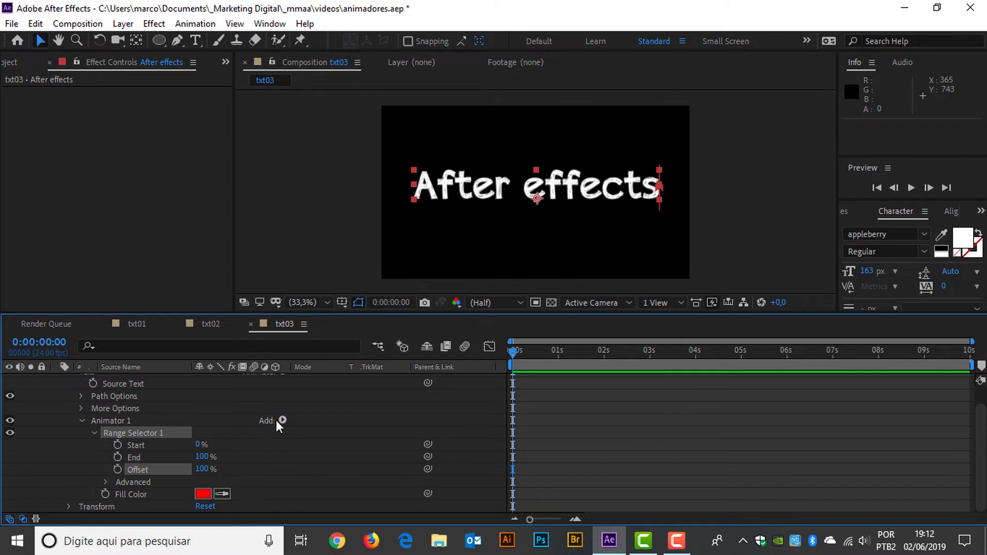
pyautogui.scroll(2, 267, 411)
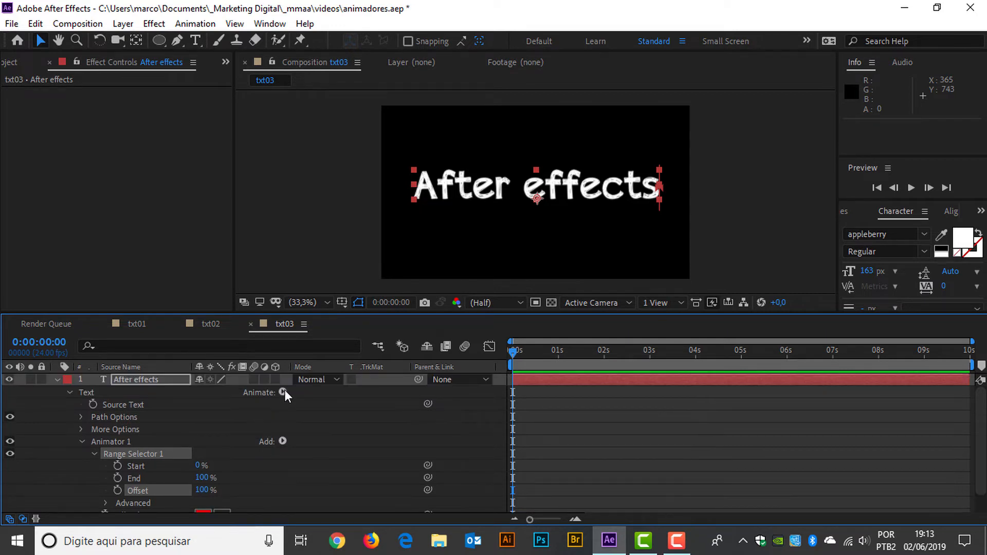
# - Try to add a second RGB Fill Color animator to the text layer while Animator 1's range selector is selected
pyautogui.click(283, 393)
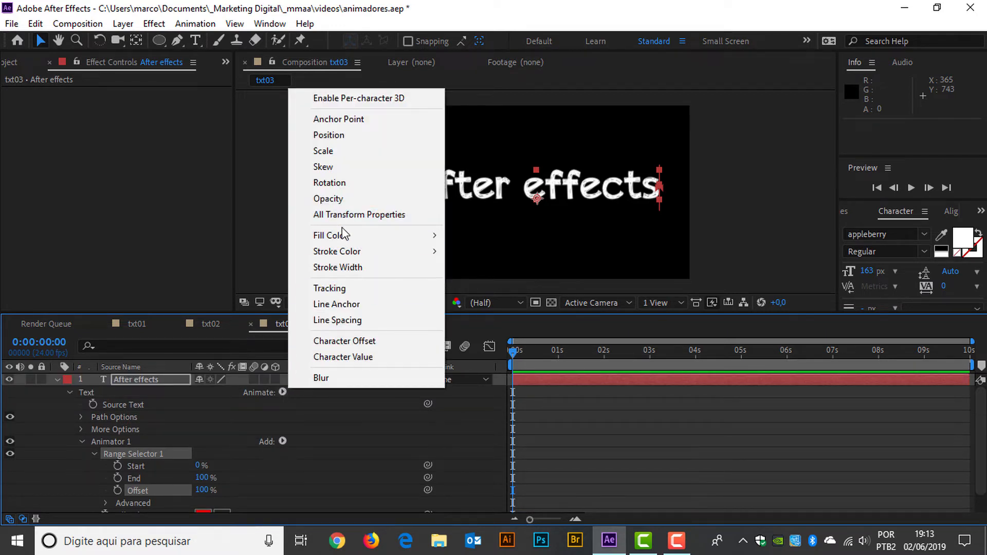
pyautogui.moveTo(436, 237)
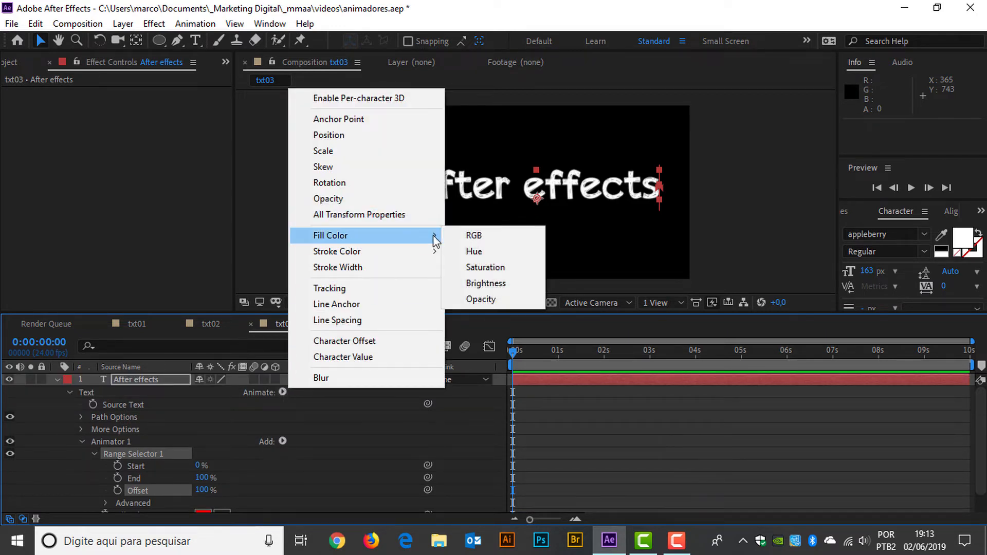
pyautogui.click(474, 236)
pyautogui.scroll(-2, 236, 419)
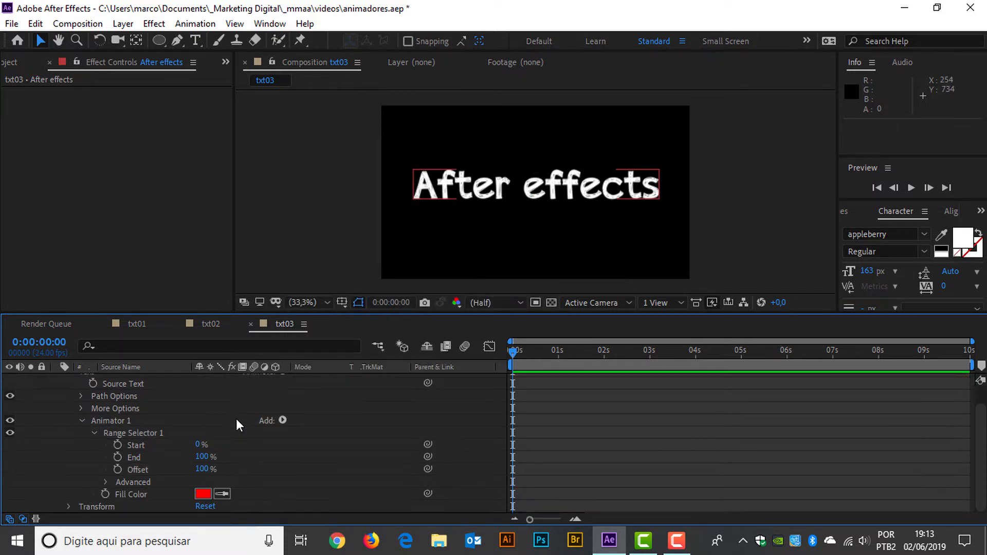
pyautogui.scroll(2, 236, 418)
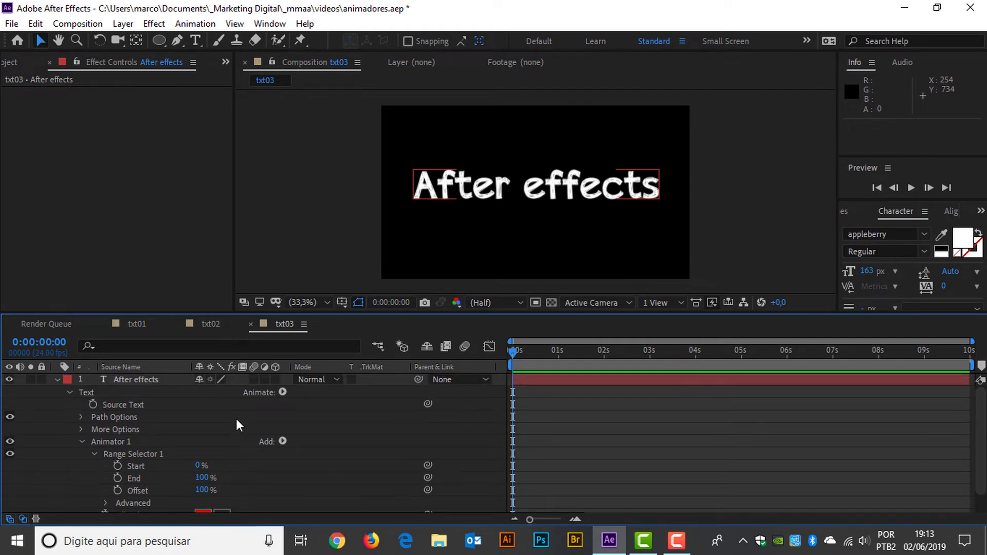
pyautogui.scroll(-2, 236, 424)
pyautogui.scroll(2, 187, 431)
# - Collapse Animator 1 and add a second RGB Fill Color animator to the text layer
pyautogui.click(82, 442)
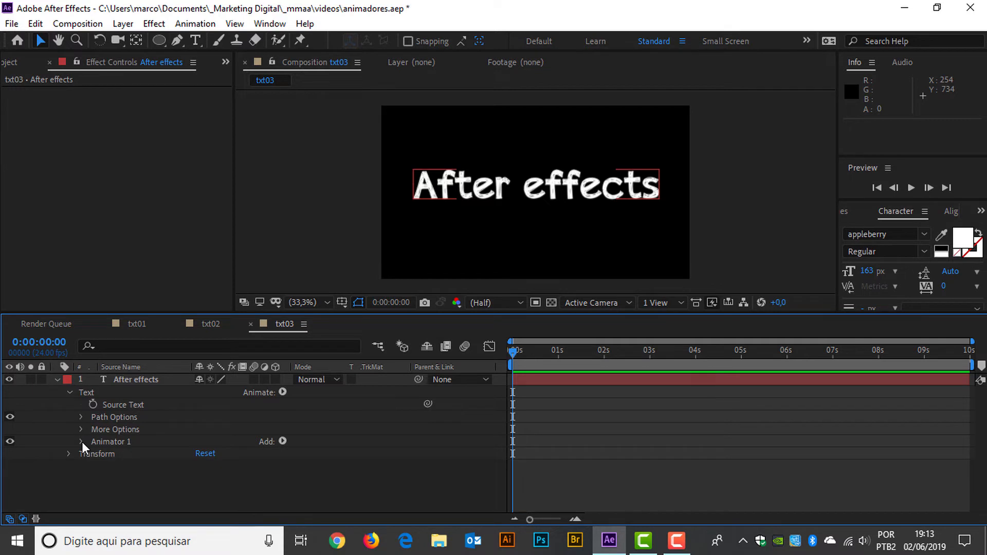
pyautogui.click(283, 391)
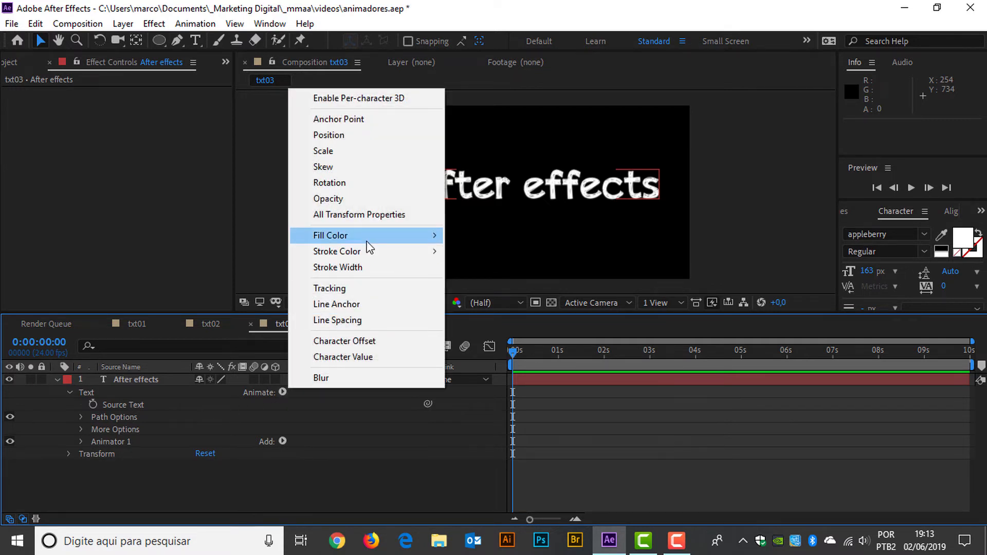
pyautogui.moveTo(368, 236)
pyautogui.click(474, 235)
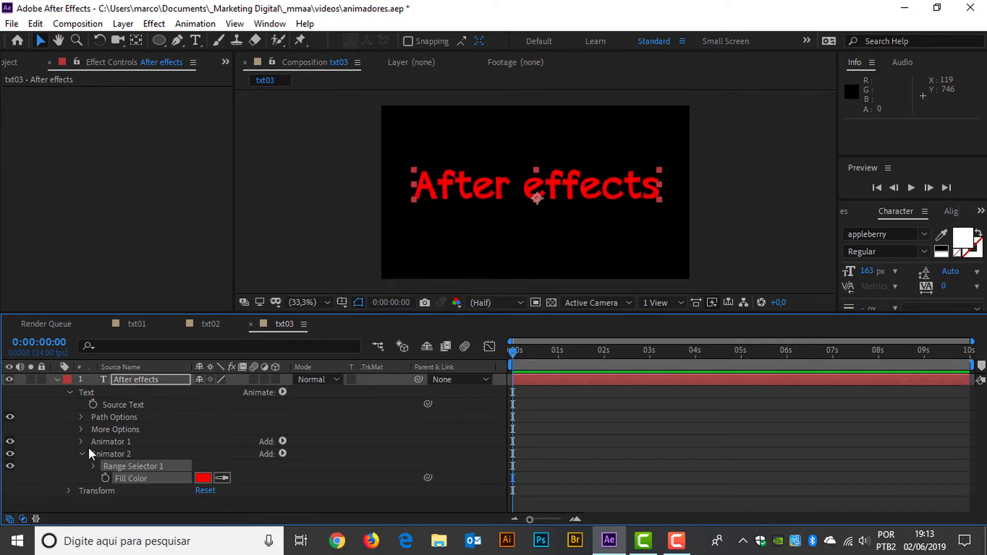
# - Set Animator 2's fill color to blue 0143DA
pyautogui.click(203, 478)
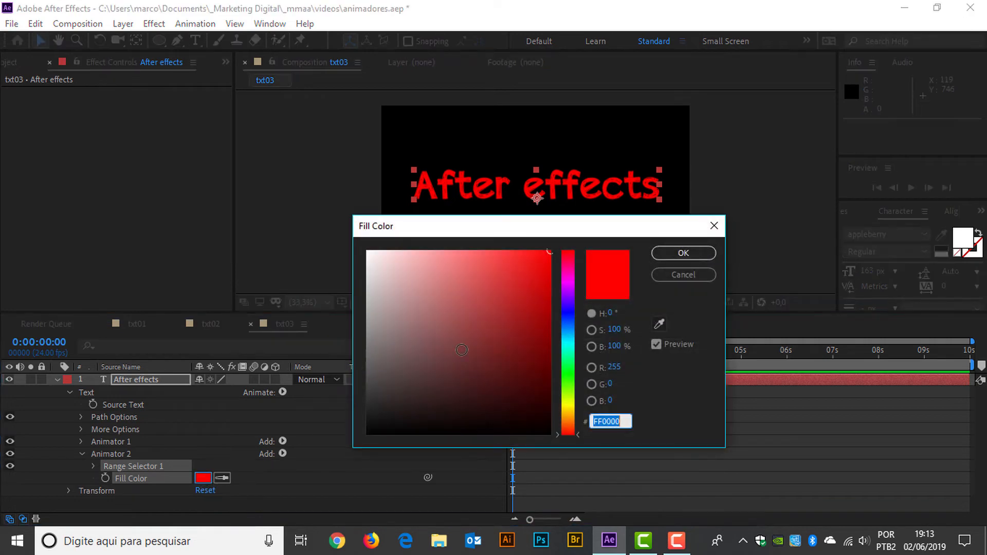
pyautogui.click(568, 322)
pyautogui.moveTo(547, 269); pyautogui.dragTo(549, 277)
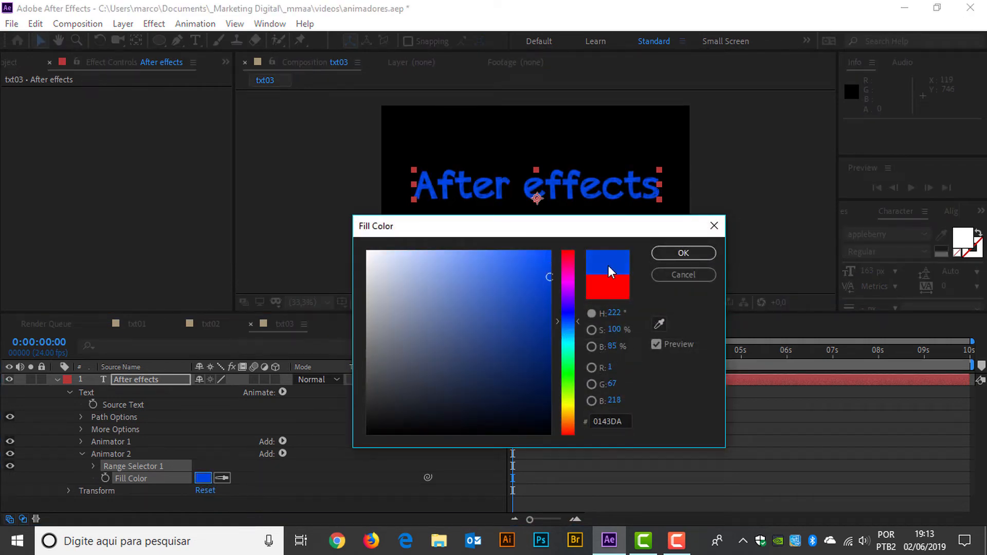
pyautogui.click(656, 255)
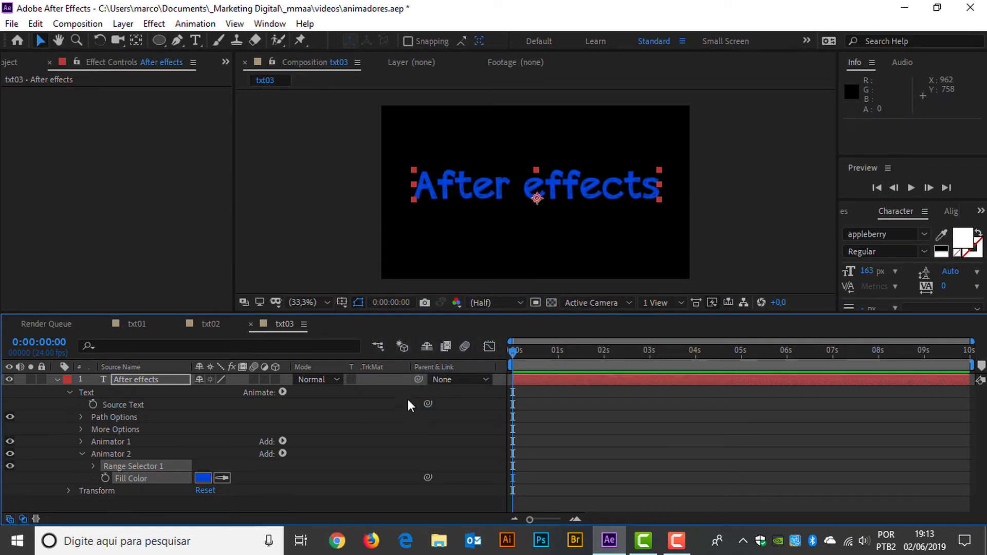
# - Change Animator 2's fill color to a bright yellow
pyautogui.click(212, 478)
pyautogui.click(568, 402)
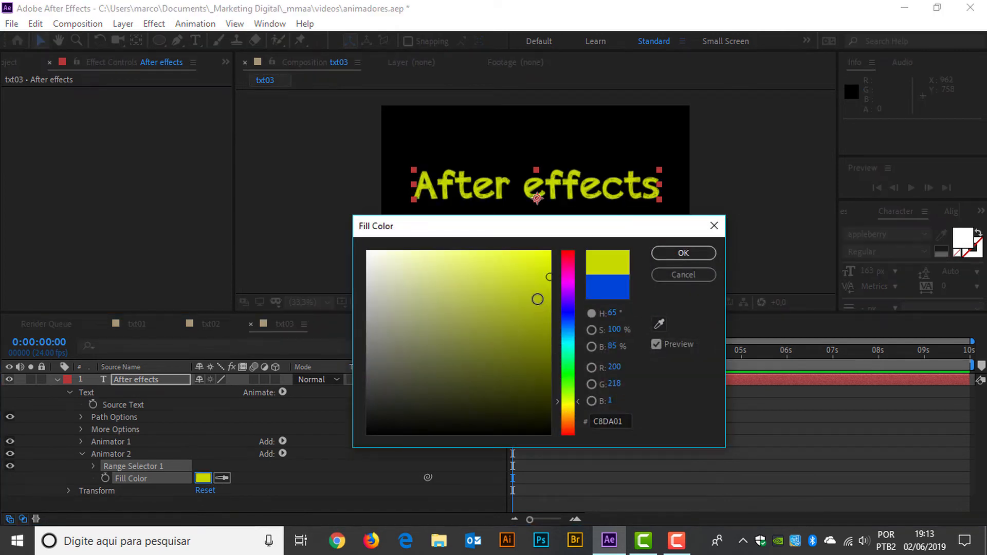
pyautogui.moveTo(538, 300)
pyautogui.mouseDown()
pyautogui.moveTo(533, 282)
pyautogui.moveTo(557, 236)
pyautogui.mouseUp()
pyautogui.click(674, 253)
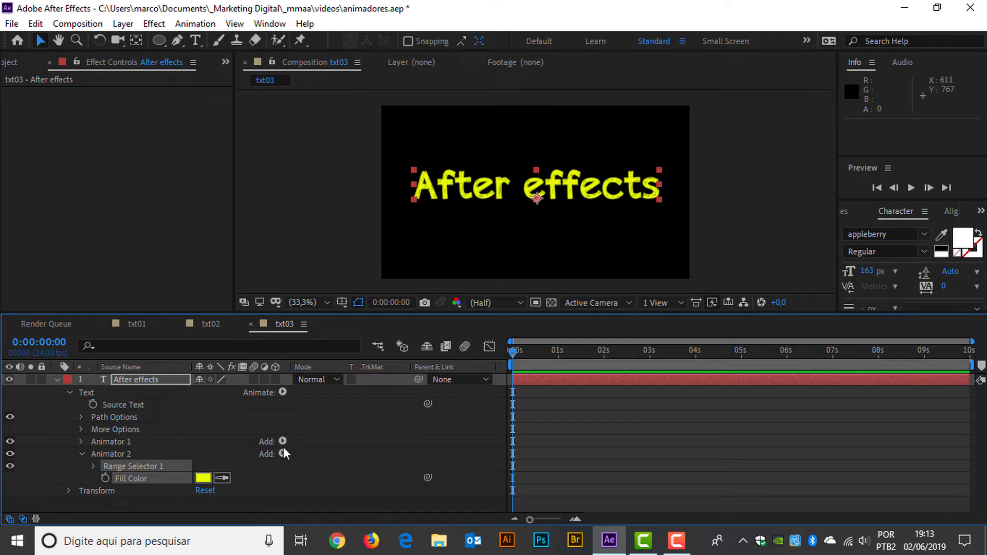
# - Expand Animator 2's range selector and set its Offset to -100%
pyautogui.click(93, 466)
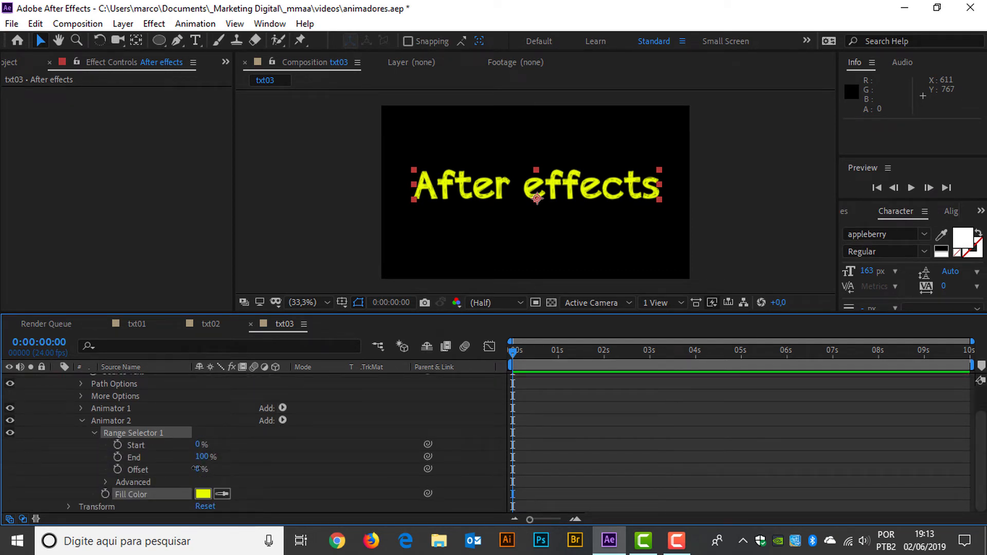
pyautogui.click(198, 470)
pyautogui.click(173, 469)
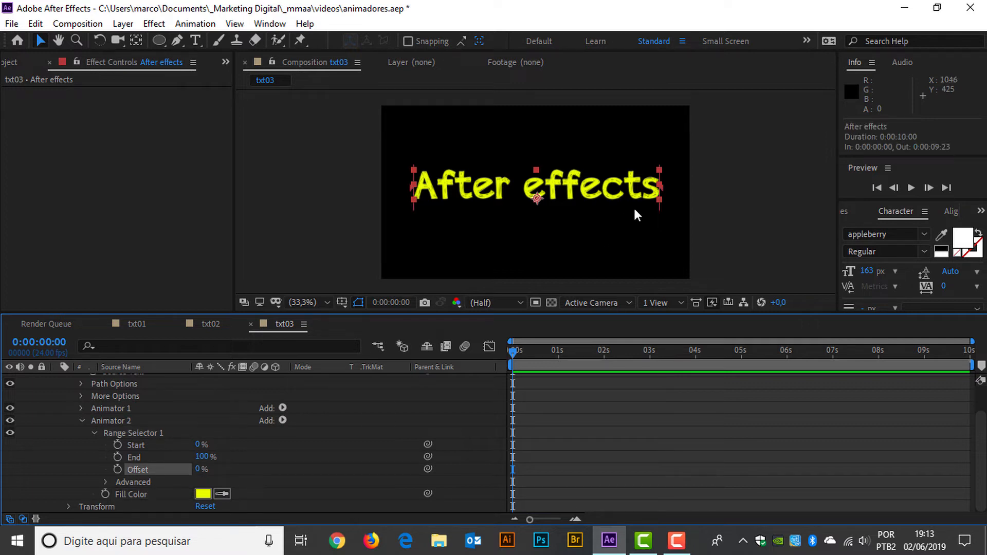
pyautogui.moveTo(197, 469); pyautogui.dragTo(126, 474)
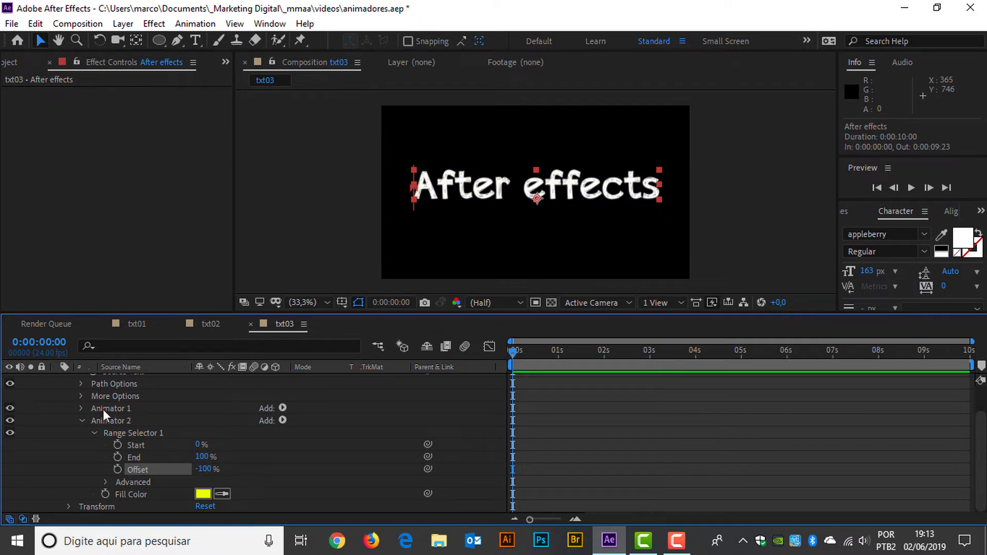
# - Expand Animator 1's properties and set keyframes at 0 s for Start, End and Offset of Animator 2's range selector
pyautogui.click(81, 408)
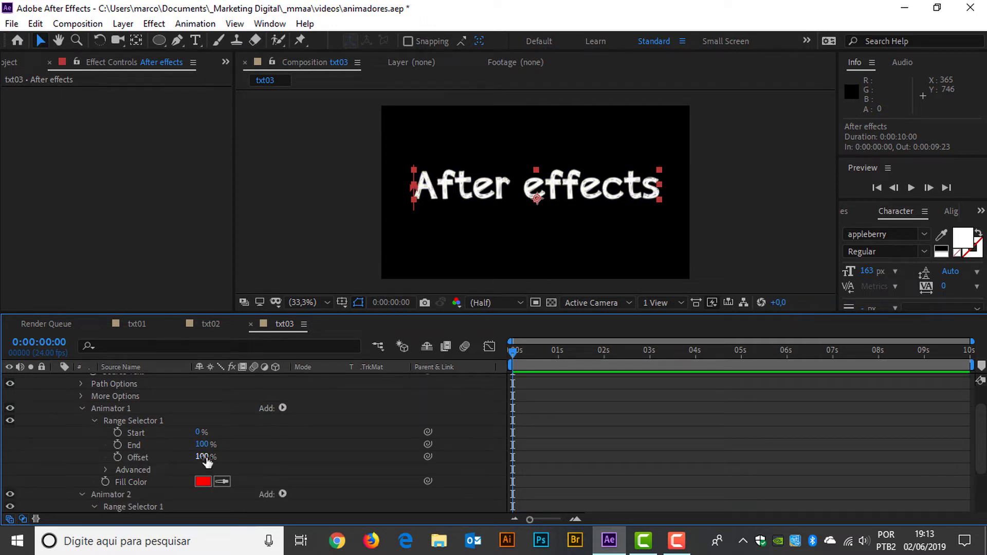
pyautogui.scroll(-3, 267, 453)
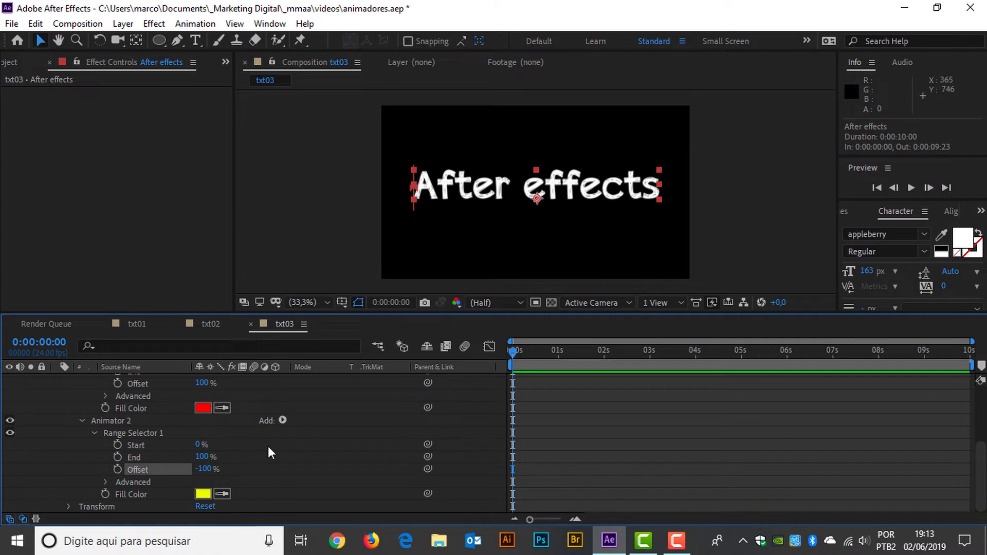
pyautogui.moveTo(522, 358); pyautogui.dragTo(493, 364)
pyautogui.click(117, 445)
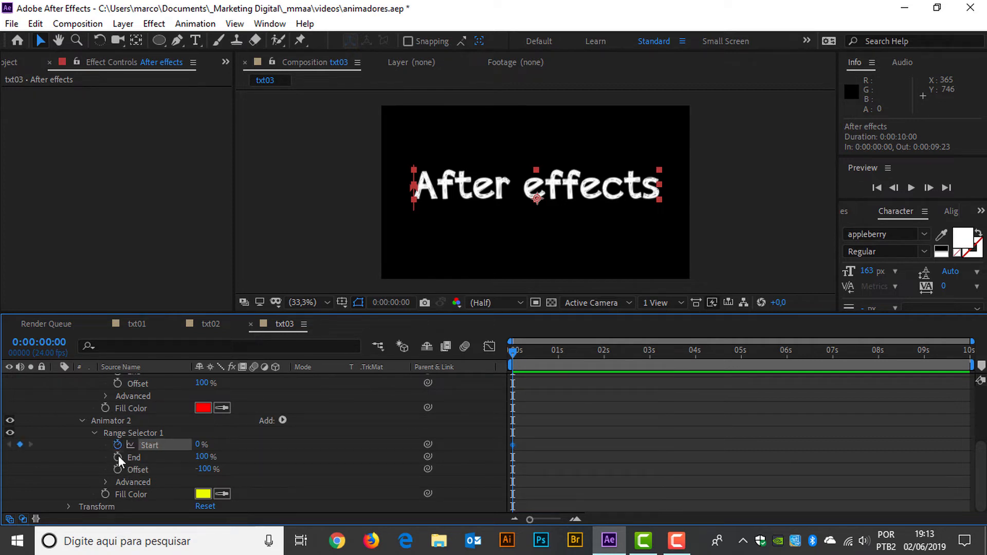
pyautogui.click(118, 457)
pyautogui.click(118, 469)
pyautogui.scroll(3, 121, 424)
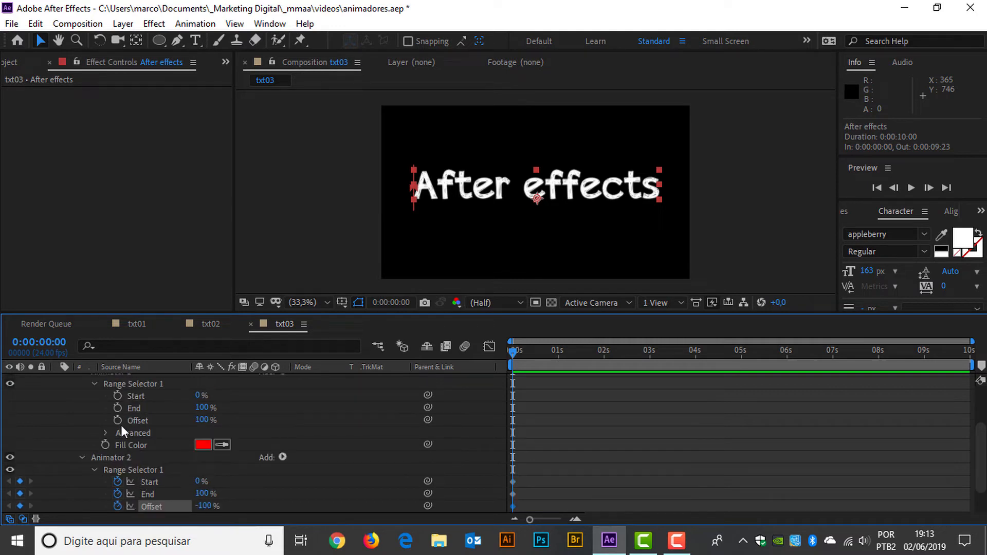
# - Set keyframes at 0 s for Start, End and Offset of Animator 1's range selector
pyautogui.click(118, 395)
pyautogui.click(117, 408)
pyautogui.click(118, 420)
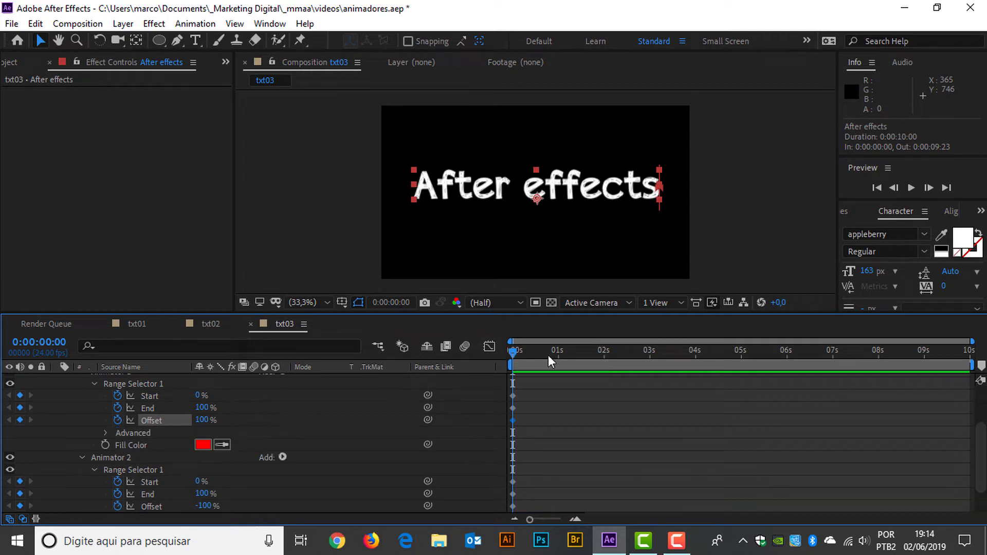
# - At 3 s, set the range selector Offset to -100% for Animator 1 and 100% for Animator 2
pyautogui.moveTo(548, 355); pyautogui.dragTo(646, 370)
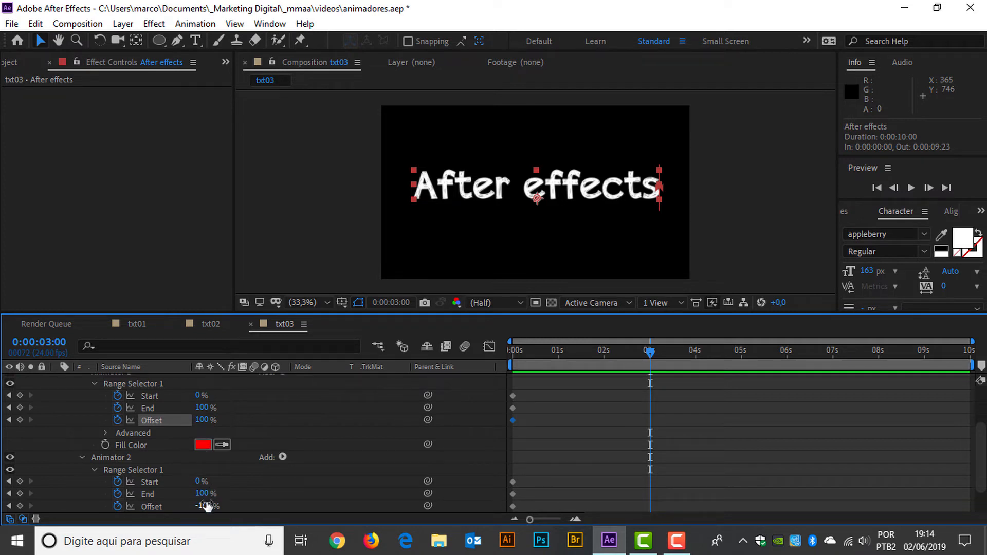
pyautogui.click(205, 421)
pyautogui.write('-100')
pyautogui.press('Return')
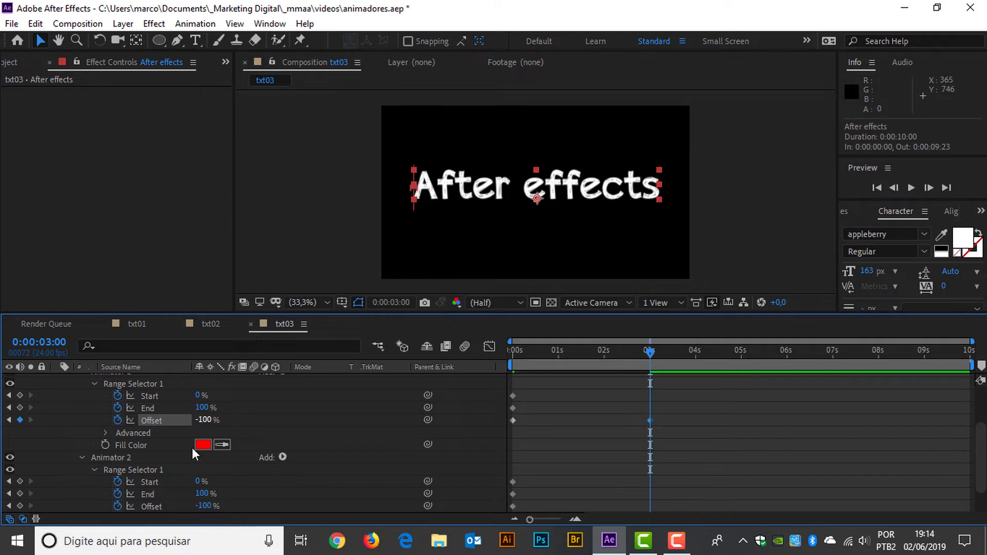
pyautogui.click(205, 507)
pyautogui.write('100')
pyautogui.press('Return')
# - Return to 0 s and preview the color animation of the text
pyautogui.moveTo(650, 355); pyautogui.dragTo(442, 393)
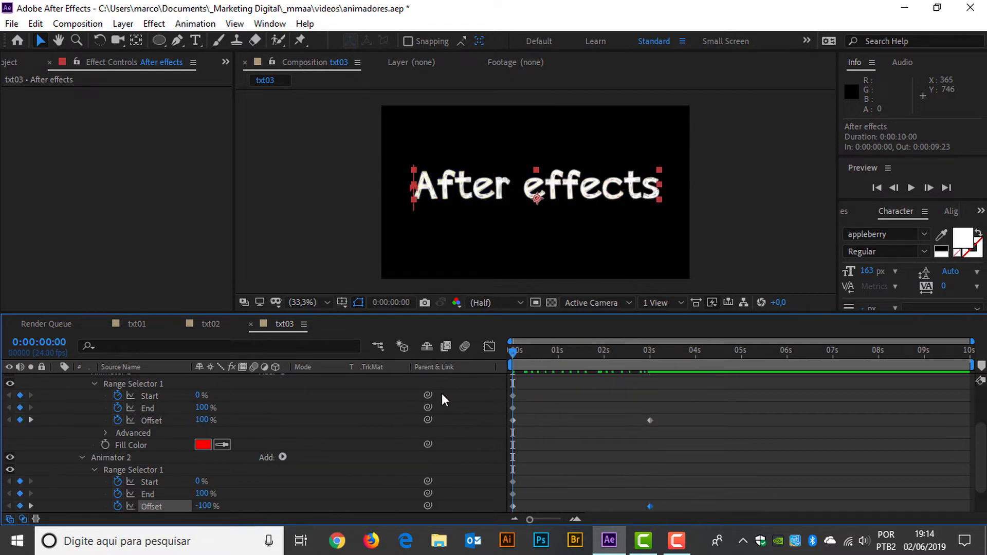
pyautogui.press('space')
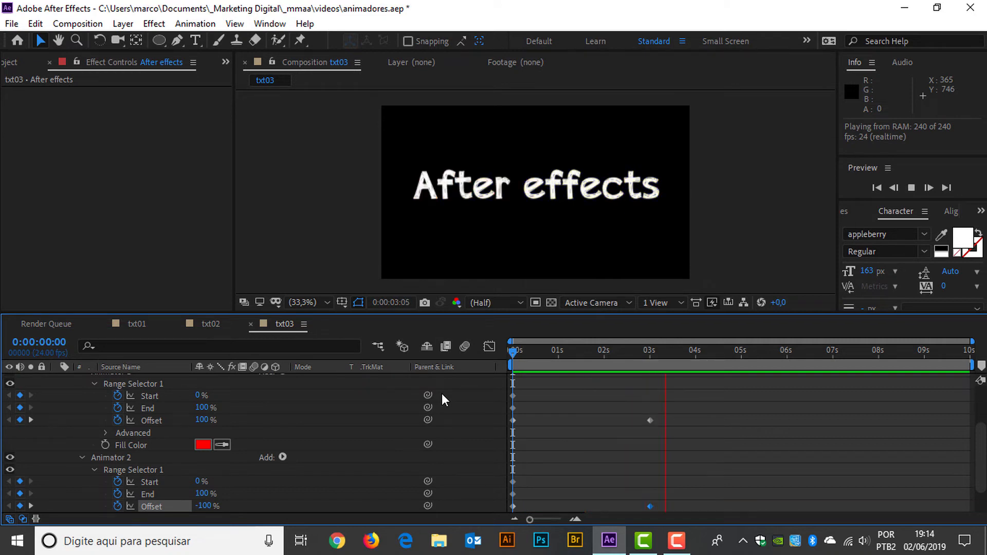
pyautogui.press('space')
pyautogui.press('space')
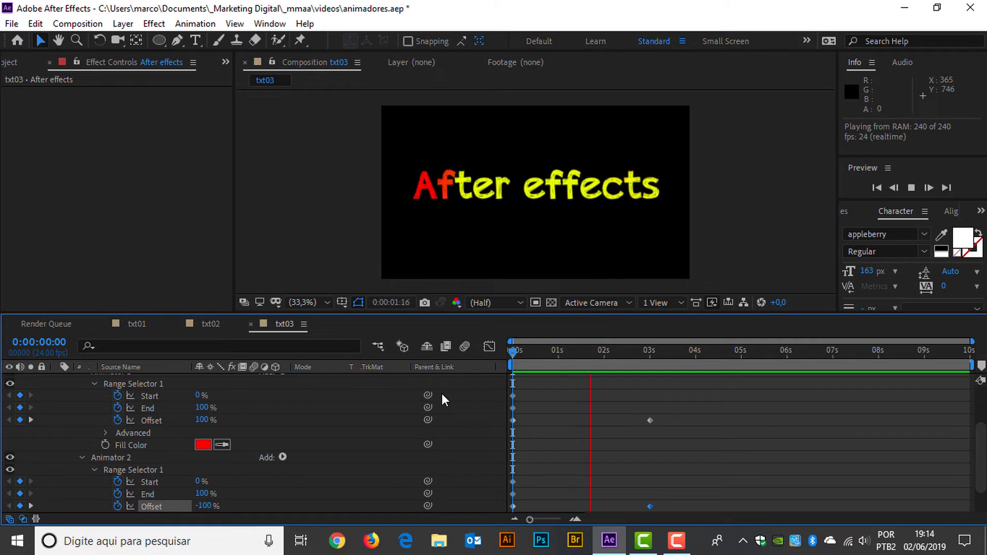
pyautogui.press('space')
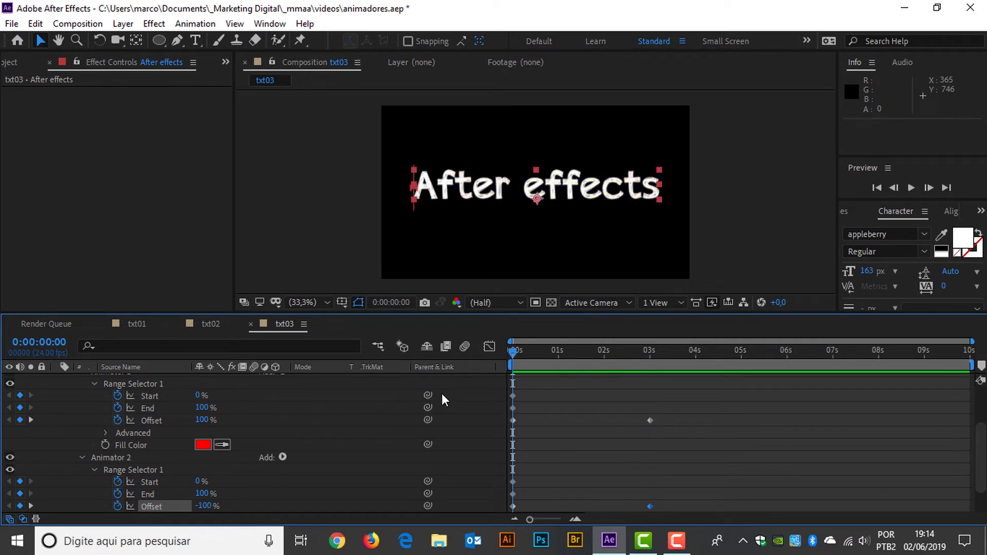
# - At 0:00:01:23, set Start and End to 70% and 49% for Animator 1's range selector, and 38% and 52% for Animator 2's
pyautogui.moveTo(637, 352); pyautogui.dragTo(603, 355)
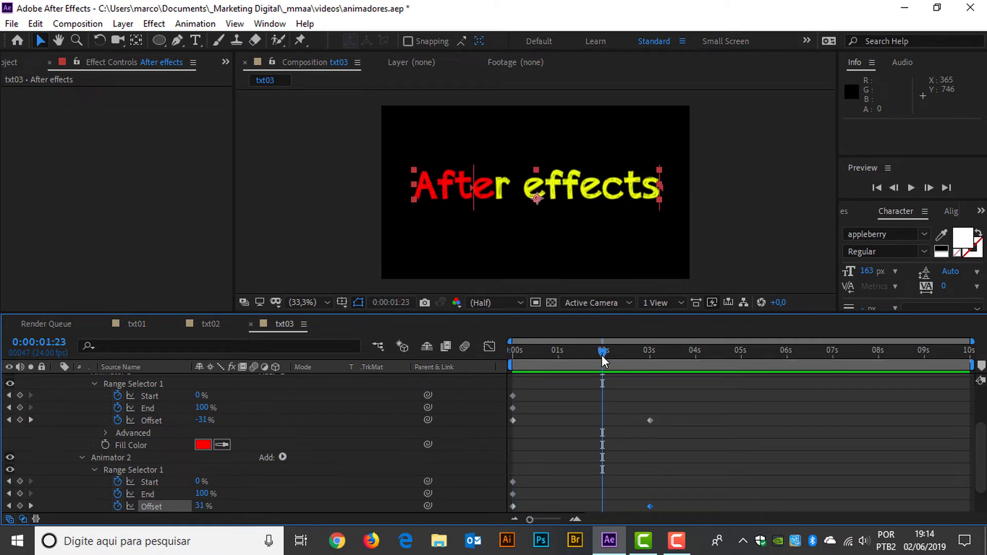
pyautogui.moveTo(197, 396); pyautogui.dragTo(174, 409)
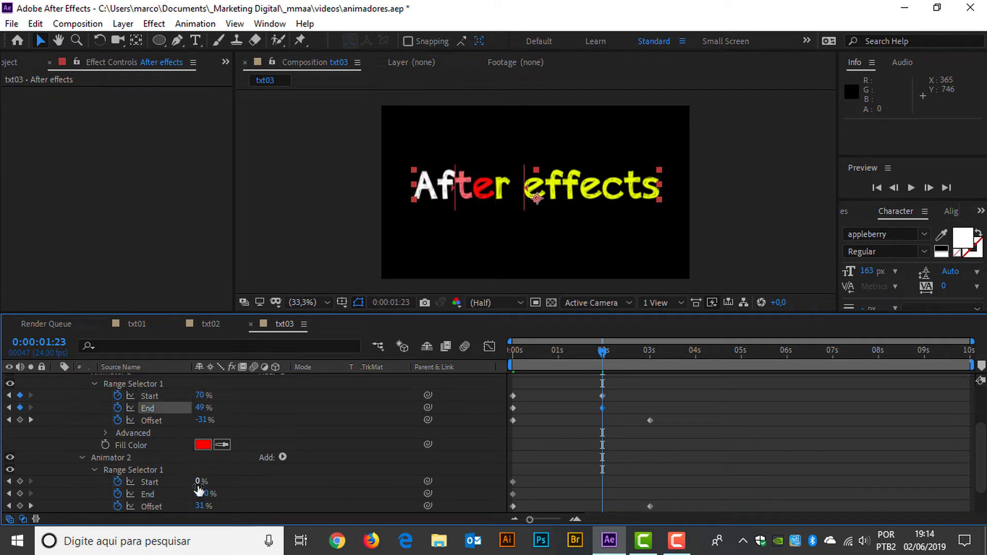
pyautogui.moveTo(198, 481); pyautogui.dragTo(171, 493)
# - Preview the revised animation, return to 0 s and save the project
pyautogui.press('space')
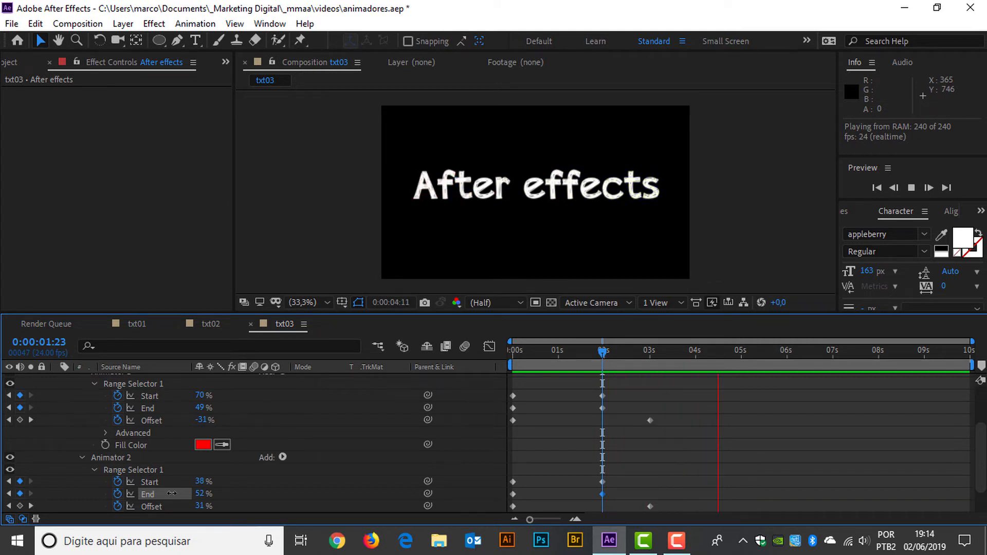
pyautogui.press('space')
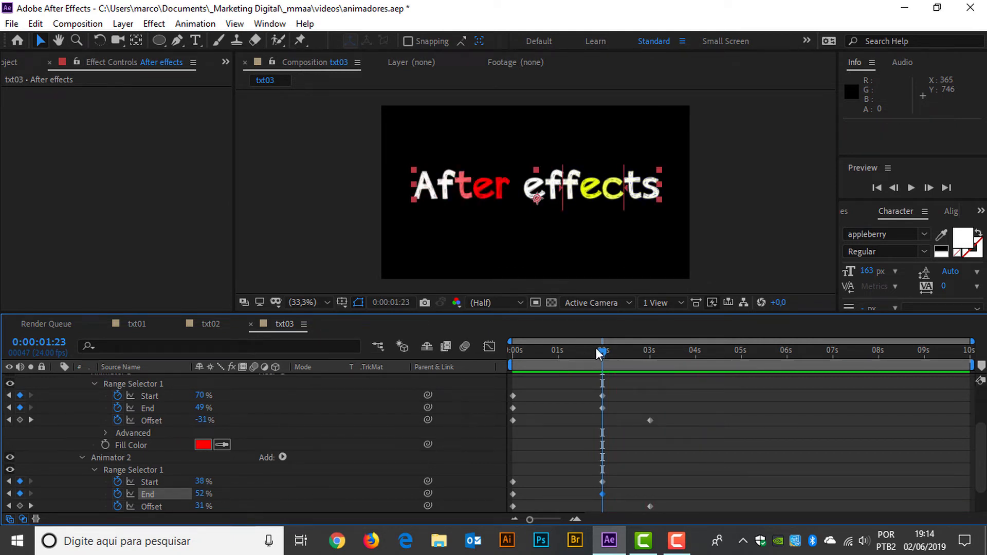
pyautogui.moveTo(596, 348); pyautogui.dragTo(487, 359)
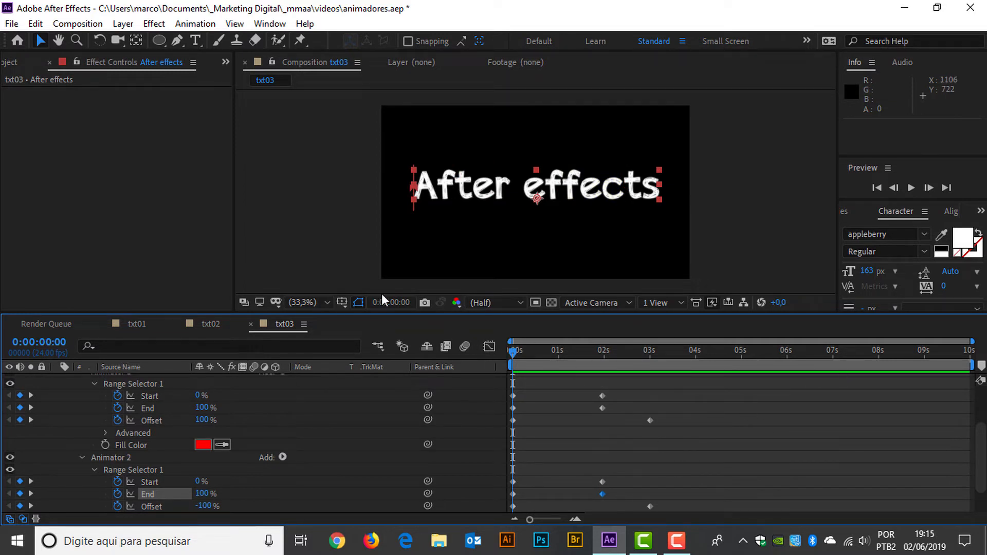
pyautogui.hotkey('ctrl', 's')
pyautogui.click(122, 23)
pyautogui.moveTo(148, 48)
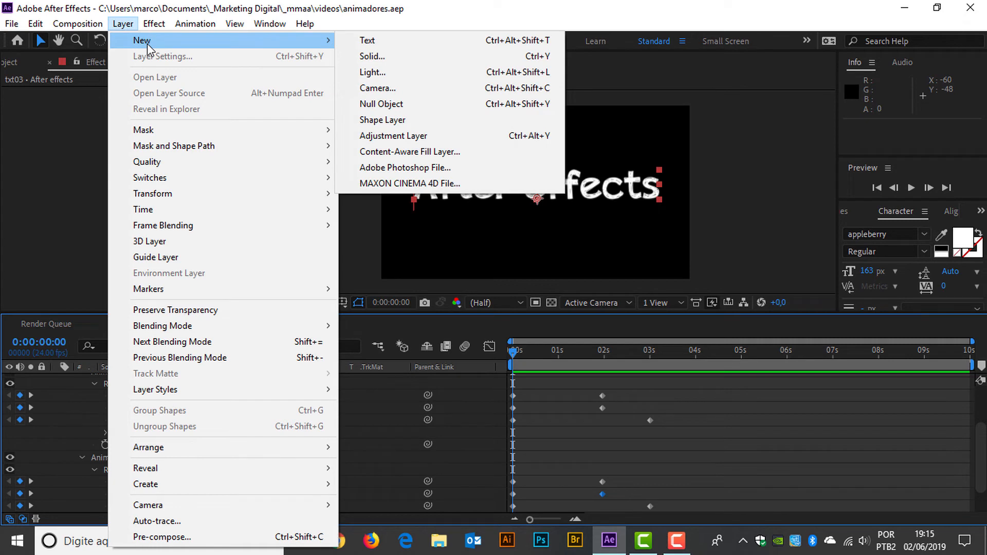
pyautogui.click(438, 44)
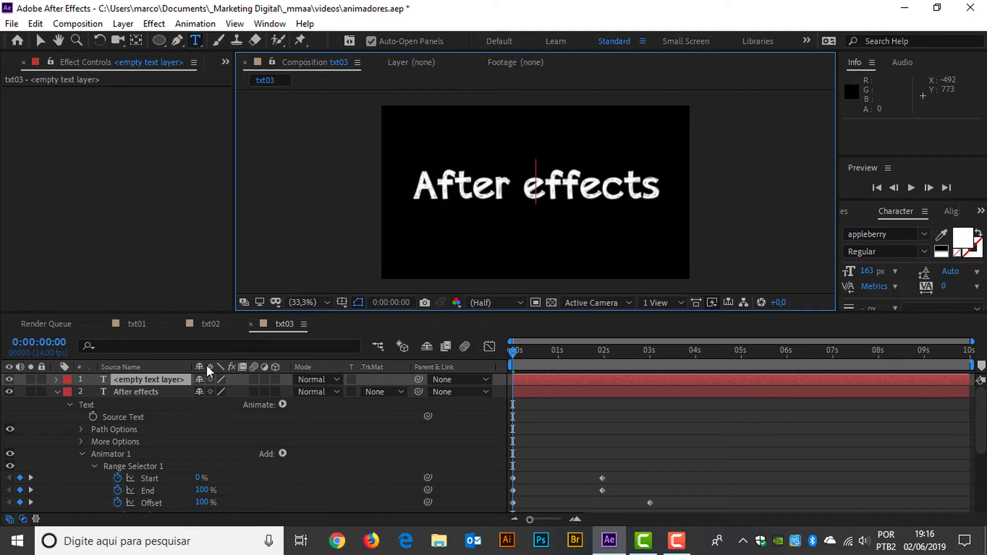
pyautogui.press('Escape')
# - Create a new 1280 x 720 px, 24 fps, 10-second composition named TXt04
pyautogui.click(78, 24)
pyautogui.click(96, 40)
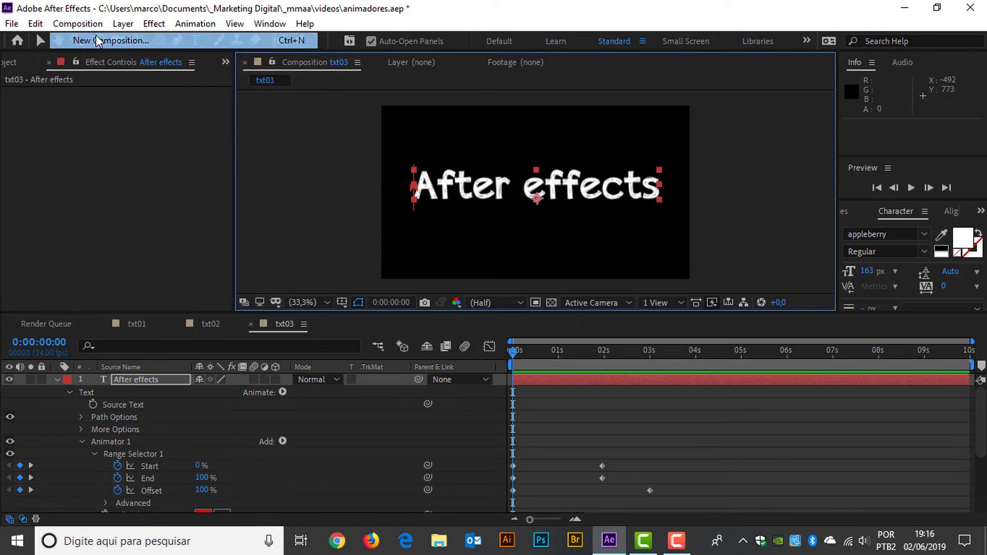
pyautogui.write('TX')
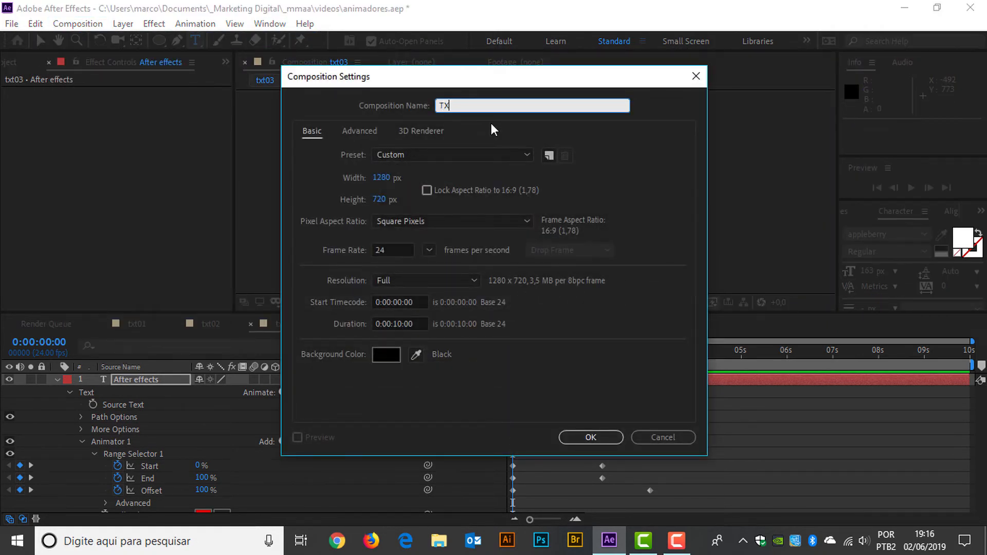
pyautogui.write('t04')
pyautogui.press('Return')
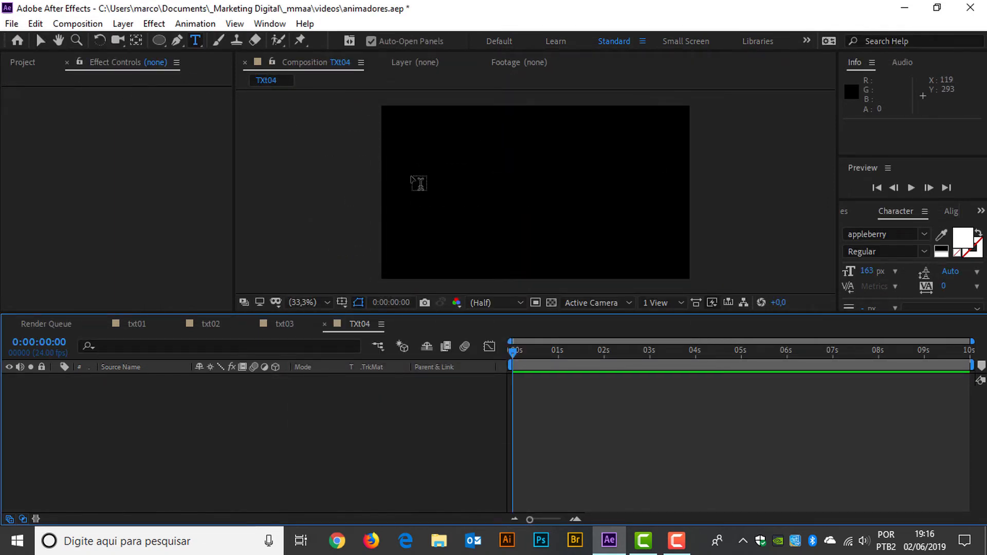
# - Add a text layer reading "Multimidia & Arte" to the composition
pyautogui.click(419, 183)
pyautogui.write('Mul')
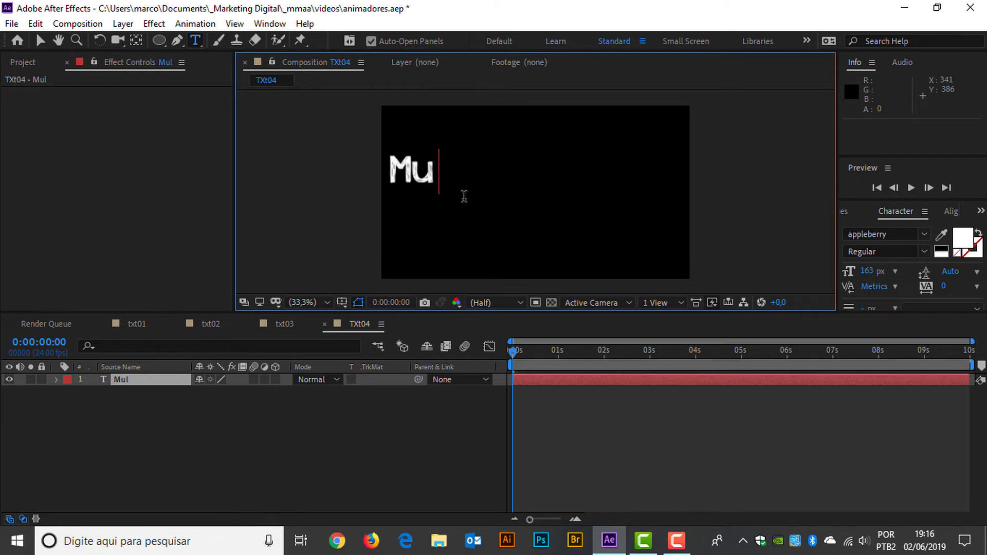
pyautogui.write('timidia')
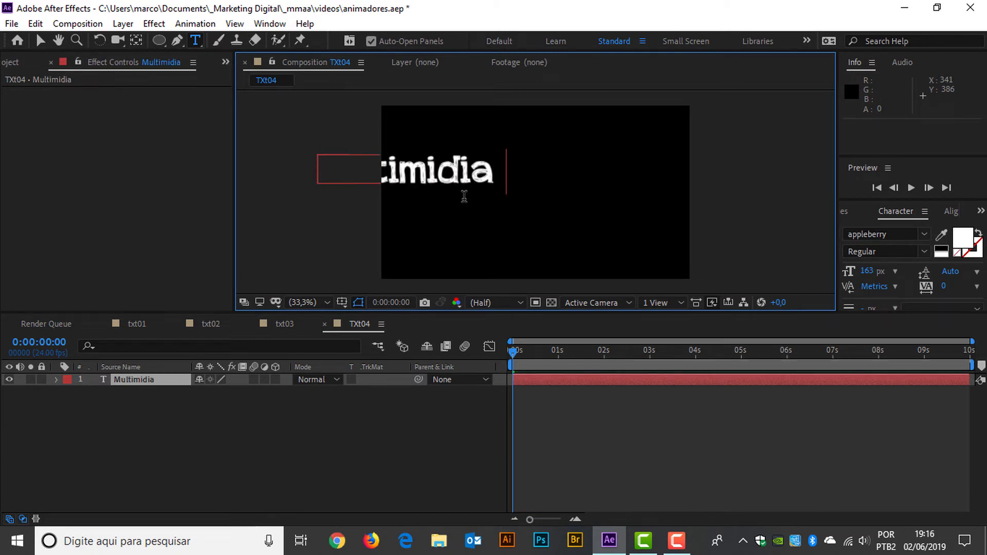
pyautogui.write(' & Arte')
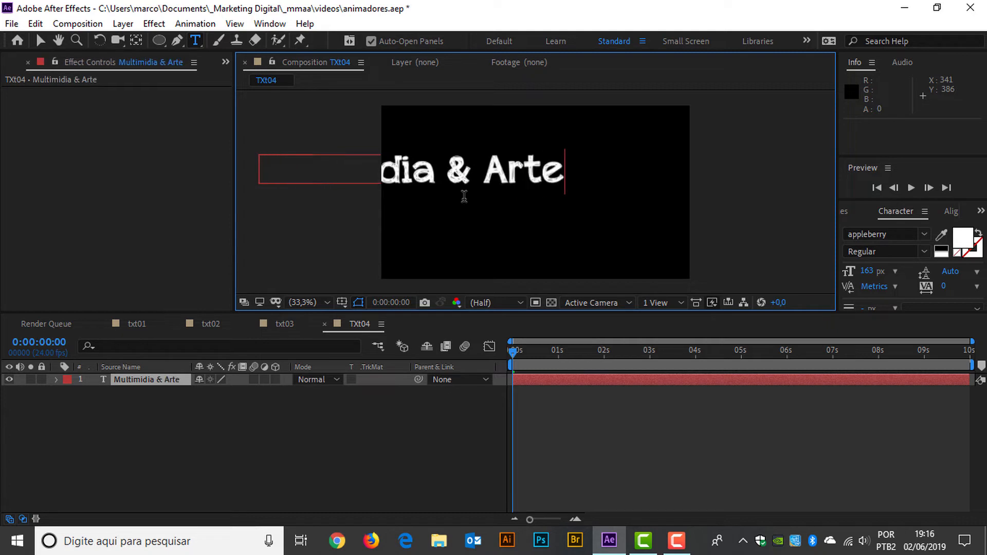
# - Reduce the text's font size to 110 px and move it near the frame's center, at about 609, 390
pyautogui.click(40, 40)
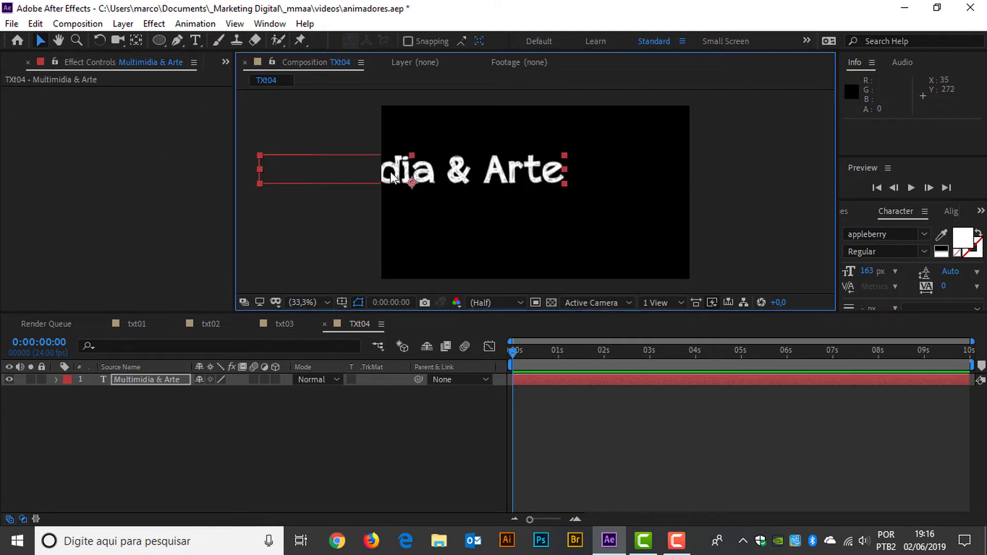
pyautogui.moveTo(391, 177); pyautogui.dragTo(512, 198)
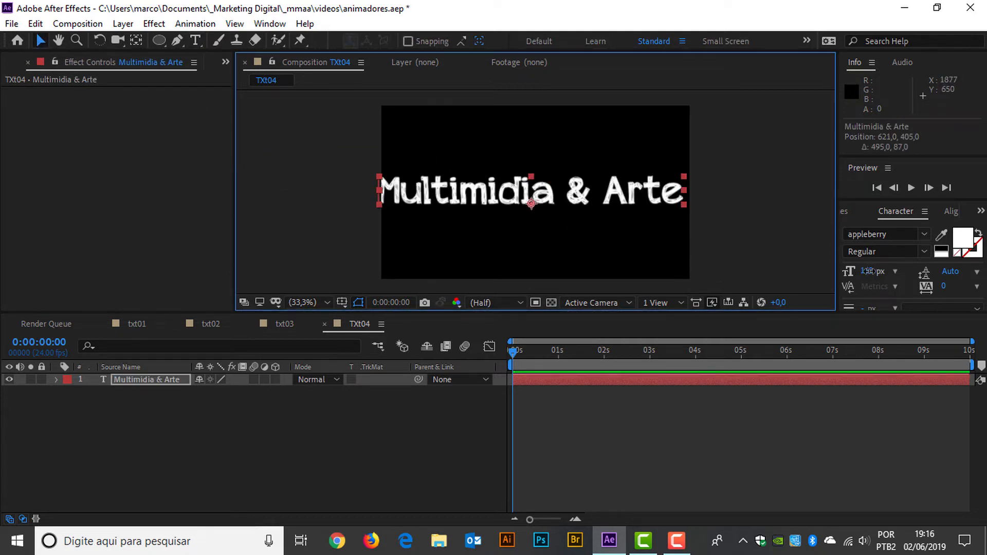
pyautogui.moveTo(869, 271); pyautogui.dragTo(841, 279)
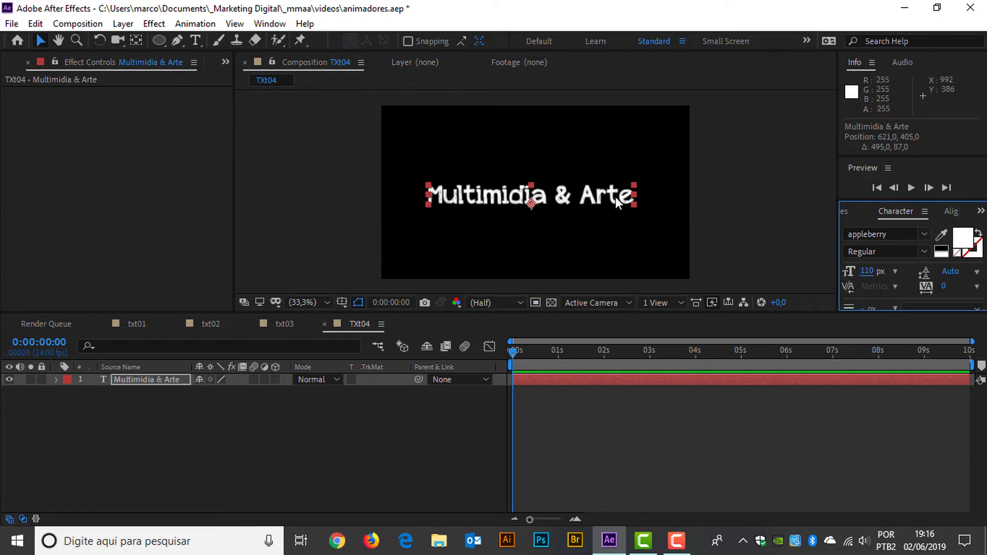
pyautogui.moveTo(616, 197); pyautogui.dragTo(609, 193)
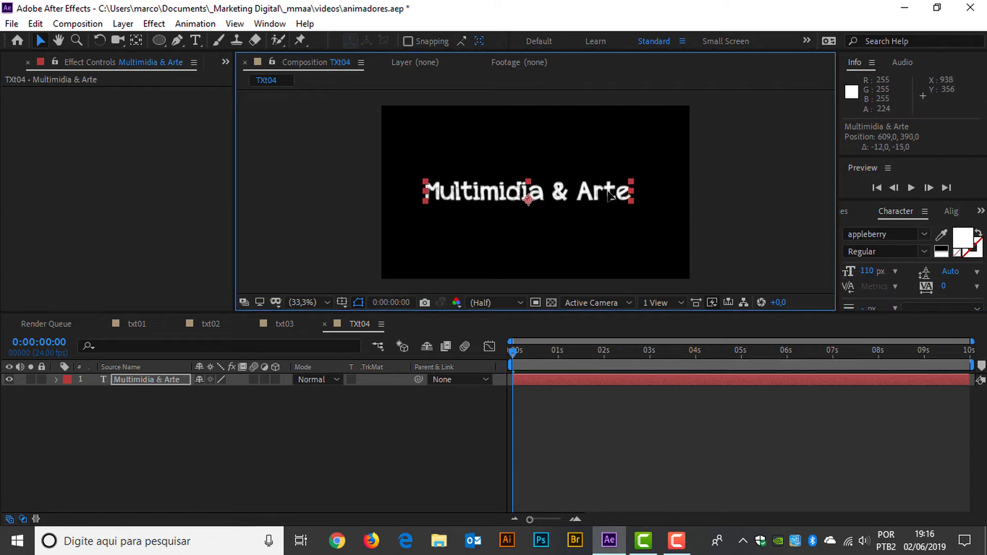
# - Expand the "Multimidia & Arte" layer and enable Per-character 3D for its text
pyautogui.click(276, 379)
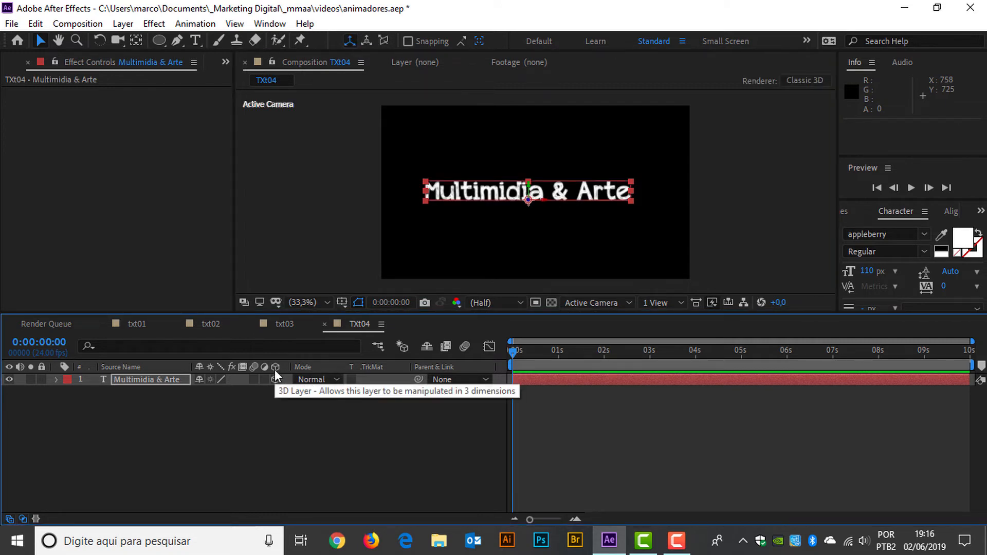
pyautogui.click(276, 379)
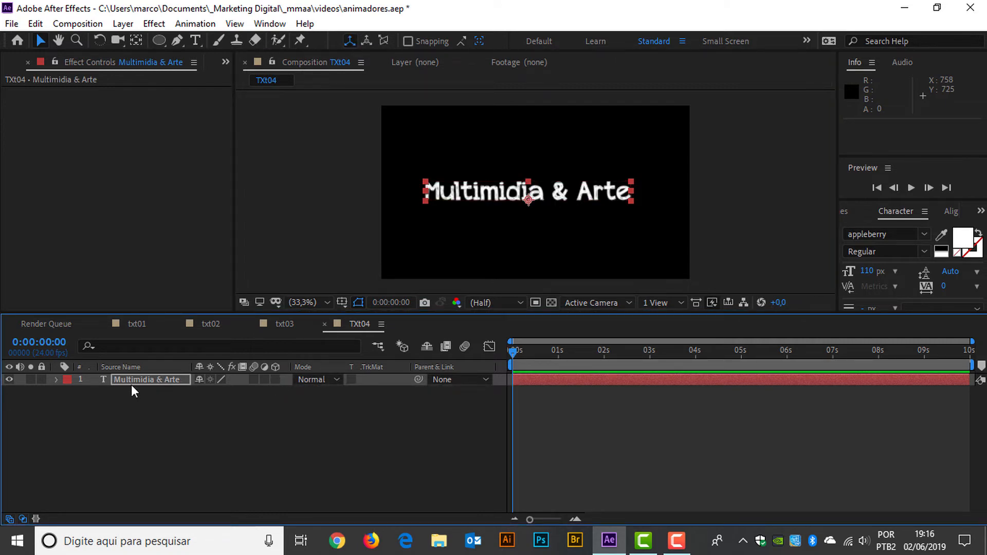
pyautogui.click(56, 380)
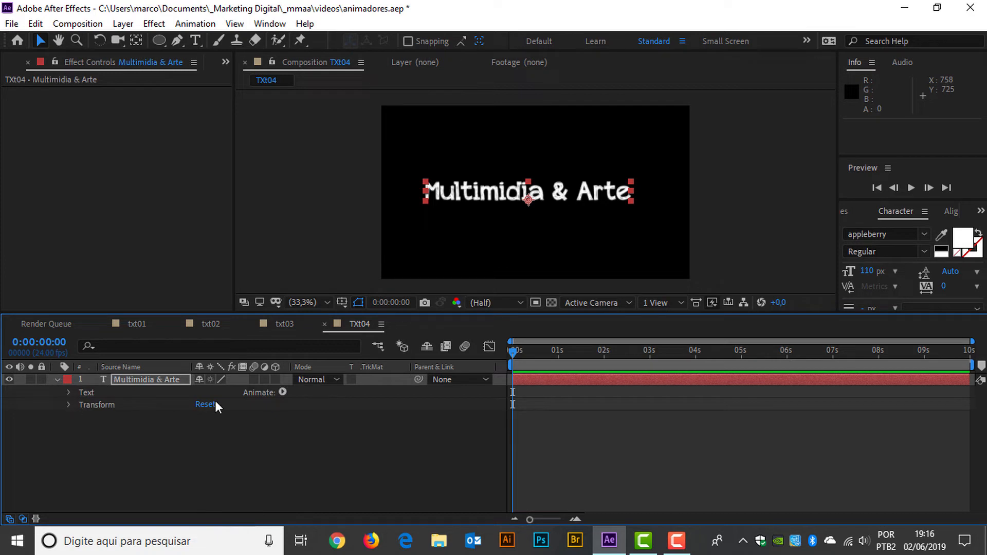
pyautogui.click(283, 392)
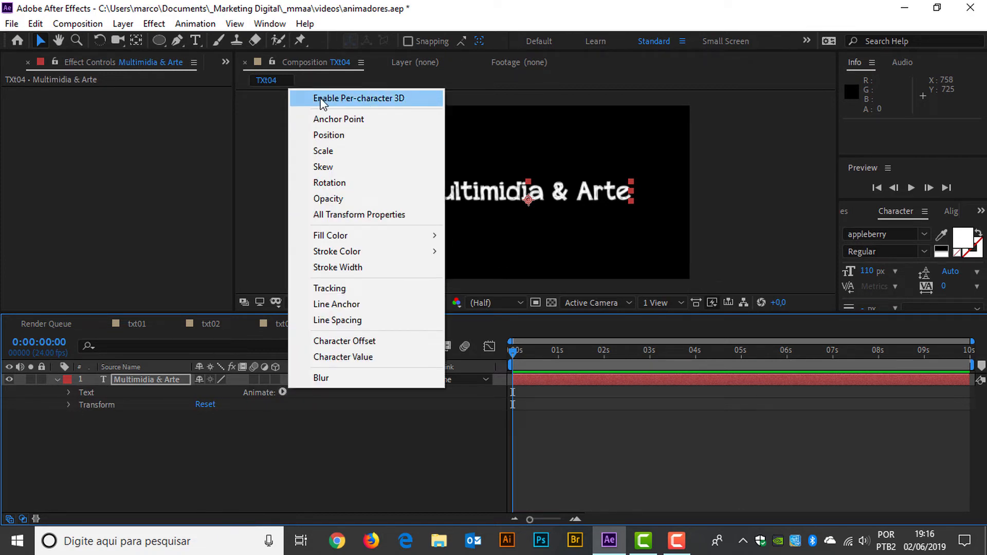
pyautogui.click(366, 102)
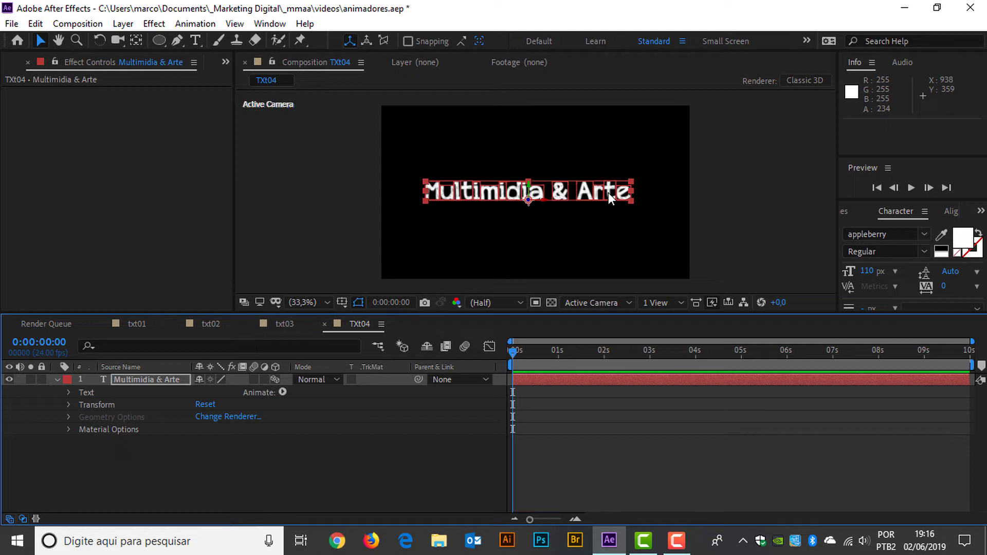
# - Add a Rotation animator to the "Multimidia & Arte" text and expand its range selector properties
pyautogui.click(69, 405)
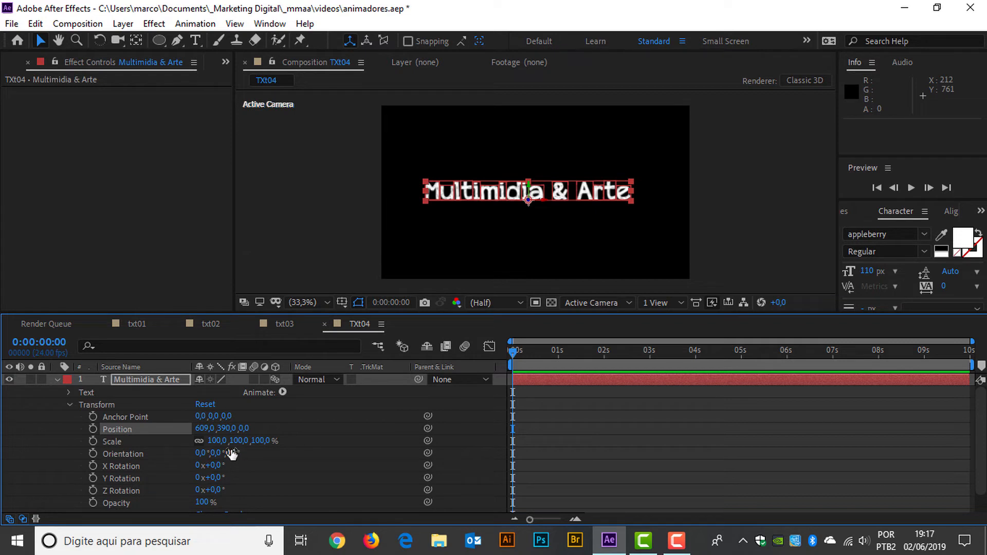
pyautogui.click(283, 392)
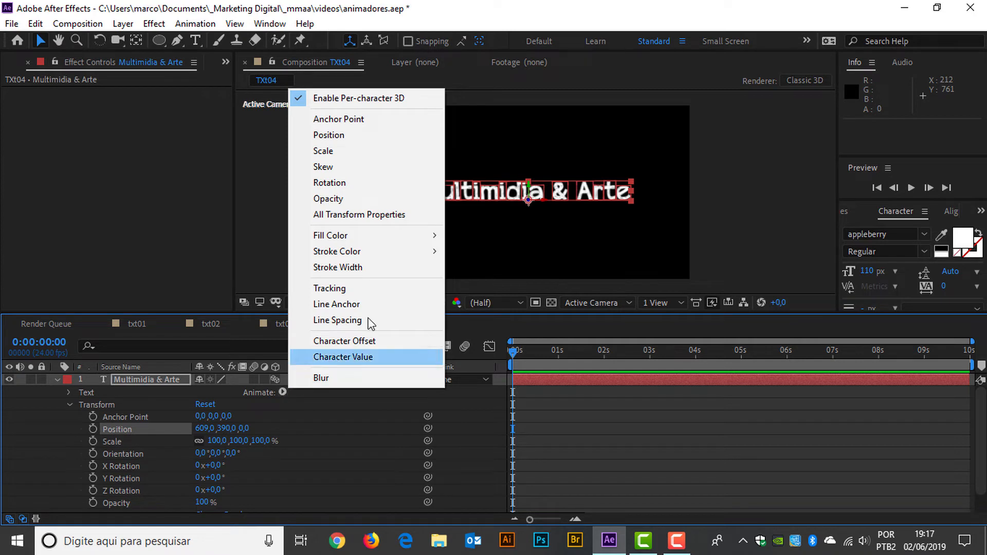
pyautogui.click(374, 187)
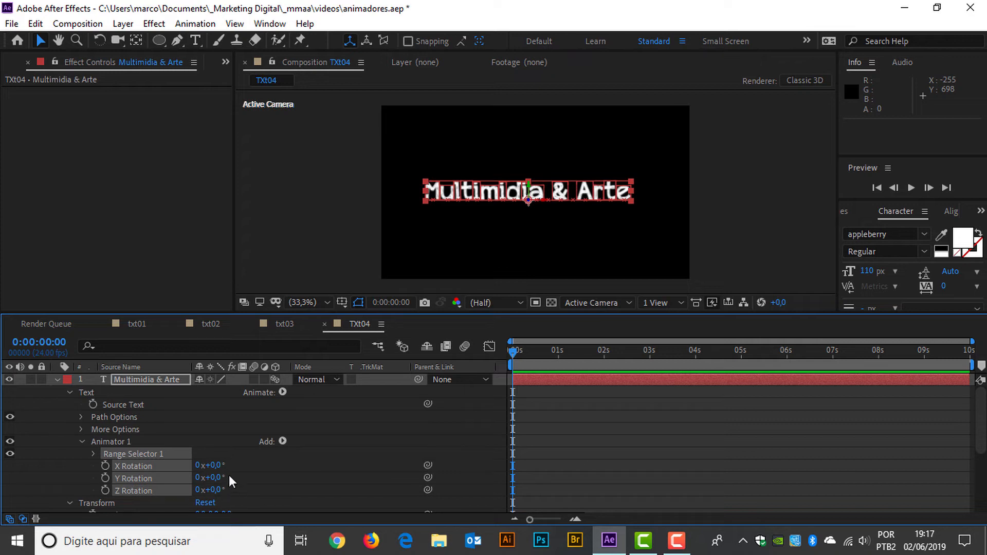
pyautogui.click(93, 453)
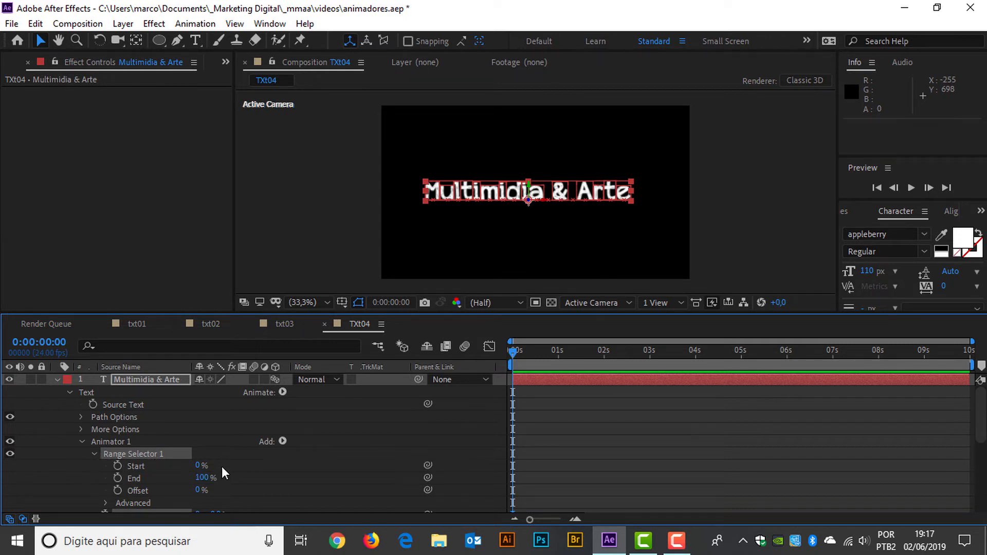
pyautogui.scroll(-3, 221, 467)
pyautogui.scroll(-1, 221, 466)
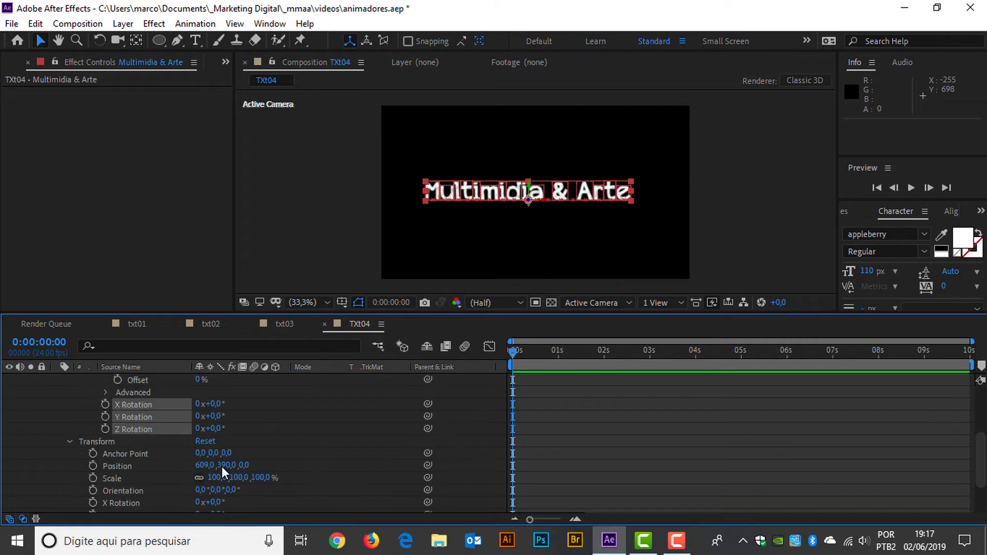
pyautogui.scroll(1, 221, 467)
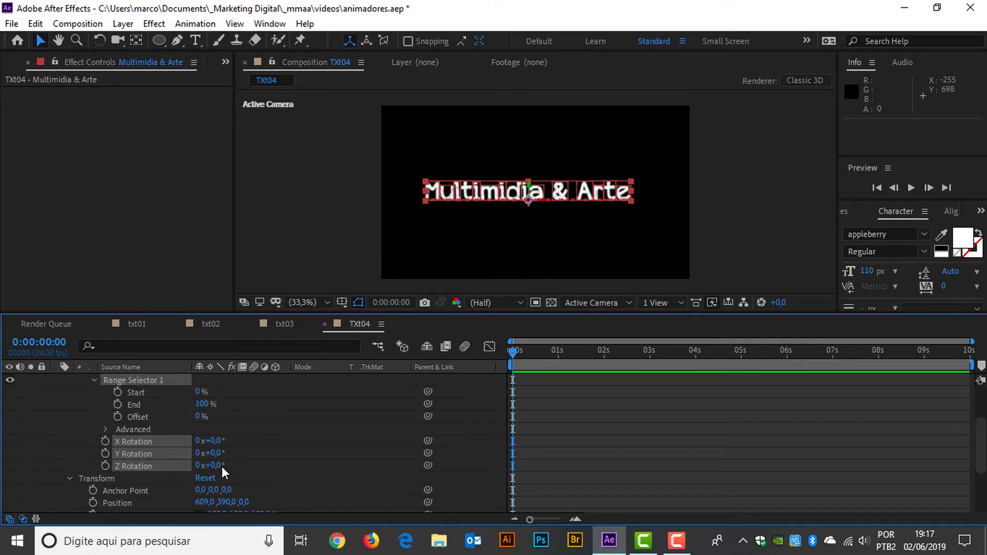
# - Try the layer's Z position at 48 and return it to 0, and try rotating the characters on the animator's Z axis before undoing it
pyautogui.scroll(-1, 221, 467)
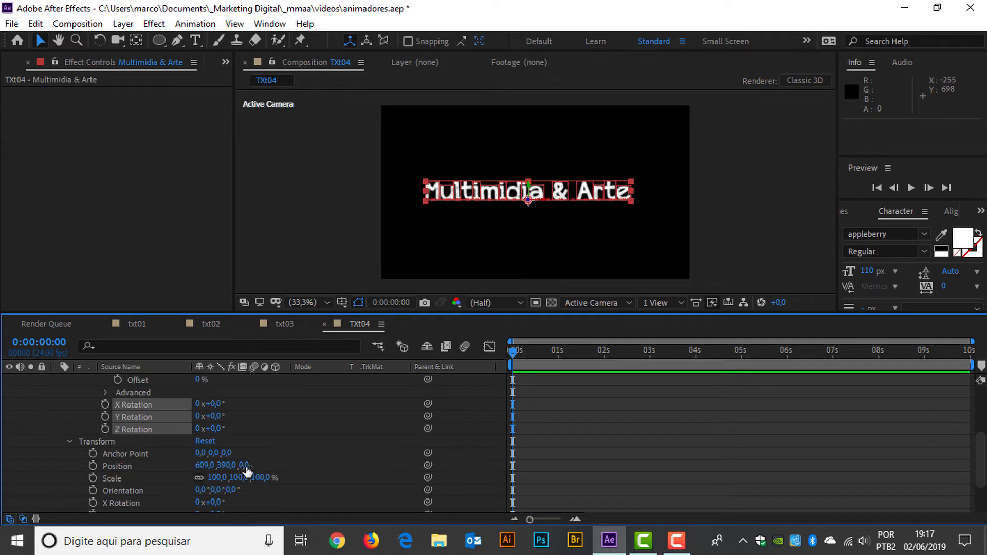
pyautogui.moveTo(247, 470); pyautogui.dragTo(271, 472)
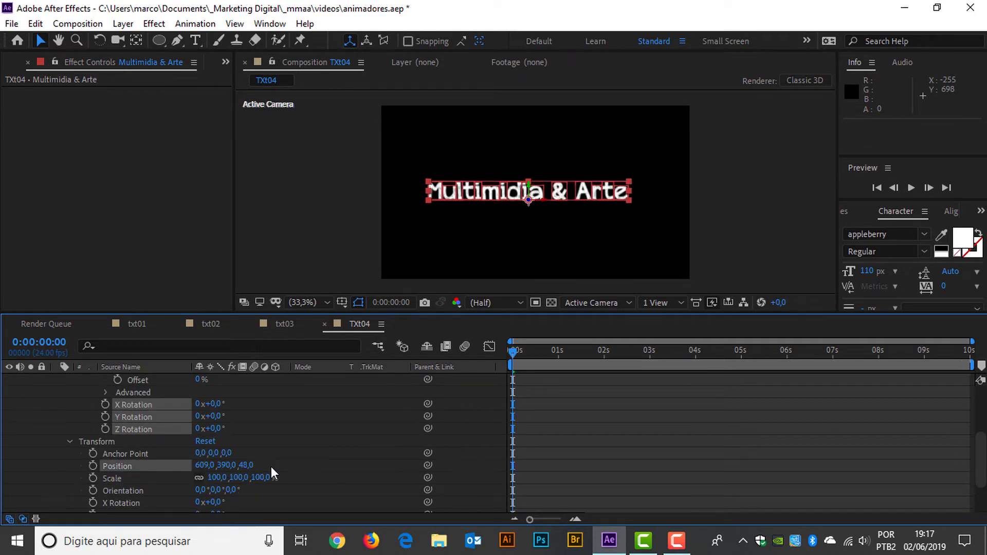
pyautogui.click(249, 465)
pyautogui.write('0')
pyautogui.press('Return')
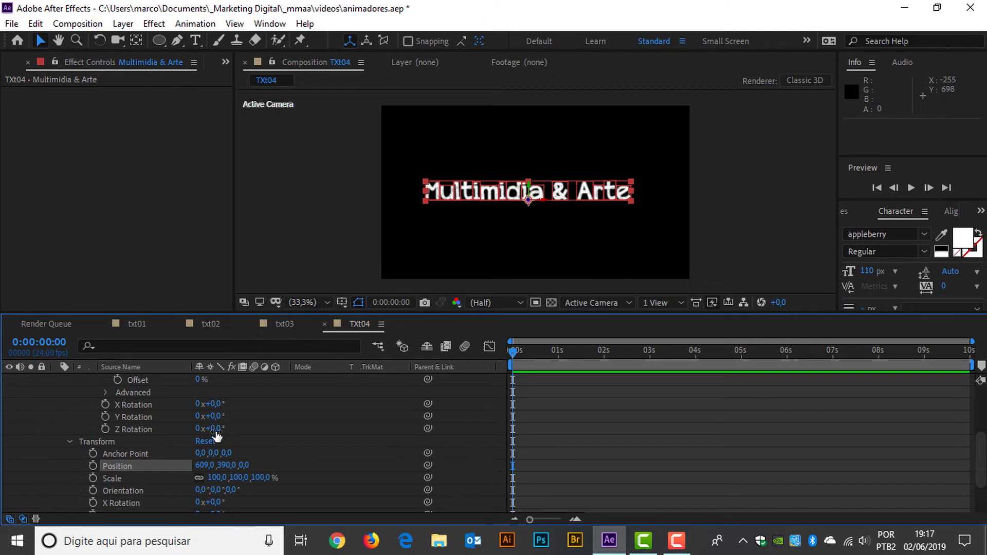
pyautogui.moveTo(216, 434); pyautogui.dragTo(237, 426)
pyautogui.hotkey('ctrl', 'z')
# - Try tilting the whole layer with X orientation 35° and Y orientation 18°, and reset both to 0°
pyautogui.moveTo(215, 490); pyautogui.dragTo(241, 493)
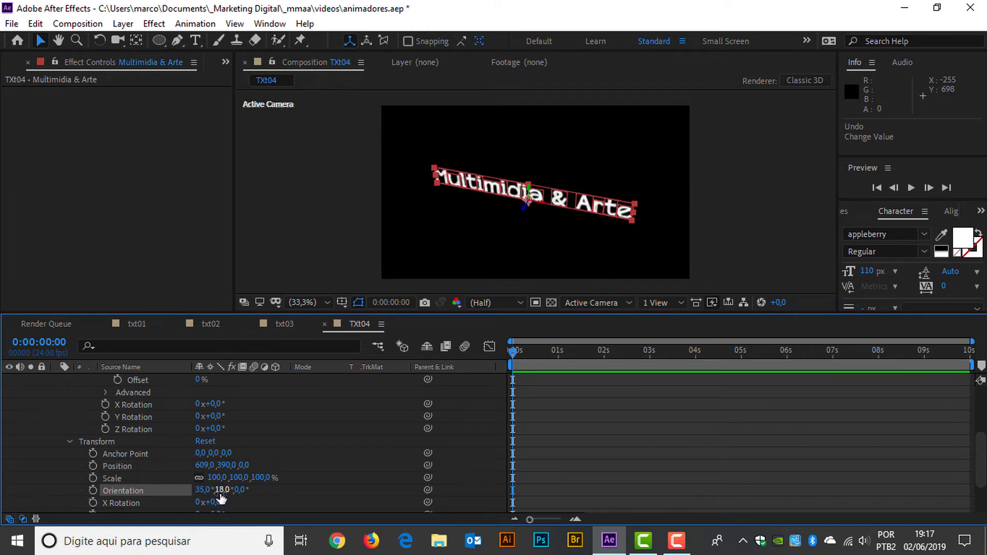
pyautogui.click(221, 489)
pyautogui.write('0')
pyautogui.press('Tab')
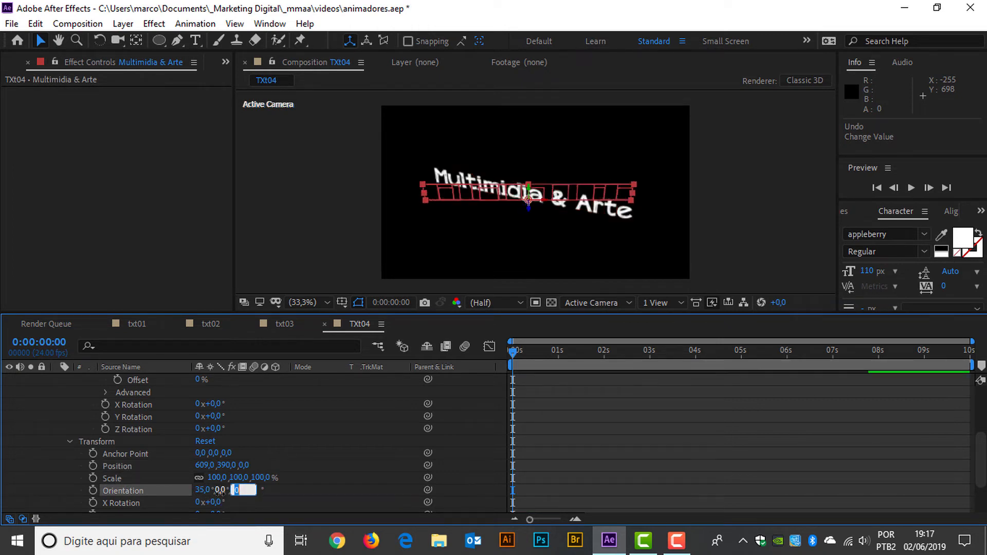
pyautogui.click(203, 490)
pyautogui.write('0')
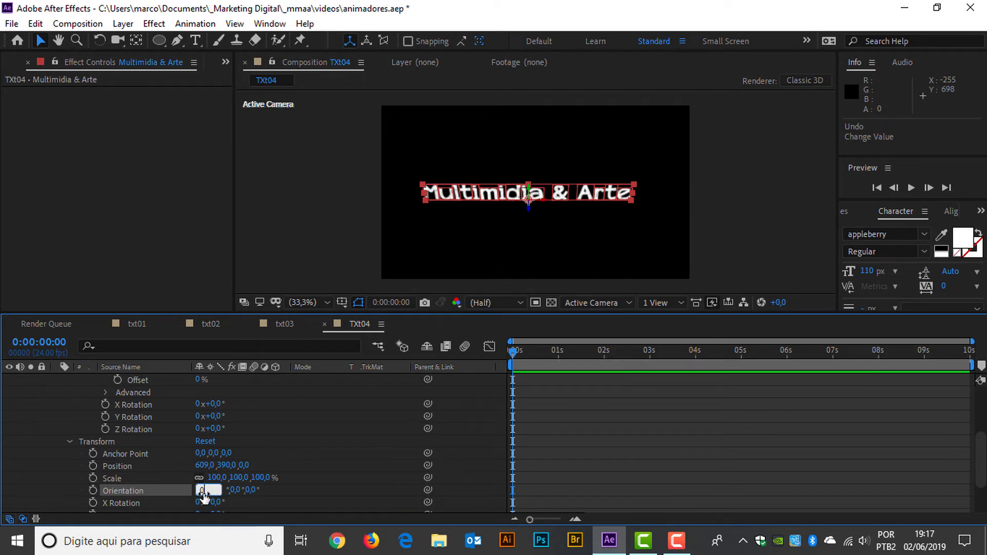
pyautogui.press('Return')
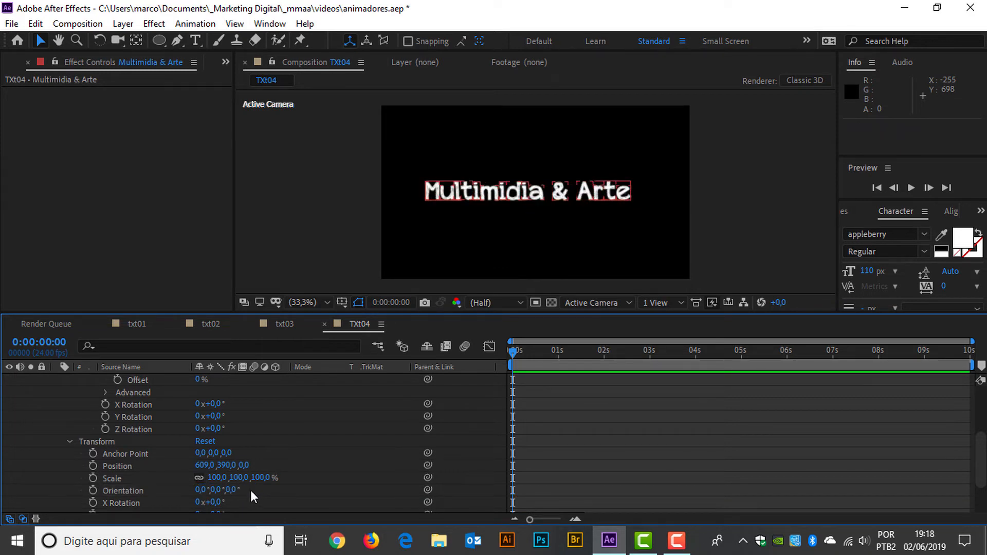
# - Try turning the whole layer to an X orientation of 269° and undo the change
pyautogui.moveTo(233, 490); pyautogui.dragTo(157, 510)
pyautogui.hotkey('ctrl', 'z')
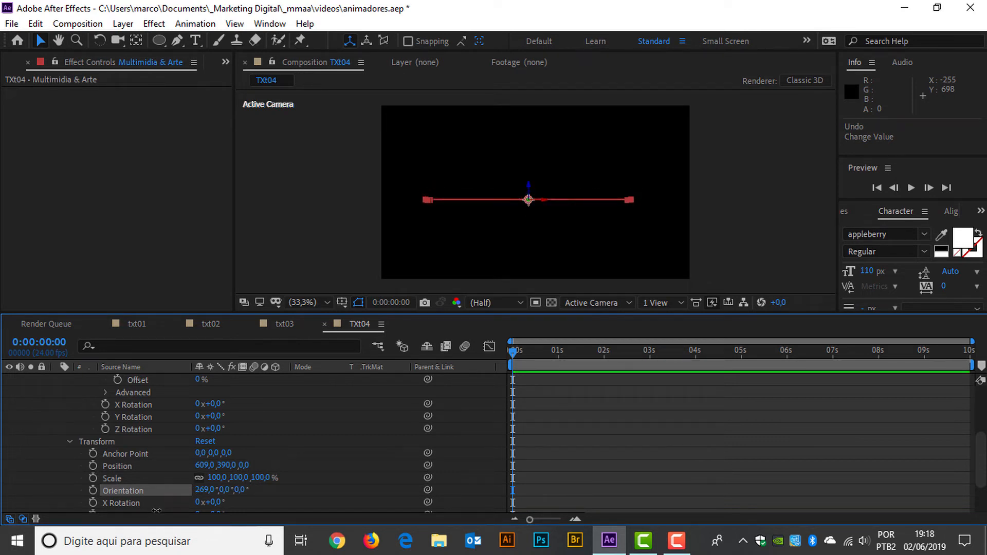
pyautogui.hotkey('ctrl', 'z')
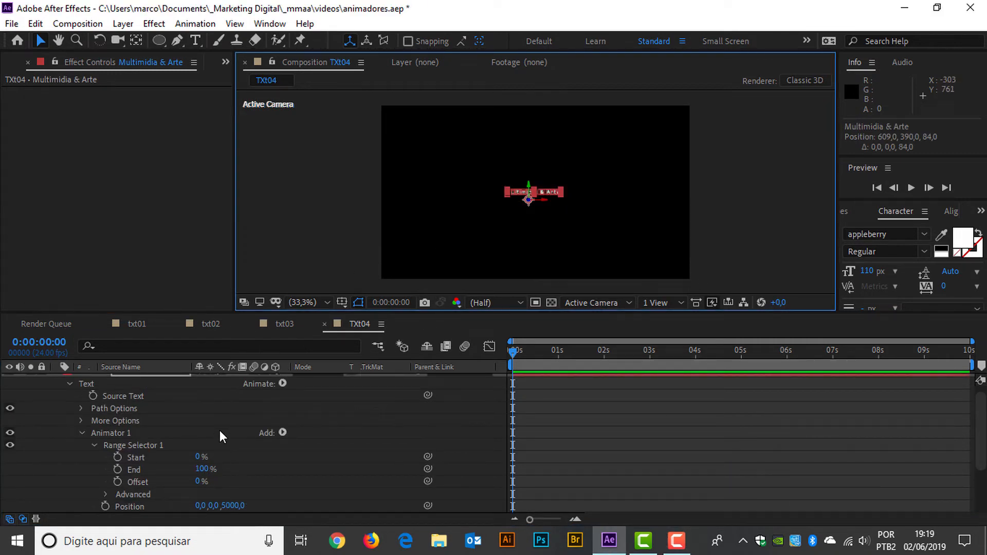
# - Delete Animator 1 from the "Multimidia & Arte" text layer
pyautogui.scroll(-1, 220, 442)
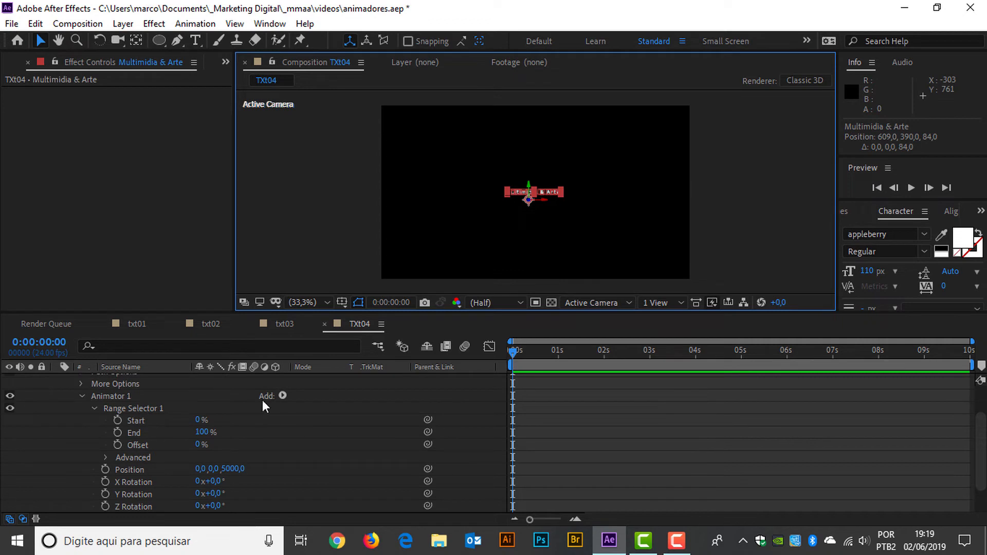
pyautogui.click(121, 399)
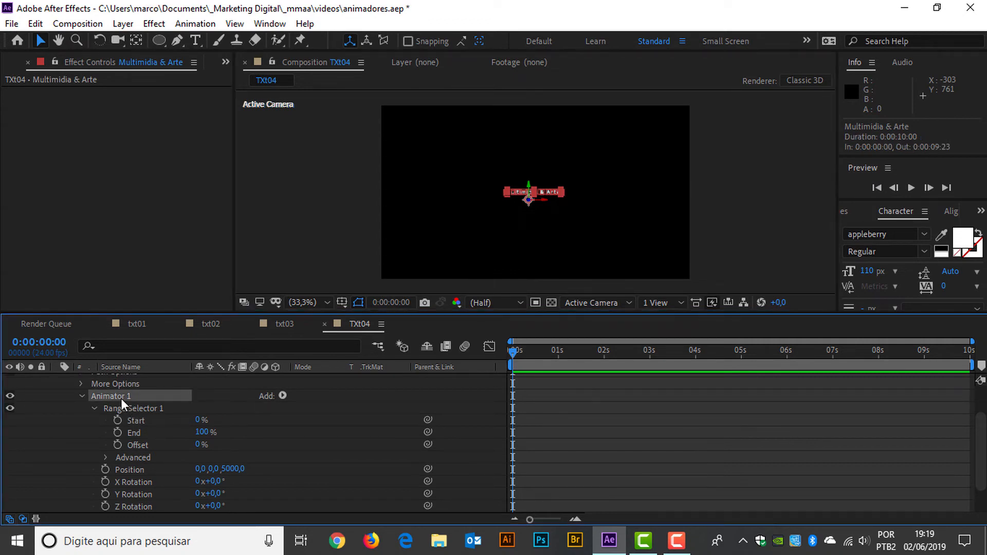
pyautogui.scroll(1, 122, 399)
pyautogui.press('Delete')
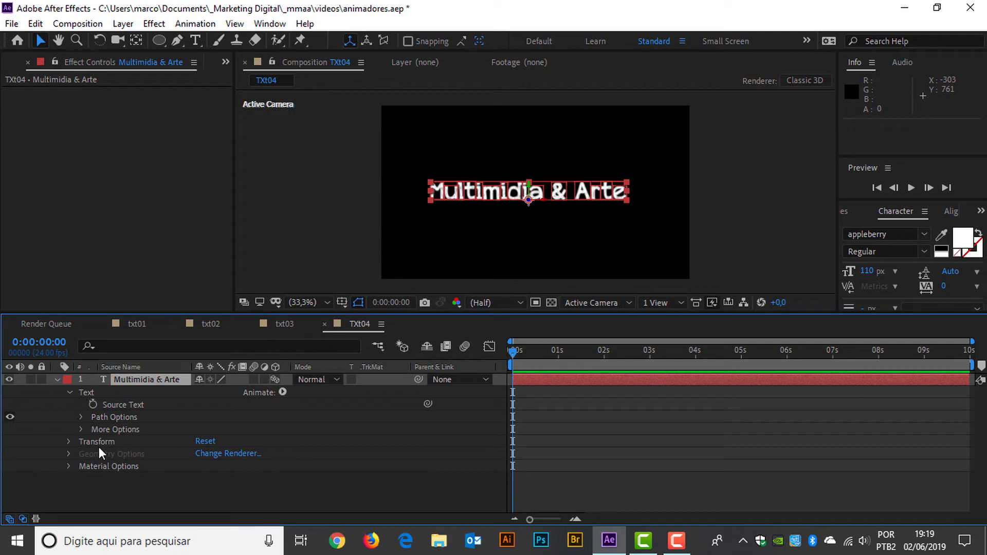
# - Add a new Rotation animator to the "Multimidia & Arte" text and include the Position property in it
pyautogui.click(283, 392)
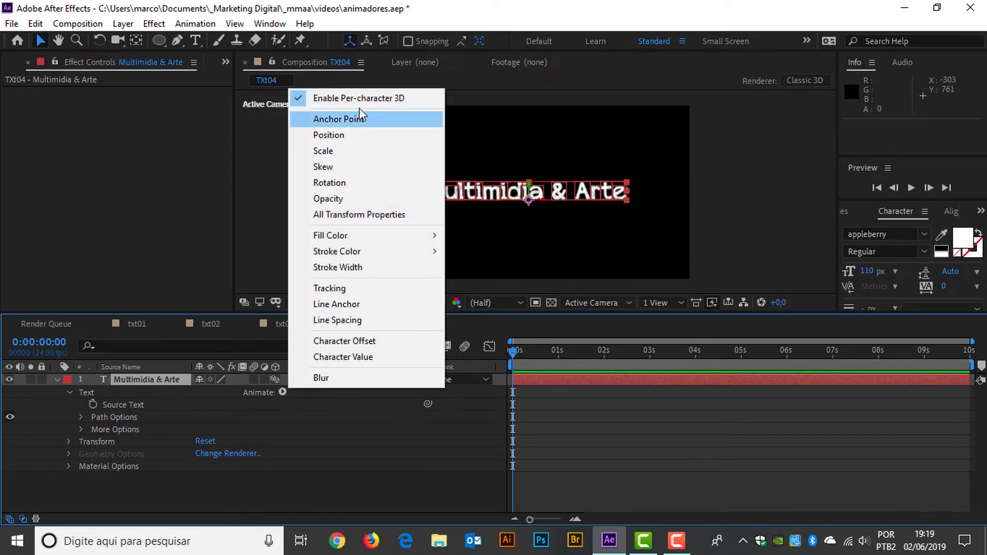
pyautogui.click(338, 184)
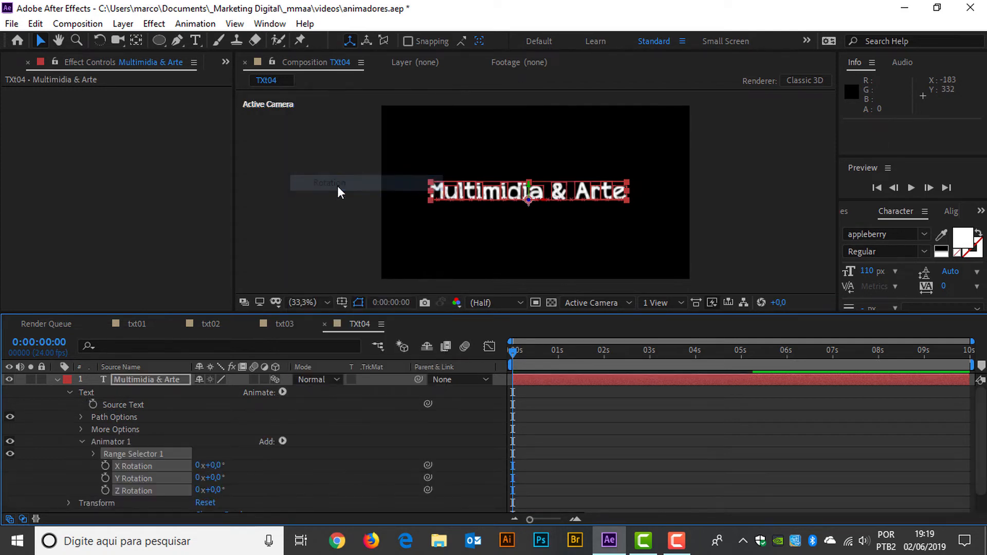
pyautogui.click(283, 442)
pyautogui.moveTo(303, 445)
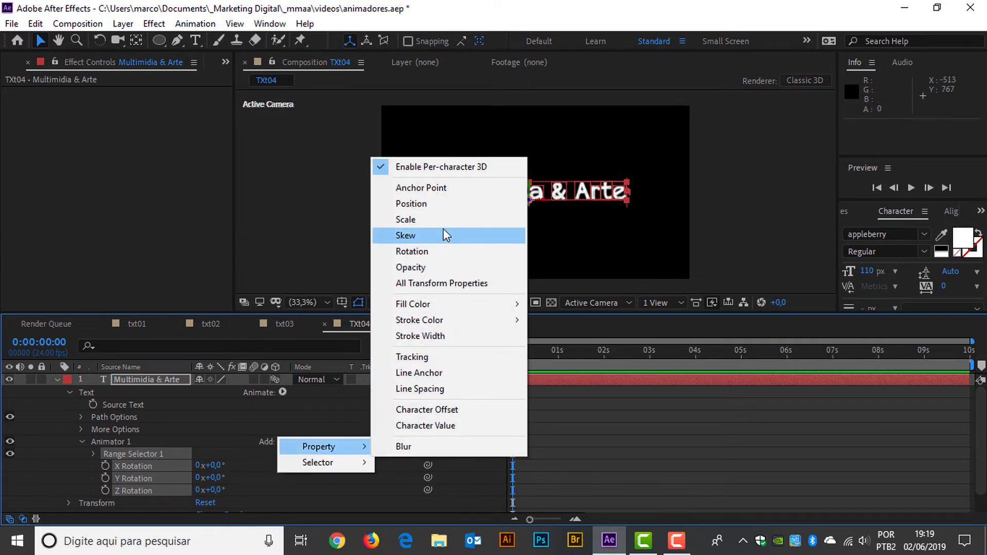
pyautogui.click(440, 204)
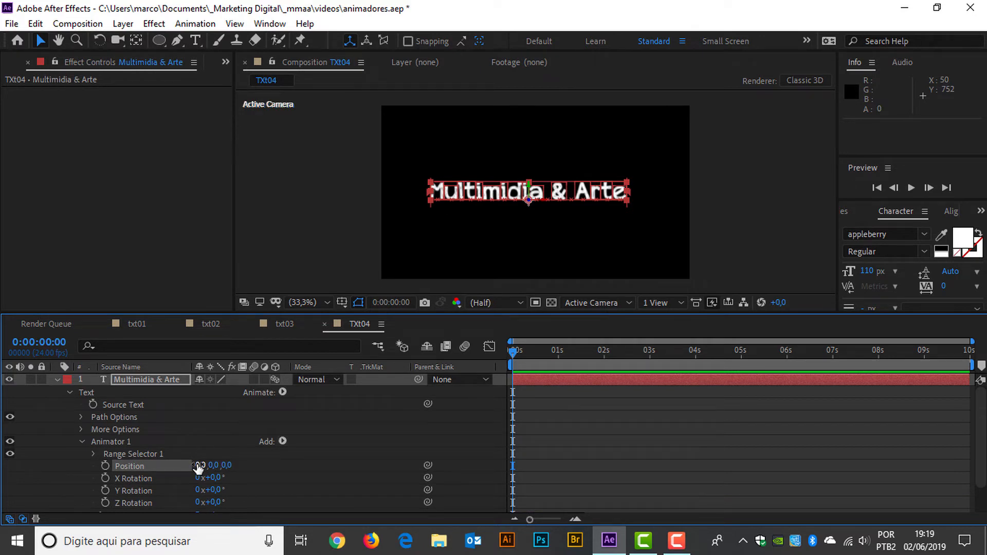
# - Set the animator's Z position to 5000 and expand its Range Selector 1 properties
pyautogui.click(227, 466)
pyautogui.write('-3000')
pyautogui.press('Return')
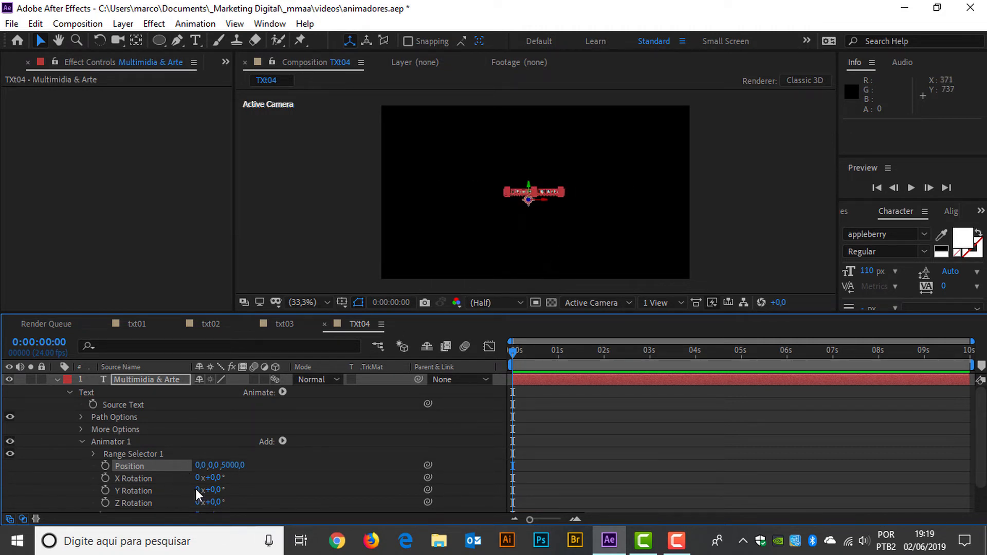
pyautogui.click(94, 455)
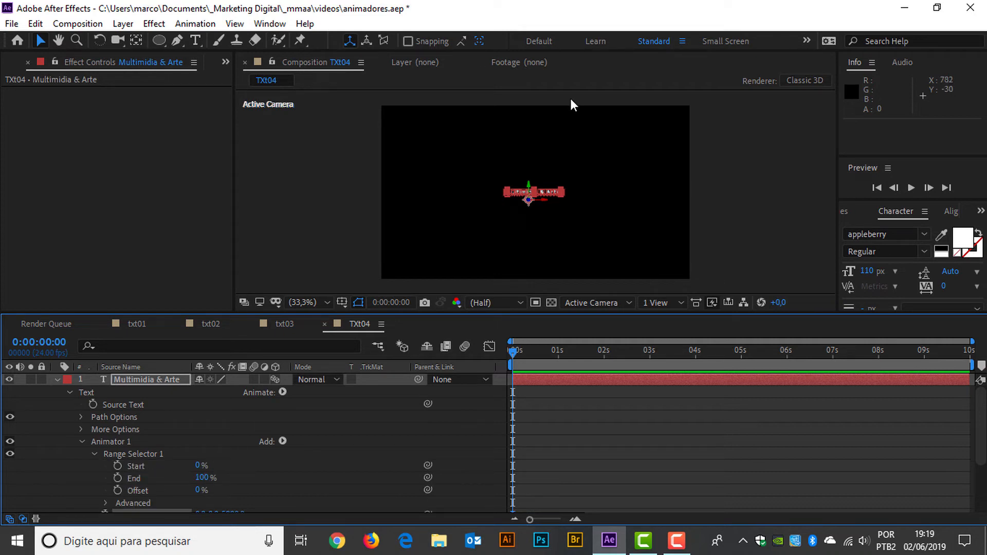
# - Move the text layer up and to the left of its central placement, to about -609, 12
pyautogui.moveTo(530, 193); pyautogui.dragTo(532, 150)
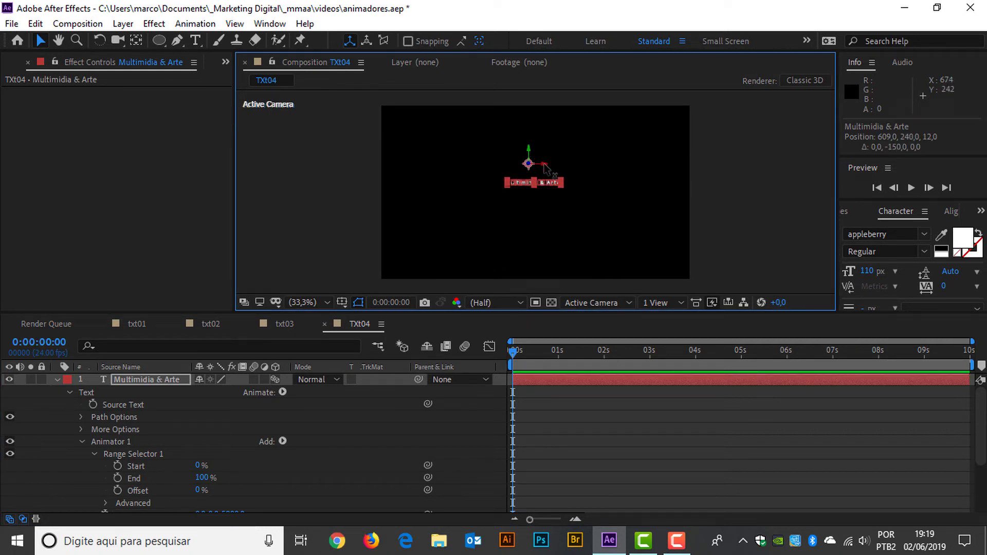
pyautogui.moveTo(545, 167); pyautogui.dragTo(250, 110)
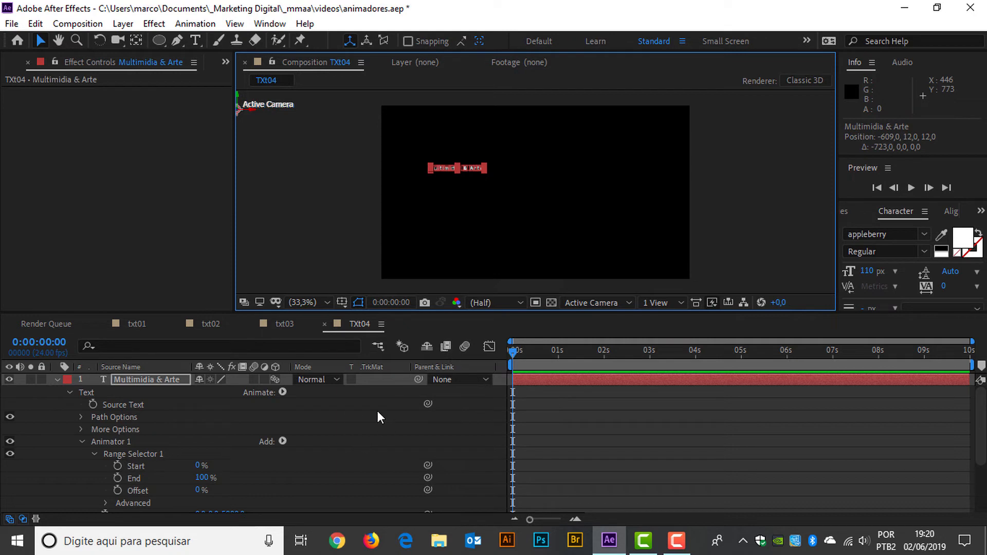
# - Add a Scale property to Animator 1 and set it to 43% on all axes
pyautogui.click(282, 441)
pyautogui.moveTo(316, 452)
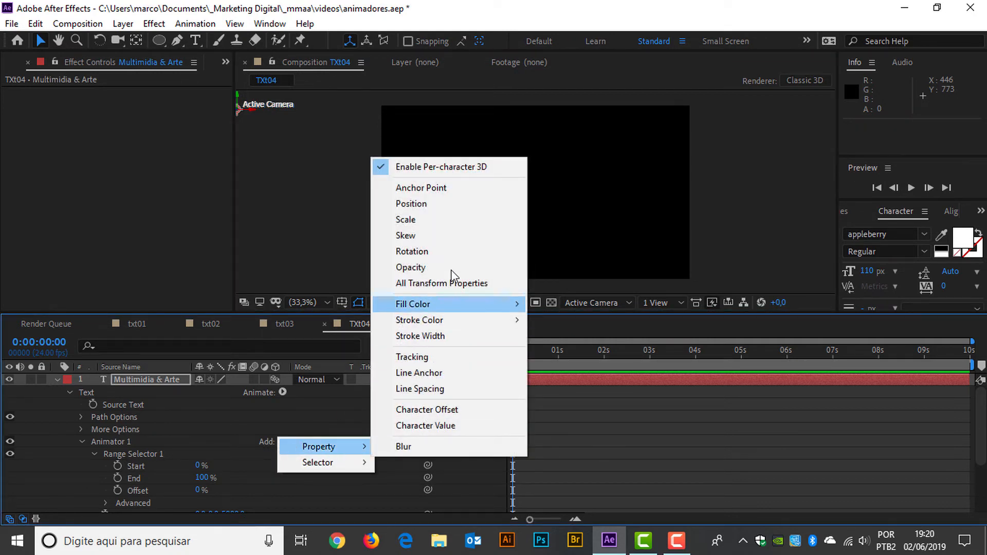
pyautogui.click(437, 220)
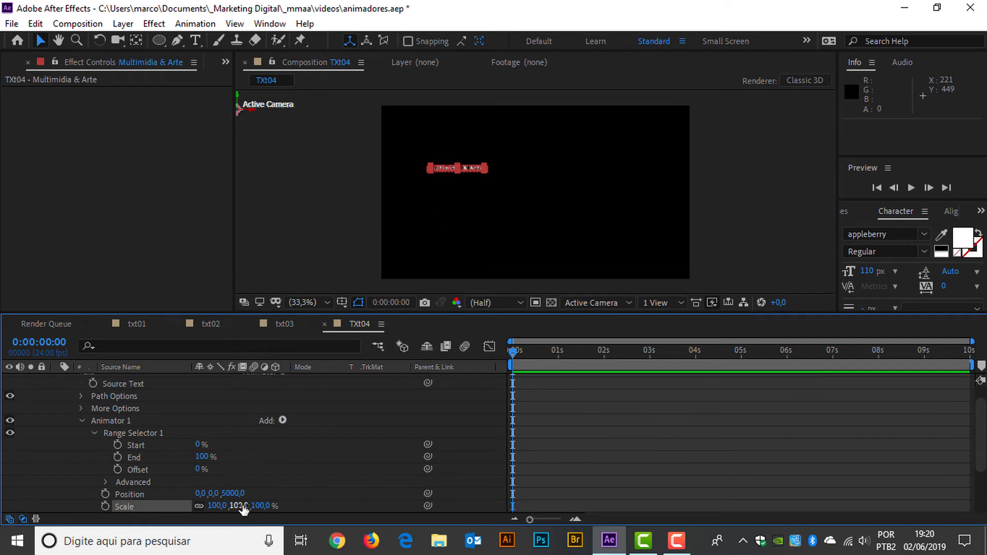
pyautogui.click(220, 506)
pyautogui.write('43')
pyautogui.press('Return')
# - Set the animator's Z Rotation to one full revolution
pyautogui.scroll(-1, 190, 476)
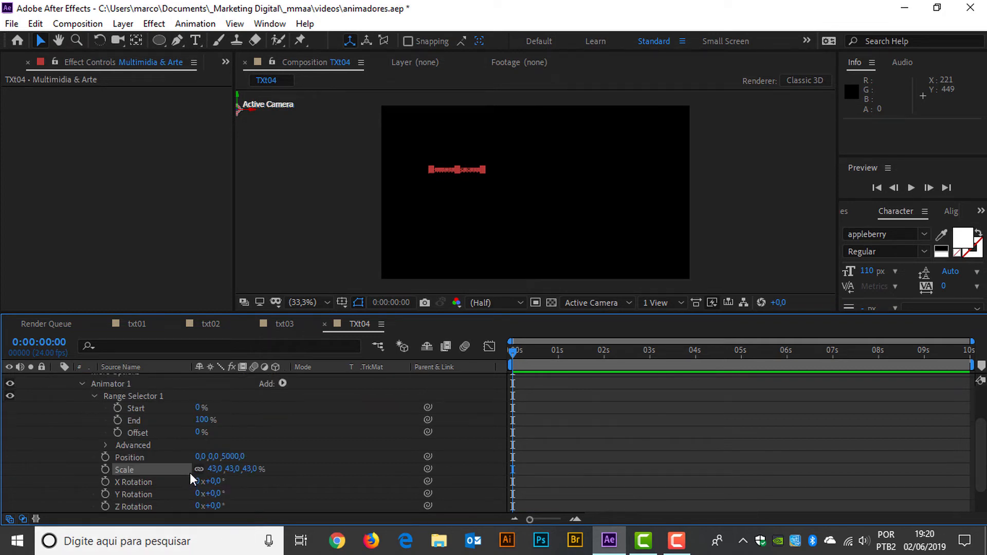
pyautogui.click(200, 506)
pyautogui.write('1')
pyautogui.press('Return')
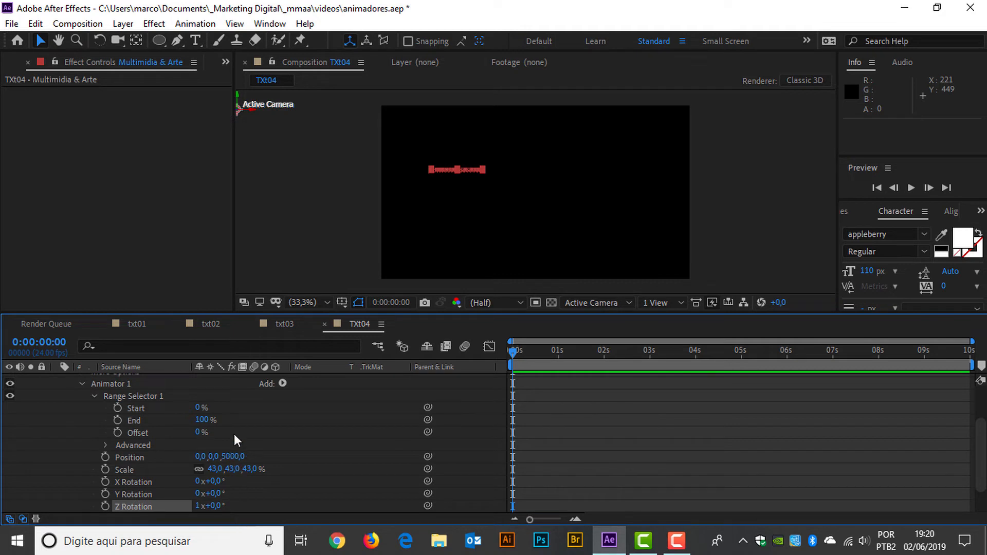
# - Add a Blur property to Animator 1 and set it to 15 in both directions
pyautogui.click(284, 384)
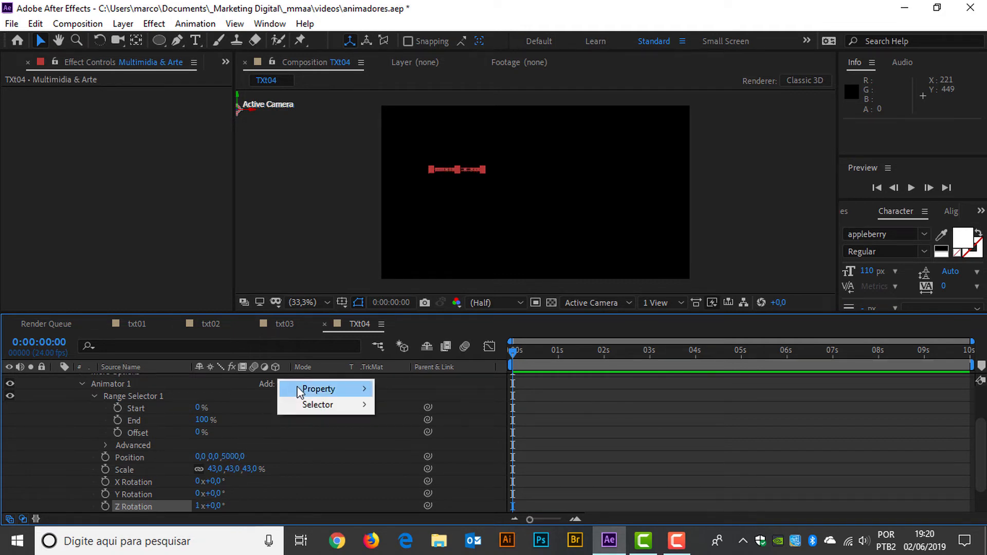
pyautogui.moveTo(300, 390)
pyautogui.click(417, 388)
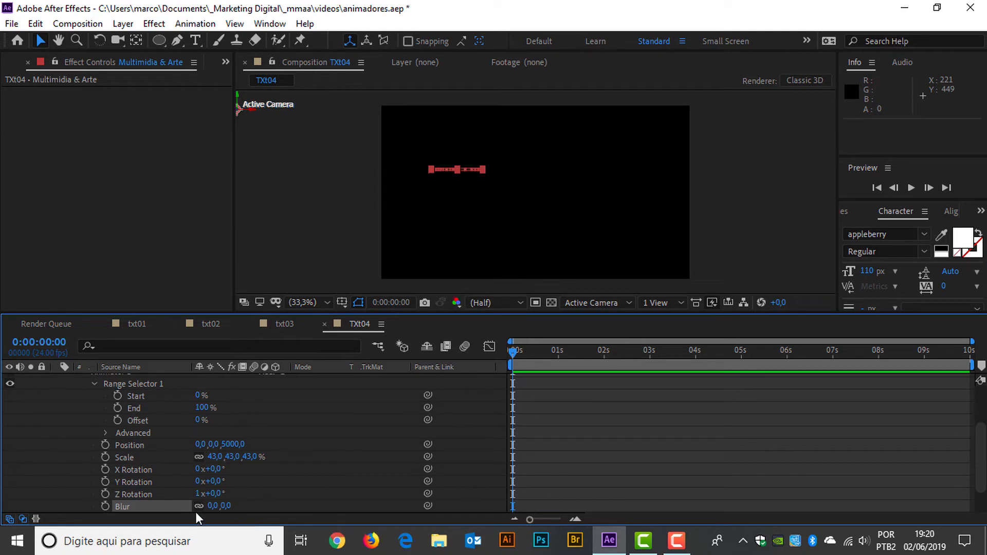
pyautogui.click(208, 507)
pyautogui.write('15')
pyautogui.press('Return')
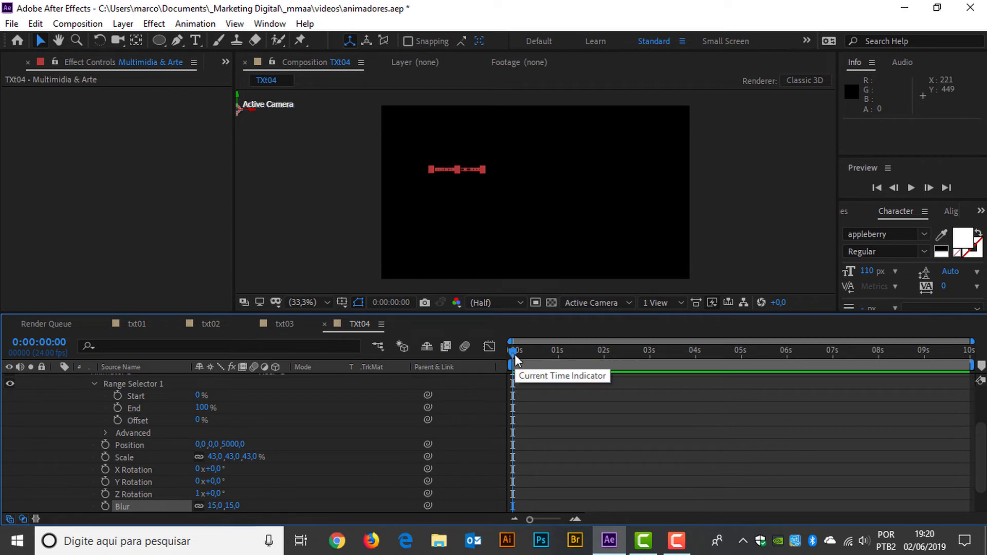
# - Animate the range selector's Start from 0% at 0:00:00:00 to 100% at 0:00:02:00
pyautogui.click(120, 399)
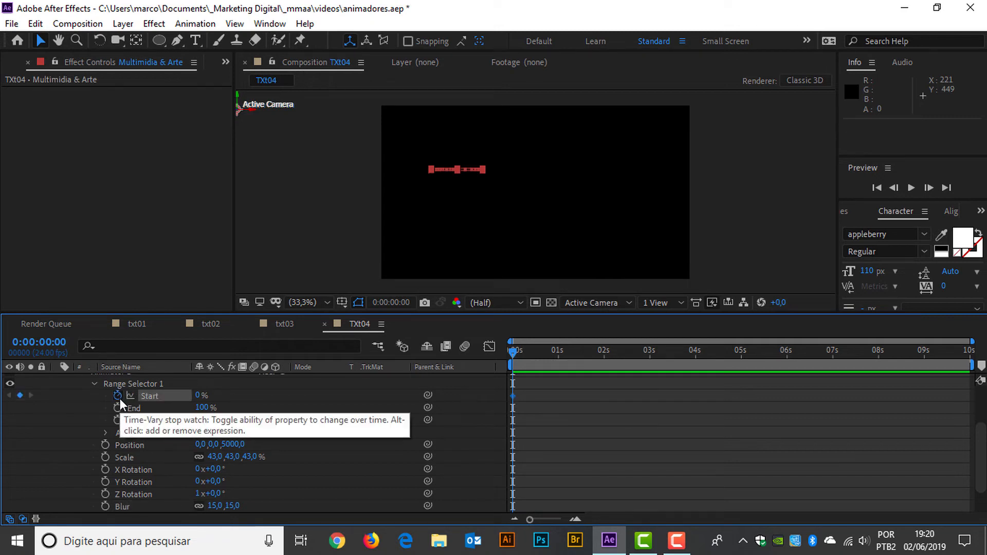
pyautogui.click(55, 344)
pyautogui.write('2')
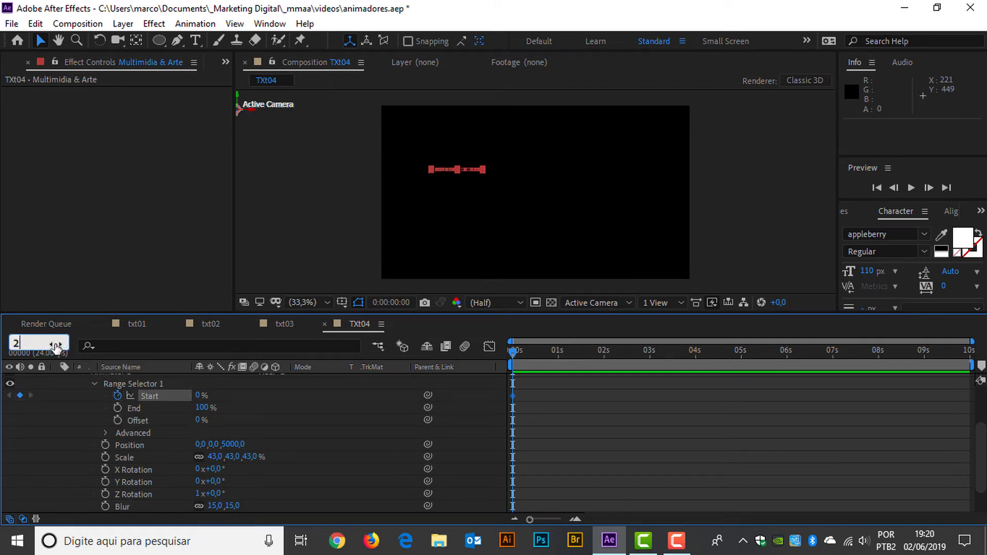
pyautogui.write(':00')
pyautogui.press('Return')
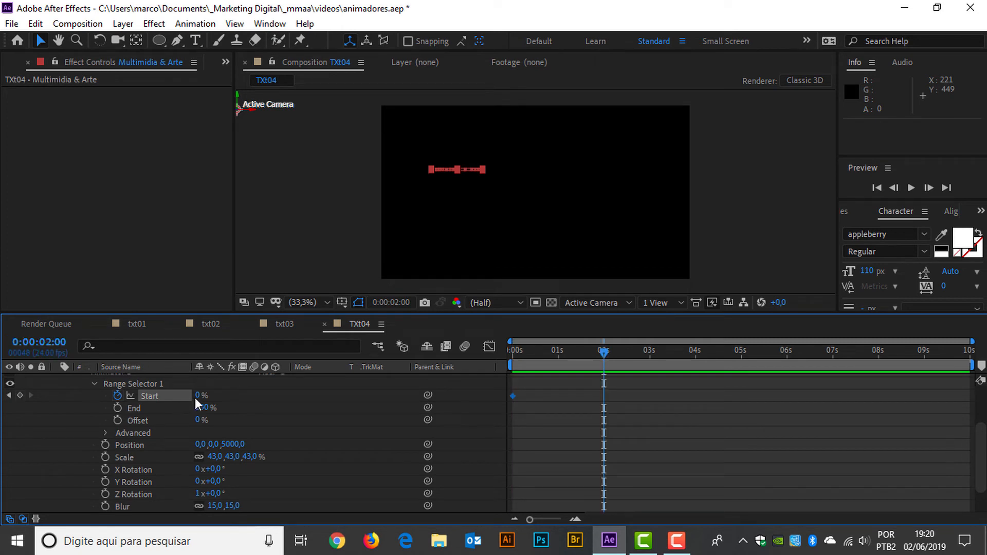
pyautogui.moveTo(198, 399); pyautogui.dragTo(272, 396)
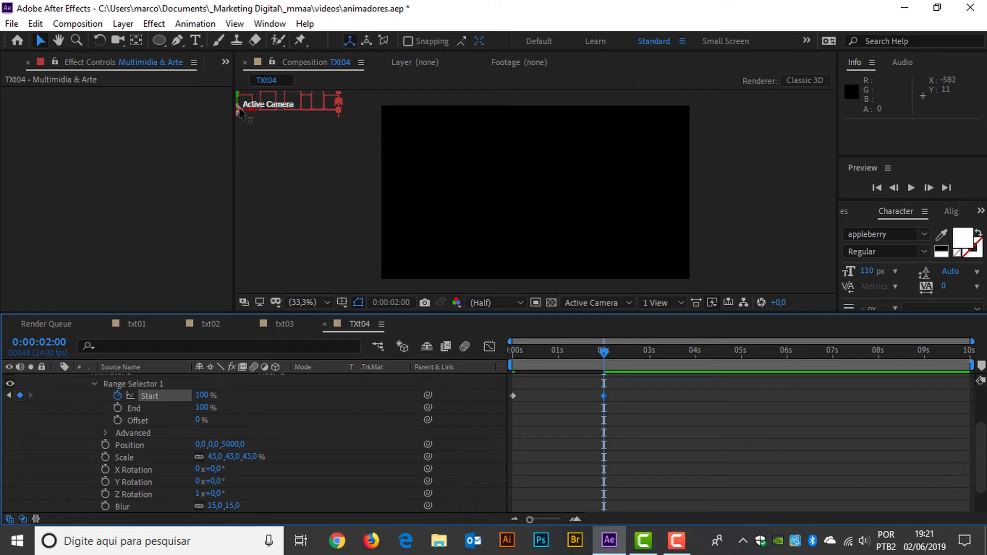
# - Move the text layer back into the frame, slightly below its center, and preview the animation from the beginning
pyautogui.moveTo(239, 108); pyautogui.dragTo(545, 232)
pyautogui.moveTo(602, 352); pyautogui.dragTo(529, 357)
pyautogui.press('space')
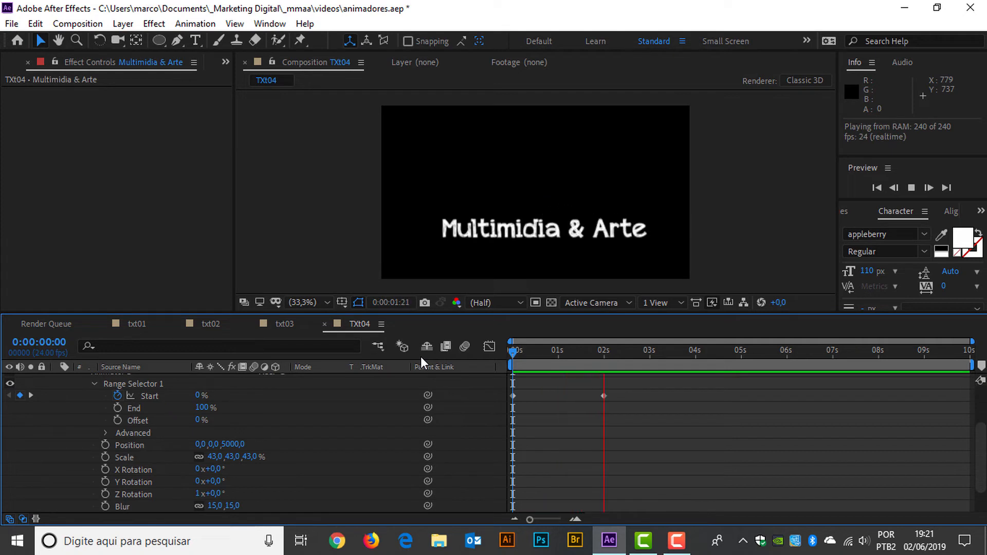
pyautogui.press('space')
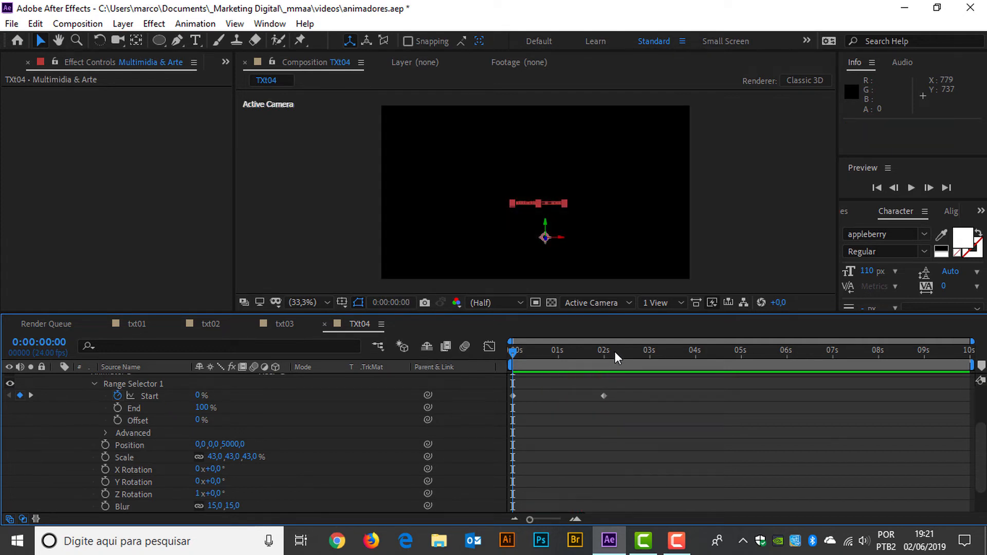
# - Add animator Position keyframes at 0:00:00:00 and 0:00:02:00, both holding 0, 0, 5000
pyautogui.moveTo(614, 351); pyautogui.dragTo(479, 356)
pyautogui.scroll(-3, 249, 438)
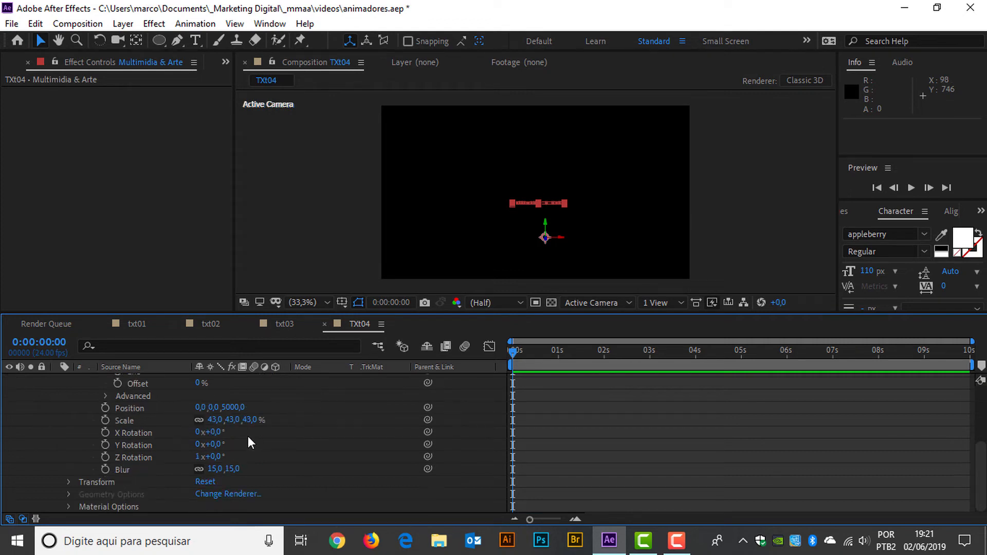
pyautogui.click(110, 407)
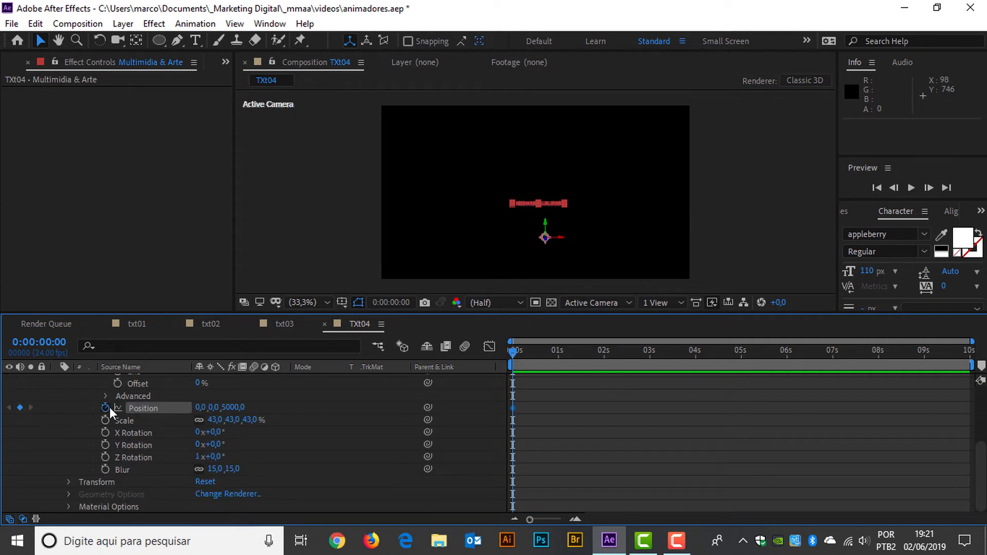
pyautogui.scroll(3, 590, 391)
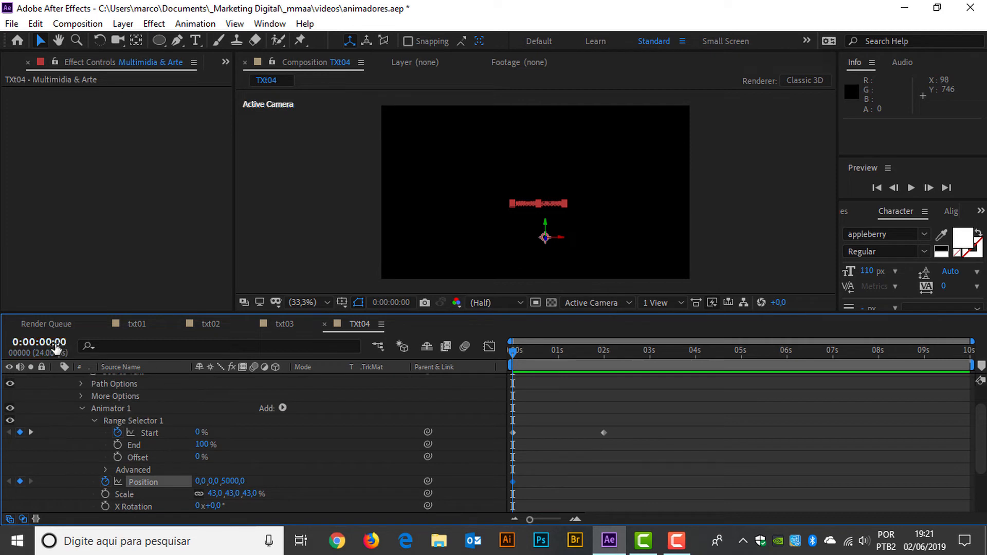
pyautogui.click(32, 342)
pyautogui.write('200')
pyautogui.press('Return')
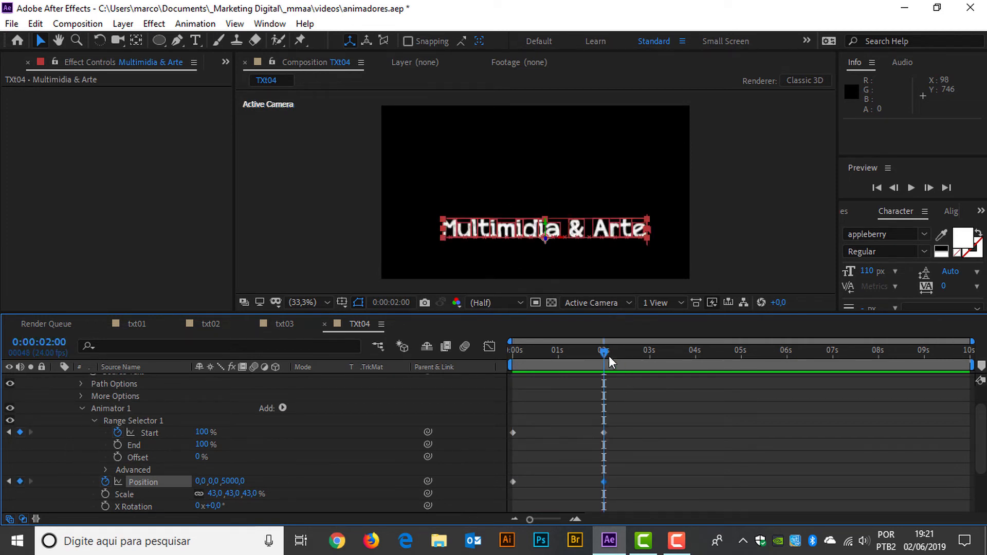
# - Set the animator's Position Y to -5000 at 0:00:00:00
pyautogui.press('Home')
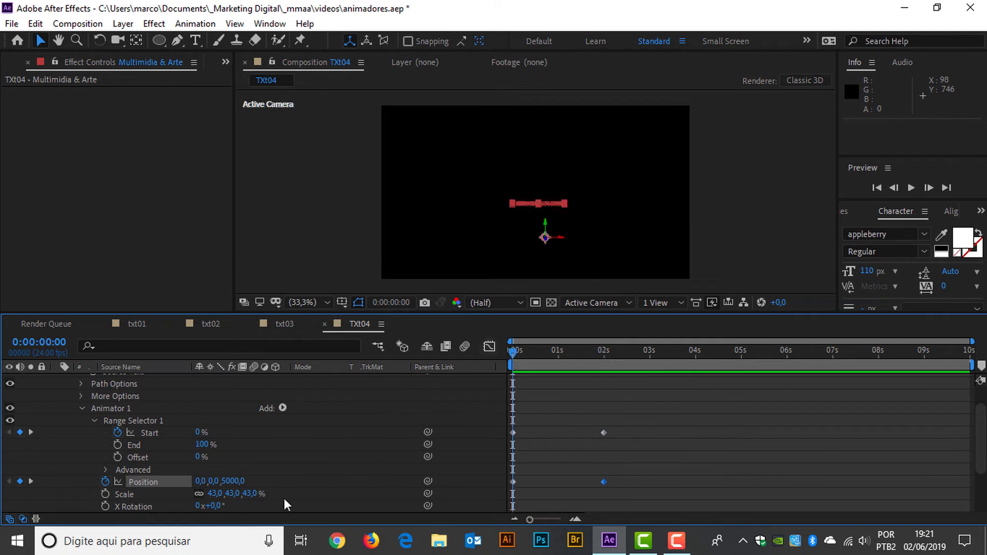
pyautogui.moveTo(216, 483); pyautogui.dragTo(43, 358)
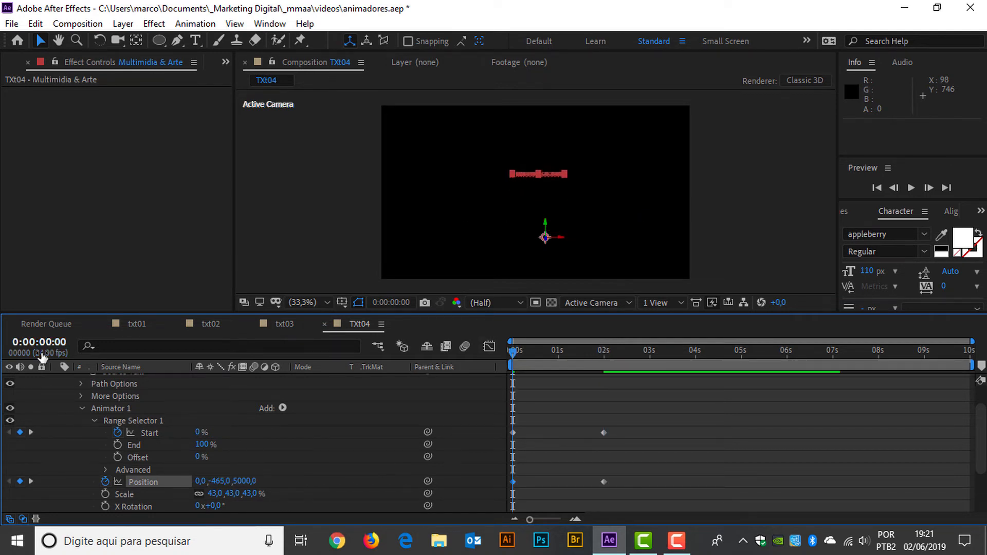
pyautogui.click(214, 481)
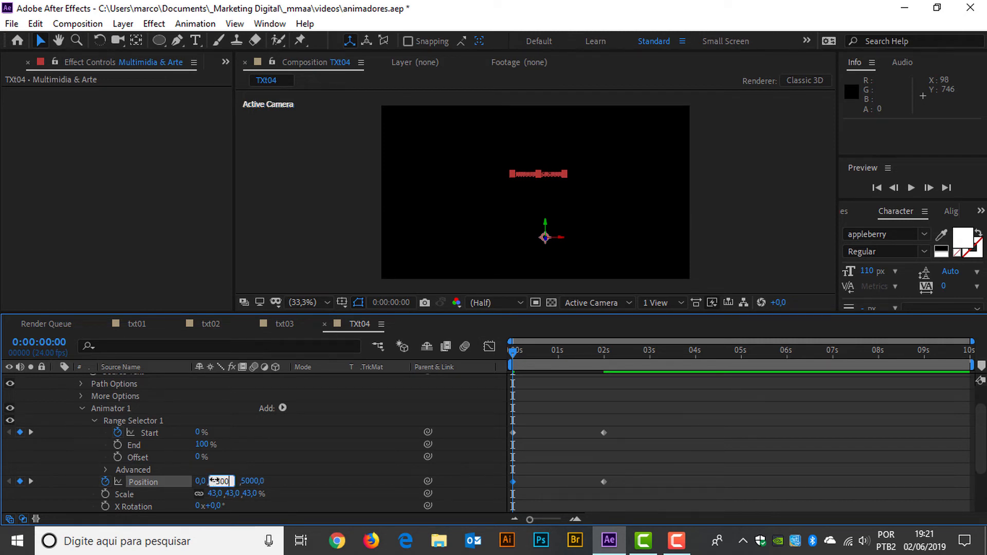
pyautogui.press('Return')
pyautogui.click(216, 481)
pyautogui.moveTo(220, 480); pyautogui.dragTo(227, 490)
pyautogui.press('Return')
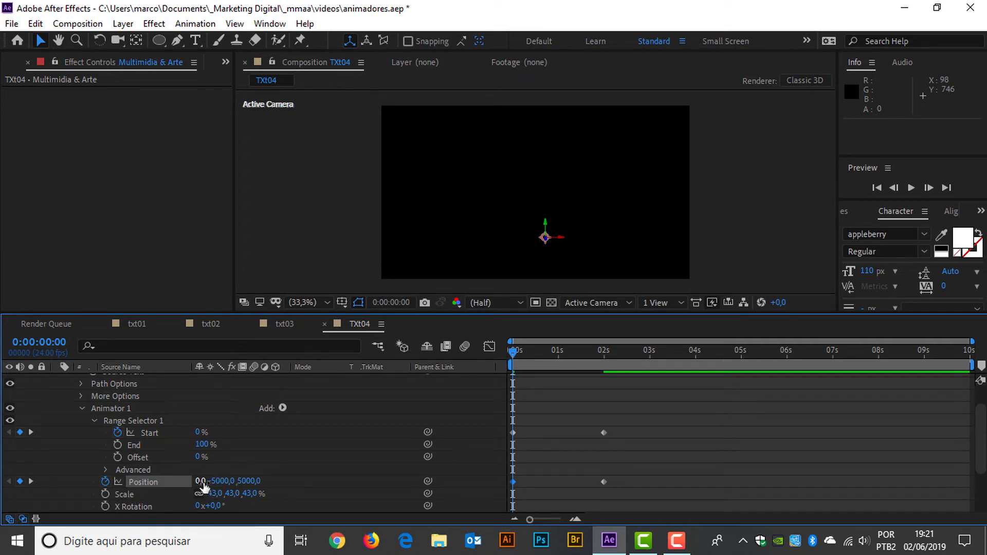
# - Set the animator's first Position keyframe to X -53 and Y -1000, and move the text layer beyond the frame's left edge
pyautogui.moveTo(204, 486); pyautogui.dragTo(323, 477)
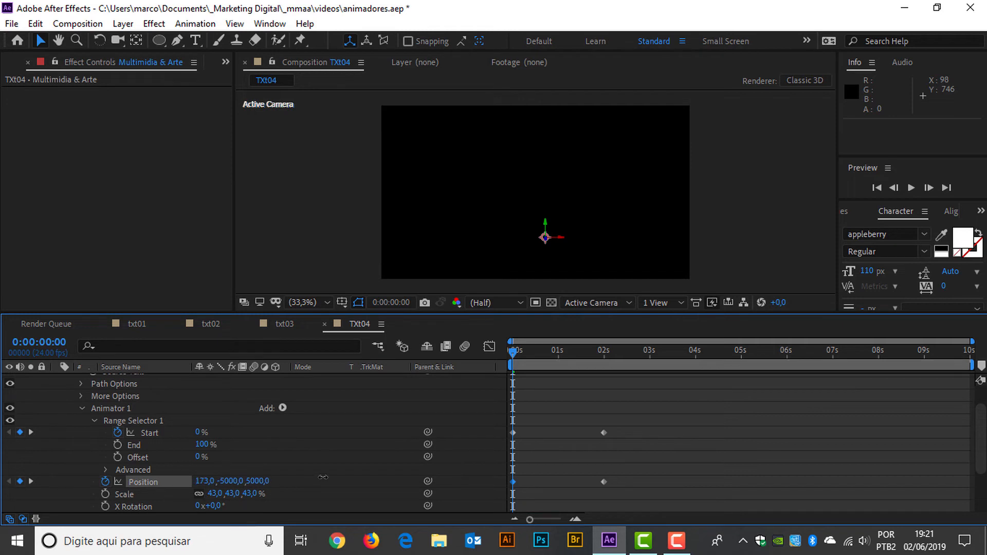
pyautogui.moveTo(223, 481); pyautogui.dragTo(107, 481)
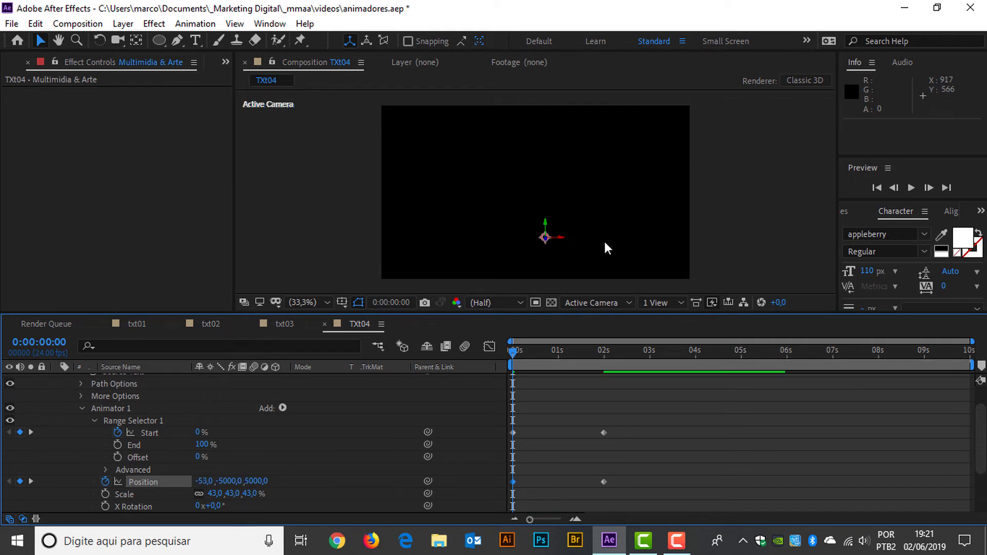
pyautogui.moveTo(559, 238); pyautogui.dragTo(338, 239)
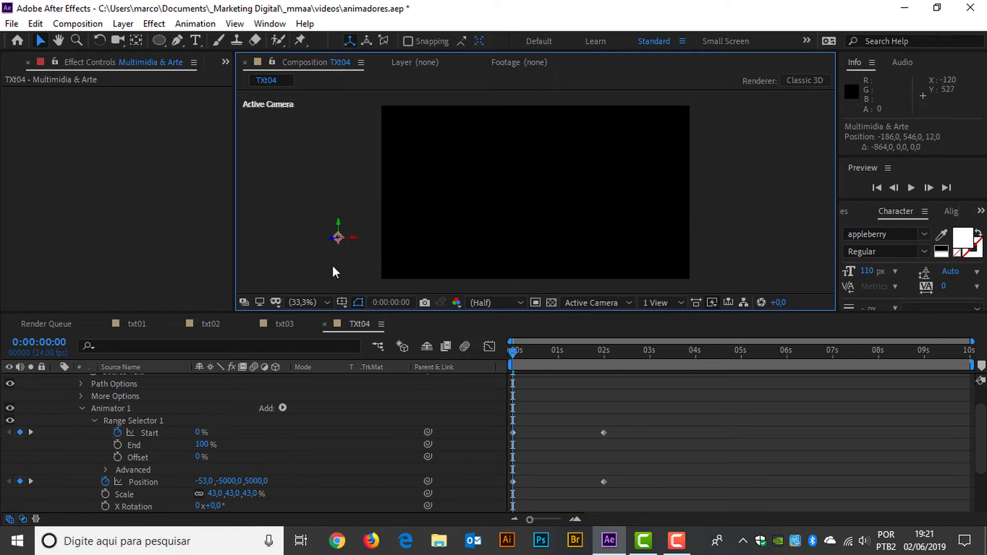
pyautogui.click(229, 481)
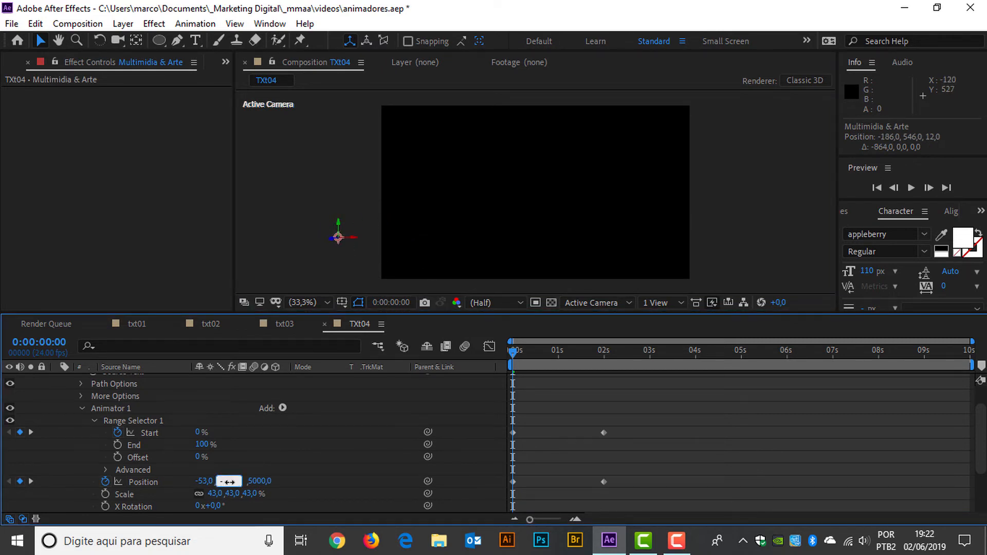
pyautogui.write('-1000')
pyautogui.press('Return')
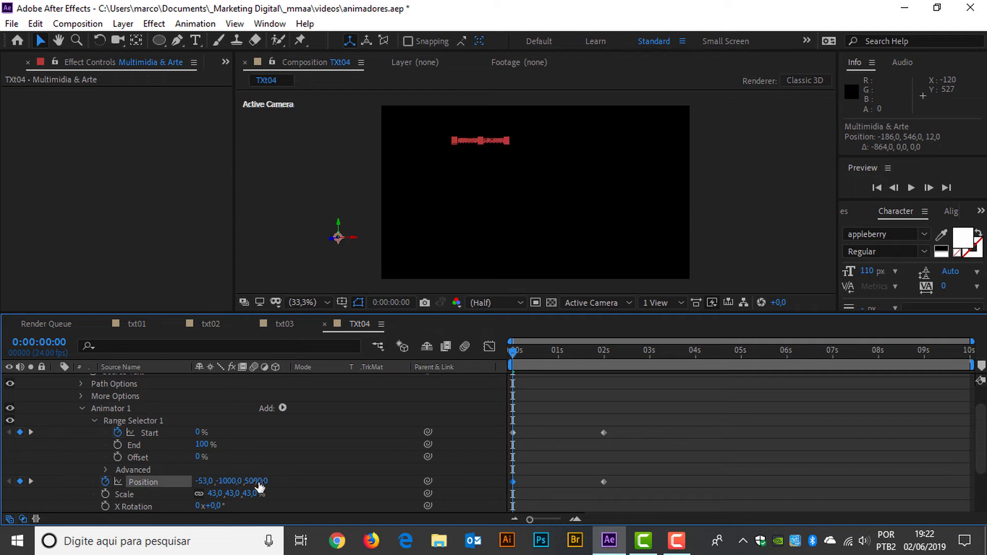
# - Preview the animation, and at 0:00:02:00 move the text layer back into the frame, to about X 624
pyautogui.press('space')
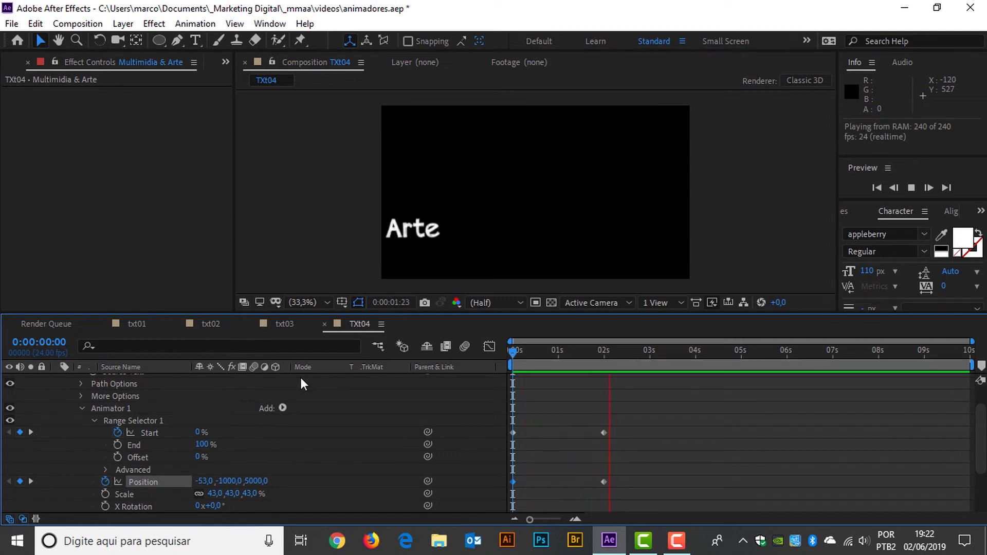
pyautogui.press('space')
pyautogui.moveTo(557, 346); pyautogui.dragTo(578, 375)
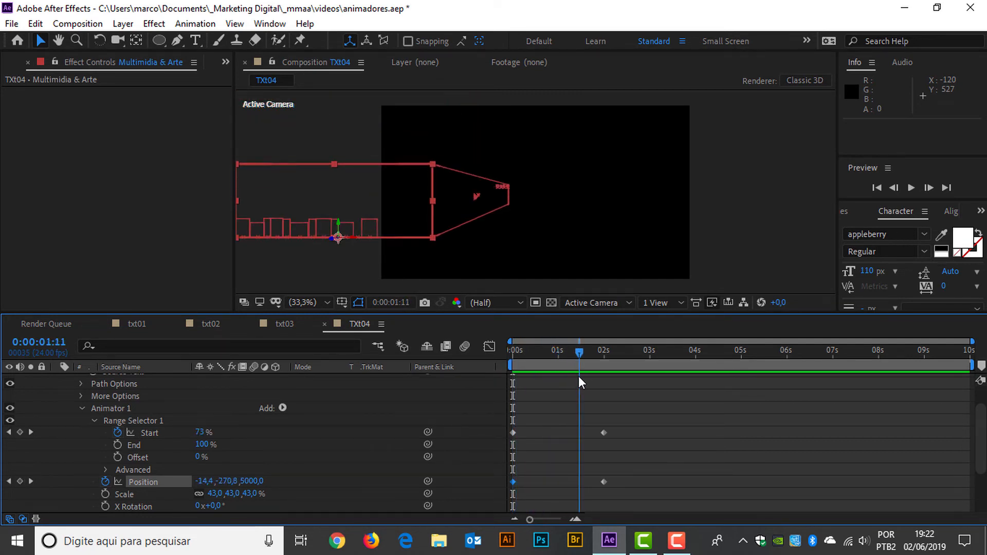
pyautogui.press('k')
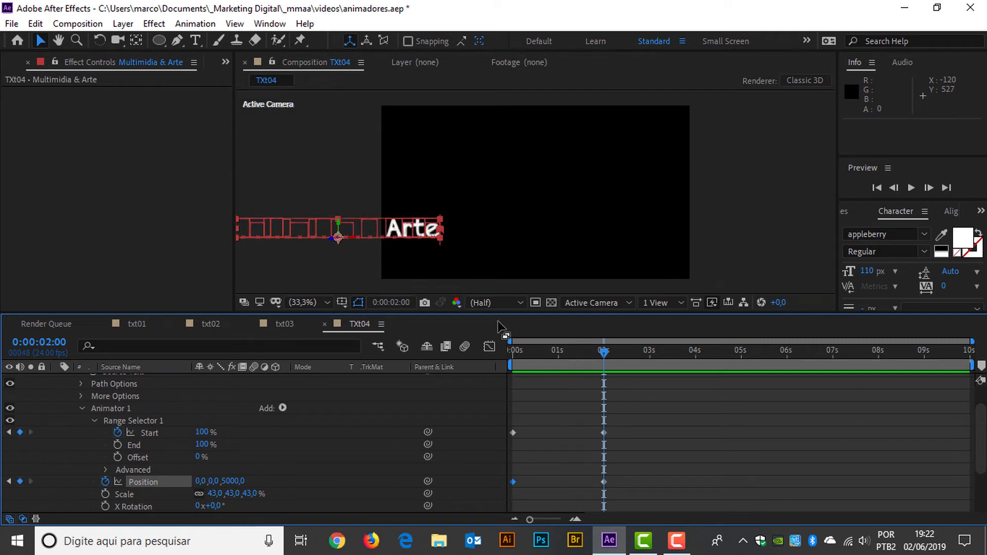
pyautogui.moveTo(352, 238); pyautogui.dragTo(549, 241)
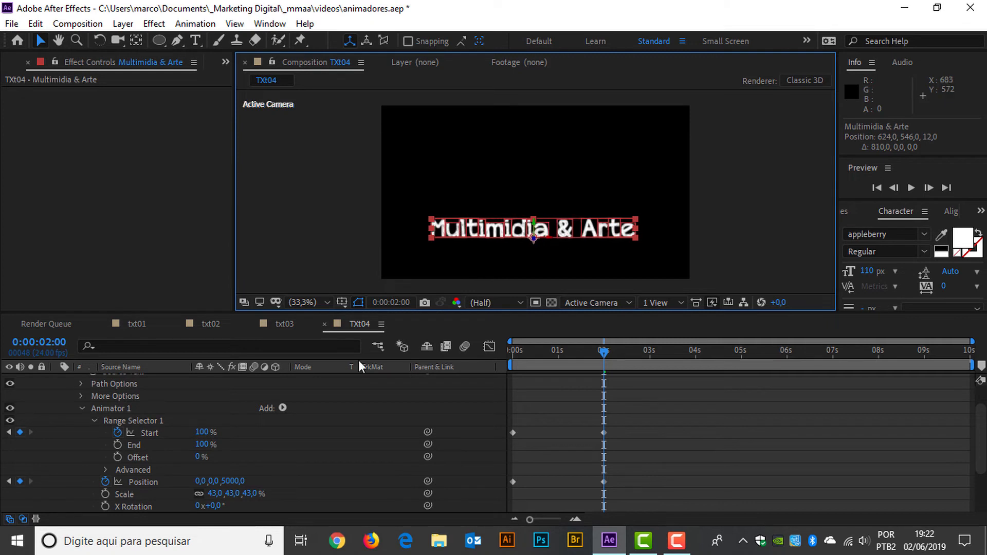
# - Add a keyframe for the text layer's Transform Position at 0:00:02:00
pyautogui.scroll(-3, 292, 468)
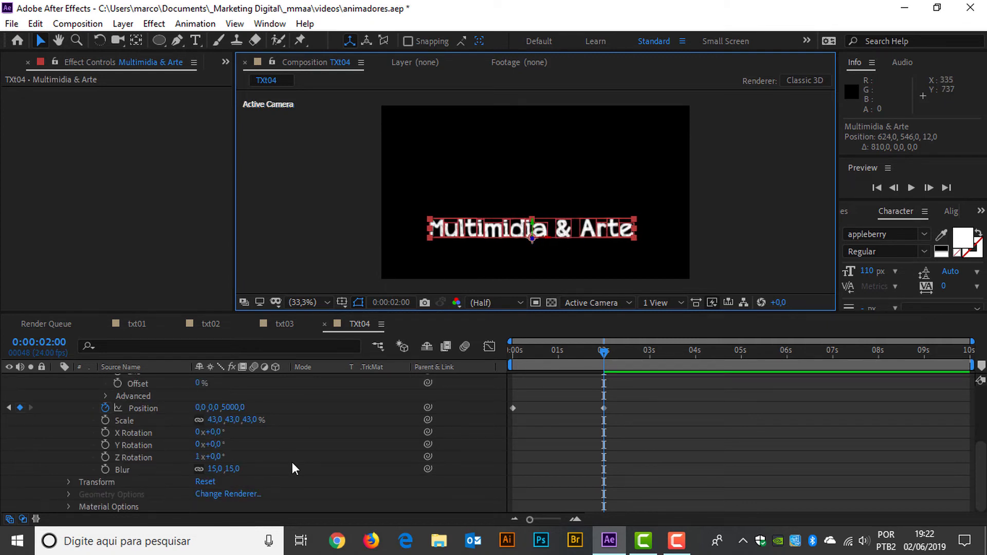
pyautogui.scroll(3, 294, 461)
pyautogui.scroll(-3, 294, 461)
pyautogui.scroll(3, 295, 461)
pyautogui.scroll(-3, 294, 462)
pyautogui.scroll(3, 134, 454)
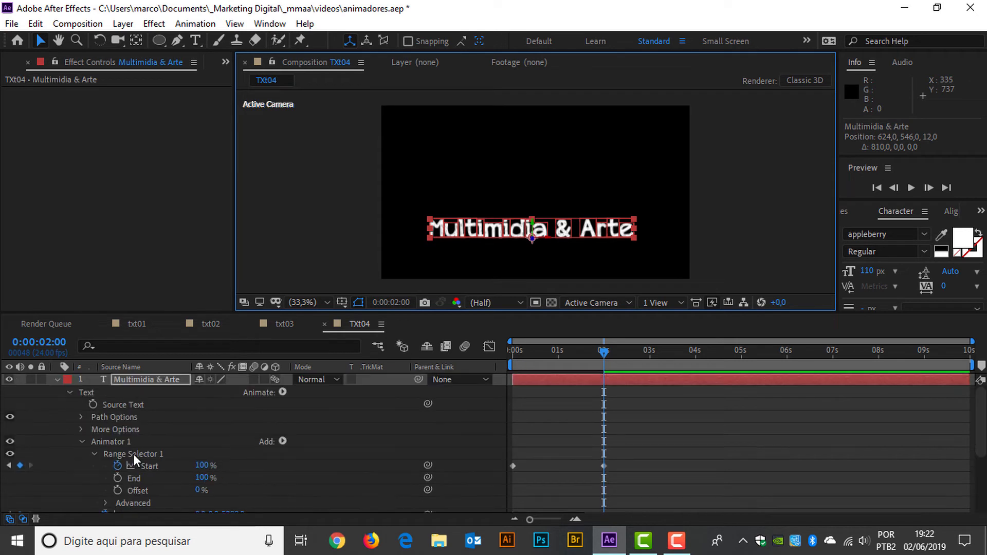
pyautogui.scroll(-3, 110, 458)
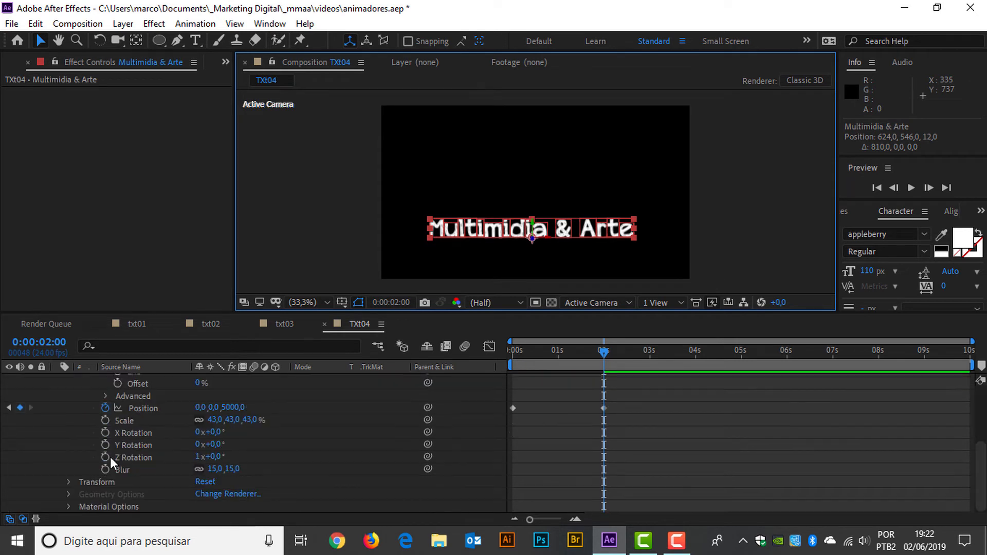
pyautogui.click(68, 481)
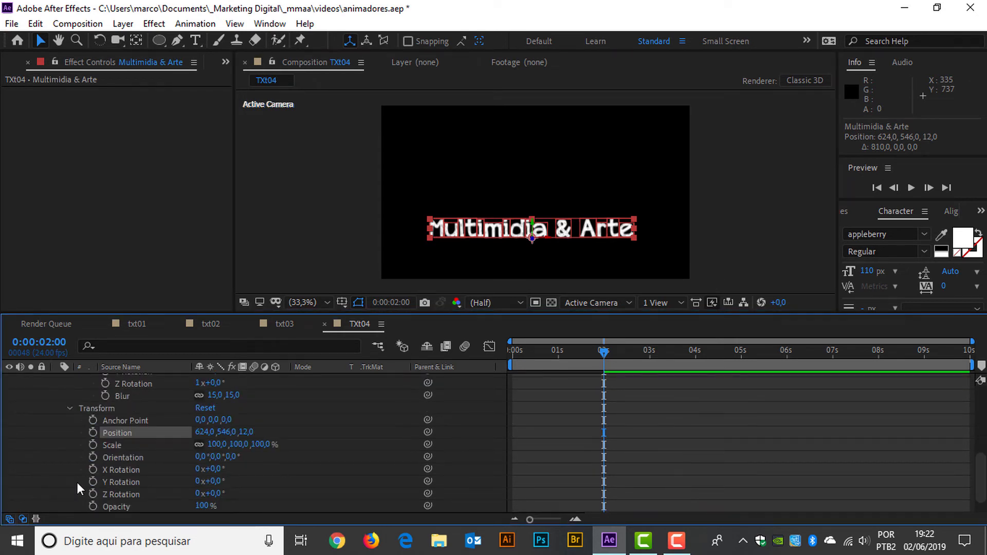
pyautogui.click(93, 433)
# - Set the text layer's Transform Position at 0:00:00:00 to about -219, -257, 12
pyautogui.press('Home')
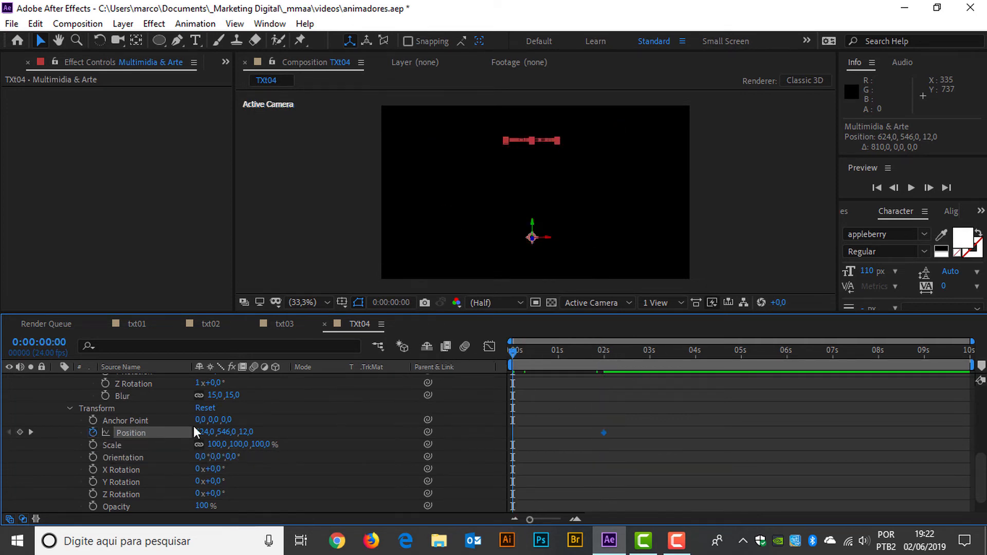
pyautogui.moveTo(237, 438); pyautogui.dragTo(31, 433)
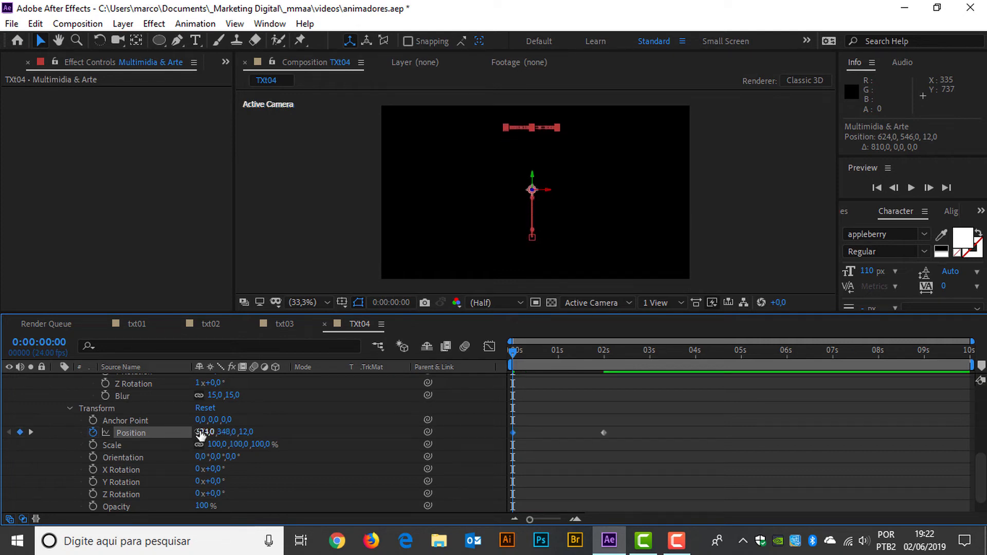
pyautogui.moveTo(202, 432); pyautogui.dragTo(2, 432)
pyautogui.moveTo(202, 432); pyautogui.dragTo(122, 433)
pyautogui.moveTo(198, 432); pyautogui.dragTo(77, 431)
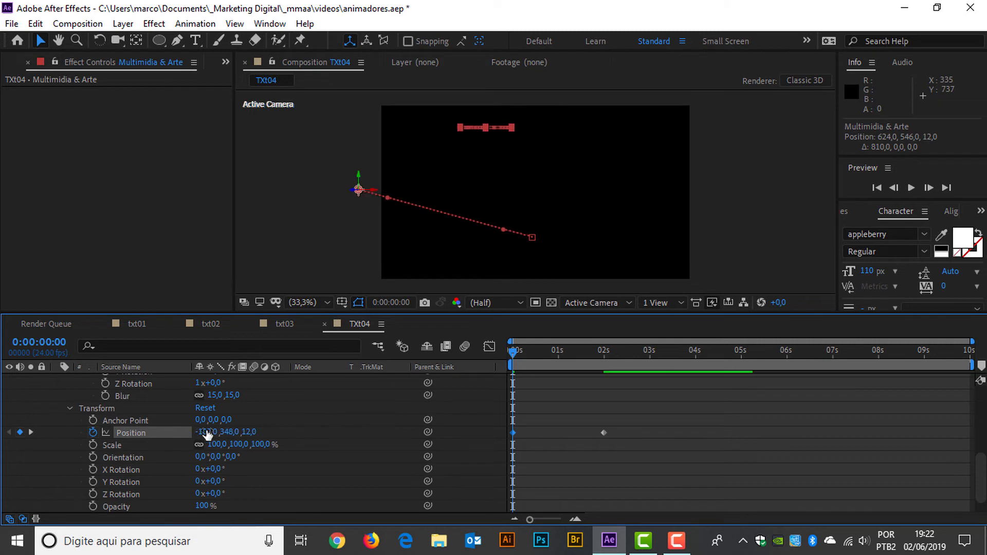
pyautogui.moveTo(206, 438); pyautogui.dragTo(154, 438)
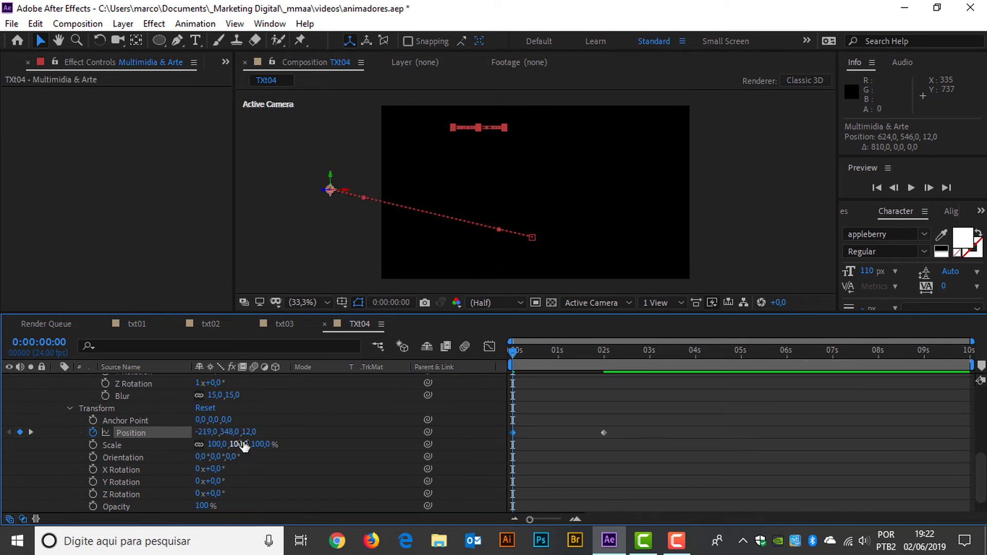
pyautogui.moveTo(231, 433); pyautogui.dragTo(3, 431)
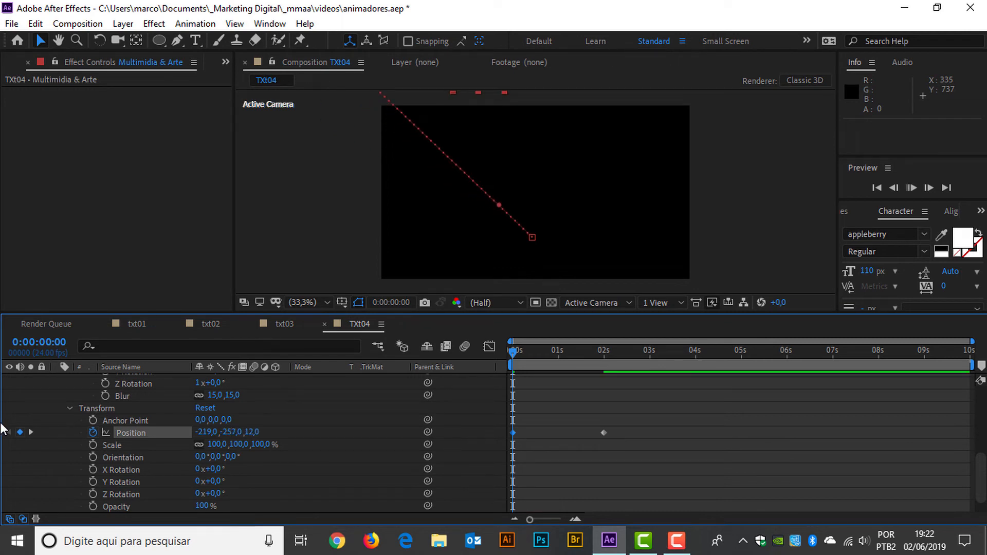
# - Preview the combined layer and per-character animation from the beginning of the composition
pyautogui.press('space')
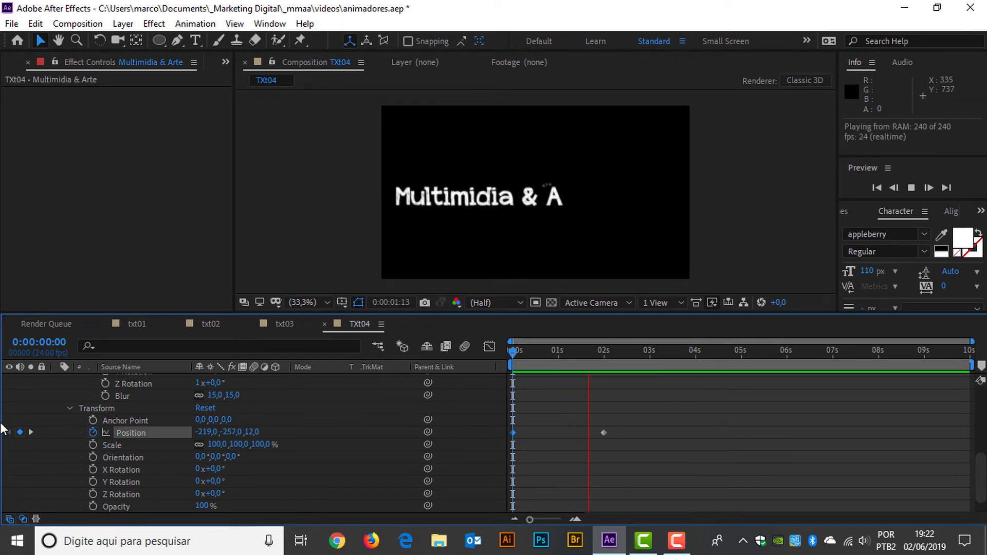
pyautogui.press('space')
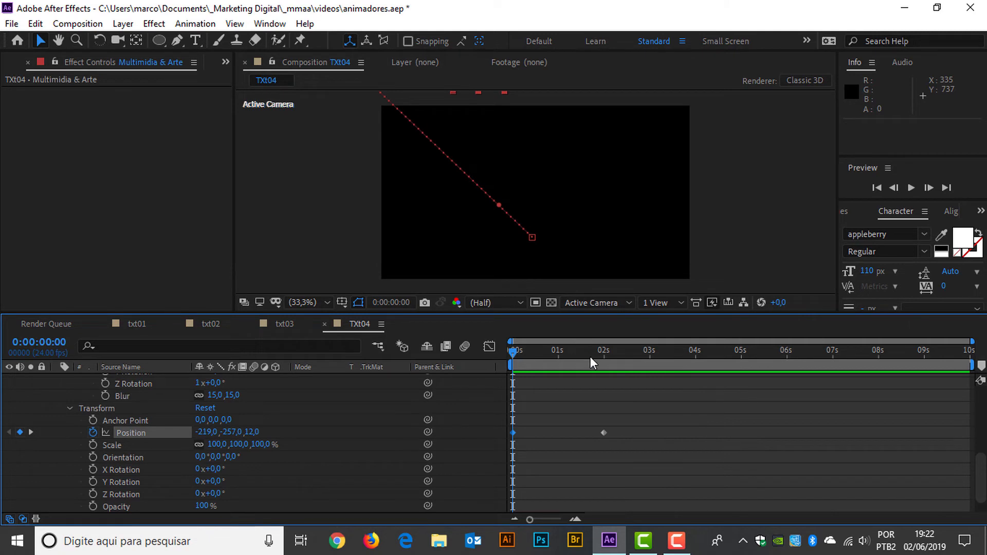
pyautogui.moveTo(590, 357); pyautogui.dragTo(492, 363)
# - Remove the Start keyframes from Range Selector 1, leaving Start at 0%
pyautogui.scroll(1, 406, 427)
pyautogui.scroll(4, 425, 421)
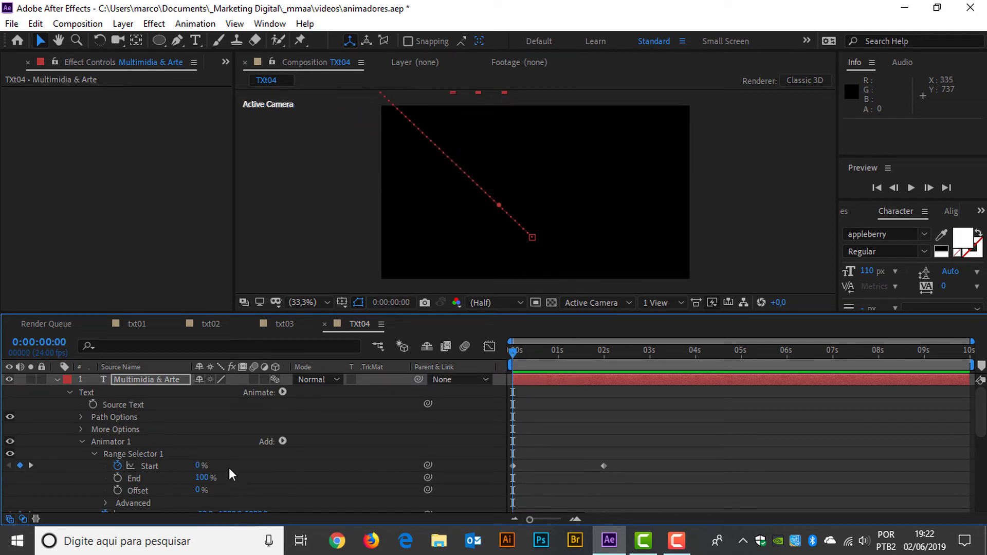
pyautogui.click(118, 465)
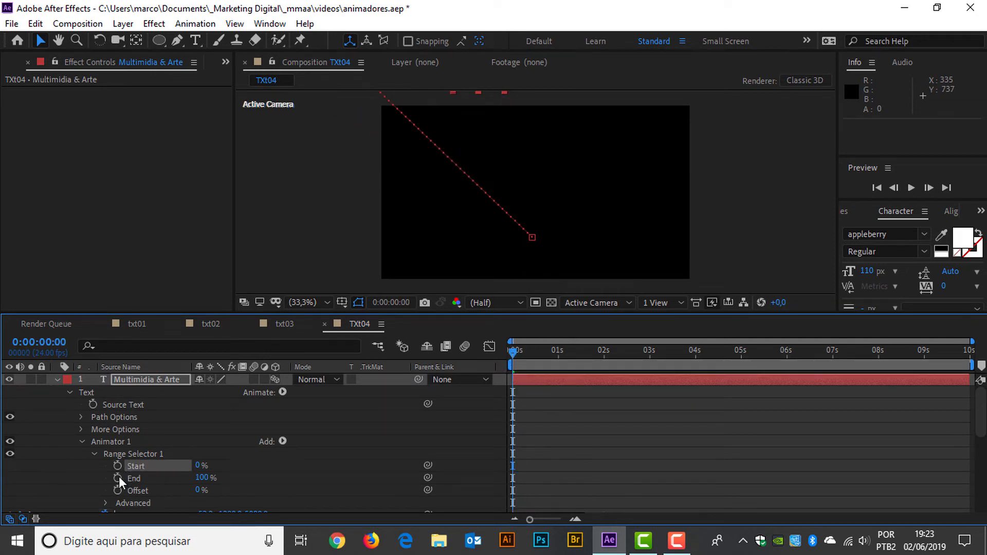
# - Animate the range selector's End from 100% at 0:00:00:00 to 0% at 0:00:02:00 and preview it
pyautogui.click(118, 477)
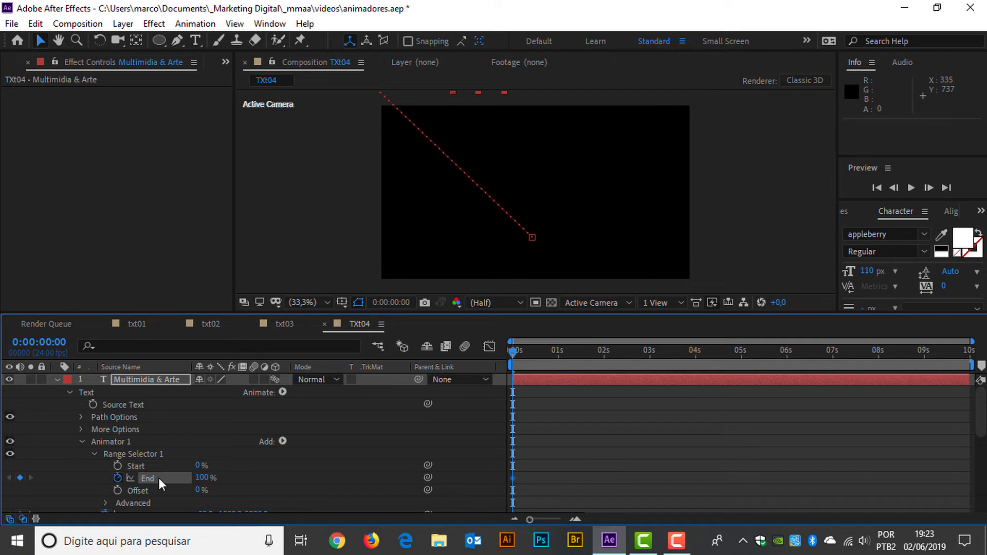
pyautogui.click(49, 342)
pyautogui.write('200')
pyautogui.press('Return')
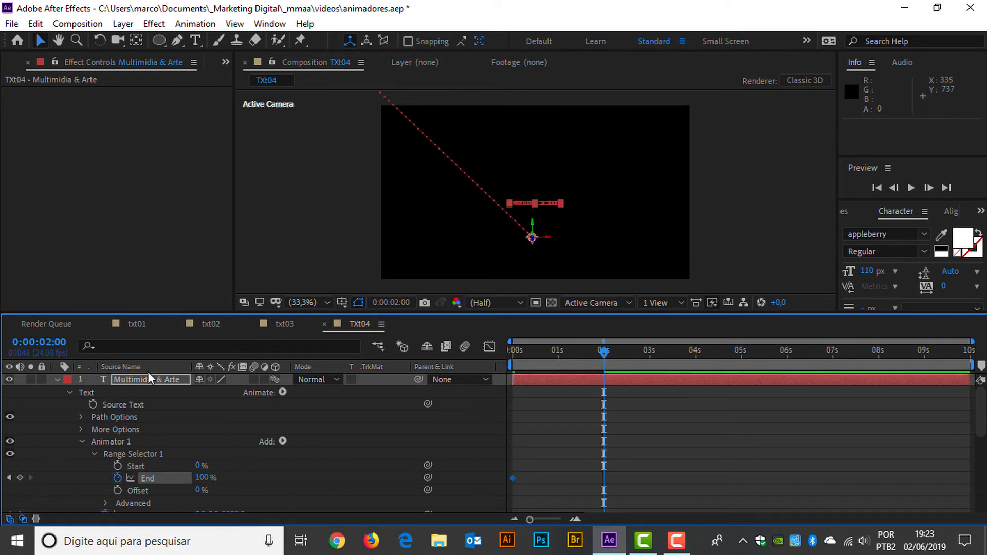
pyautogui.moveTo(202, 482); pyautogui.dragTo(105, 479)
pyautogui.press('space')
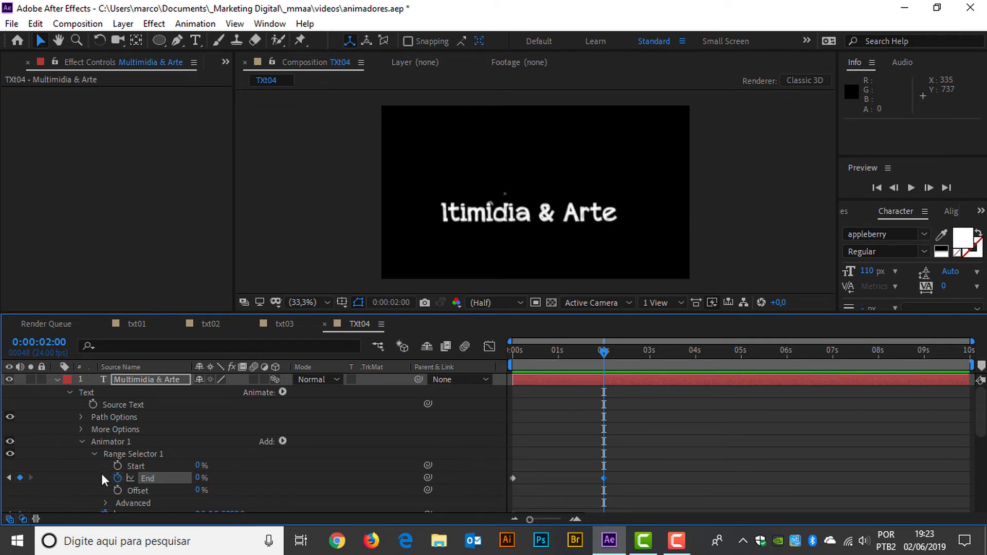
pyautogui.press('space')
# - Return to 0:00:00:00 and remove the range selector's End keyframes, leaving End at 100%
pyautogui.moveTo(598, 352); pyautogui.dragTo(467, 389)
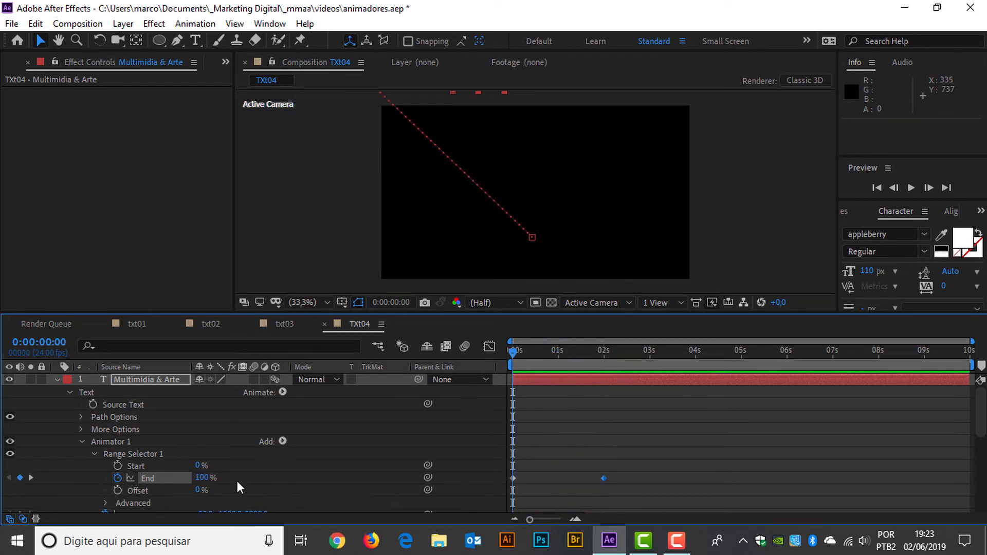
pyautogui.click(117, 477)
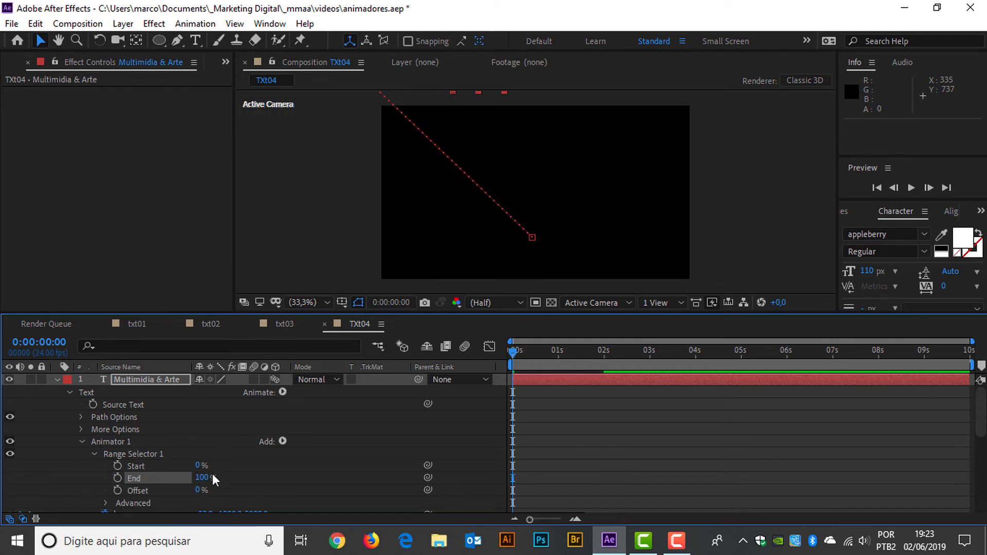
# - Remove the layer's Transform Position keyframe at 0:00:02:00
pyautogui.moveTo(198, 466); pyautogui.dragTo(135, 460)
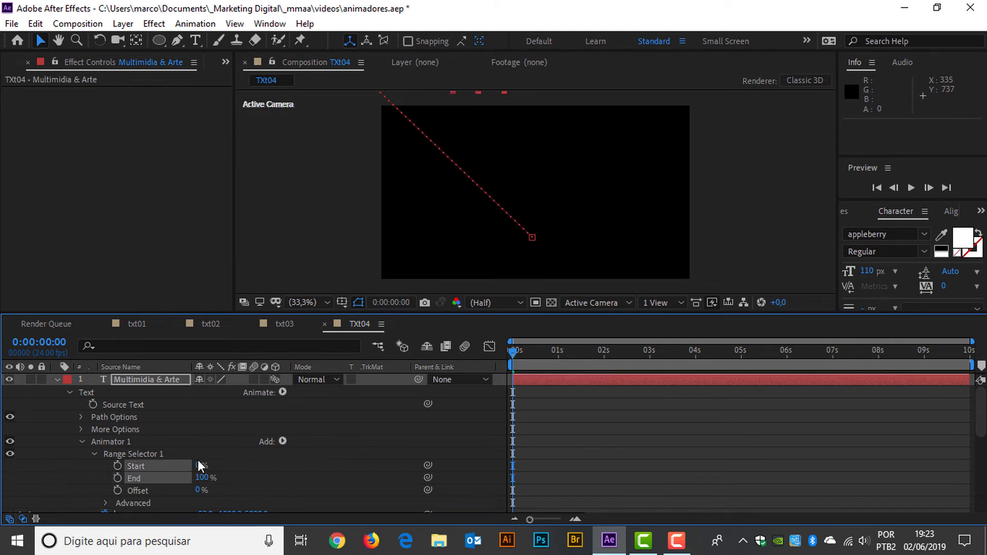
pyautogui.click(32, 348)
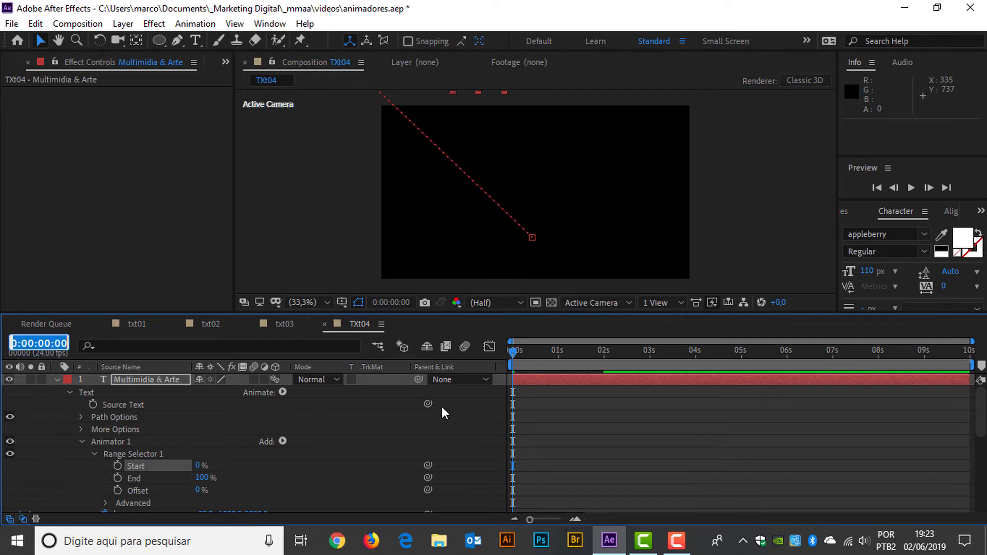
pyautogui.write('200')
pyautogui.press('Return')
pyautogui.scroll(-5, 545, 407)
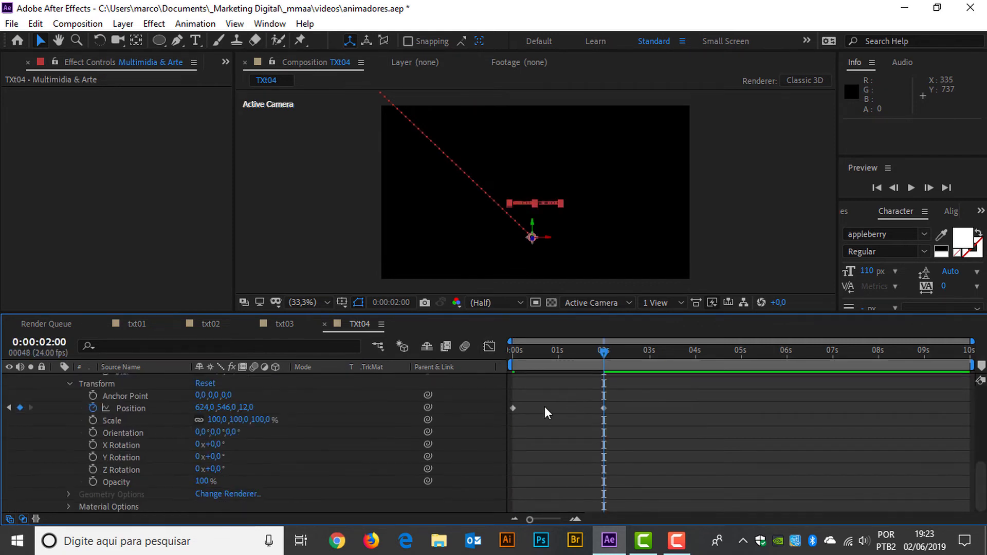
pyautogui.scroll(2, 458, 457)
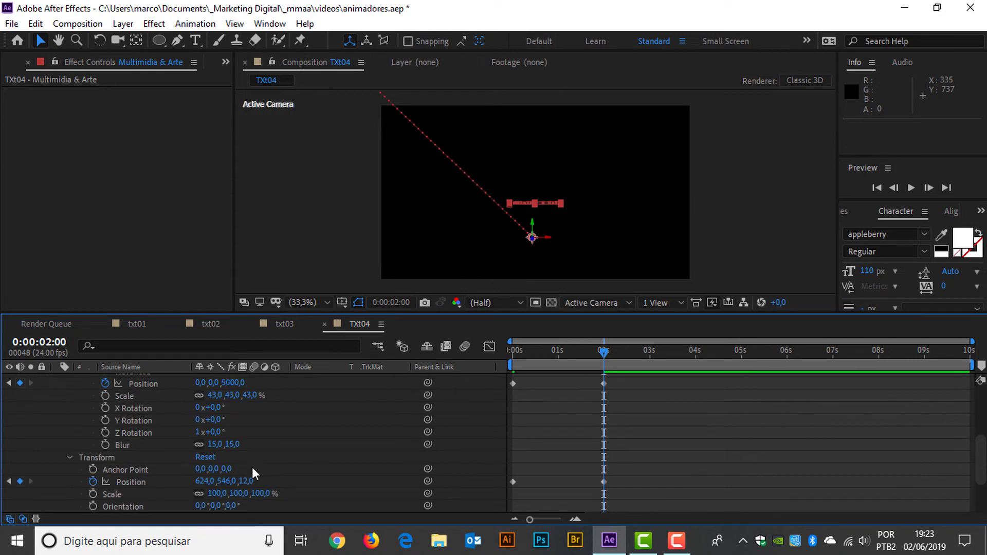
pyautogui.scroll(-1, 253, 468)
pyautogui.click(24, 443)
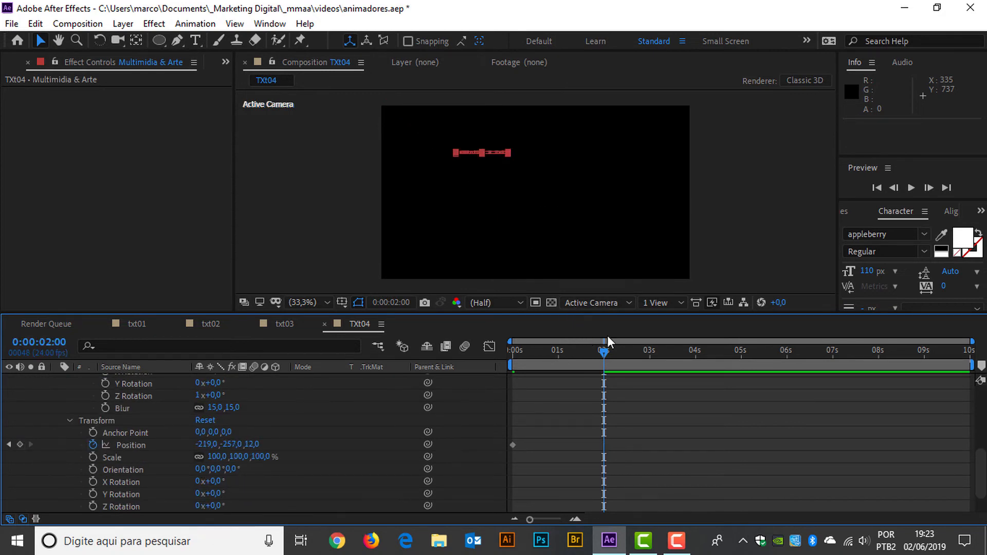
# - Animate Range Selector 1's Start from 0% at 0:00:00:00 to 100% at 0:00:02:00 and scrub through it
pyautogui.moveTo(607, 351); pyautogui.dragTo(474, 365)
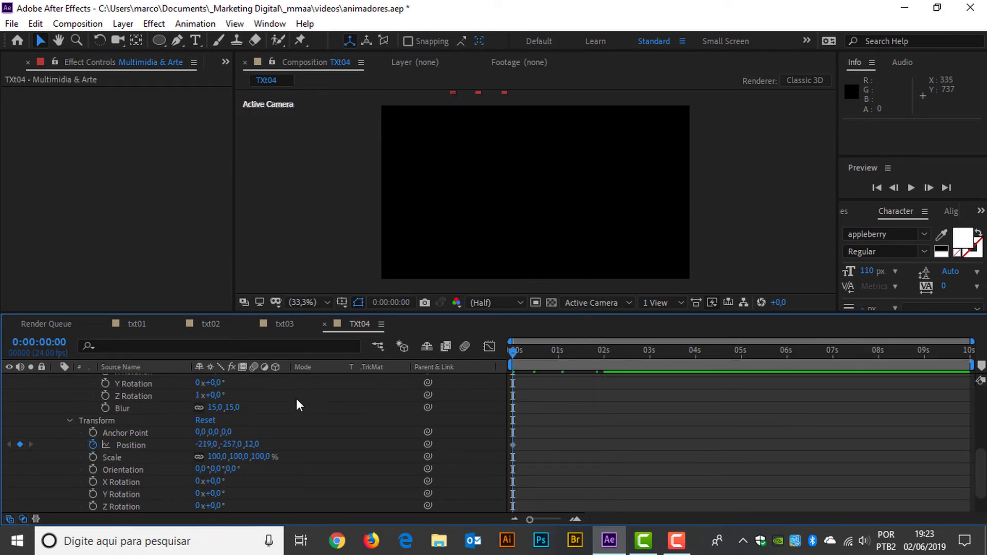
pyautogui.scroll(4, 260, 440)
pyautogui.scroll(-1, 222, 448)
pyautogui.click(120, 408)
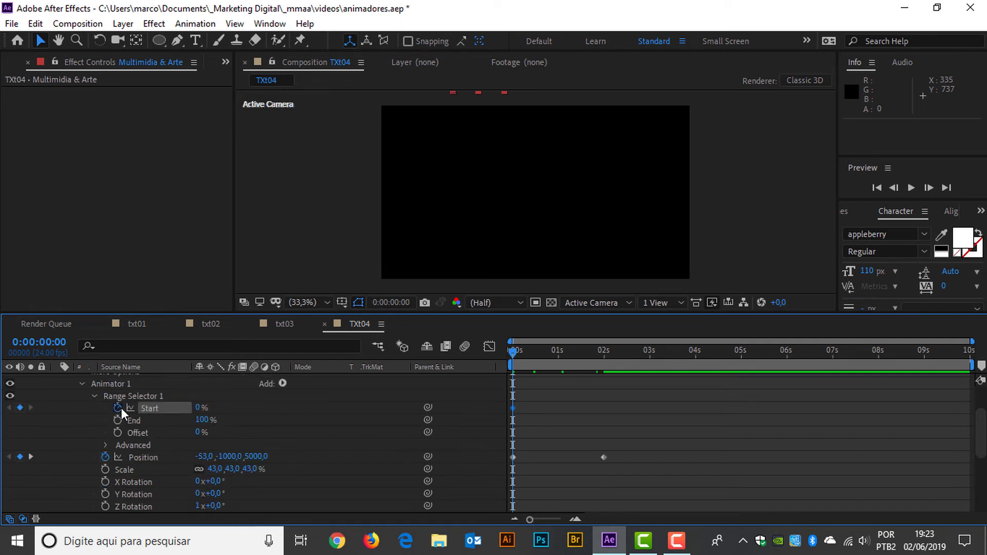
pyautogui.click(52, 344)
pyautogui.write('200')
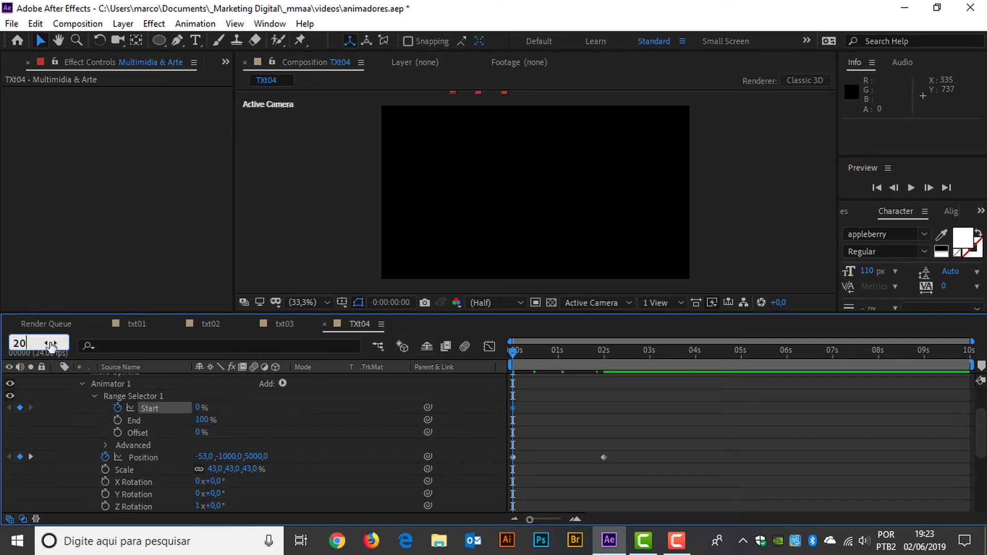
pyautogui.press('Return')
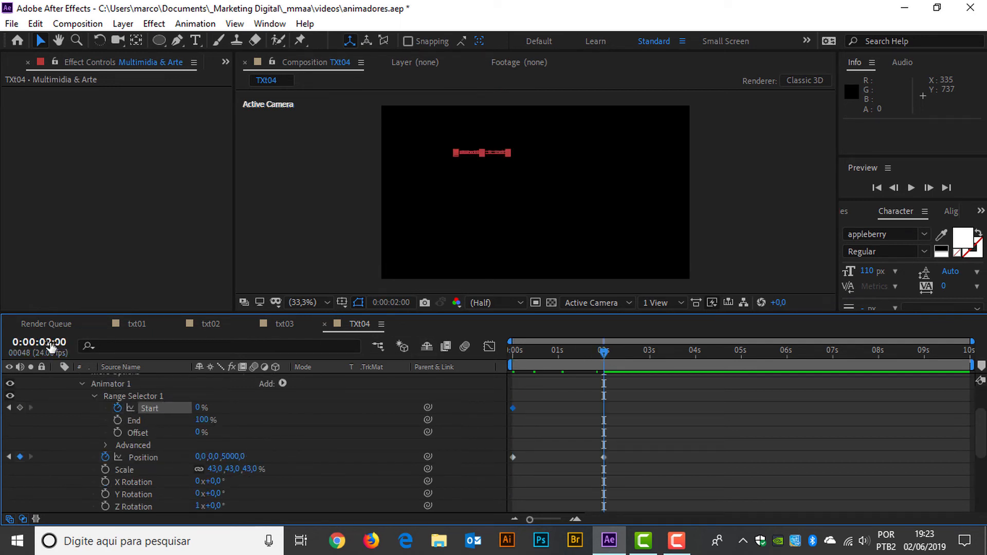
pyautogui.click(201, 408)
pyautogui.write('100')
pyautogui.press('Return')
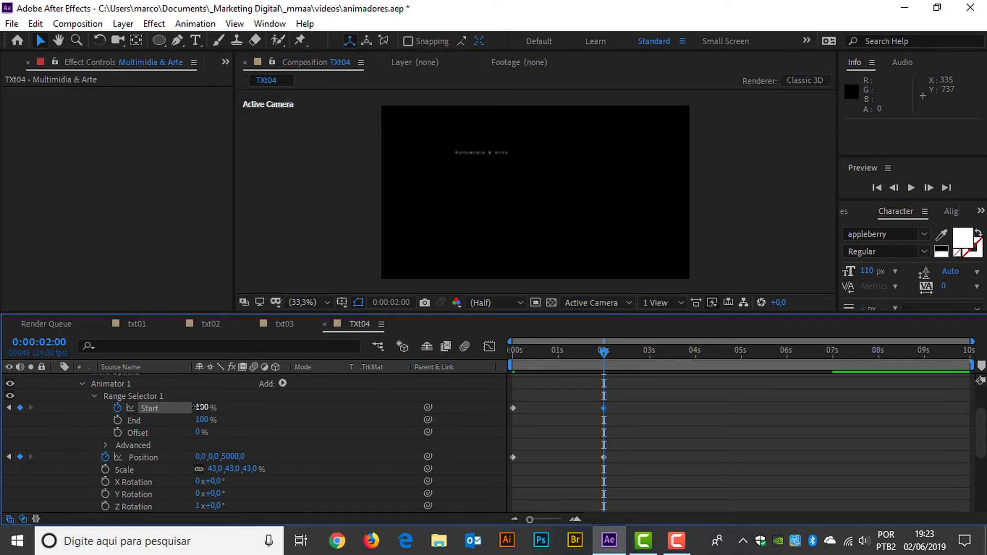
pyautogui.moveTo(596, 350)
pyautogui.mouseDown()
pyautogui.moveTo(468, 350)
pyautogui.moveTo(637, 356)
pyautogui.moveTo(607, 366)
pyautogui.mouseUp()
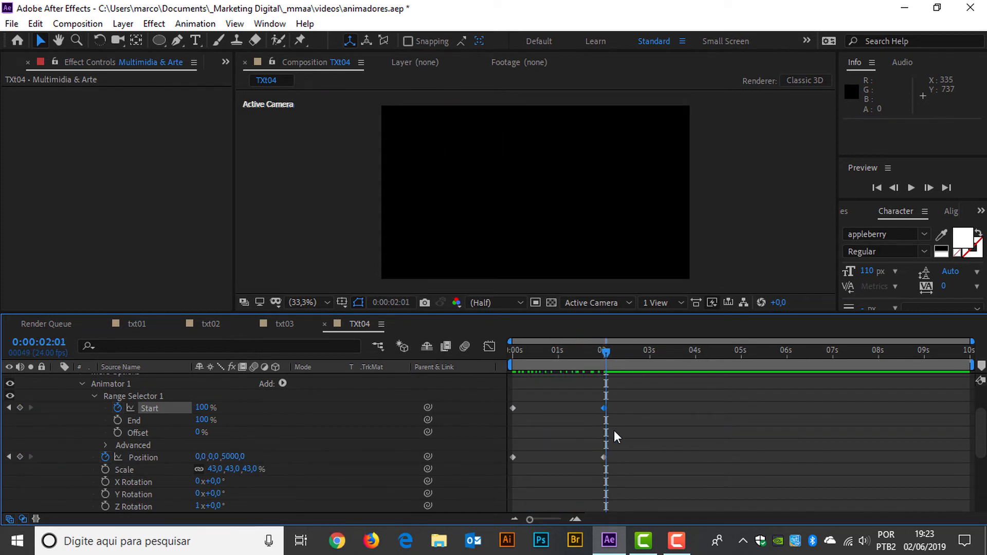
# - Try deleting both of Animator 1's Position keyframes and scrub back to the beginning of the composition
pyautogui.moveTo(615, 446); pyautogui.dragTo(477, 464)
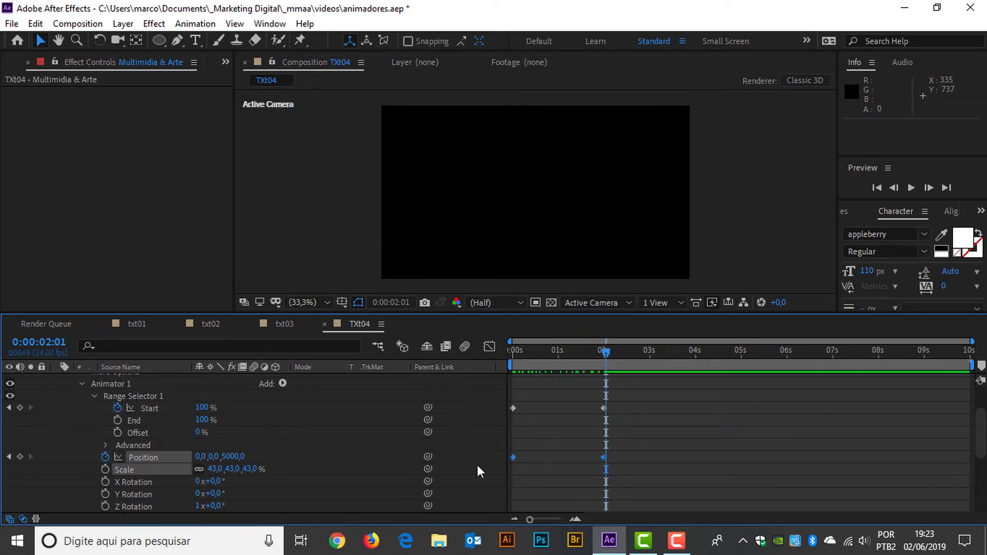
pyautogui.press('Delete')
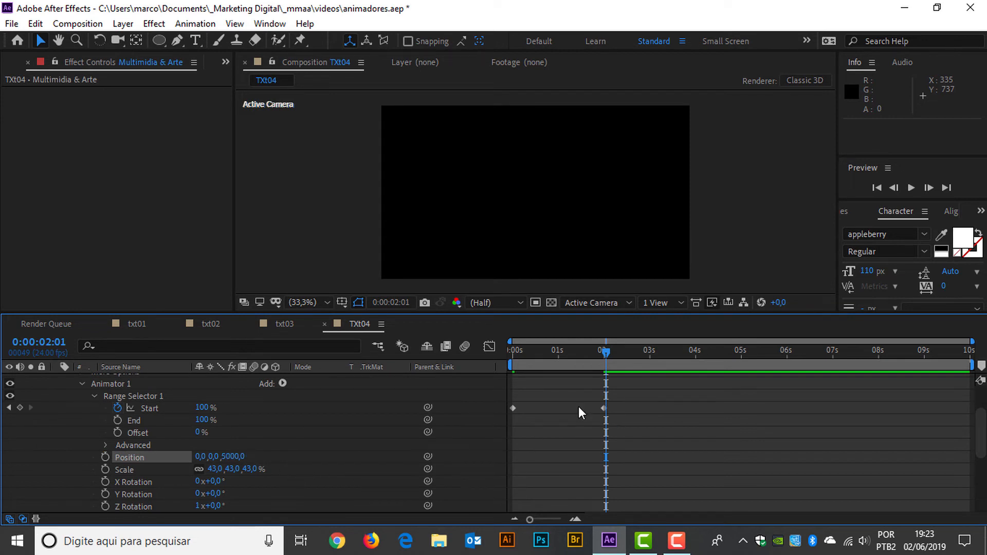
pyautogui.moveTo(609, 352); pyautogui.dragTo(499, 392)
pyautogui.scroll(1, 378, 435)
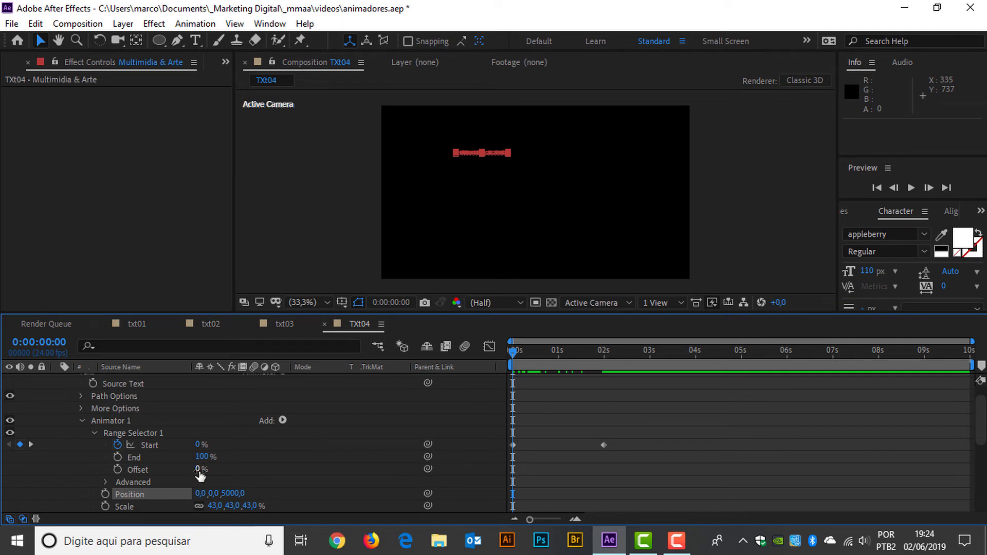
# - Try a range selector Offset of -38% and an animator Z position of 0, and scrub through the result
pyautogui.moveTo(199, 469); pyautogui.dragTo(149, 465)
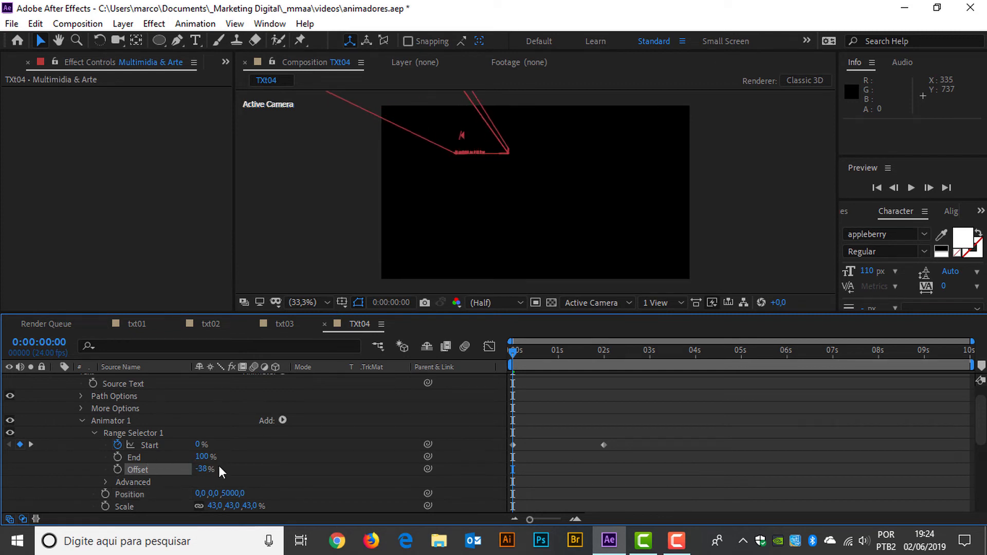
pyautogui.scroll(-2, 219, 466)
pyautogui.click(233, 457)
pyautogui.write('0')
pyautogui.press('Return')
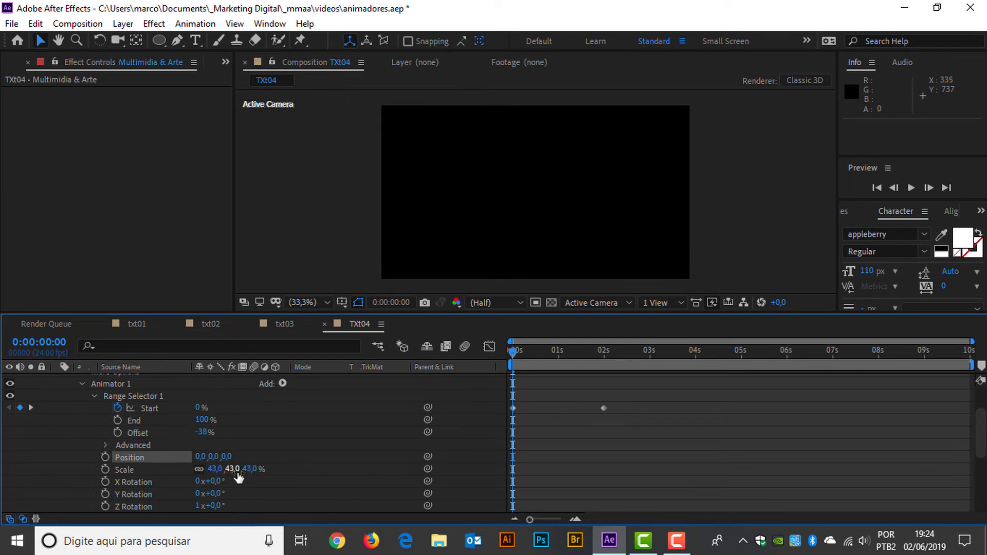
pyautogui.click(515, 353)
pyautogui.moveTo(562, 353); pyautogui.dragTo(496, 381)
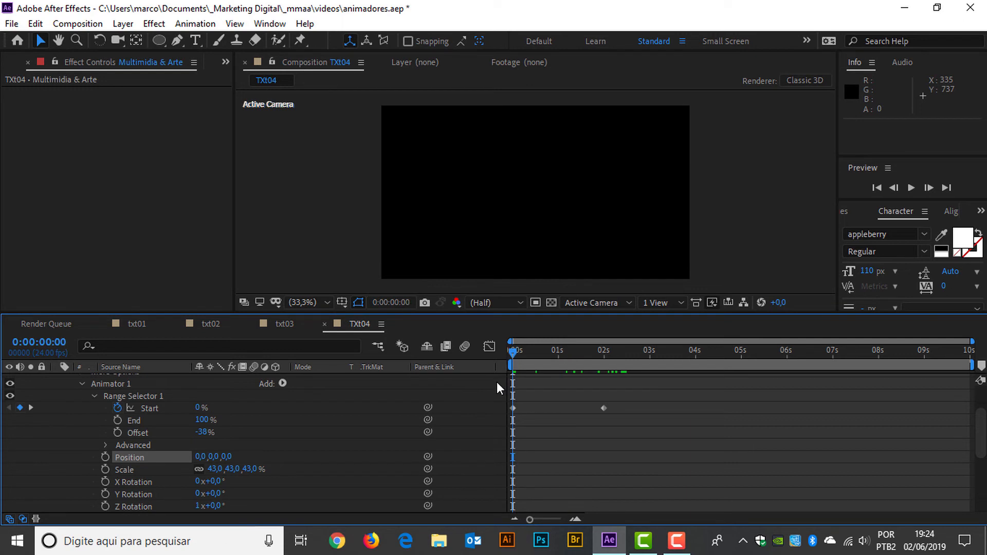
pyautogui.click(677, 540)
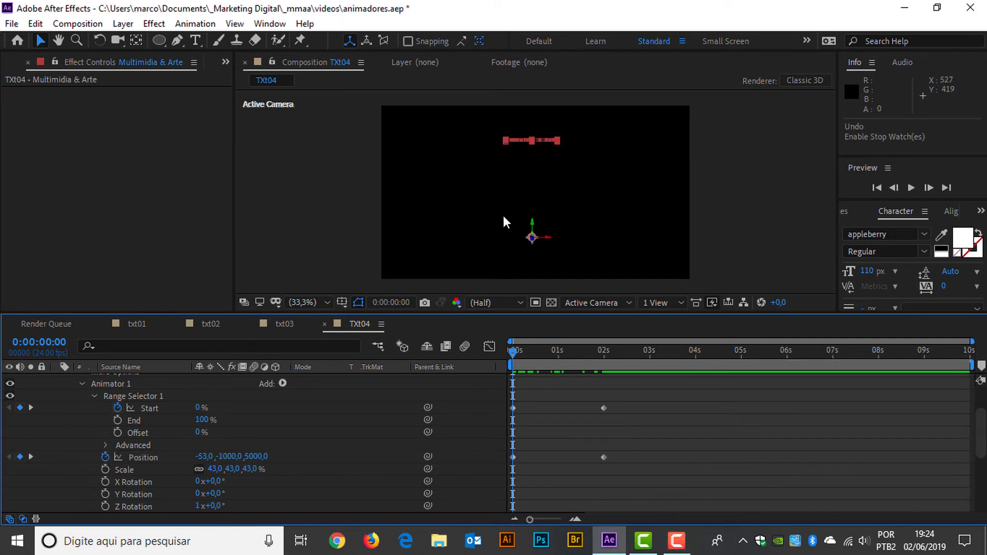
# - Preview the text animation from the beginning of the composition
pyautogui.moveTo(514, 354); pyautogui.dragTo(450, 356)
pyautogui.press('space')
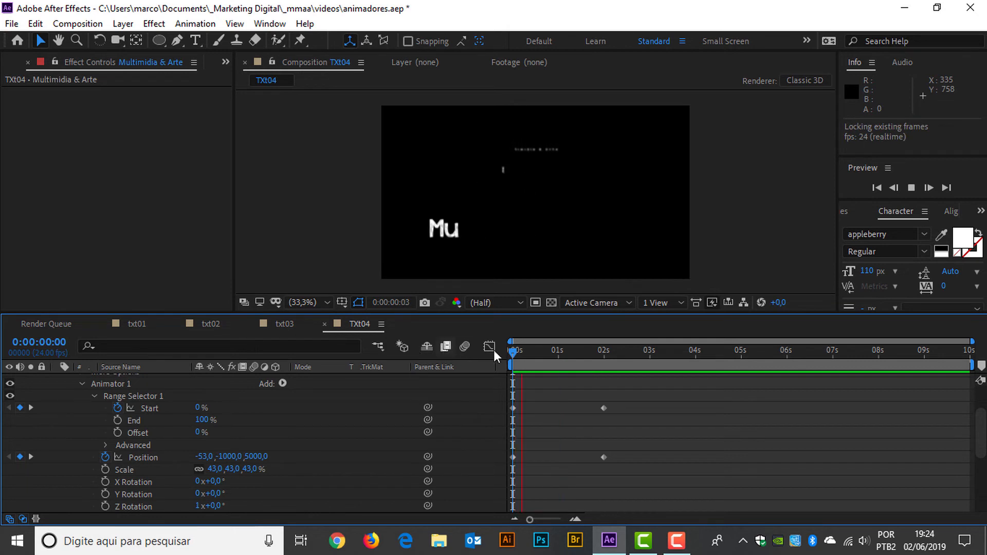
pyautogui.press('space')
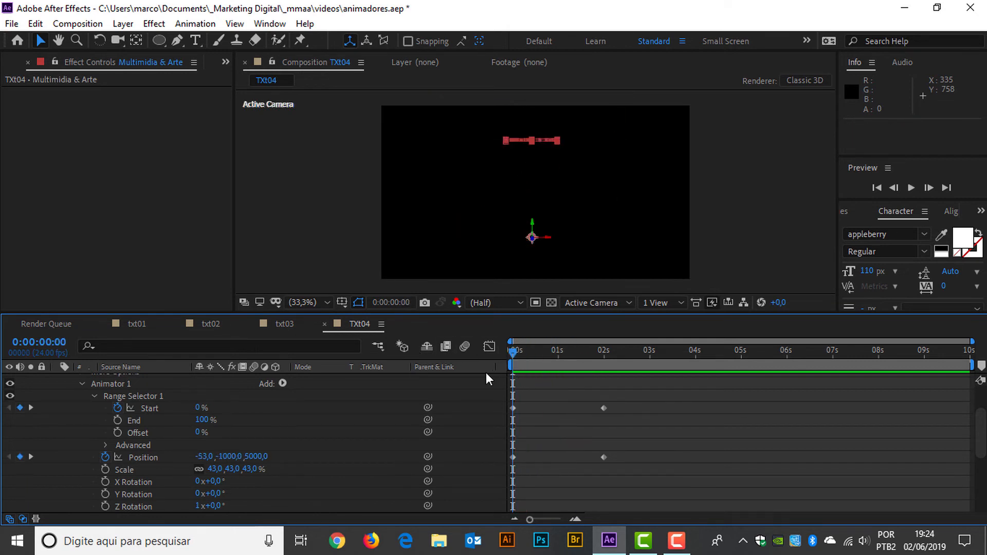
pyautogui.moveTo(513, 354); pyautogui.dragTo(280, 395)
pyautogui.moveTo(503, 358); pyautogui.dragTo(495, 378)
# - Set Animator 1's Position at 0:00:00:00 to -3000, -1751, 5000 so the letters start outside the frame
pyautogui.moveTo(205, 457); pyautogui.dragTo(57, 456)
pyautogui.moveTo(232, 456); pyautogui.dragTo(34, 456)
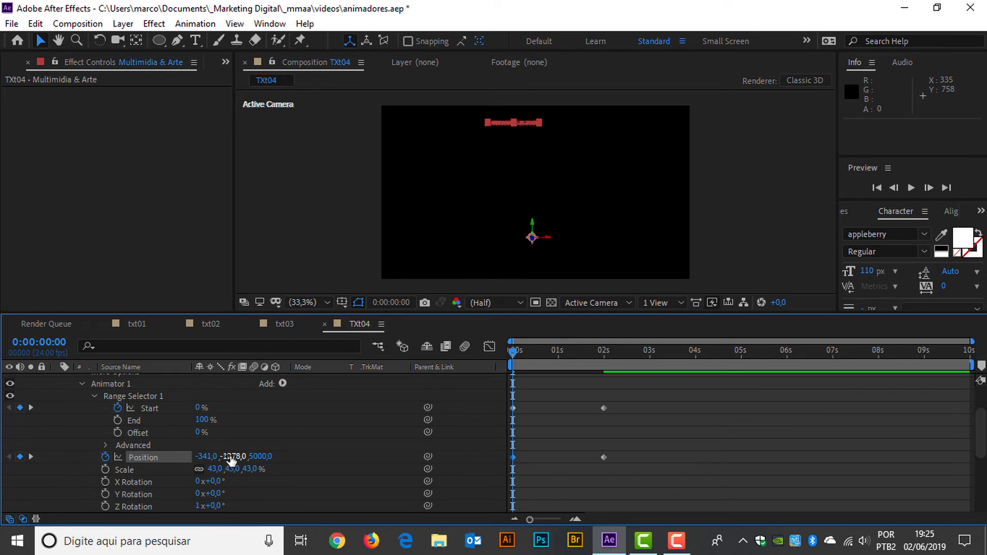
pyautogui.moveTo(225, 456); pyautogui.dragTo(88, 466)
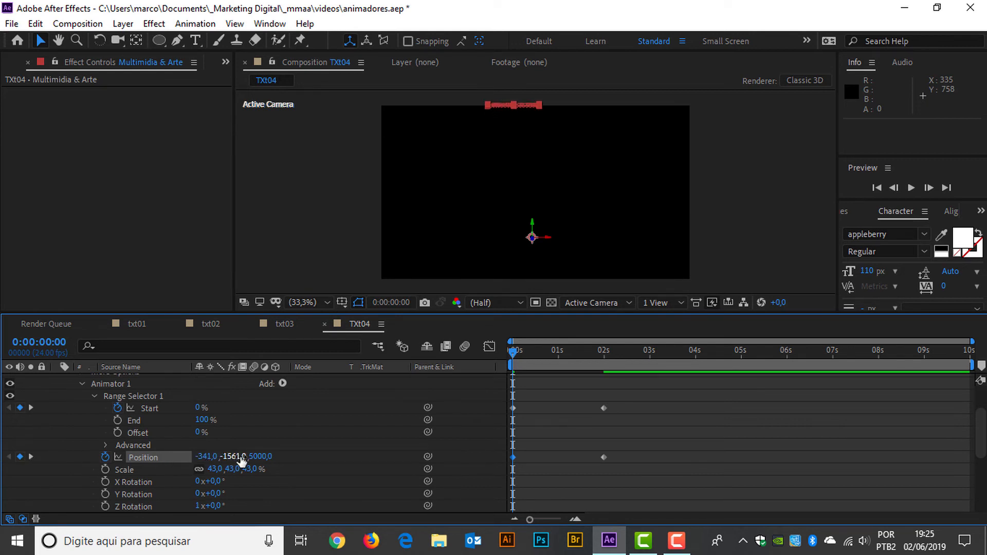
pyautogui.moveTo(235, 457); pyautogui.dragTo(138, 458)
pyautogui.moveTo(522, 355); pyautogui.dragTo(482, 370)
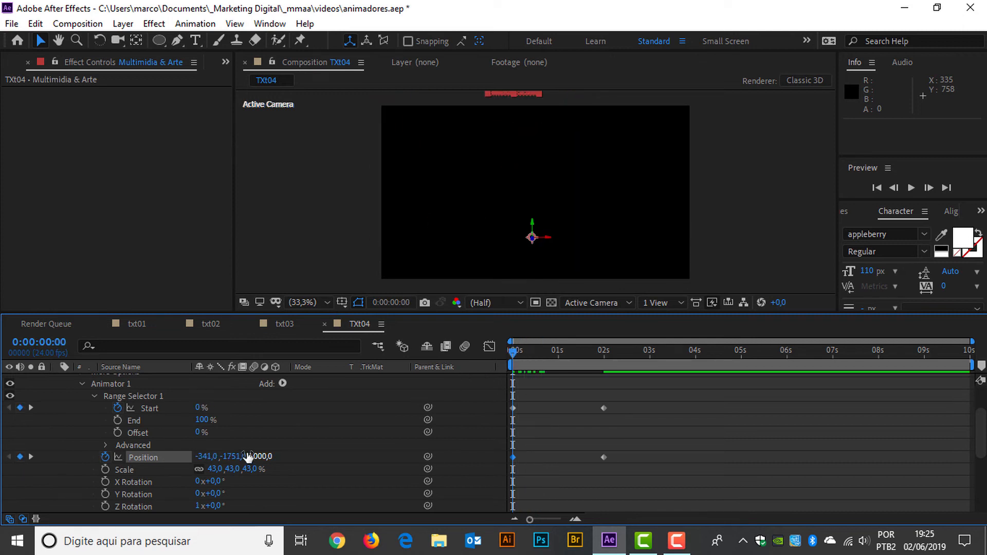
pyautogui.moveTo(205, 456); pyautogui.dragTo(34, 450)
pyautogui.click(200, 457)
pyautogui.write('-5000')
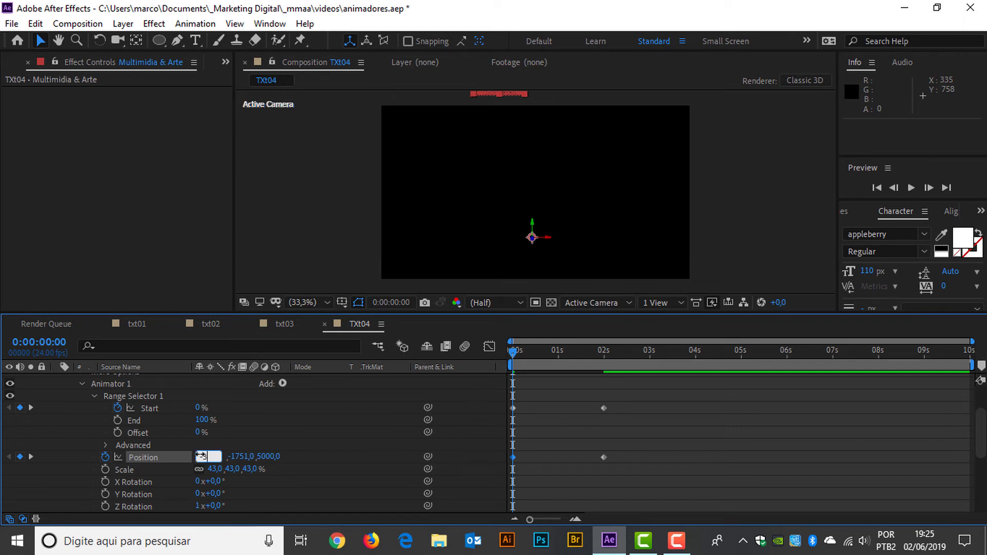
pyautogui.press('Return')
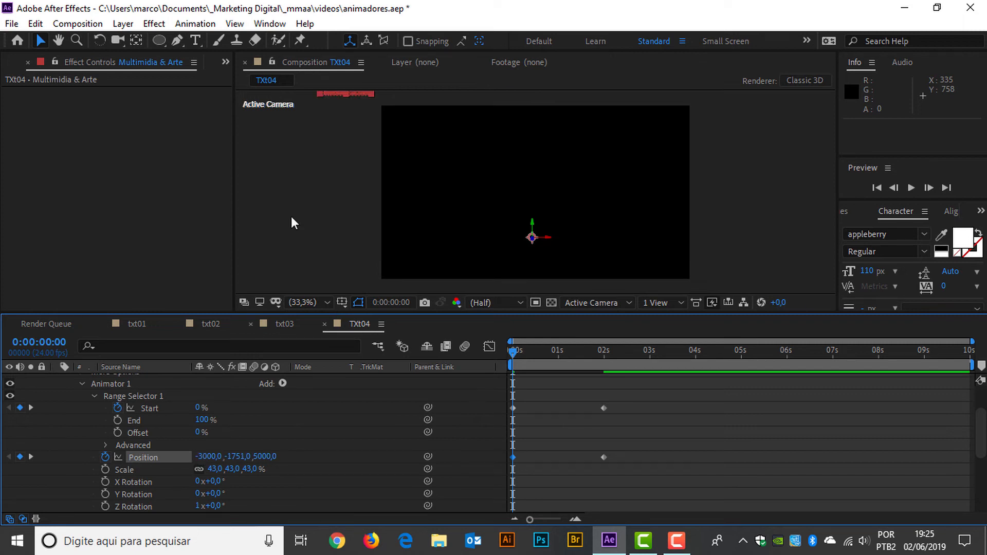
# - Play and scrub through the revised letter animation, ending at the keyframes at 0:00:02:00
pyautogui.press('space')
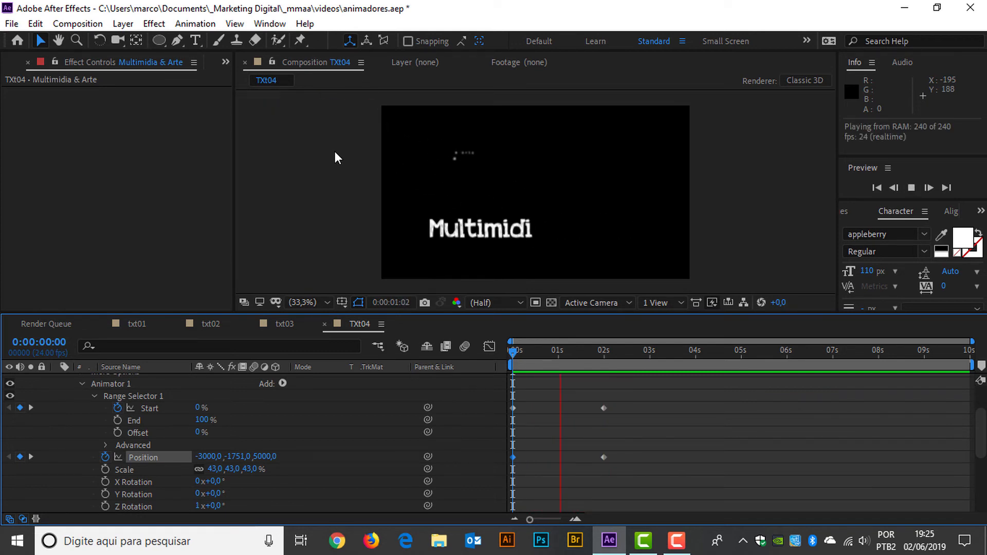
pyautogui.press('space')
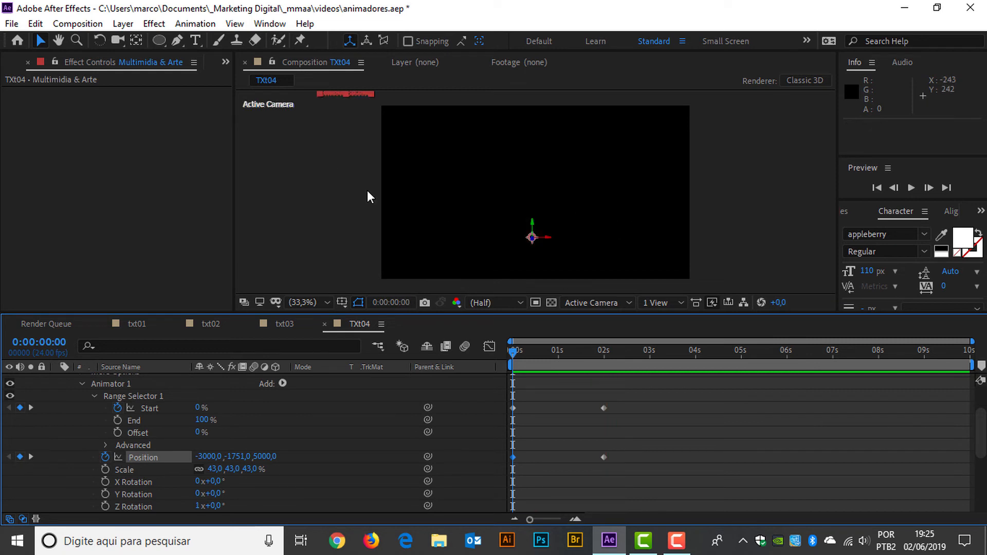
pyautogui.click(546, 351)
pyautogui.scroll(3, 216, 410)
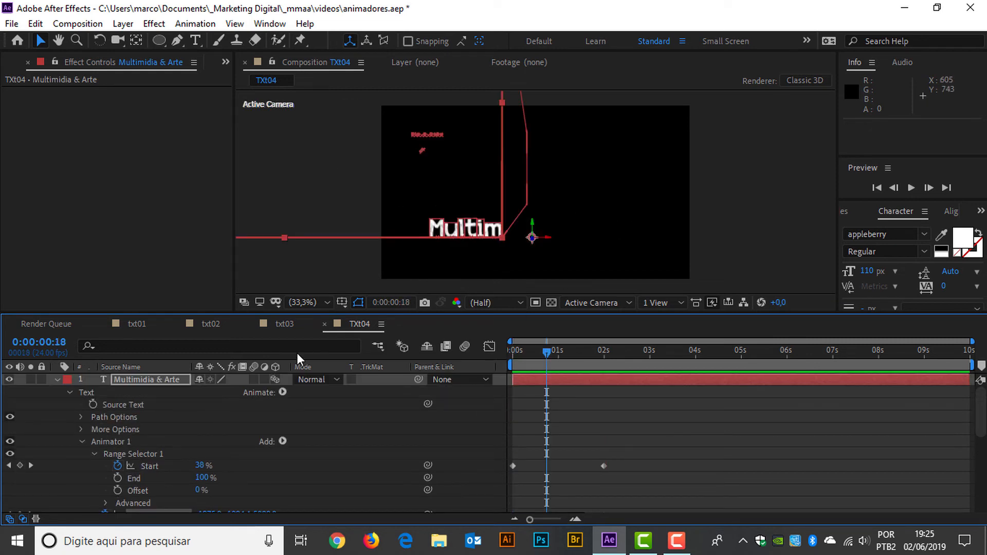
pyautogui.scroll(-3, 241, 431)
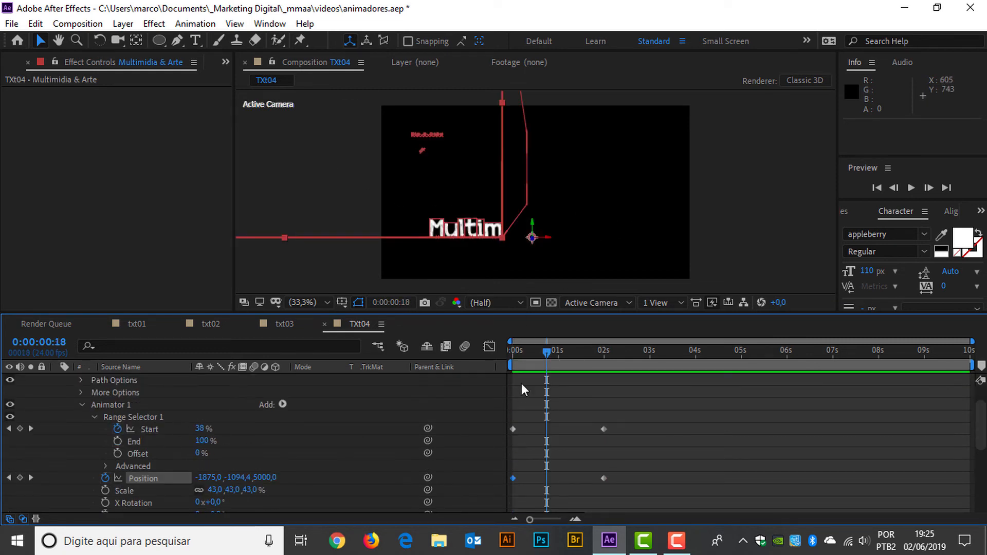
pyautogui.moveTo(542, 356); pyautogui.dragTo(492, 358)
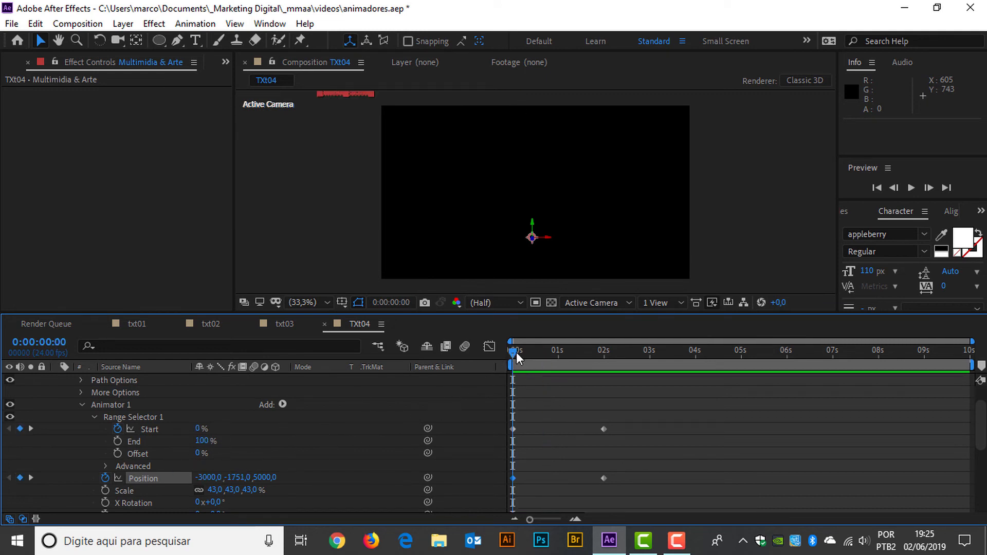
pyautogui.moveTo(516, 353); pyautogui.dragTo(467, 362)
pyautogui.moveTo(520, 350); pyautogui.dragTo(499, 385)
pyautogui.moveTo(513, 353); pyautogui.dragTo(598, 366)
pyautogui.press('k')
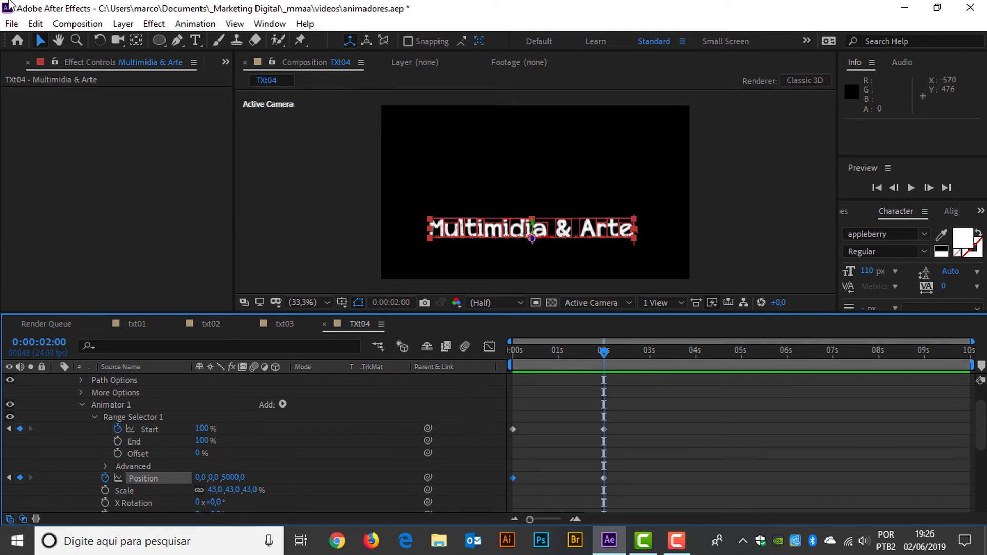
# - Save the project and collapse the text layer's Transform properties
pyautogui.click(12, 23)
pyautogui.click(44, 141)
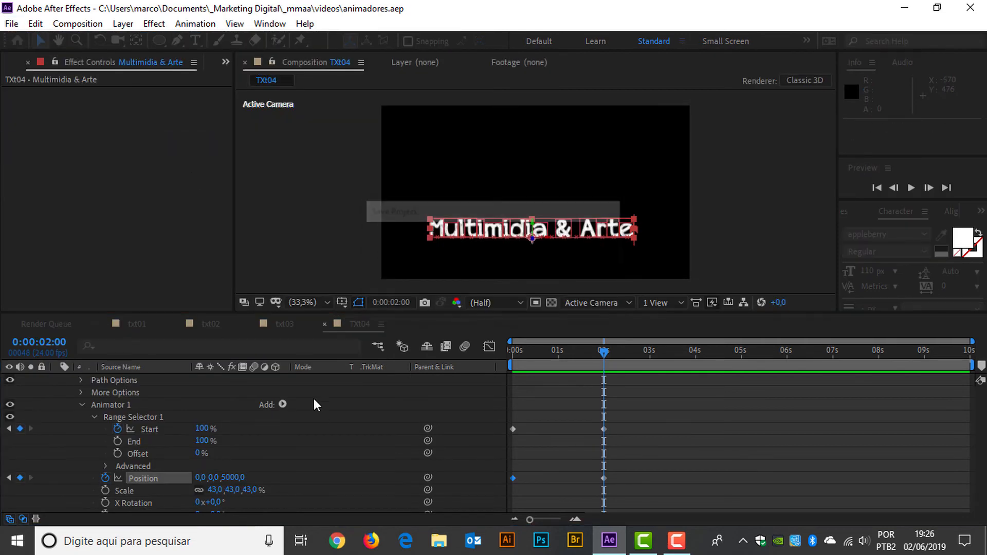
pyautogui.scroll(-5, 314, 411)
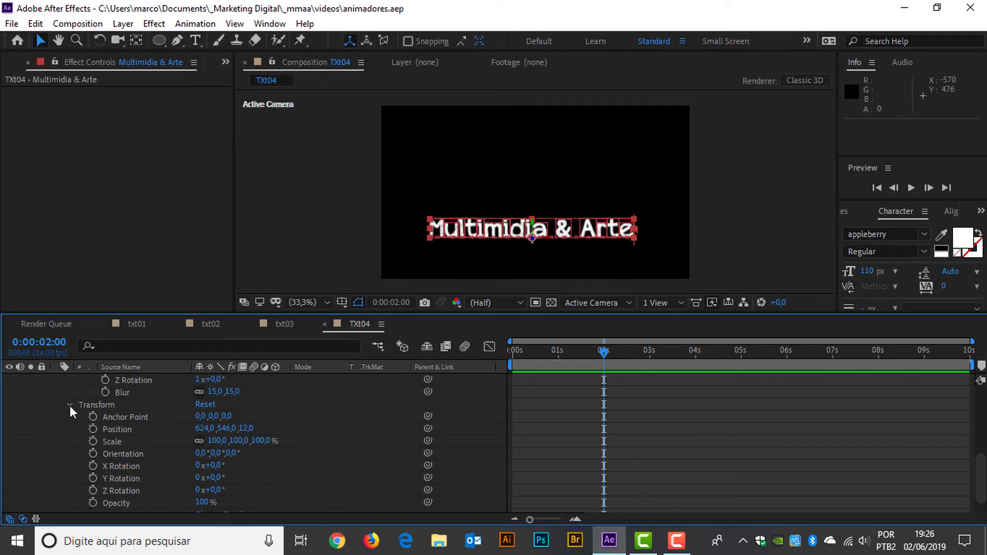
pyautogui.click(70, 405)
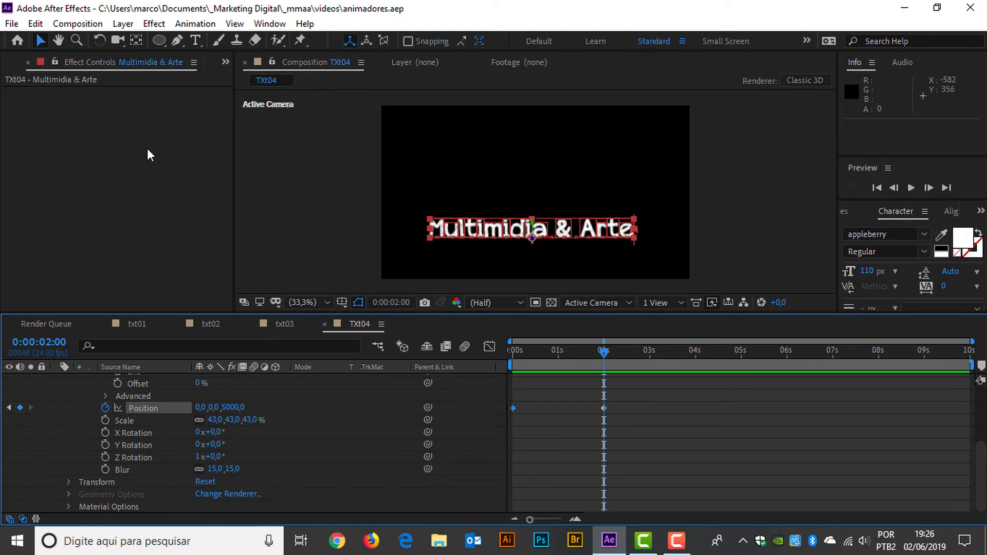
# - Create a 1280 x 720, 24 fps, 10-second composition named txt05 and show the project's list of items
pyautogui.click(76, 24)
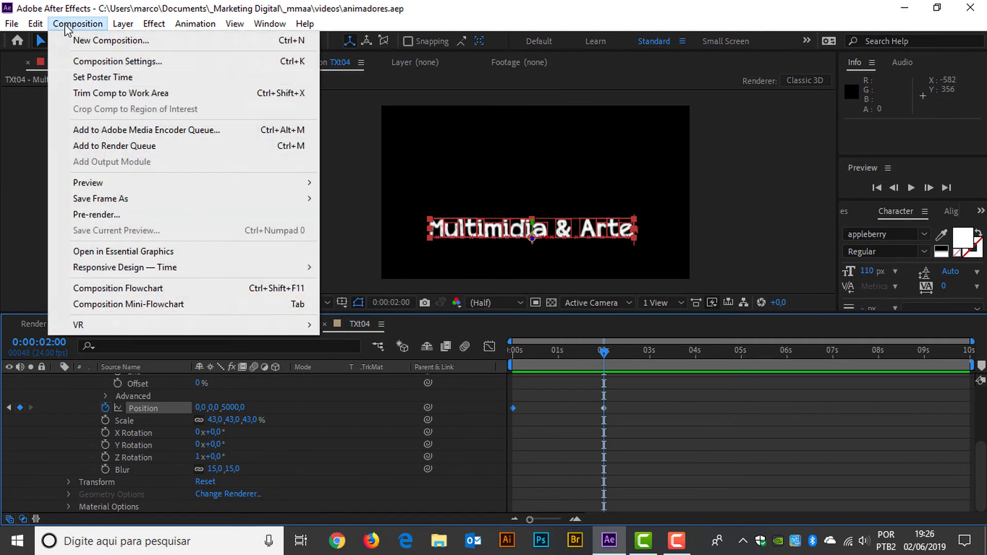
pyautogui.click(107, 41)
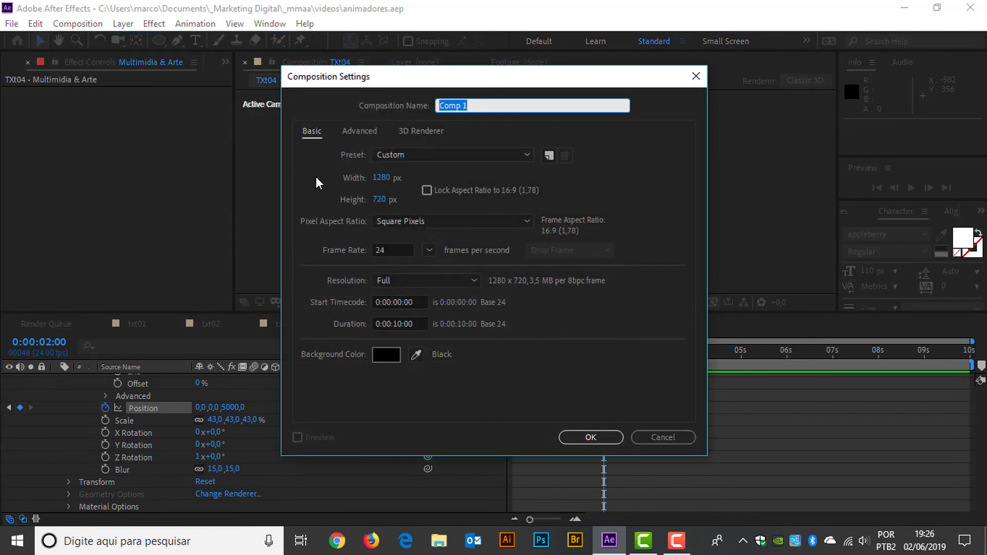
pyautogui.write('txt05')
pyautogui.press('Return')
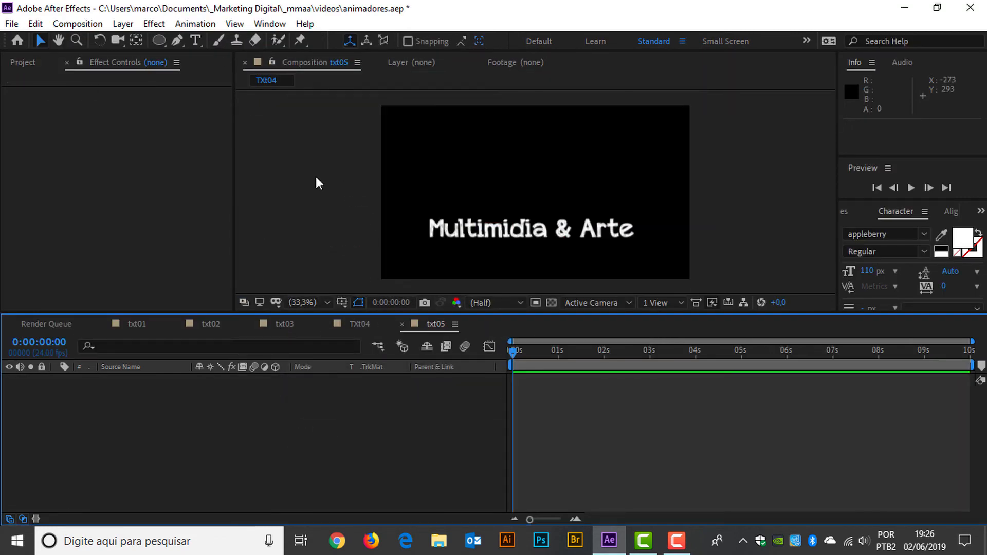
pyautogui.click(29, 63)
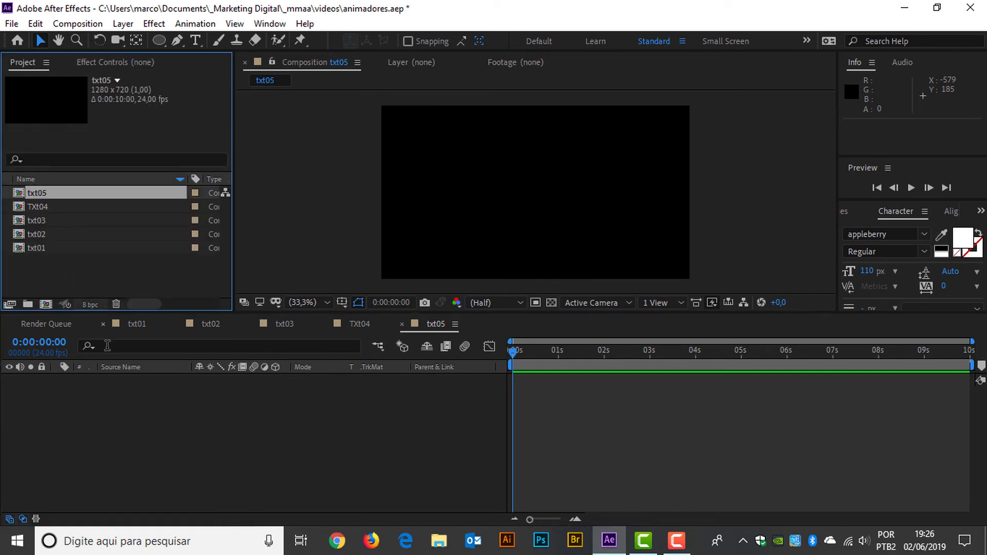
# - Add a text layer reading "Treinamntos" and move it near the centre of the frame, to about 573, 378
pyautogui.click(195, 40)
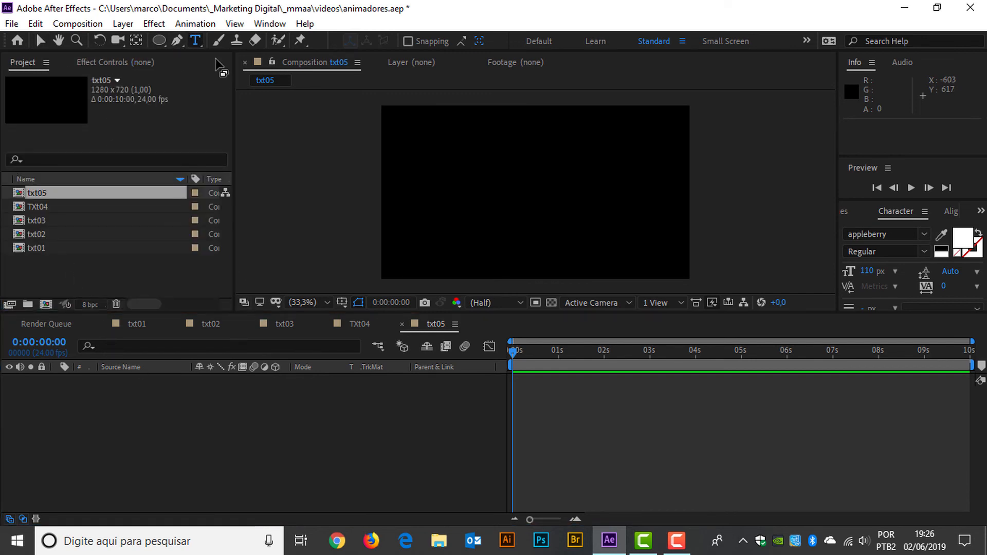
pyautogui.click(432, 185)
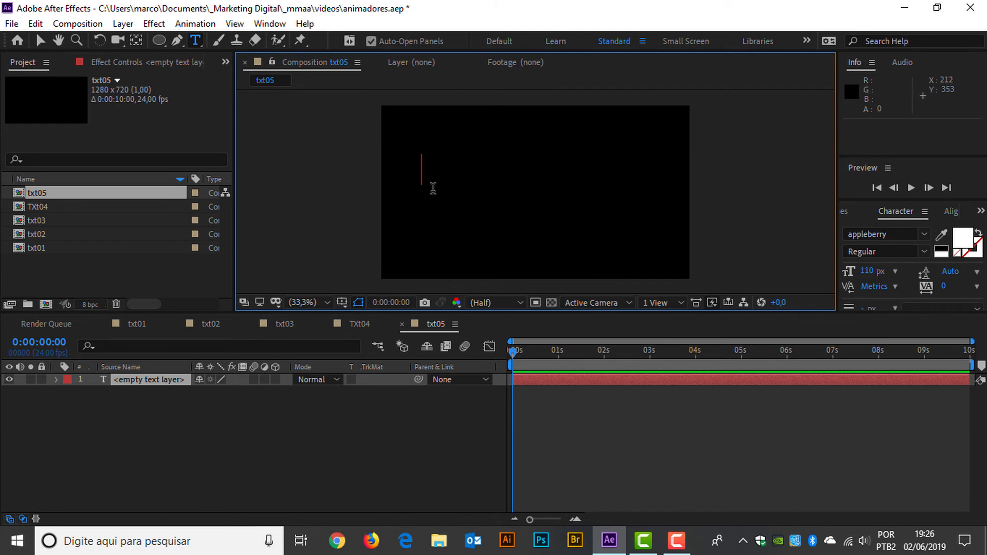
pyautogui.write('Tre')
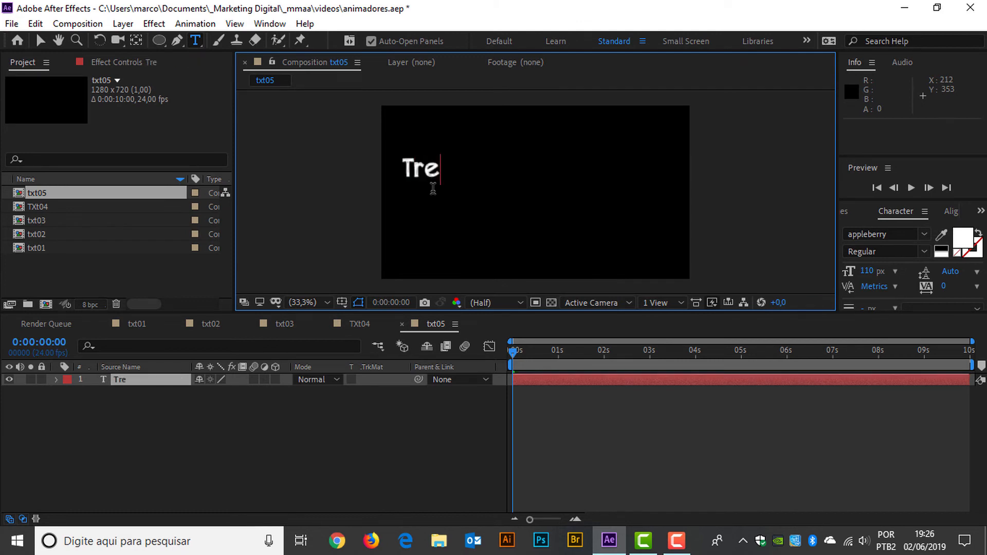
pyautogui.write('inamntos')
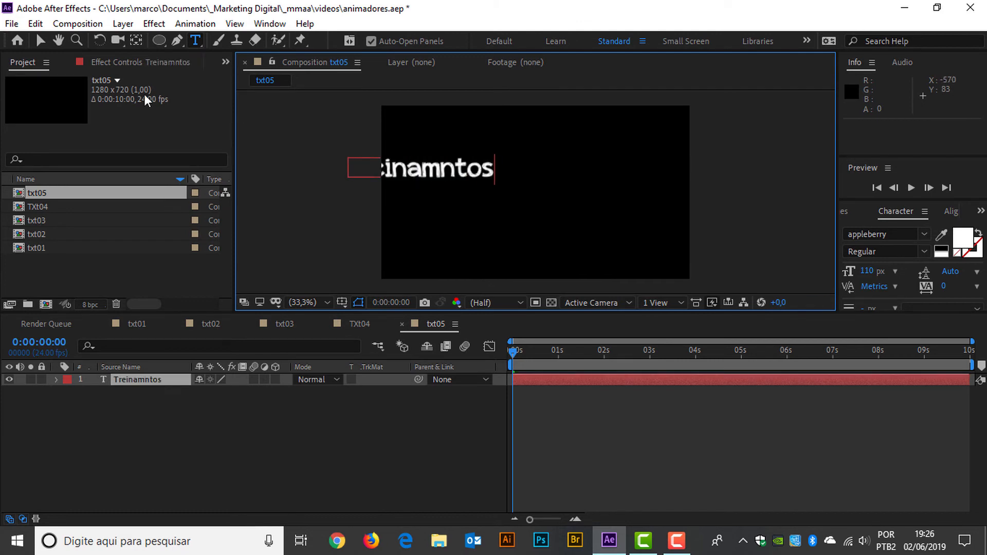
pyautogui.click(40, 40)
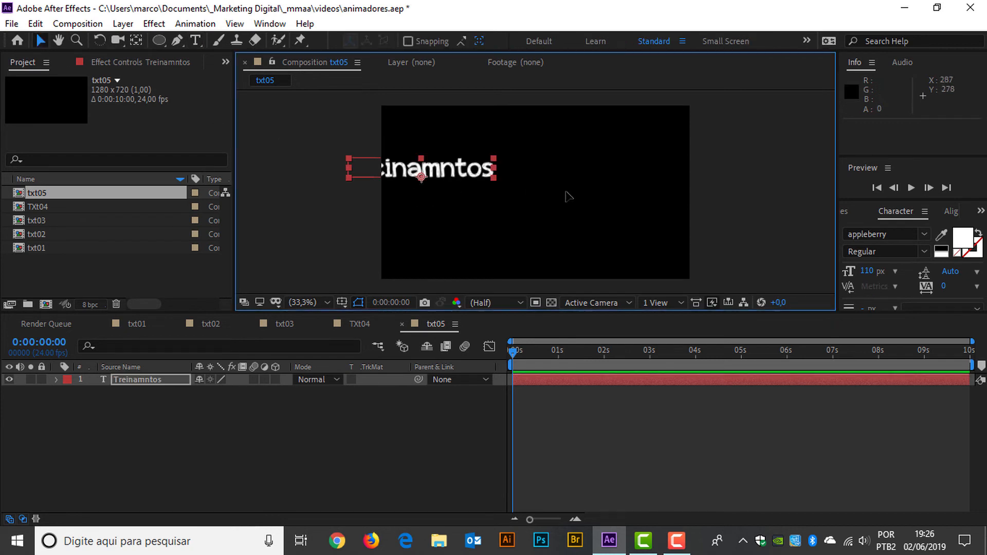
pyautogui.moveTo(442, 170); pyautogui.dragTo(540, 190)
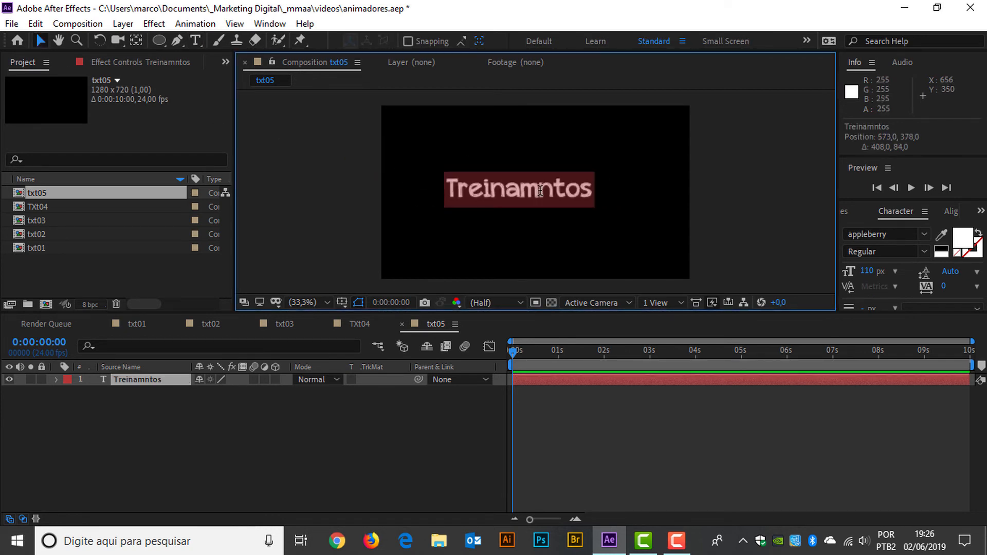
# - Correct the text's spelling to "Treinamentos" and move the layer to about 600, 357
pyautogui.hotkey('ctrl', 't')
pyautogui.click(540, 190)
pyautogui.write('e')
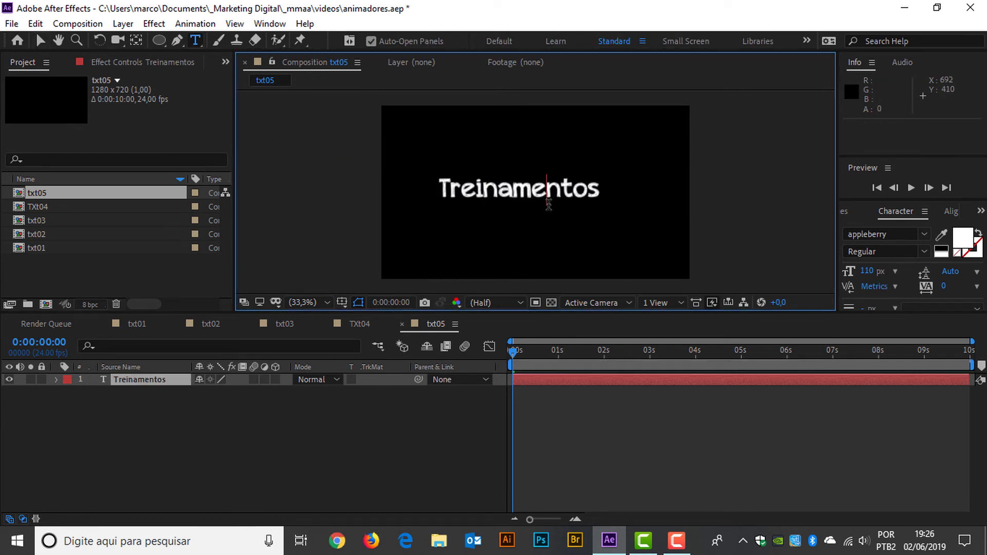
pyautogui.click(40, 40)
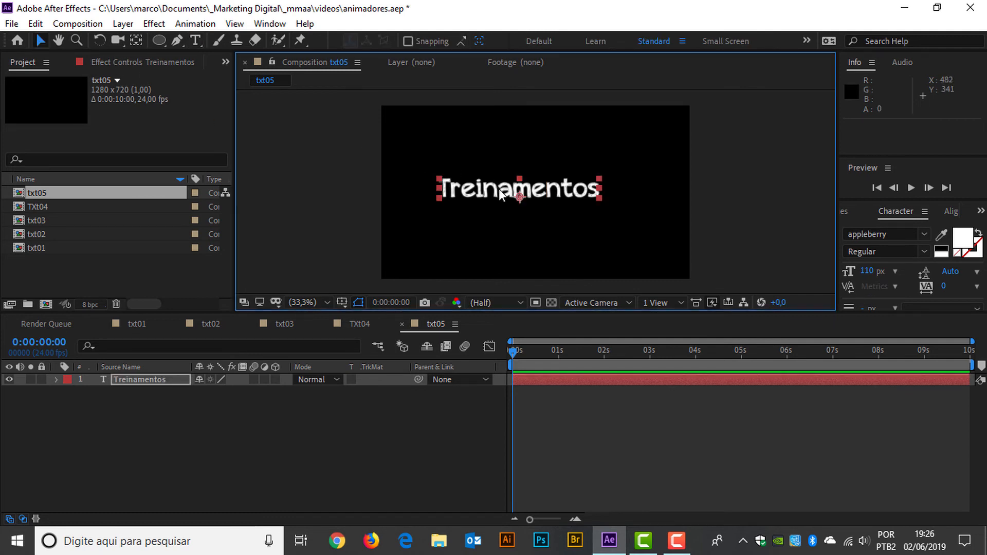
pyautogui.moveTo(499, 189); pyautogui.dragTo(506, 185)
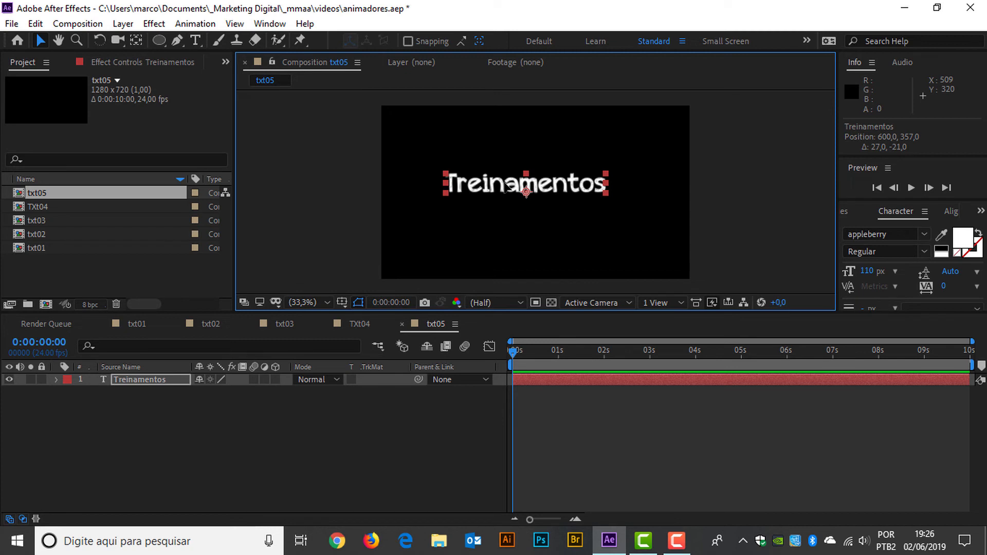
# - Draw an elliptical mask about 939 x 297 px around the "Treinamentos" text on its layer
pyautogui.click(159, 41)
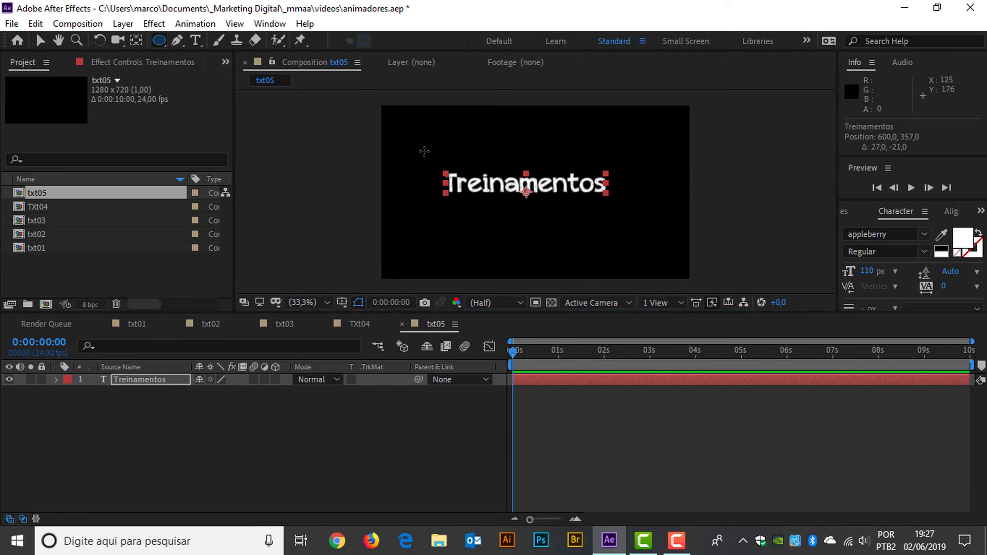
pyautogui.moveTo(411, 149); pyautogui.dragTo(639, 222)
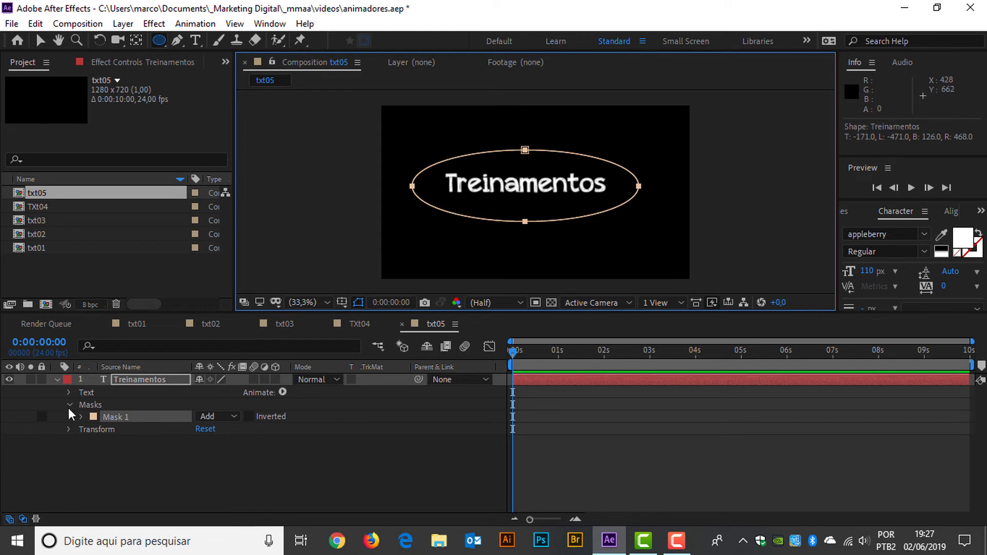
# - Set the text's Path to Mask 1 so it follows the ellipse, and set its First Margin to -2
pyautogui.click(69, 393)
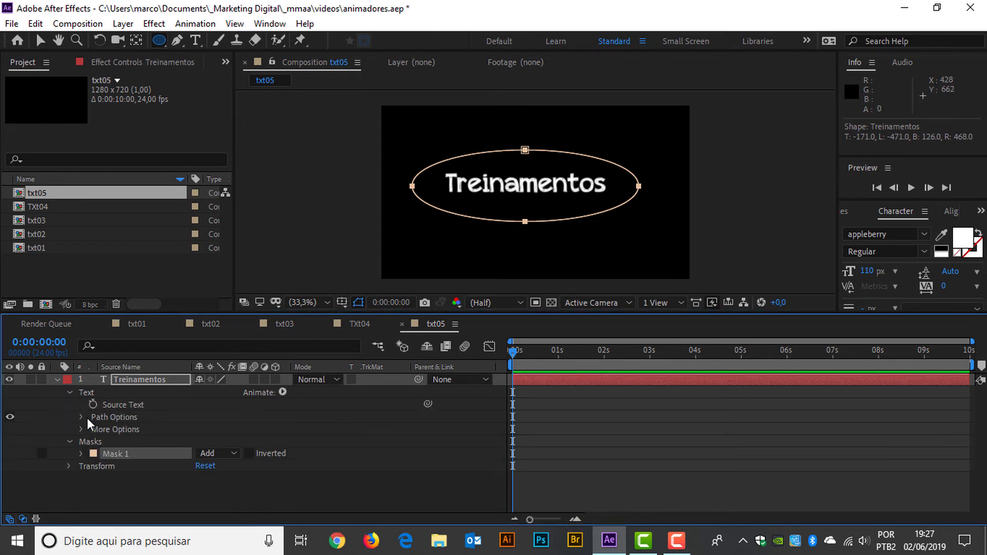
pyautogui.click(80, 417)
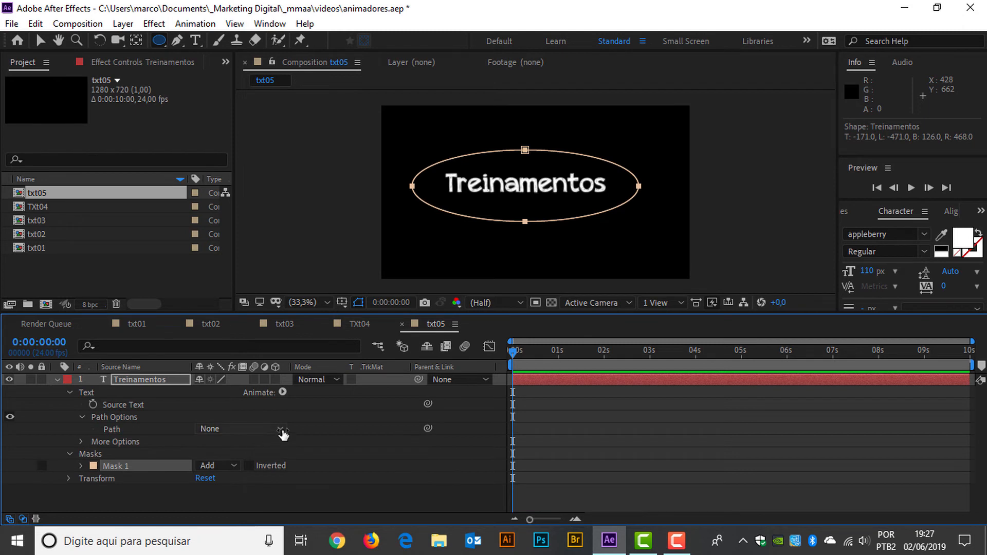
pyautogui.click(268, 428)
pyautogui.click(245, 466)
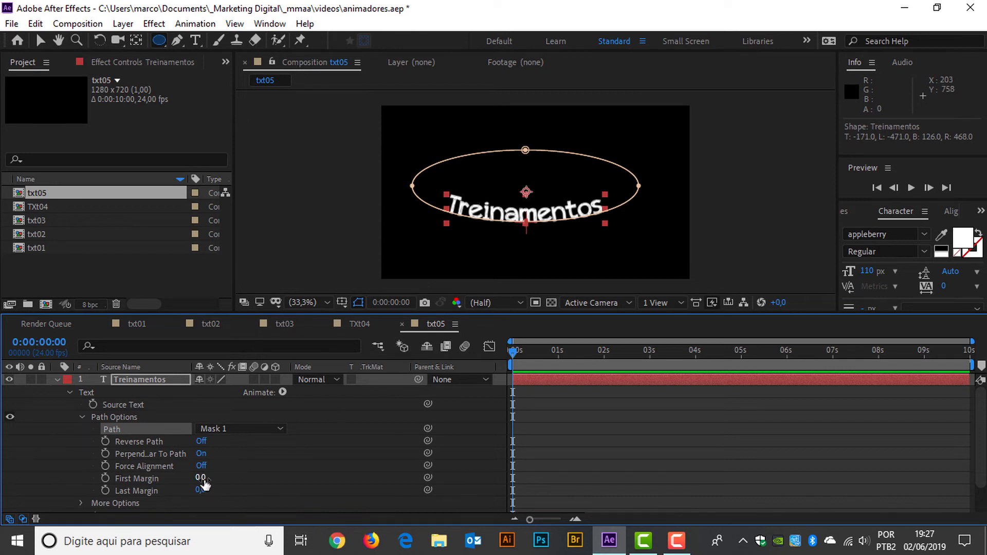
pyautogui.moveTo(200, 478); pyautogui.dragTo(201, 476)
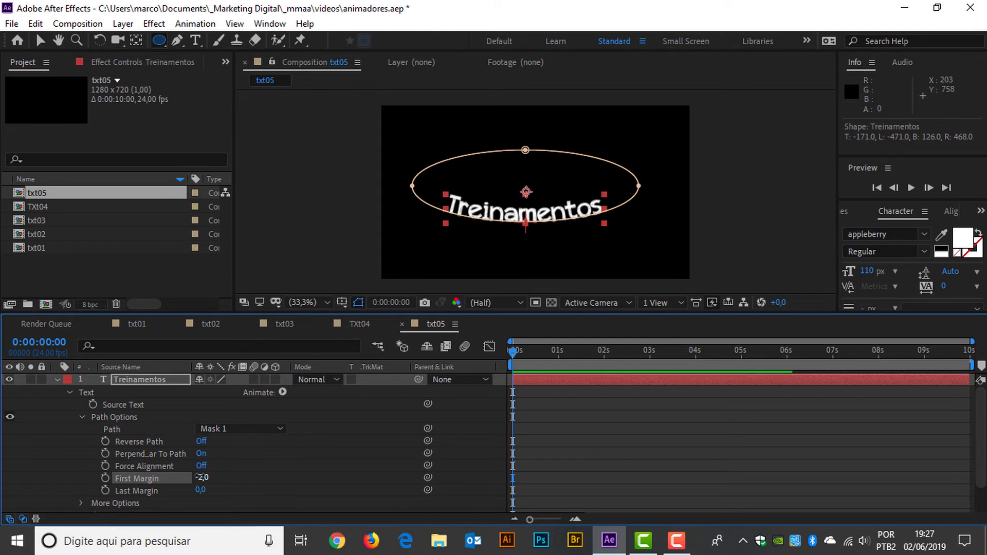
# - Try a Rotation animator of 90° on the path text, and undo both the value and the animator
pyautogui.click(283, 392)
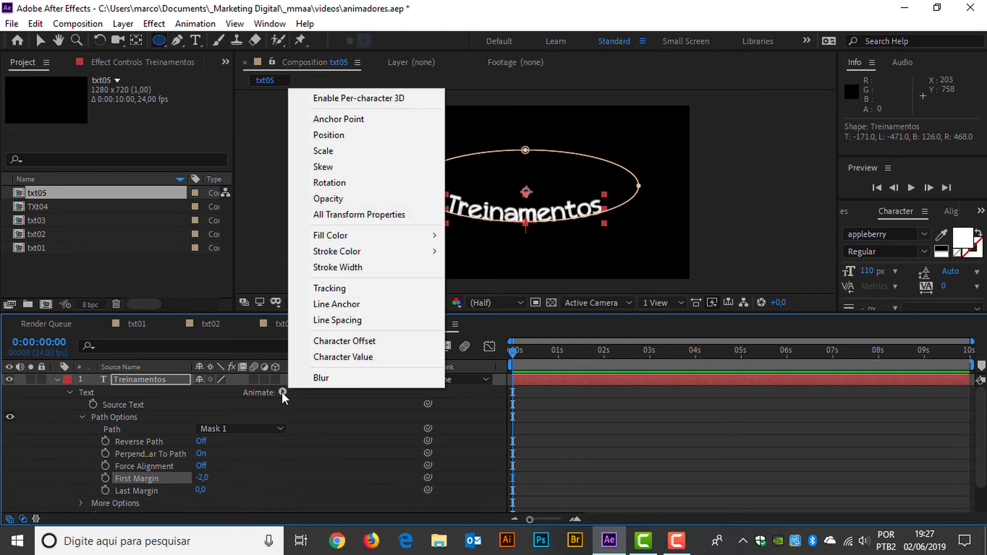
pyautogui.click(353, 183)
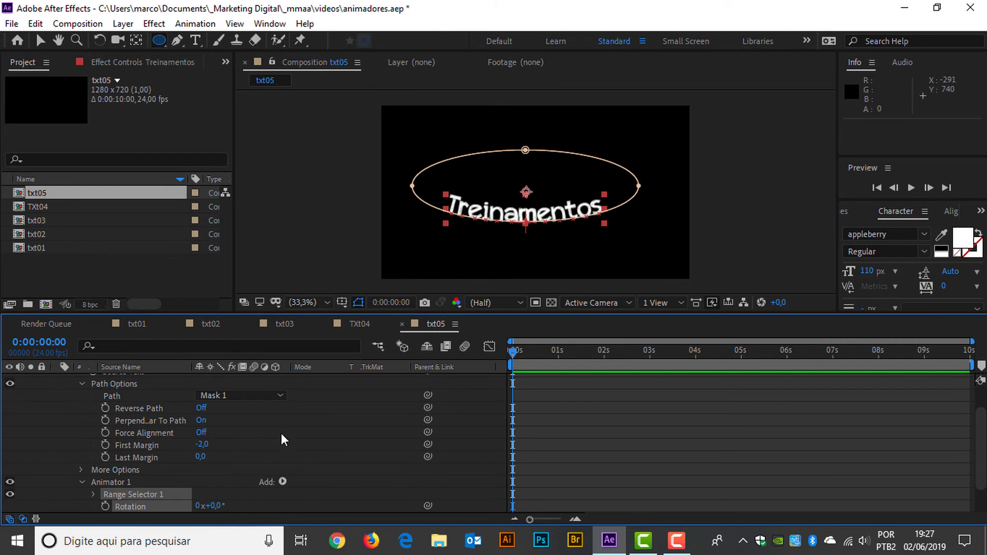
pyautogui.scroll(-3, 234, 448)
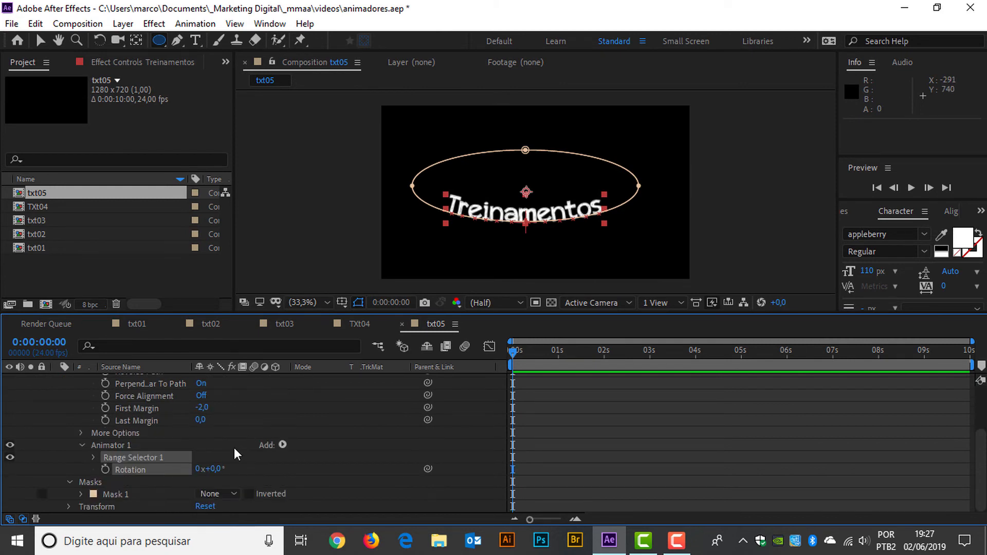
pyautogui.click(214, 469)
pyautogui.write('90')
pyautogui.press('Return')
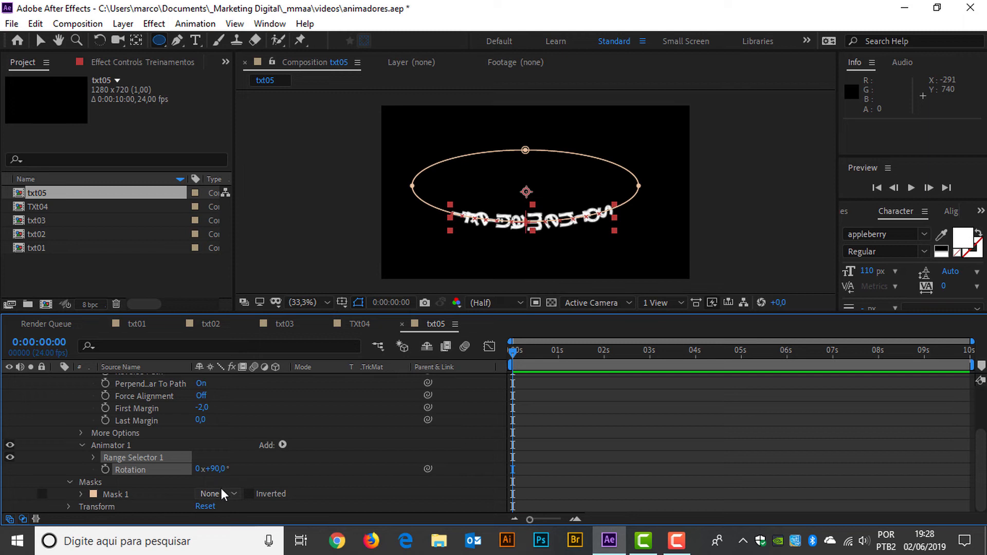
pyautogui.hotkey('ctrl', 'z')
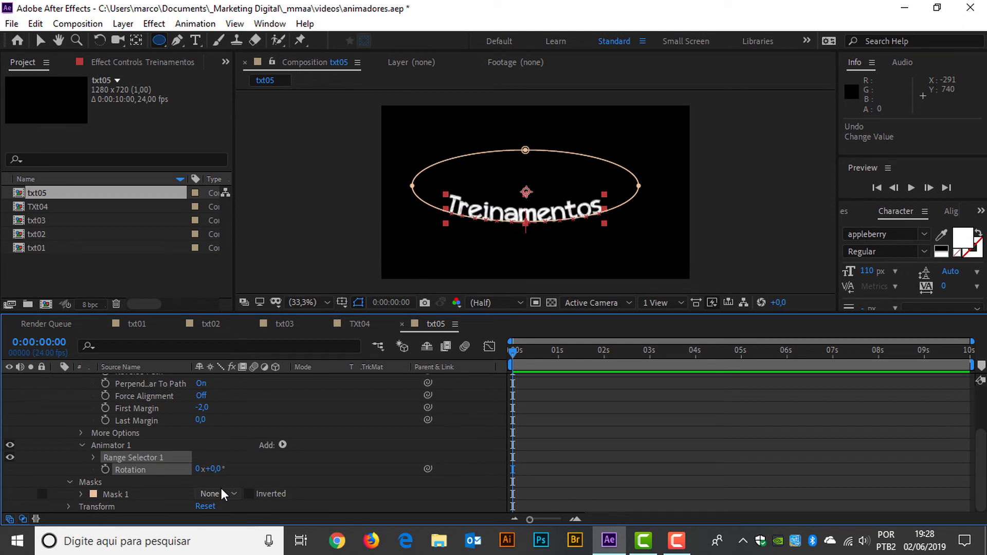
pyautogui.hotkey('ctrl', 'z')
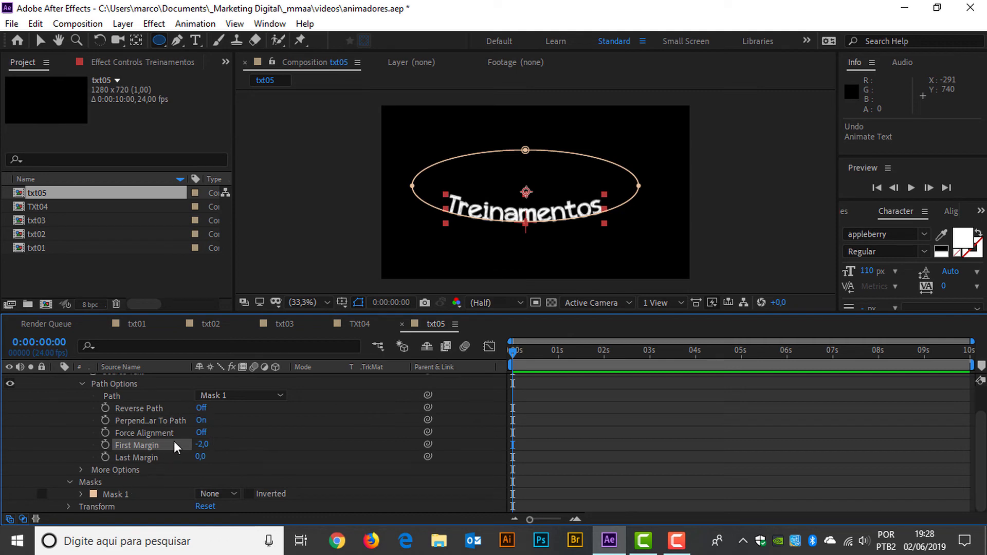
# - Enable per-character 3D for the "Treinamentos" text and add a Rotation animator to it
pyautogui.scroll(2, 148, 407)
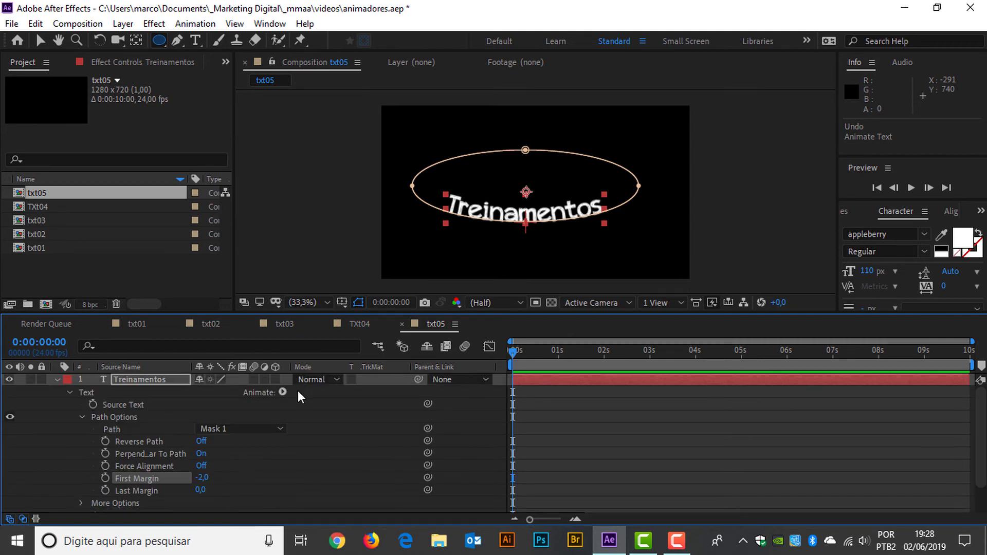
pyautogui.click(282, 392)
pyautogui.click(371, 98)
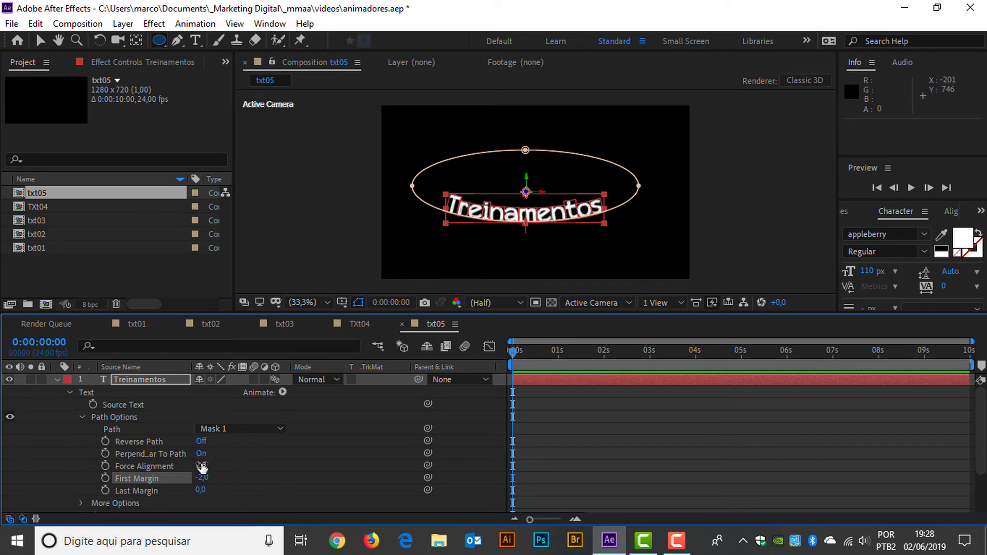
pyautogui.click(282, 392)
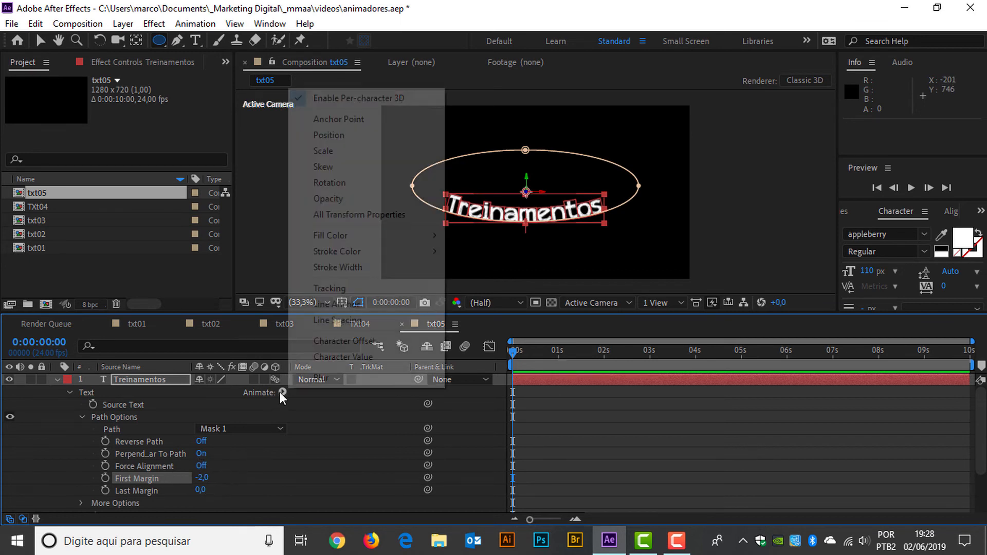
pyautogui.click(357, 184)
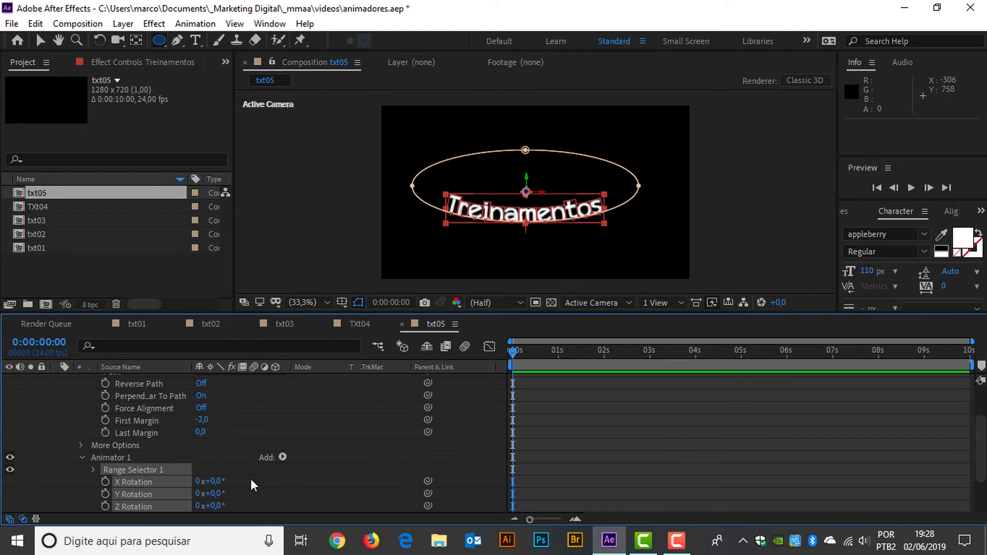
# - Try out Animator 1's Z Rotation and a Y Rotation of about 87°, undoing each change
pyautogui.scroll(-1, 241, 480)
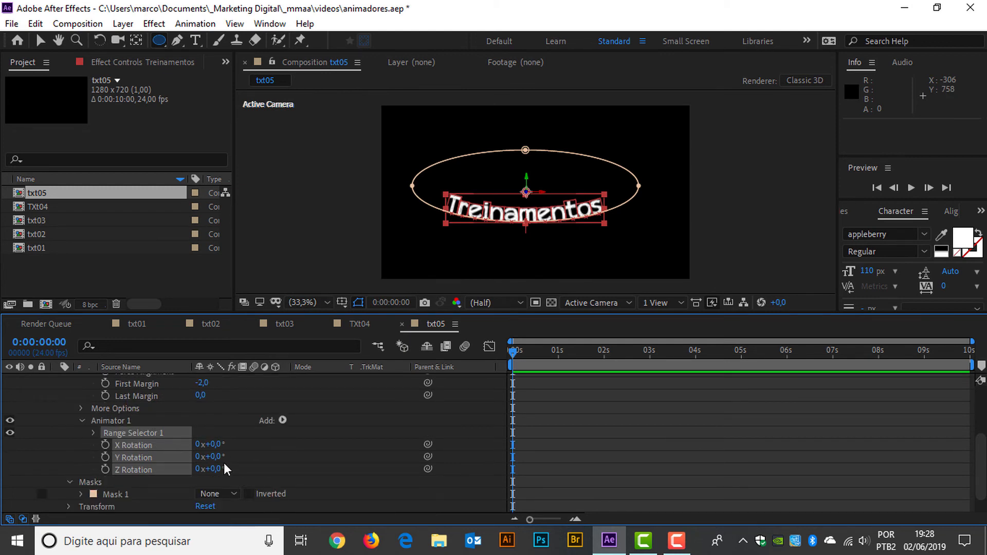
pyautogui.click(246, 465)
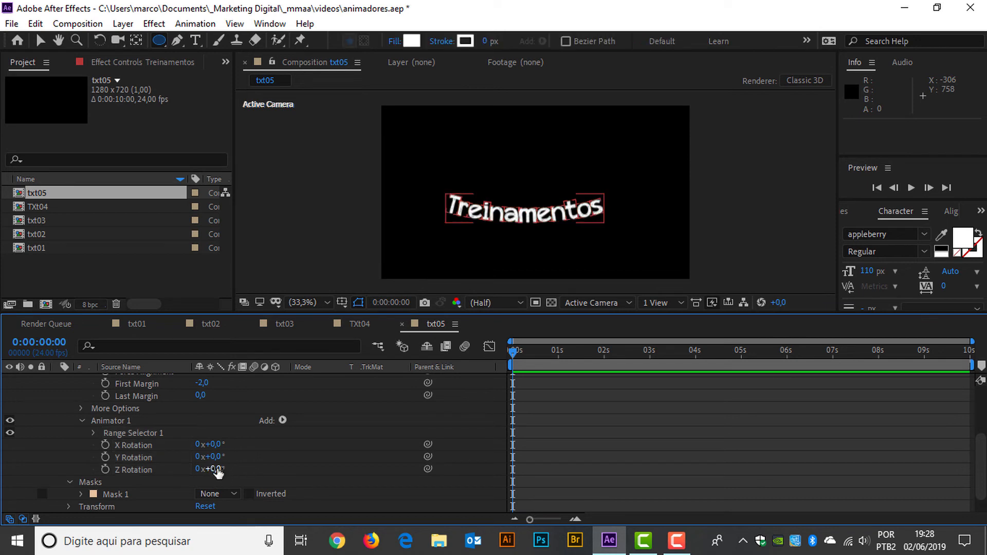
pyautogui.moveTo(218, 472); pyautogui.dragTo(236, 464)
pyautogui.hotkey('ctrl', 'z')
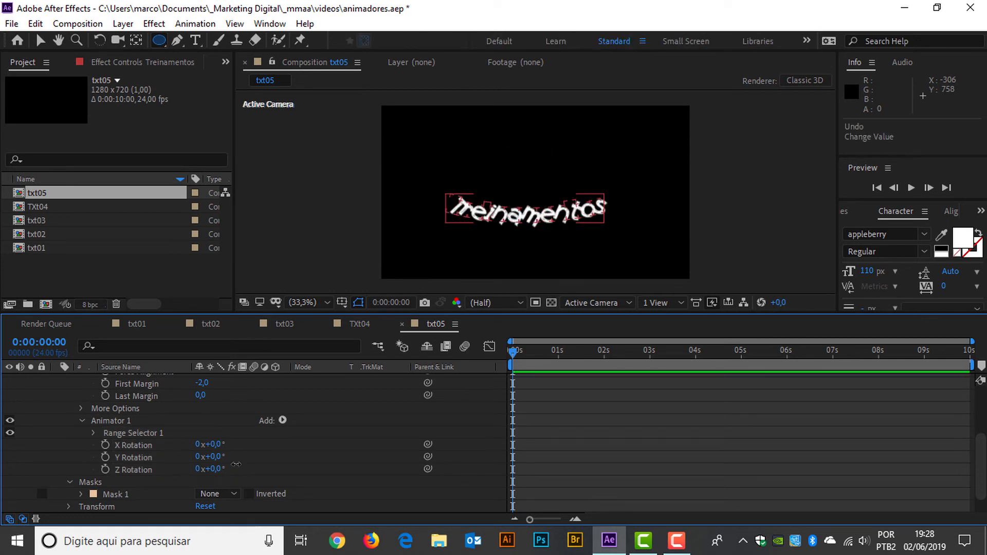
pyautogui.moveTo(214, 460); pyautogui.dragTo(261, 441)
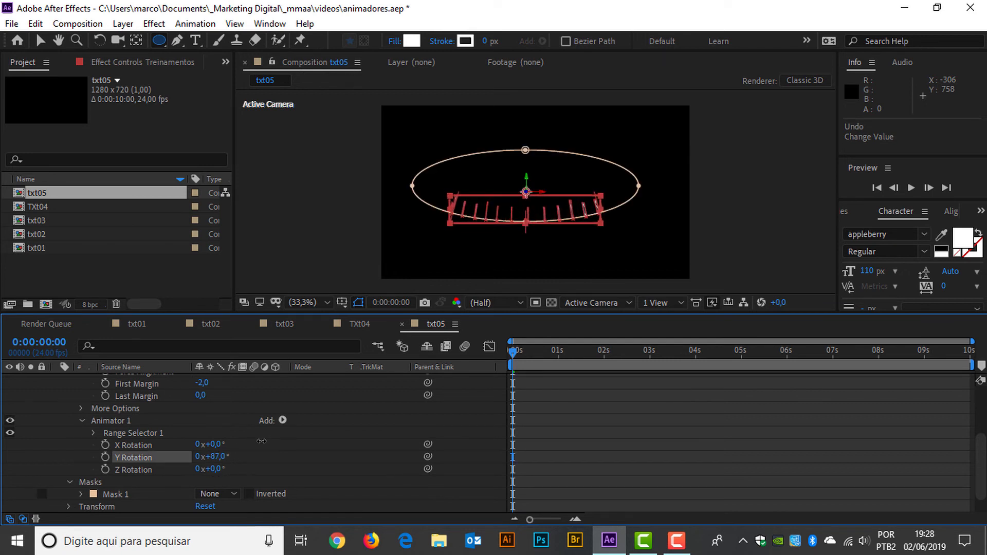
pyautogui.hotkey('ctrl', 'z')
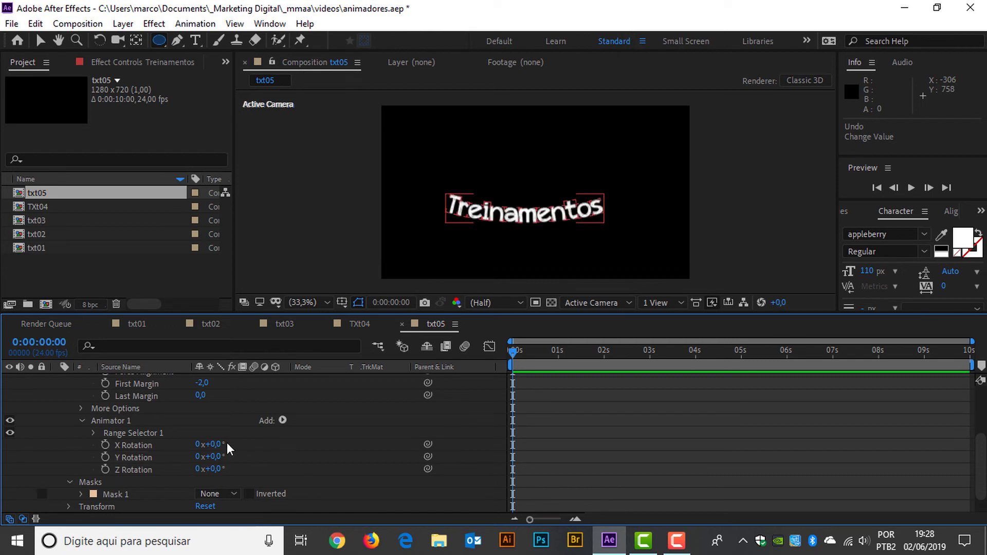
# - Set Animator 1's X Rotation to 90° so the letters stand perpendicular to the elliptical path
pyautogui.moveTo(214, 444); pyautogui.dragTo(264, 430)
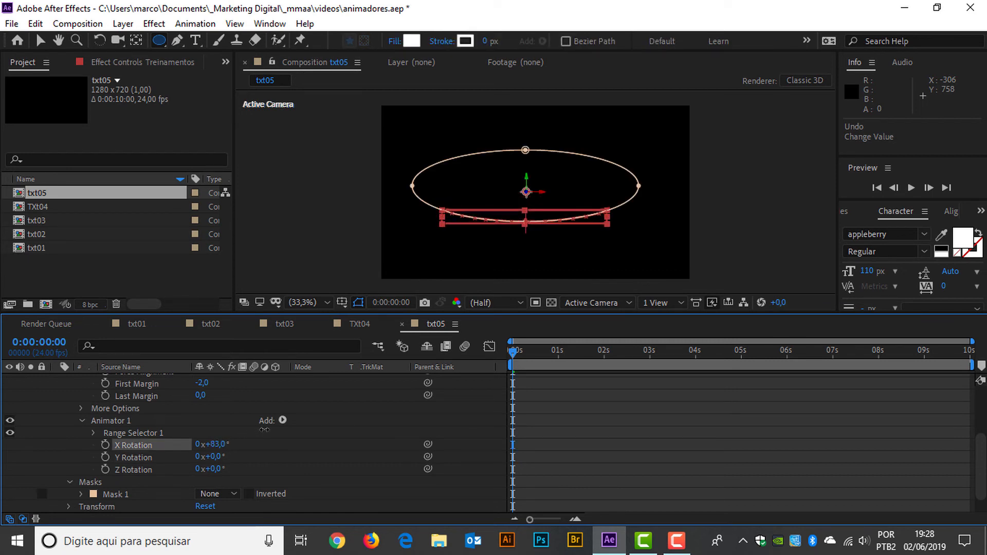
pyautogui.click(221, 444)
pyautogui.write('9')
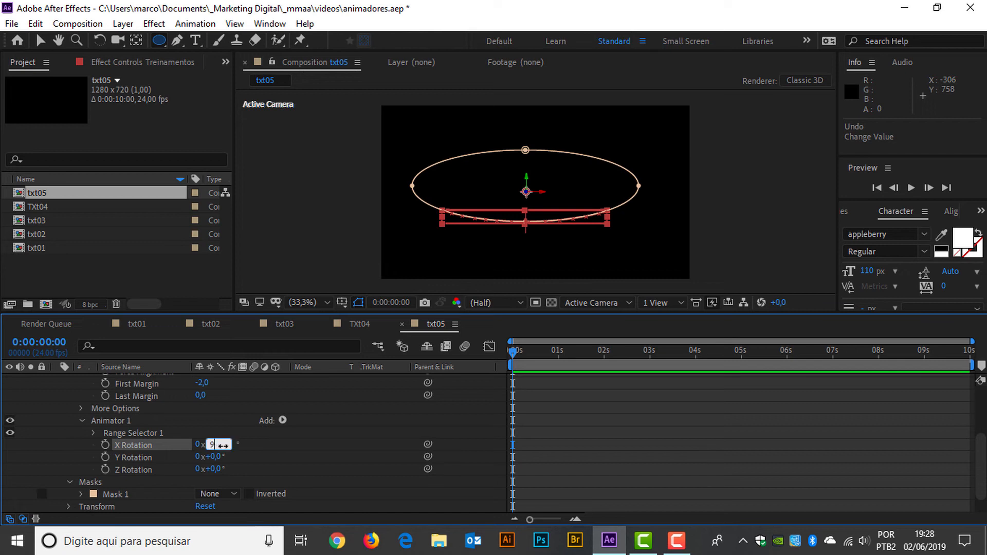
pyautogui.write('0')
pyautogui.press('Return')
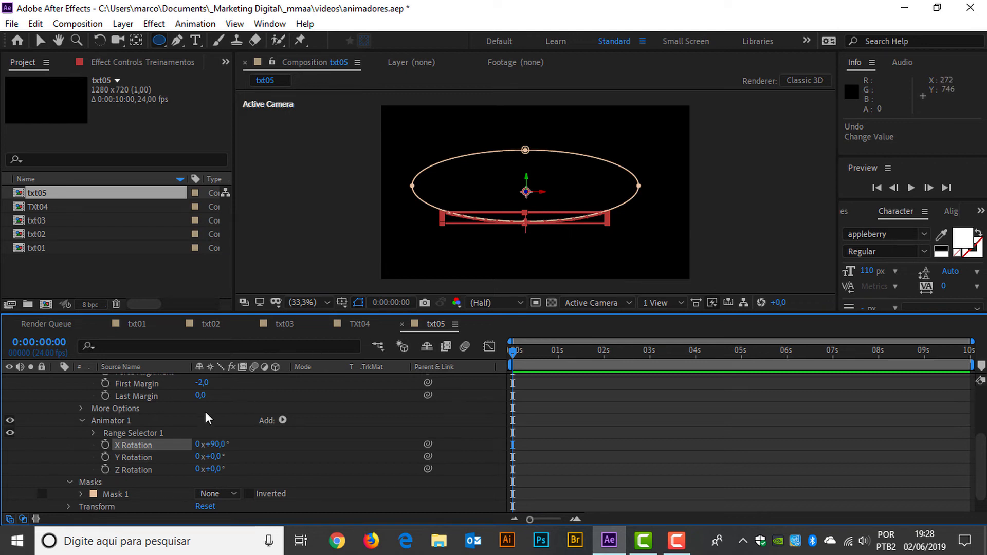
# - Set the text layer's Transform X Rotation to 270°, undoing a trial rotation change made first
pyautogui.scroll(-2, 205, 411)
pyautogui.click(69, 479)
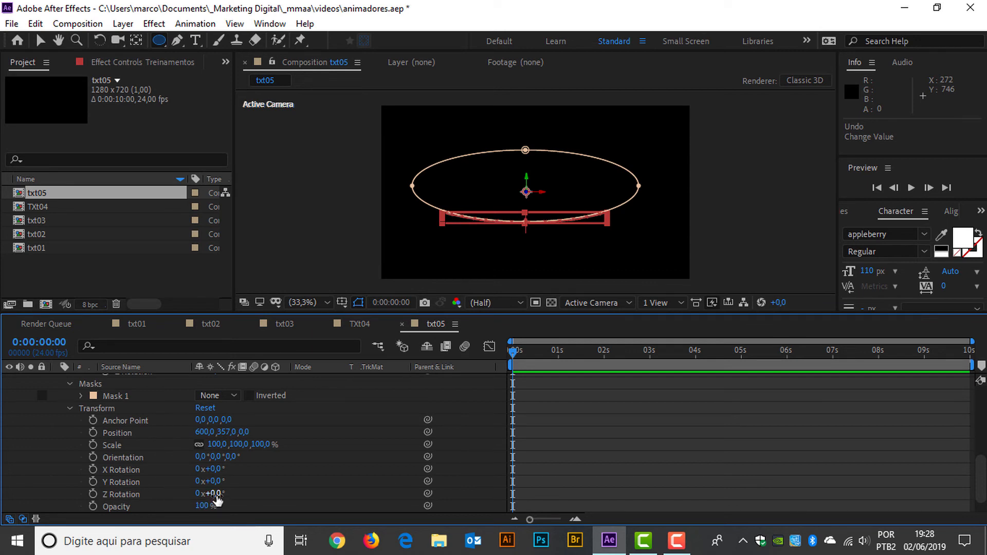
pyautogui.moveTo(212, 494); pyautogui.dragTo(411, 473)
pyautogui.hotkey('ctrl', 'z')
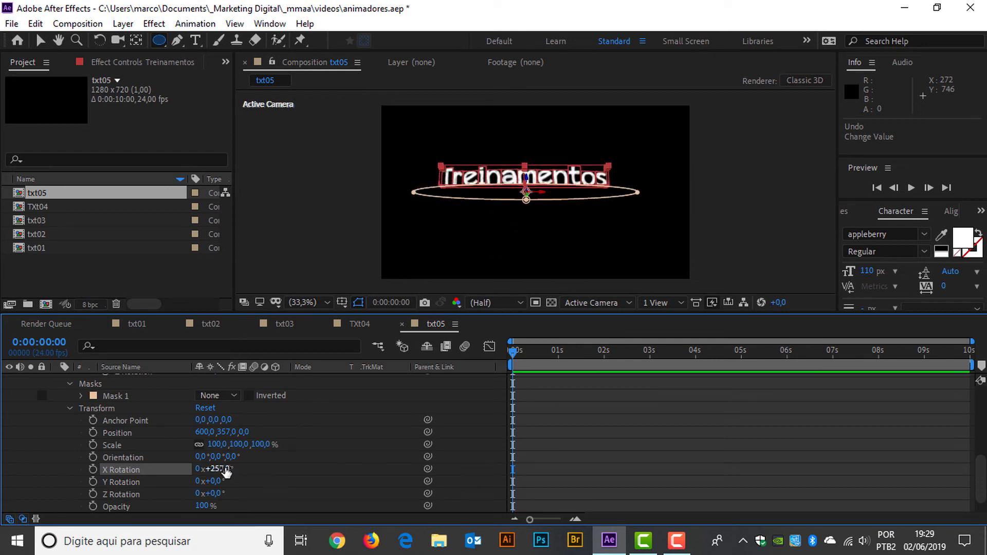
pyautogui.moveTo(227, 469)
pyautogui.mouseDown()
pyautogui.moveTo(263, 468)
pyautogui.moveTo(245, 471)
pyautogui.mouseUp()
pyautogui.click(220, 469)
pyautogui.write('270')
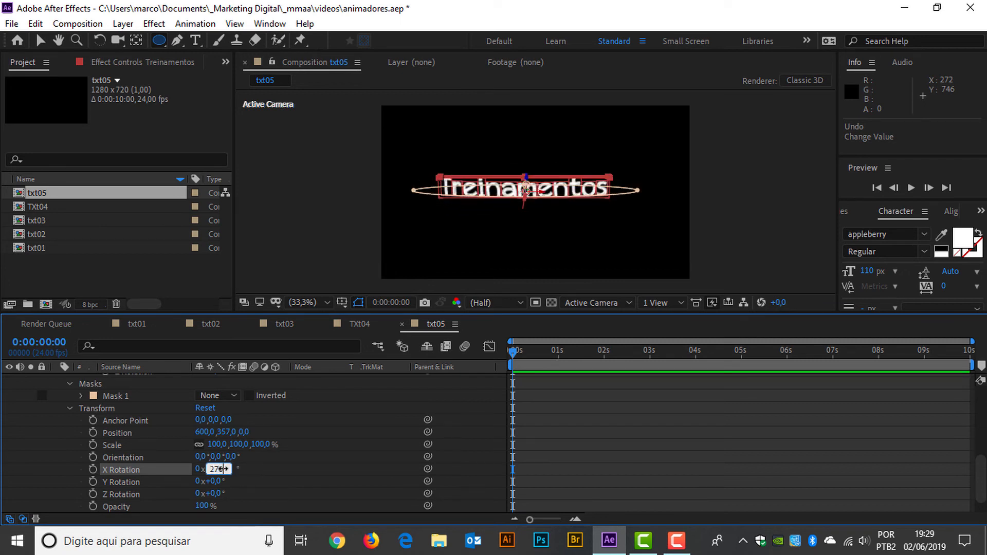
pyautogui.press('Return')
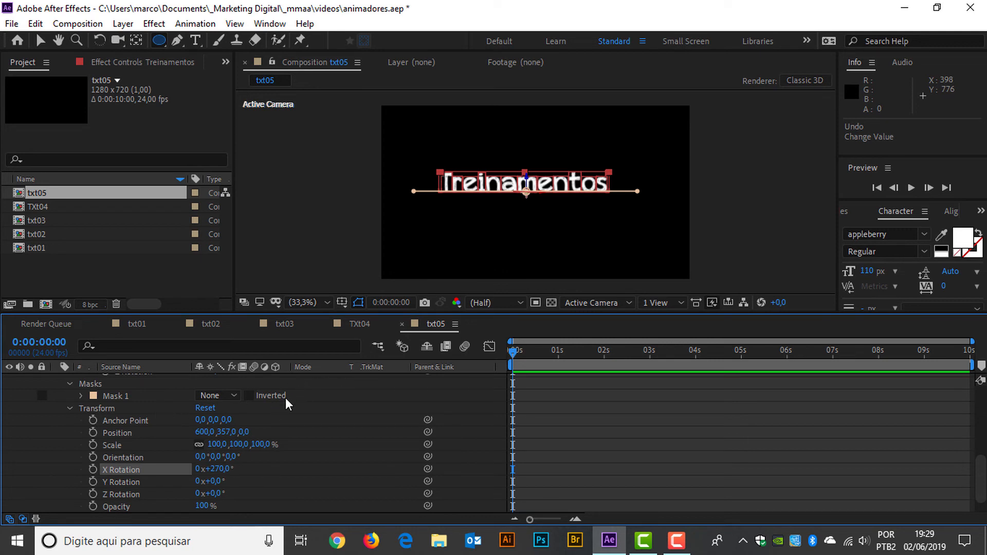
# - Set First Margin to 0 and add a keyframe for it at the start of the timeline
pyautogui.scroll(5, 253, 405)
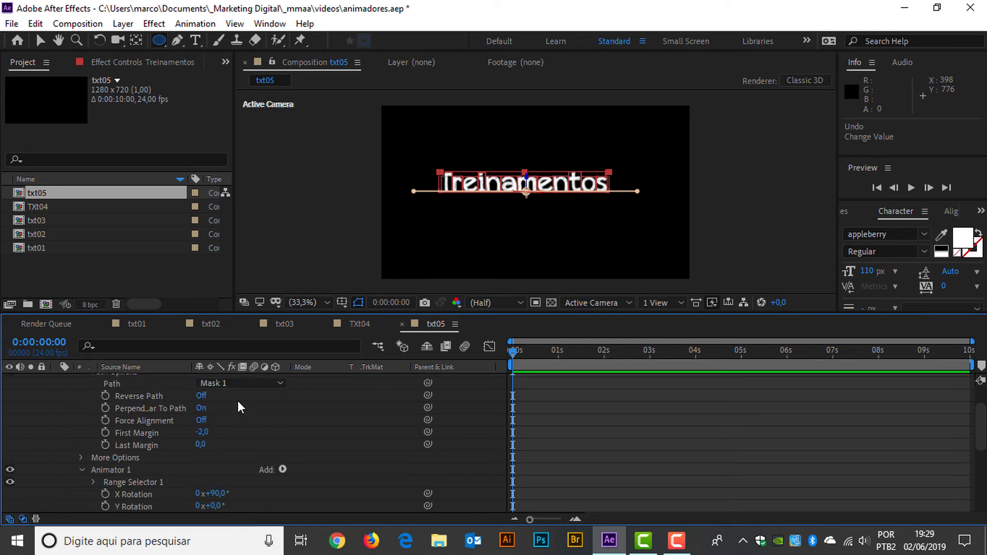
pyautogui.moveTo(203, 436); pyautogui.dragTo(181, 449)
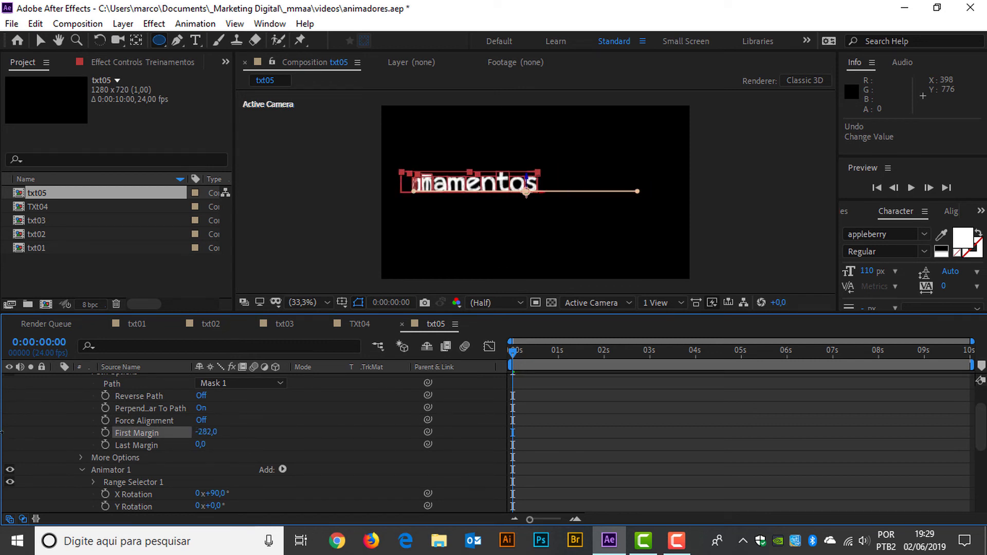
pyautogui.click(208, 432)
pyautogui.write('0')
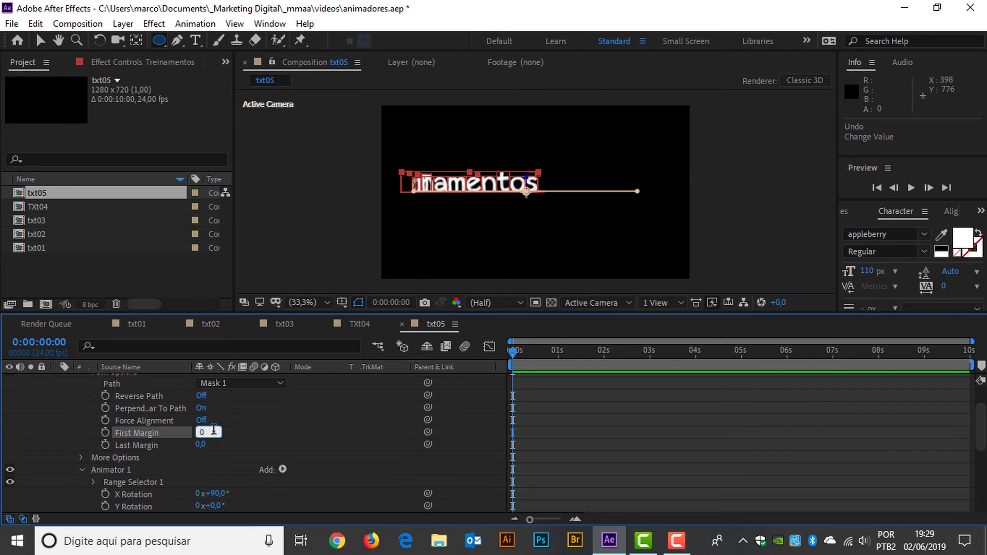
pyautogui.press('Return')
pyautogui.click(105, 432)
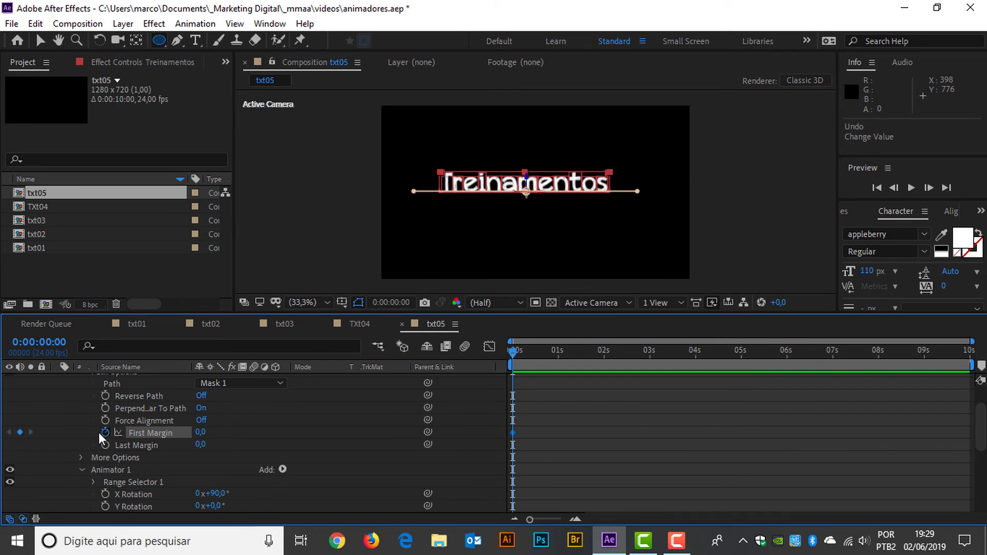
# - Try a First Margin keyframe of 360 at 3 seconds and preview the motion
pyautogui.click(23, 344)
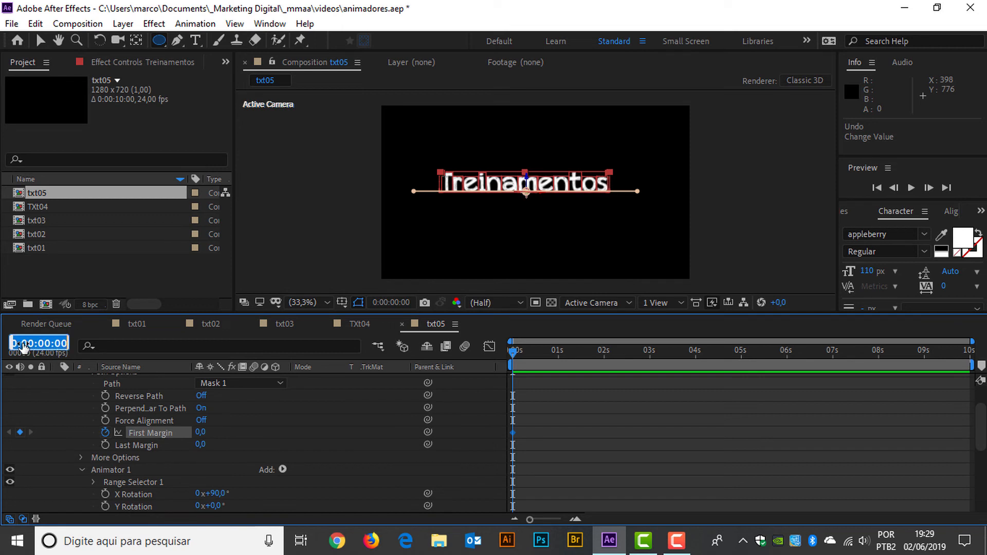
pyautogui.write('300')
pyautogui.press('Return')
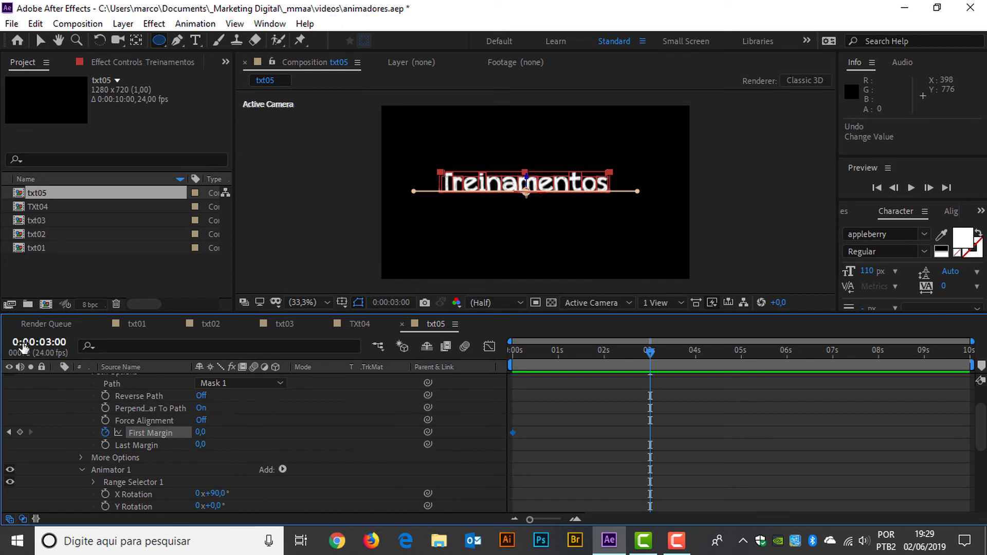
pyautogui.click(201, 433)
pyautogui.write('360')
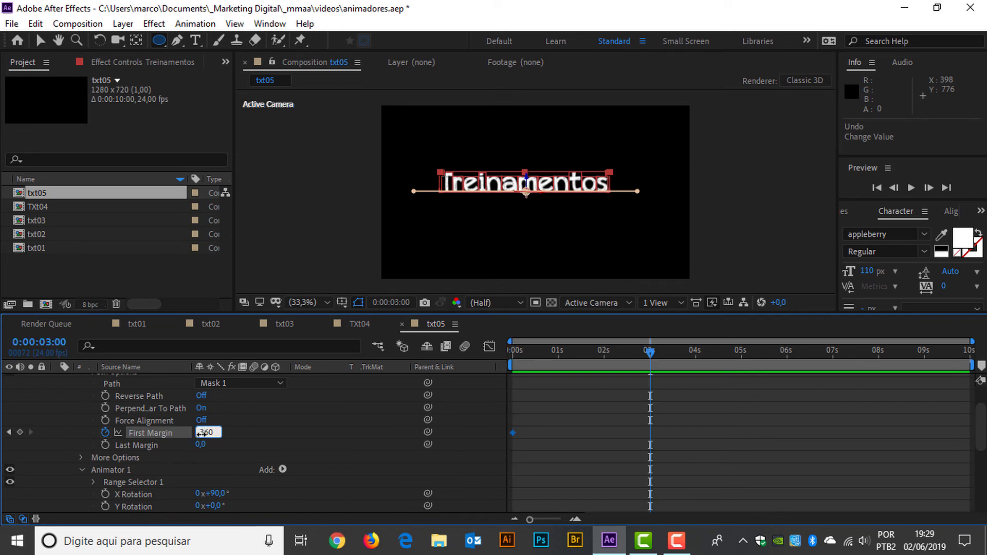
pyautogui.press('Return')
pyautogui.press('space')
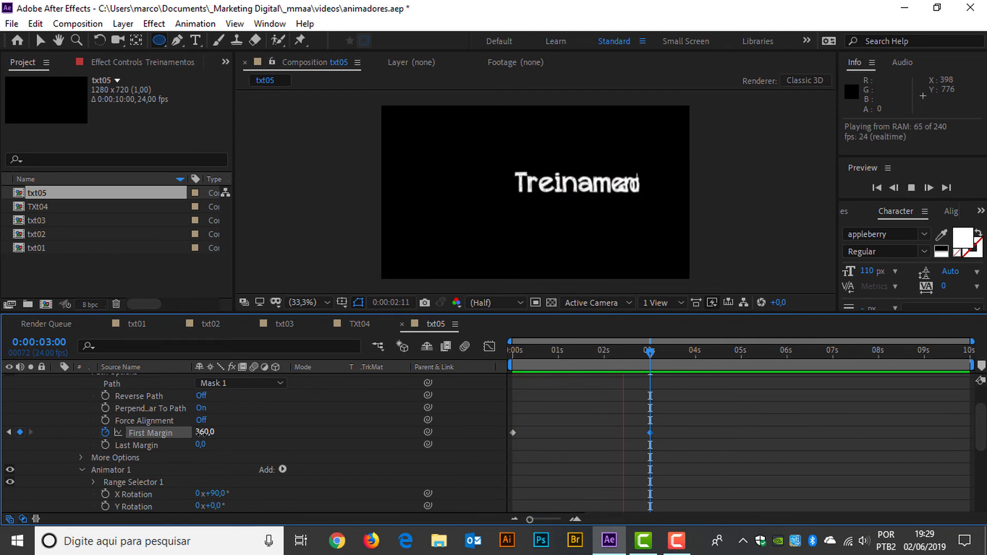
pyautogui.press('space')
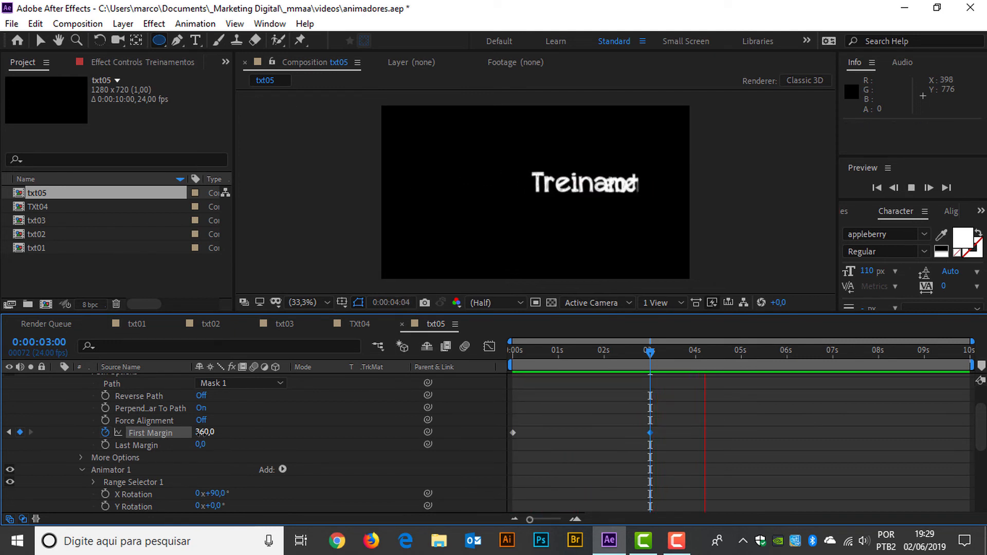
# - Keyframe First Margin at about -2073 at 0:00:04:07 and delete the keyframe at 3 seconds
pyautogui.moveTo(201, 433); pyautogui.dragTo(65, 433)
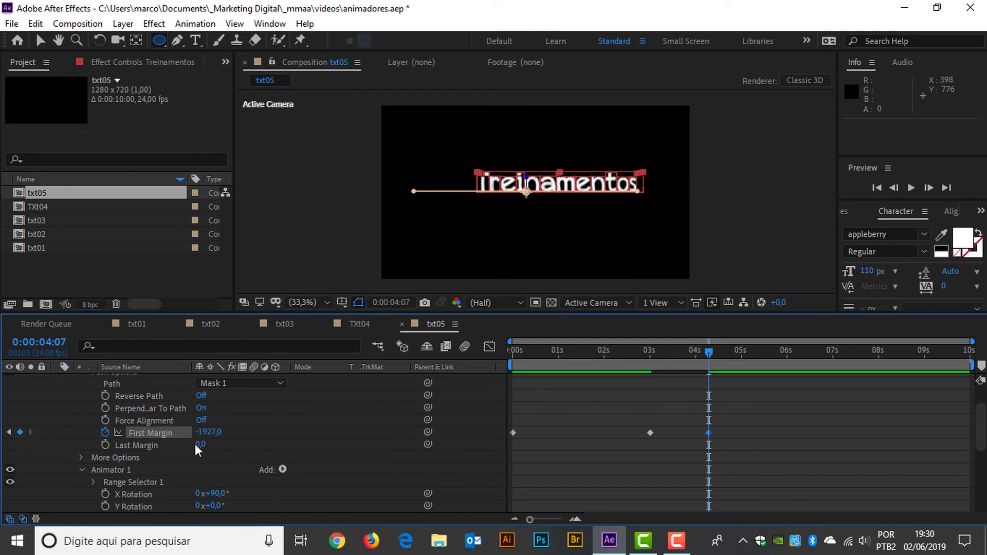
pyautogui.moveTo(211, 434); pyautogui.dragTo(137, 464)
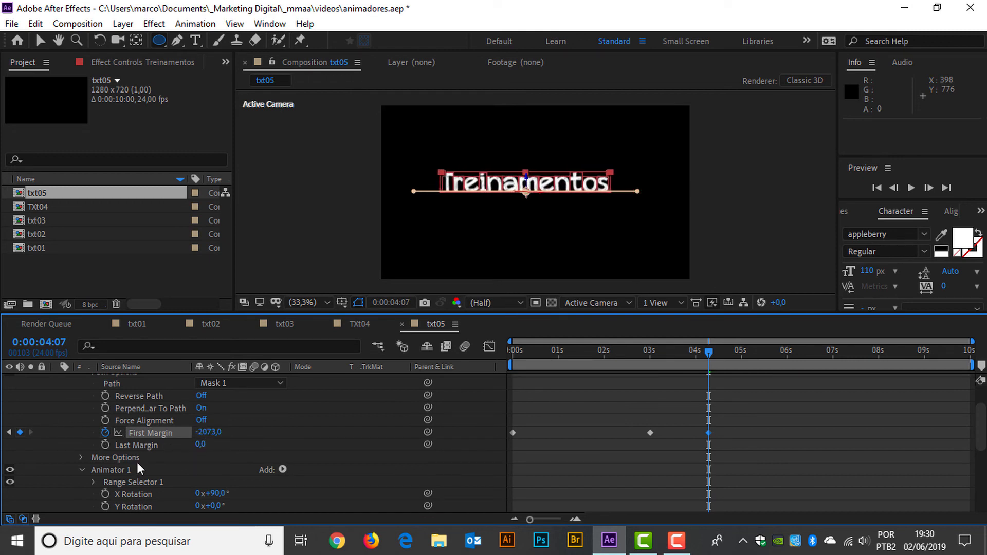
pyautogui.click(650, 433)
pyautogui.press('Delete')
# - Retime the last First Margin keyframe to 0:00:01:23 and to 0:00:03:12, previewing the animation at each timing
pyautogui.moveTo(709, 433); pyautogui.dragTo(600, 433)
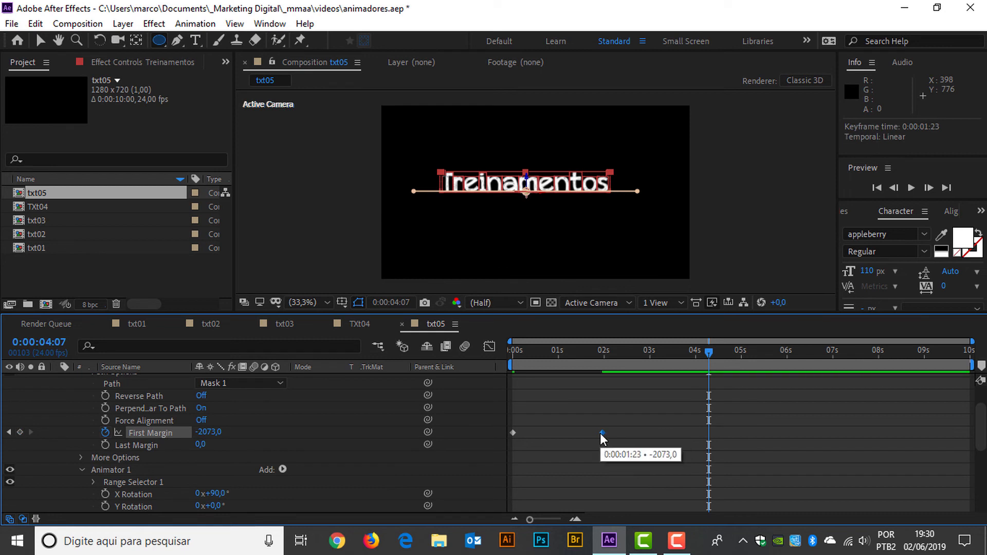
pyautogui.press('space')
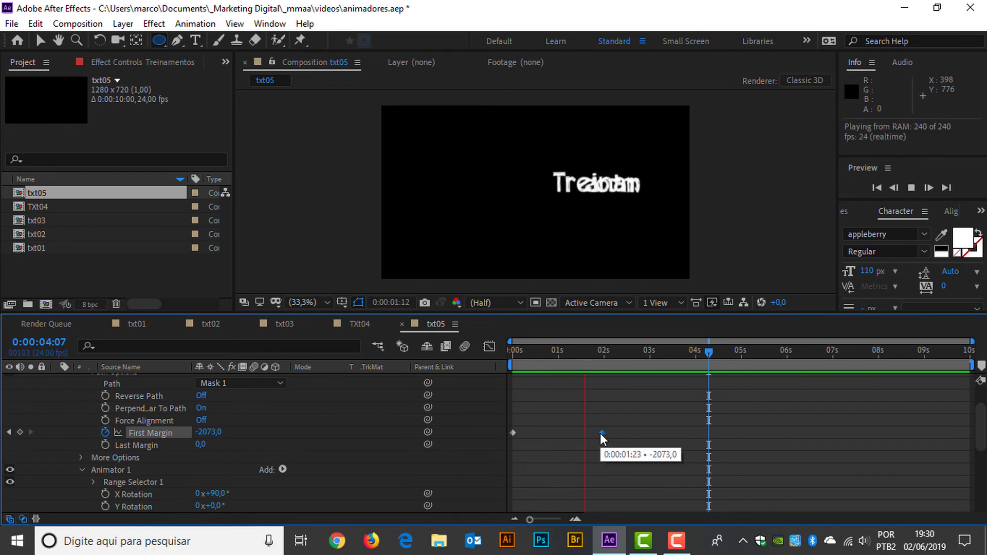
pyautogui.press('space')
pyautogui.click(624, 432)
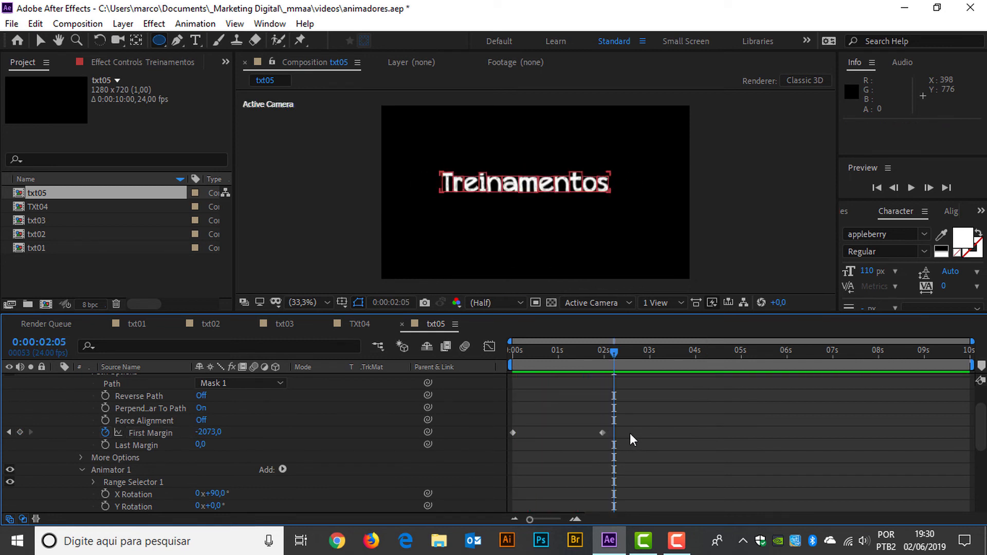
pyautogui.moveTo(602, 433); pyautogui.dragTo(673, 431)
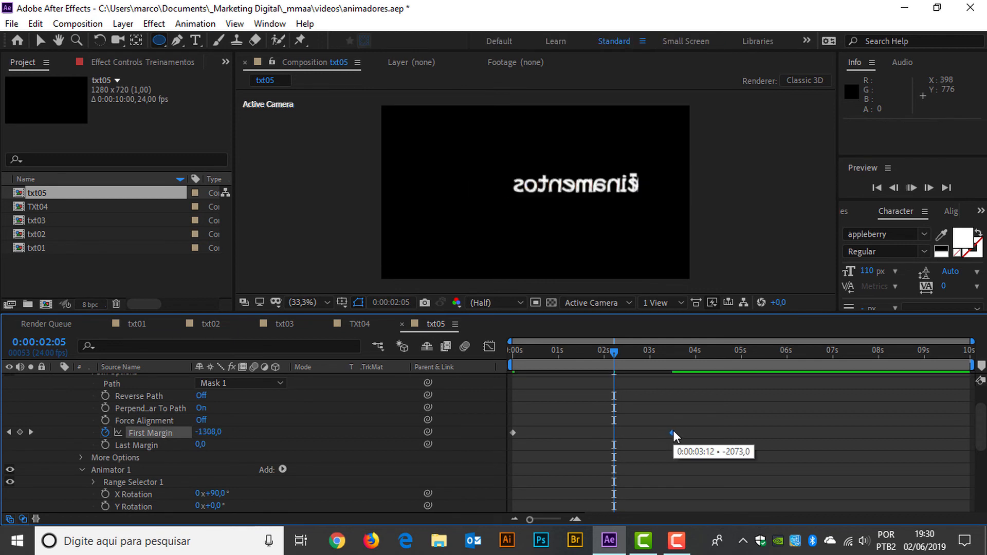
pyautogui.press('space')
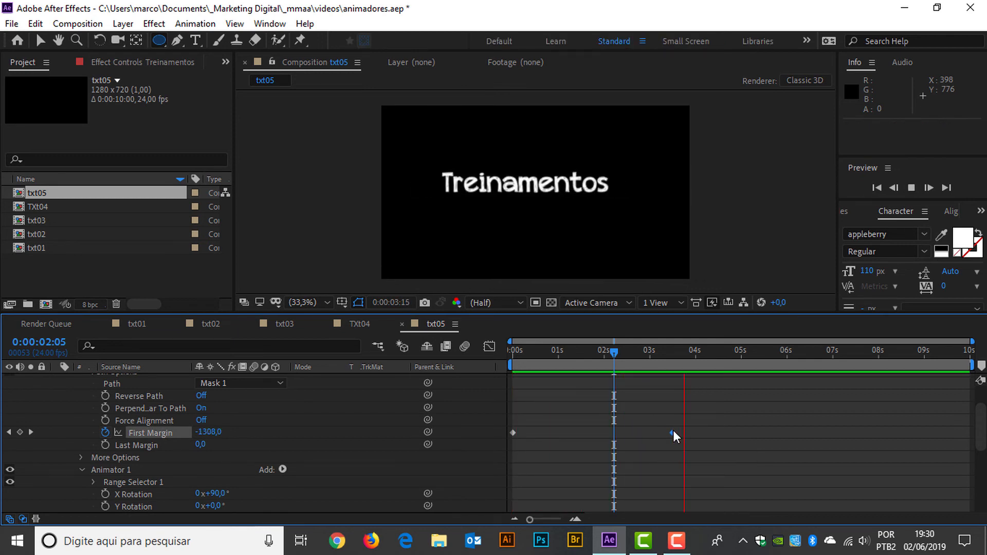
pyautogui.press('space')
# - Preview the text animation with the layer's X Rotation at about 223° and 324°, and set it back to 270°
pyautogui.moveTo(677, 351); pyautogui.dragTo(608, 365)
pyautogui.scroll(-5, 318, 454)
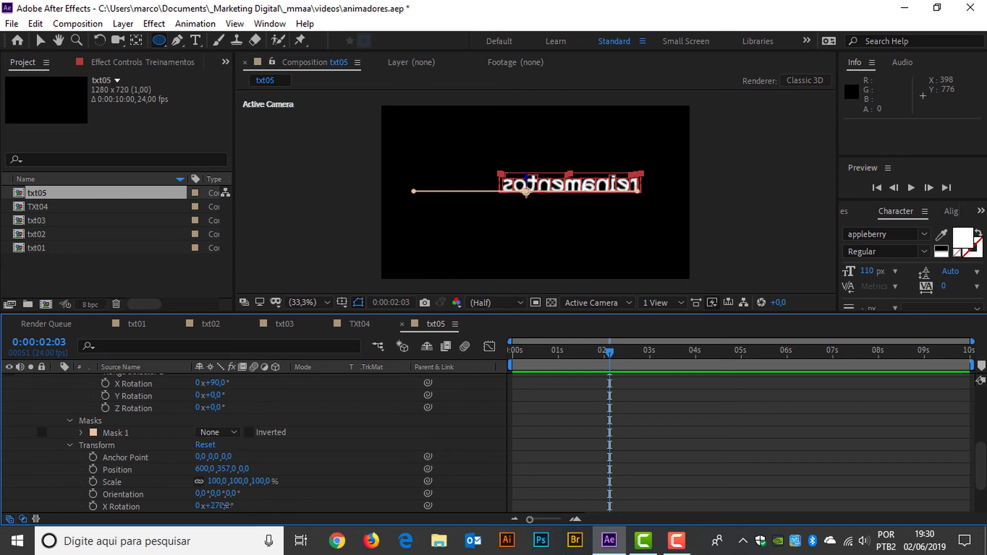
pyautogui.moveTo(221, 506); pyautogui.dragTo(196, 516)
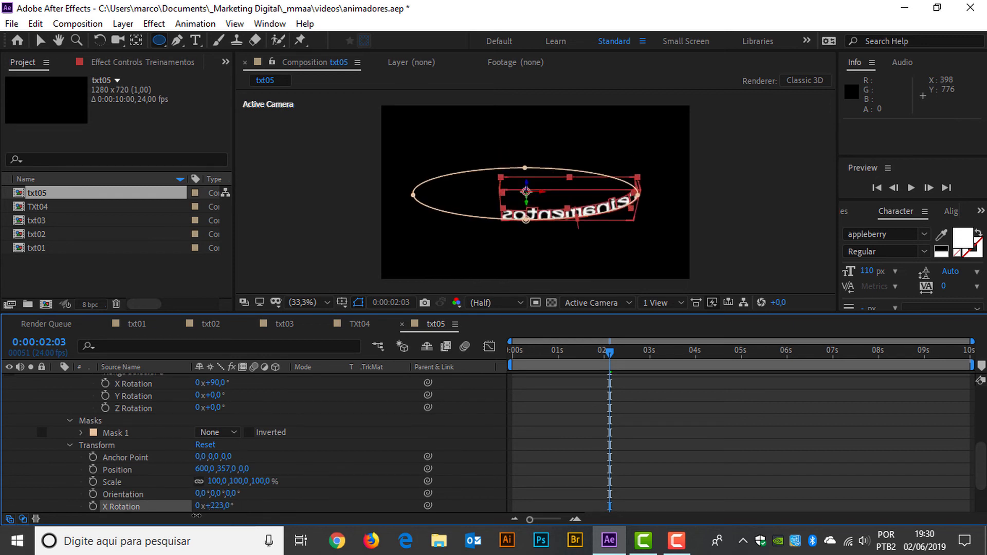
pyautogui.press('space')
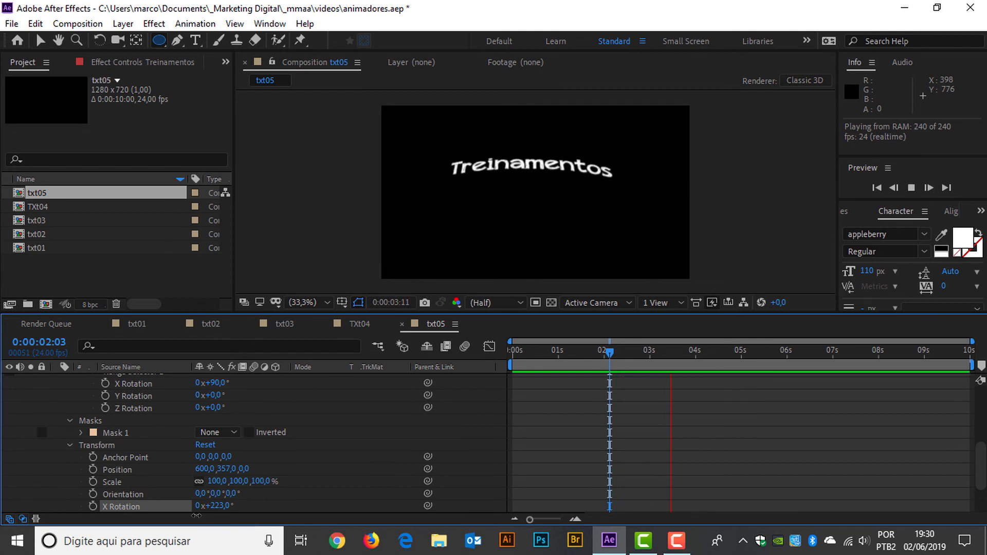
pyautogui.press('space')
pyautogui.moveTo(218, 504); pyautogui.dragTo(268, 490)
pyautogui.press('space')
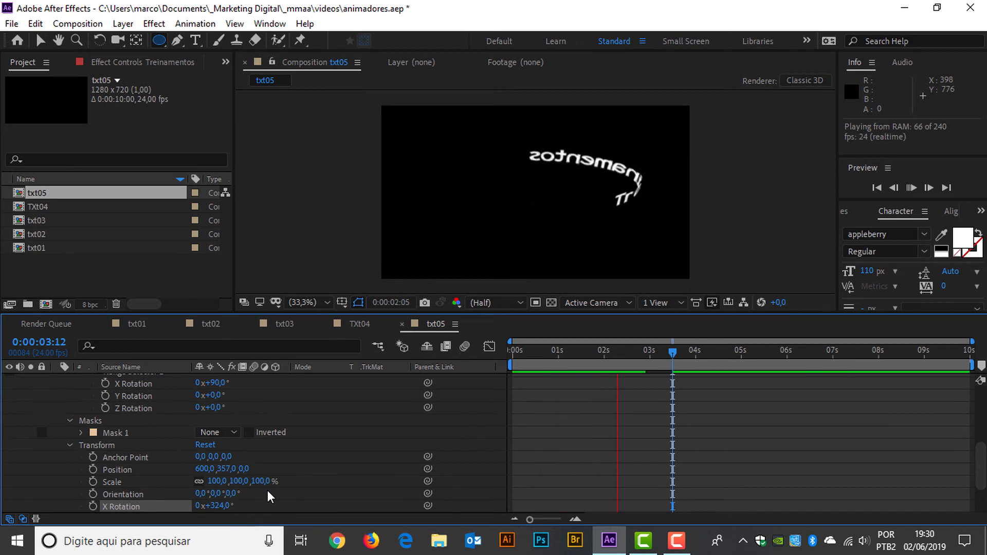
pyautogui.press('space')
pyautogui.click(217, 505)
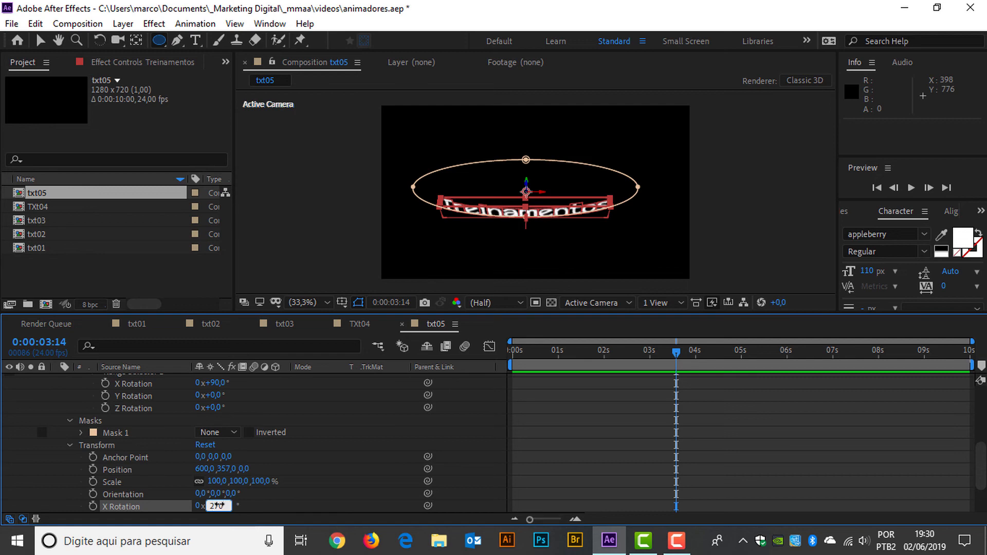
pyautogui.press('Return')
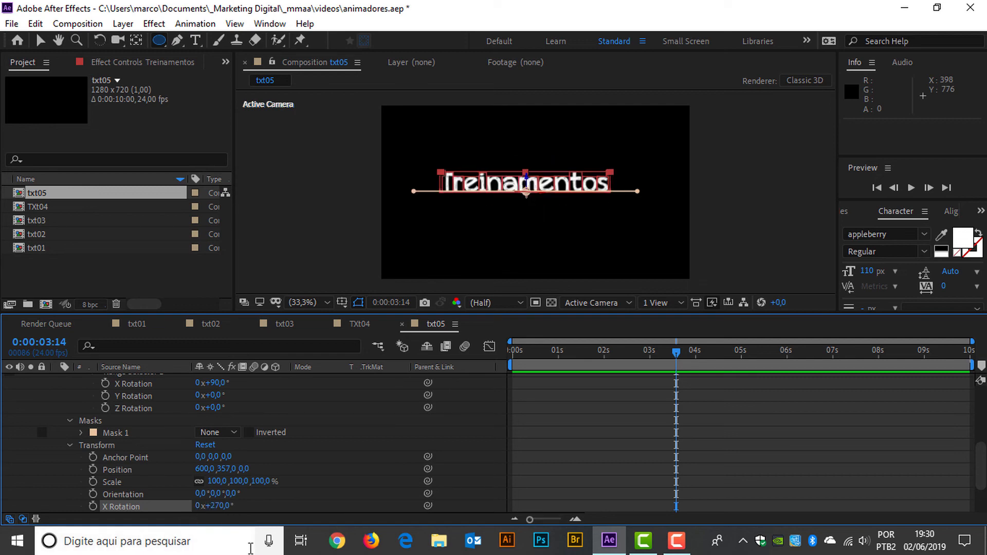
# - Add a two-node camera with a 50 mm focal length to txt05 and activate the Unified Camera Tool
pyautogui.click(123, 24)
pyautogui.moveTo(144, 39)
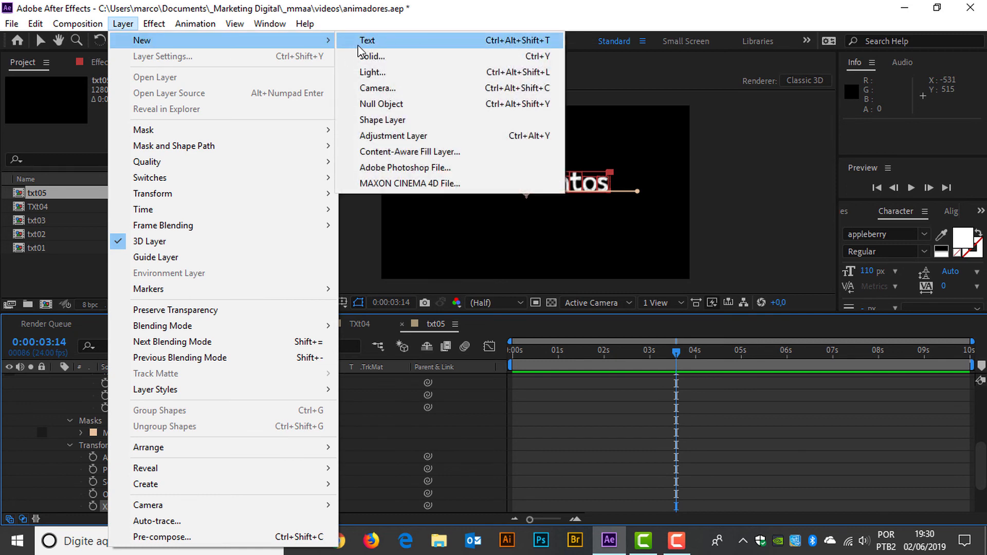
pyautogui.click(388, 83)
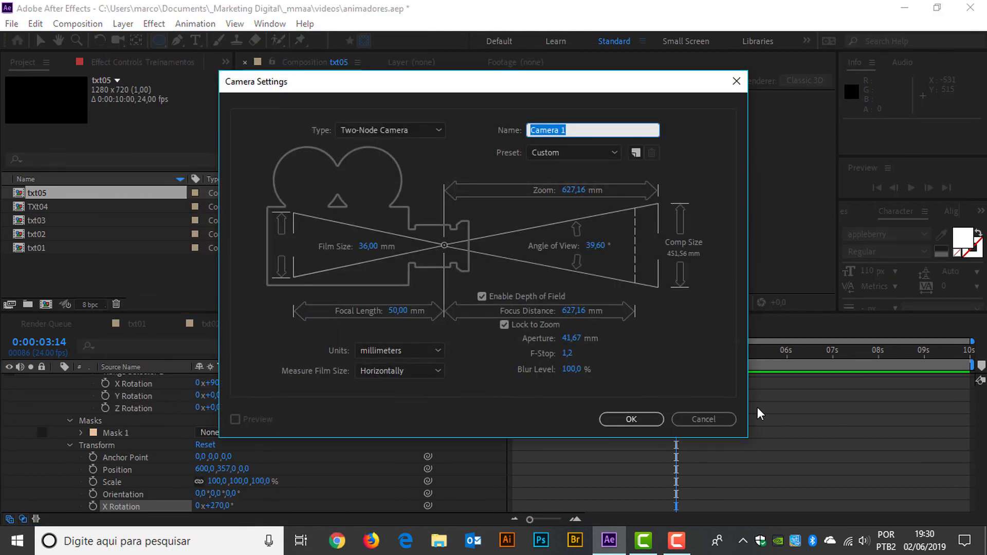
pyautogui.click(660, 416)
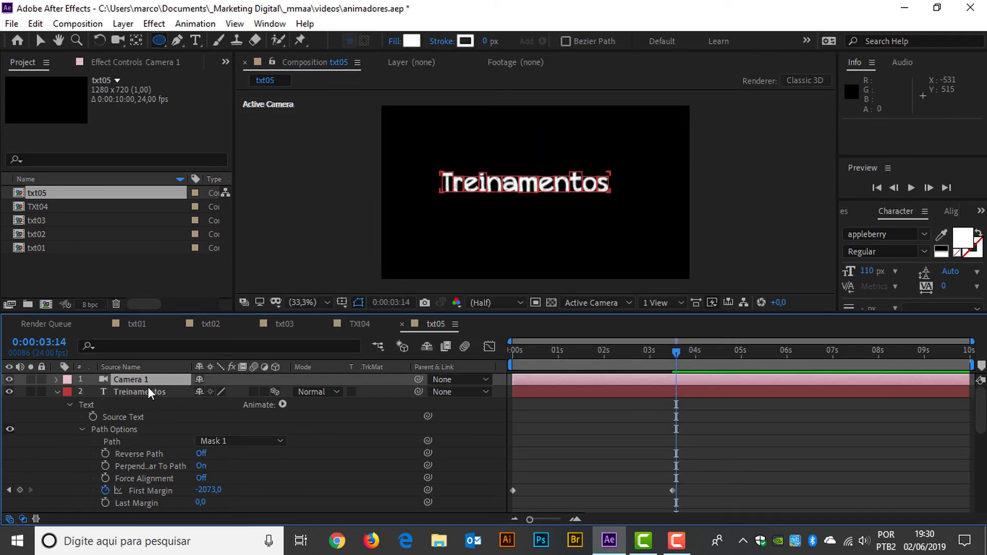
pyautogui.press('c')
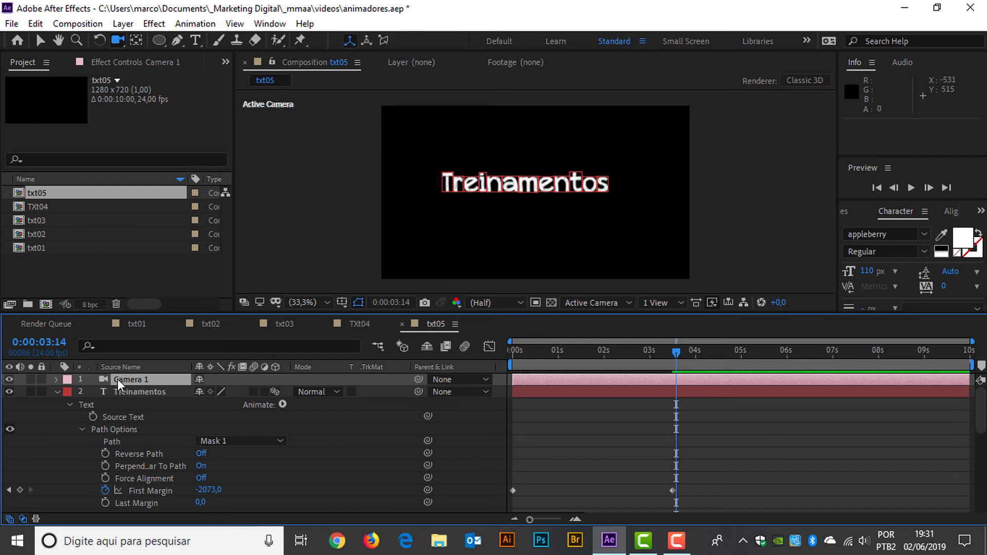
pyautogui.click(122, 39)
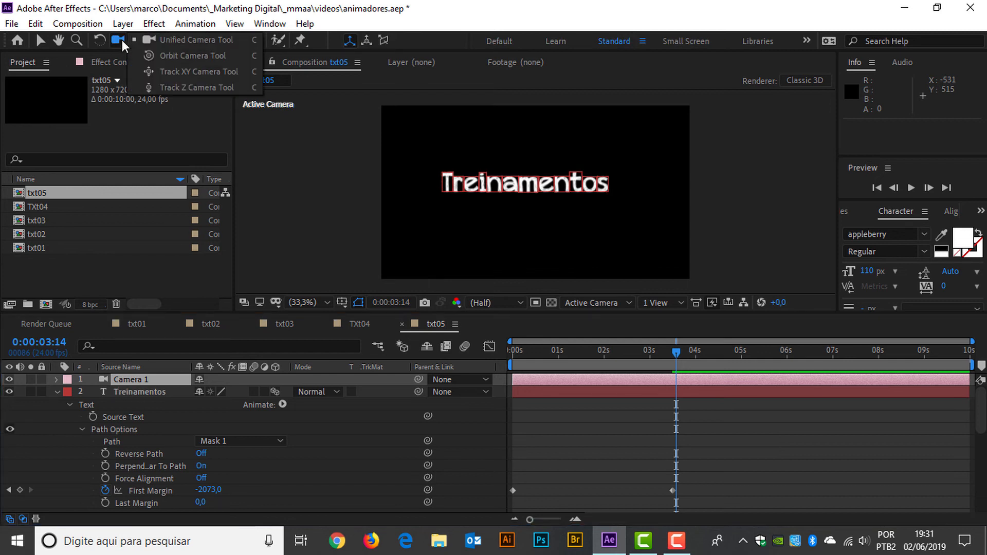
pyautogui.click(199, 41)
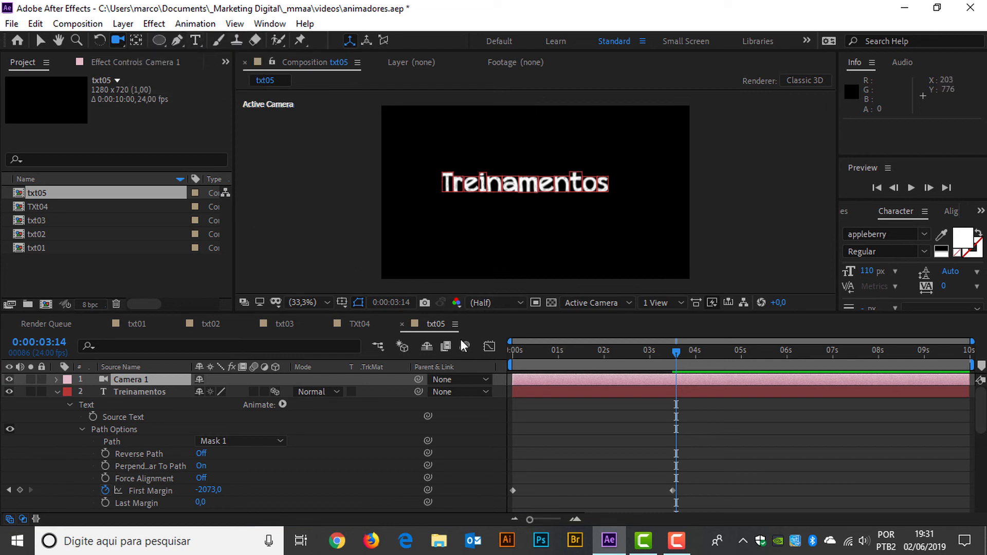
# - Move Camera 1 with the Unified Camera Tool to a position of about 616.8, 220.5, -1772.1
pyautogui.moveTo(454, 225); pyautogui.dragTo(461, 243)
pyautogui.moveTo(121, 40); pyautogui.dragTo(143, 42)
pyautogui.moveTo(527, 278); pyautogui.dragTo(516, 188)
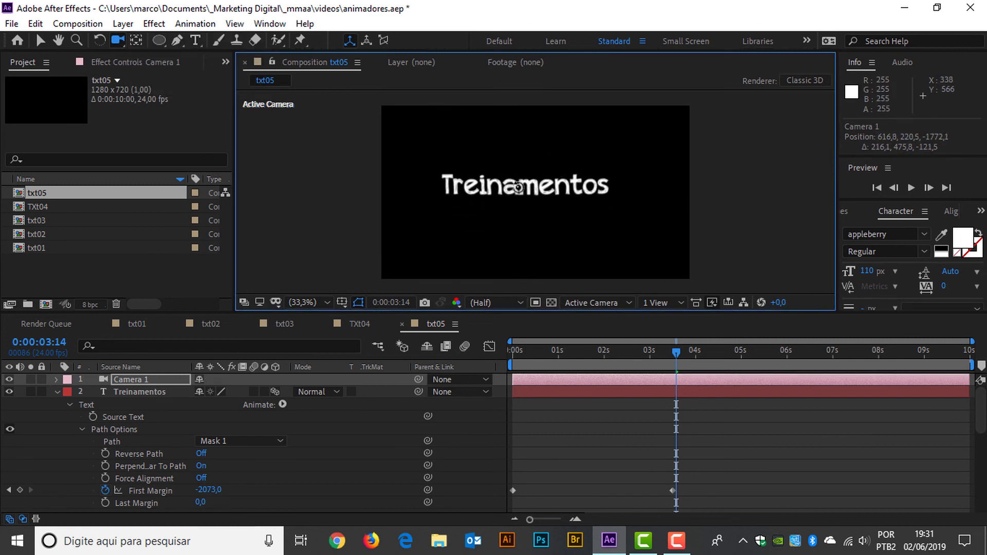
# - Reveal Camera 1's transform properties and set its Position to about 542.8, 200.5, -1984.1
pyautogui.click(57, 380)
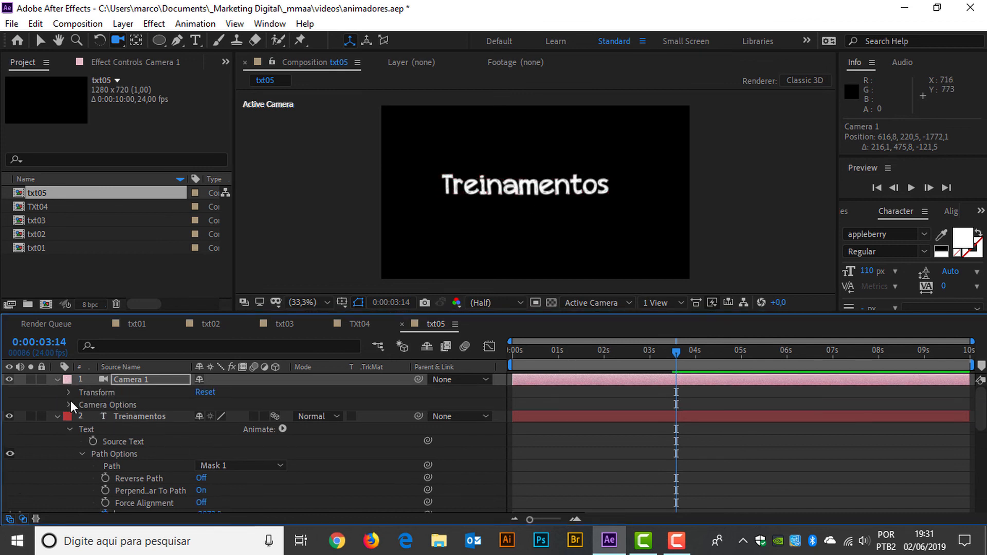
pyautogui.click(69, 404)
pyautogui.click(69, 380)
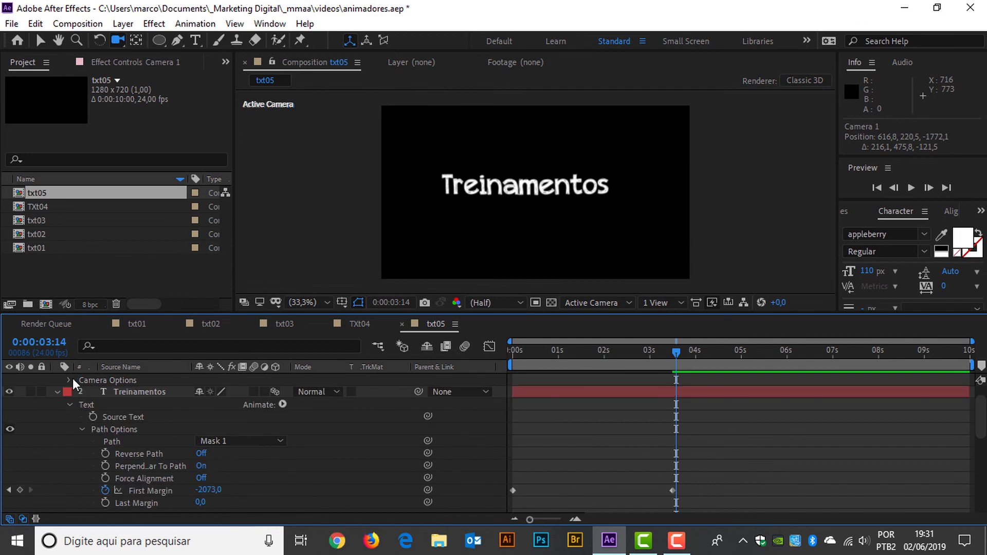
pyautogui.scroll(1, 73, 383)
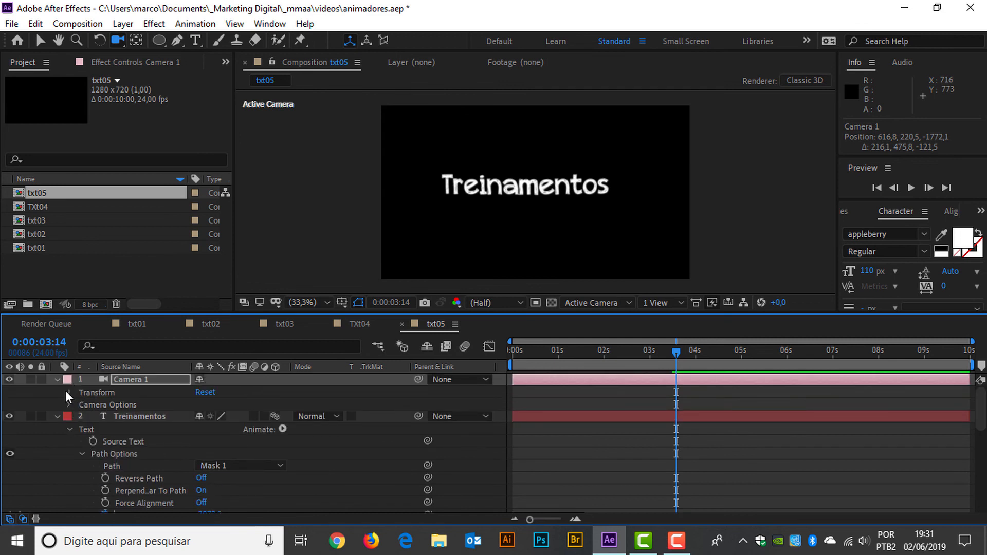
pyautogui.click(68, 391)
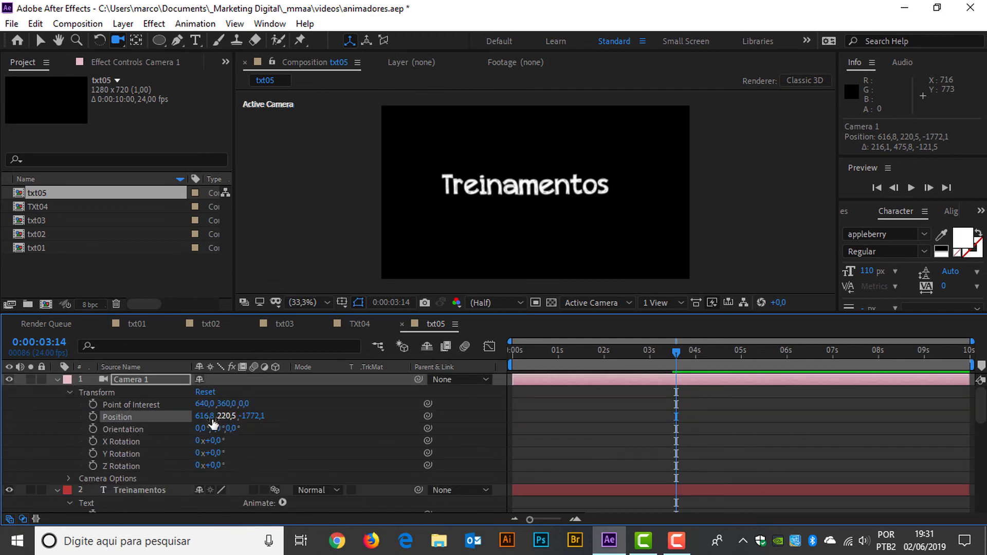
pyautogui.moveTo(204, 416); pyautogui.dragTo(87, 417)
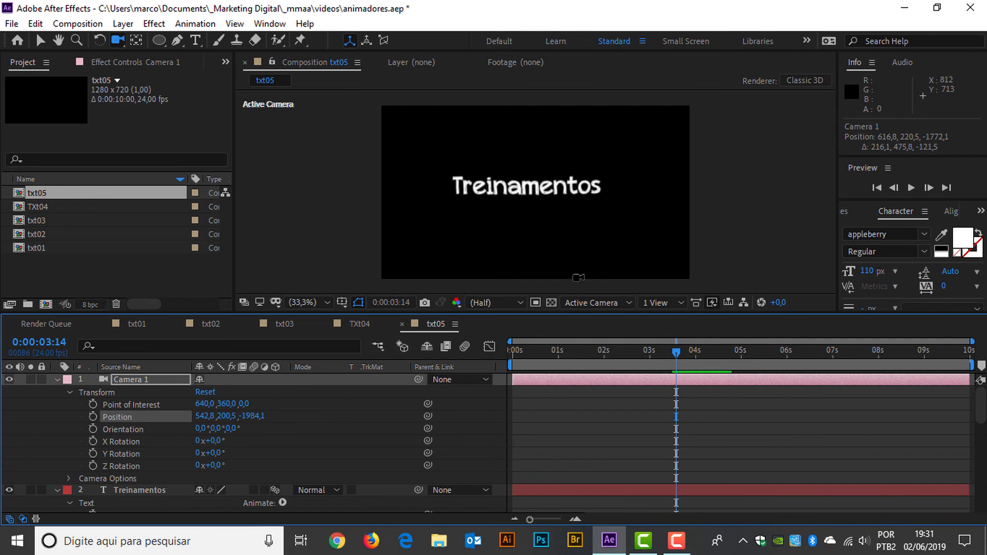
# - Activate the Selection tool, select Camera 1 and split the composition display into two views
pyautogui.click(631, 306)
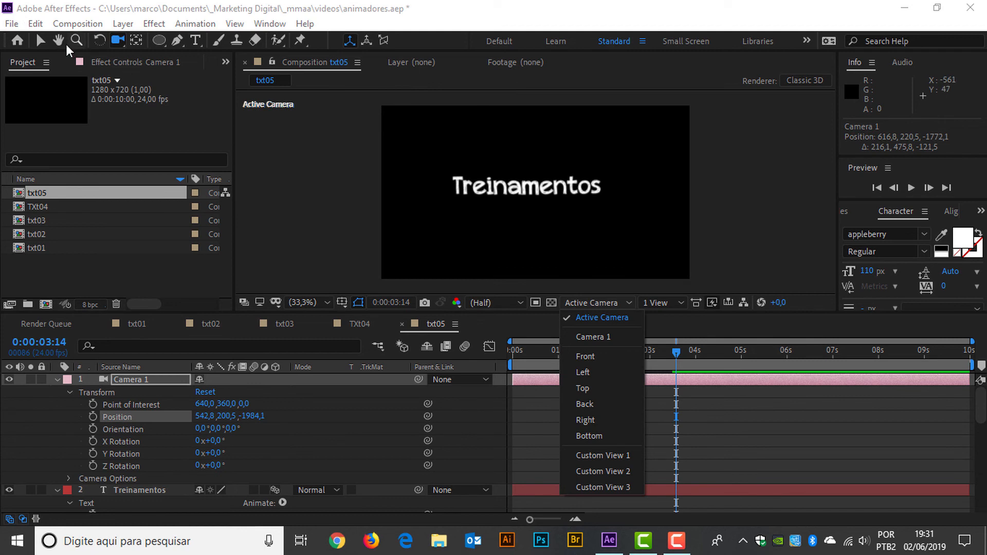
pyautogui.click(40, 40)
pyautogui.scroll(-5, 439, 174)
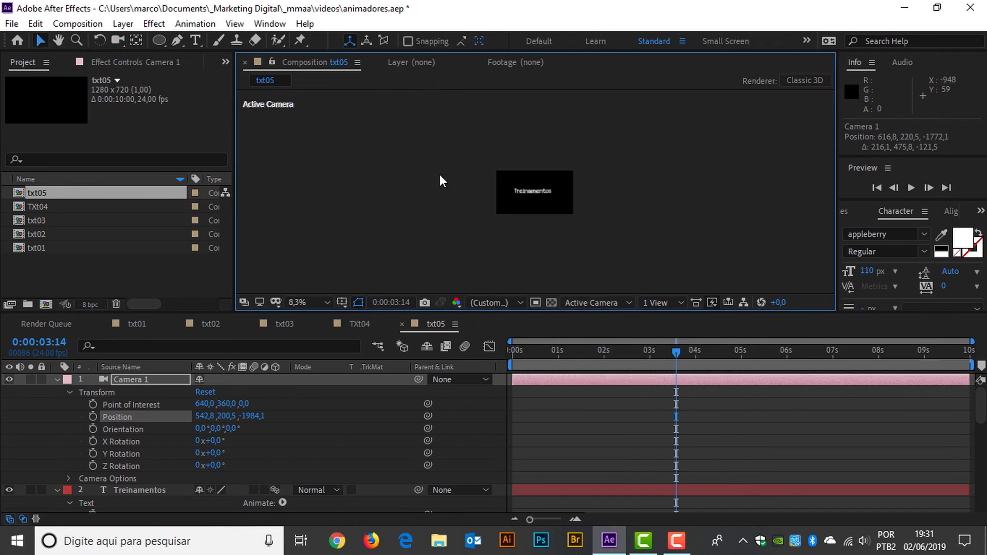
pyautogui.click(128, 381)
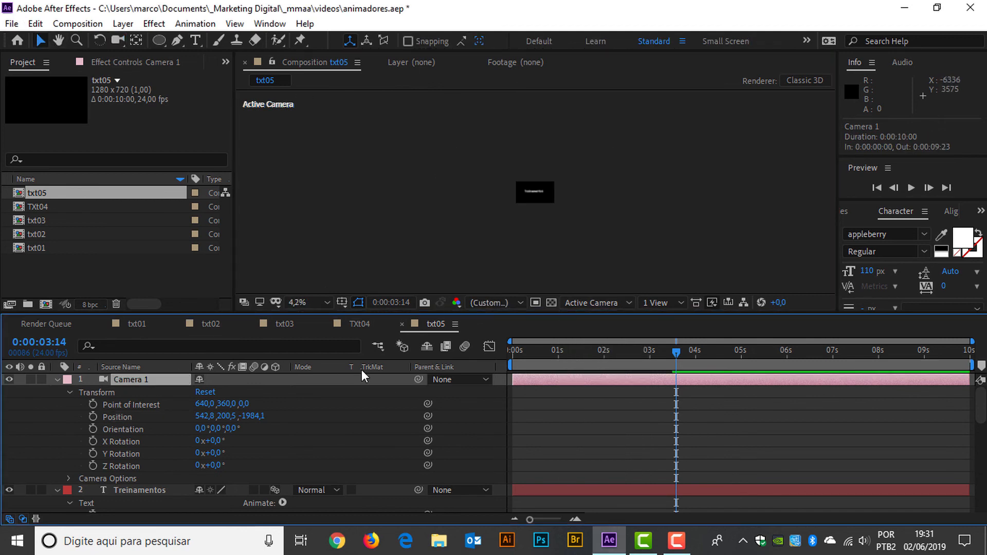
pyautogui.click(621, 304)
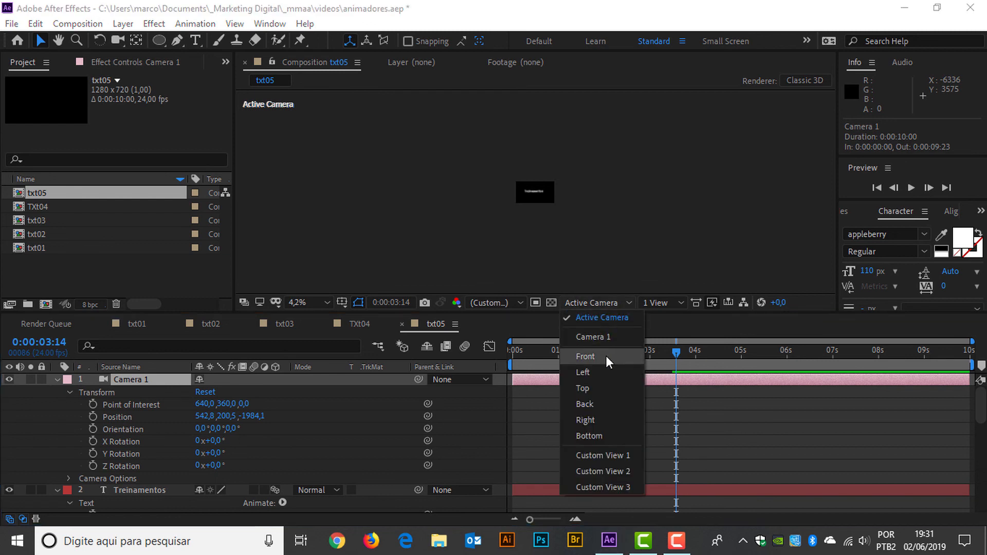
pyautogui.click(688, 307)
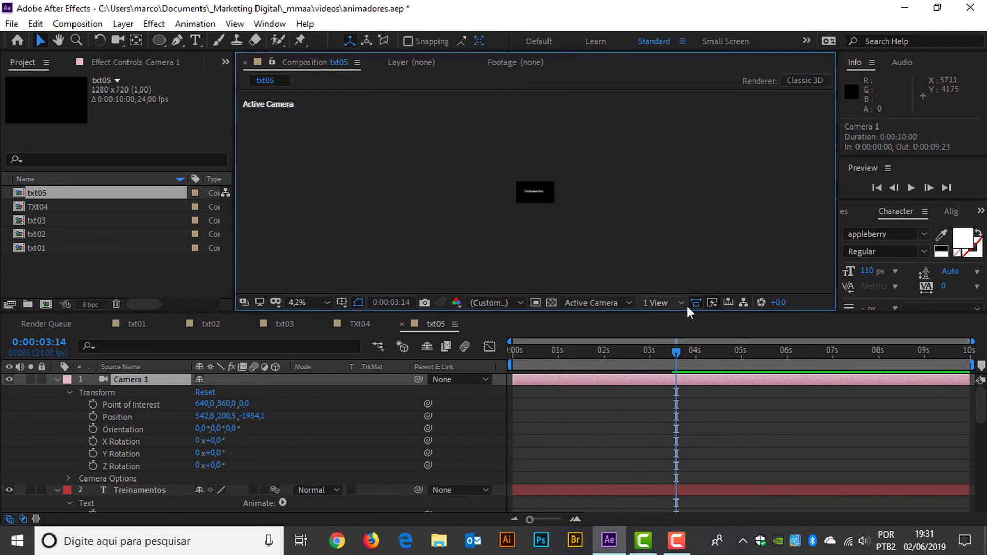
pyautogui.click(687, 306)
pyautogui.click(677, 334)
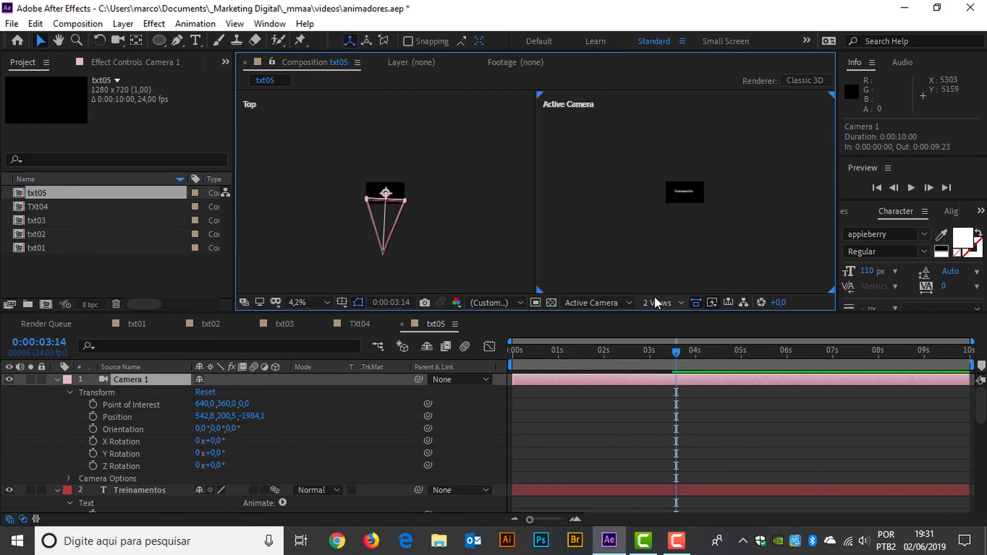
# - Fit the Active Camera view to its pane and set the Top view's magnification to 12.5% around the camera
pyautogui.click(325, 303)
pyautogui.click(331, 58)
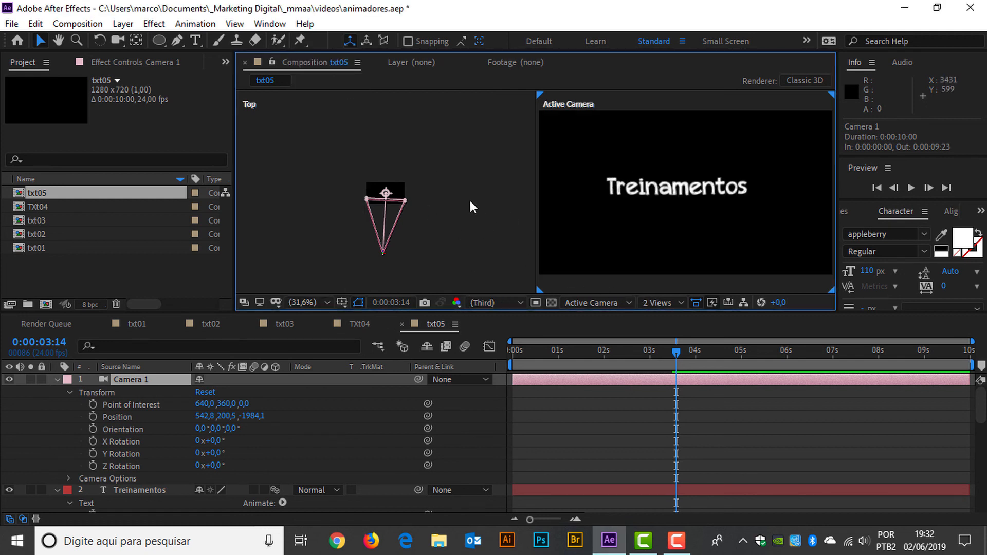
pyautogui.click(442, 210)
pyautogui.click(327, 302)
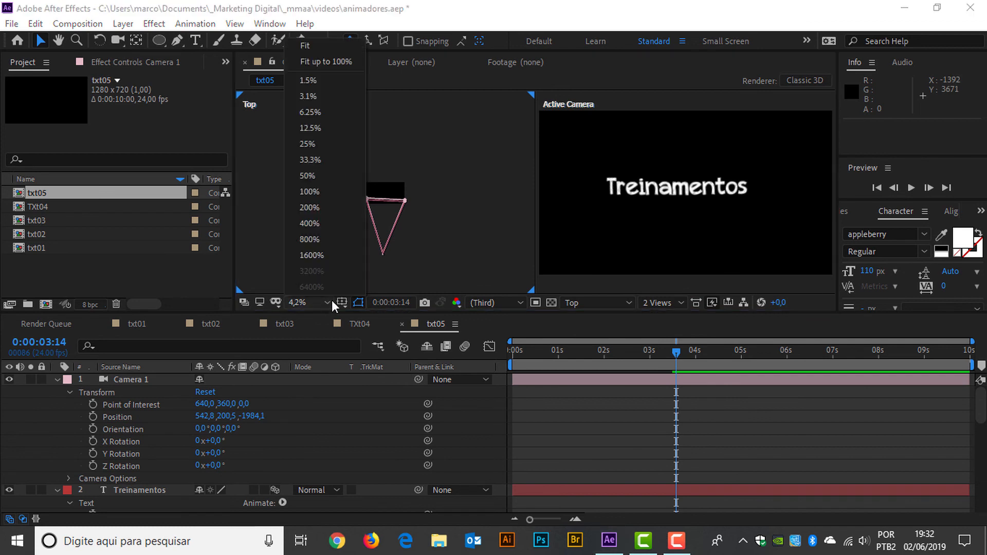
pyautogui.click(329, 128)
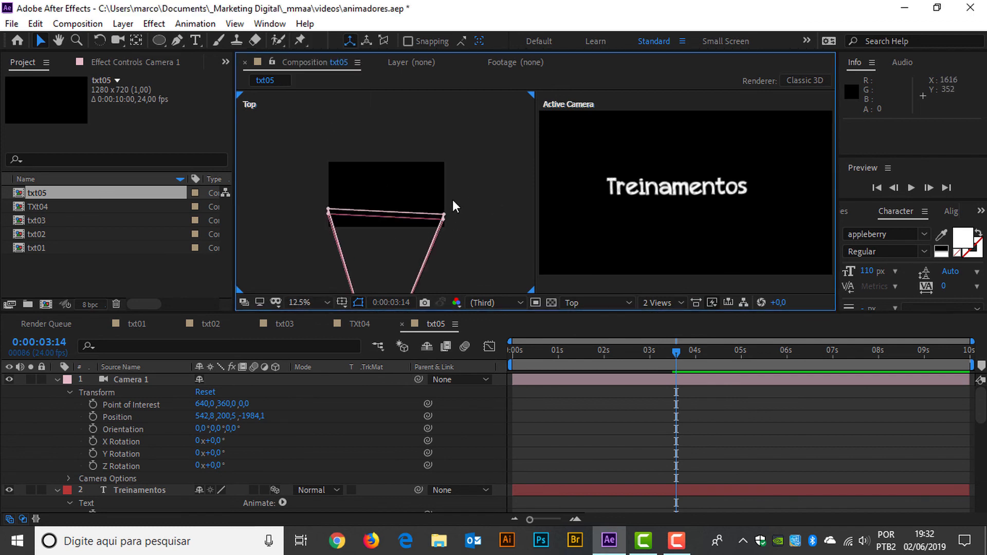
pyautogui.moveTo(417, 222); pyautogui.dragTo(437, 144)
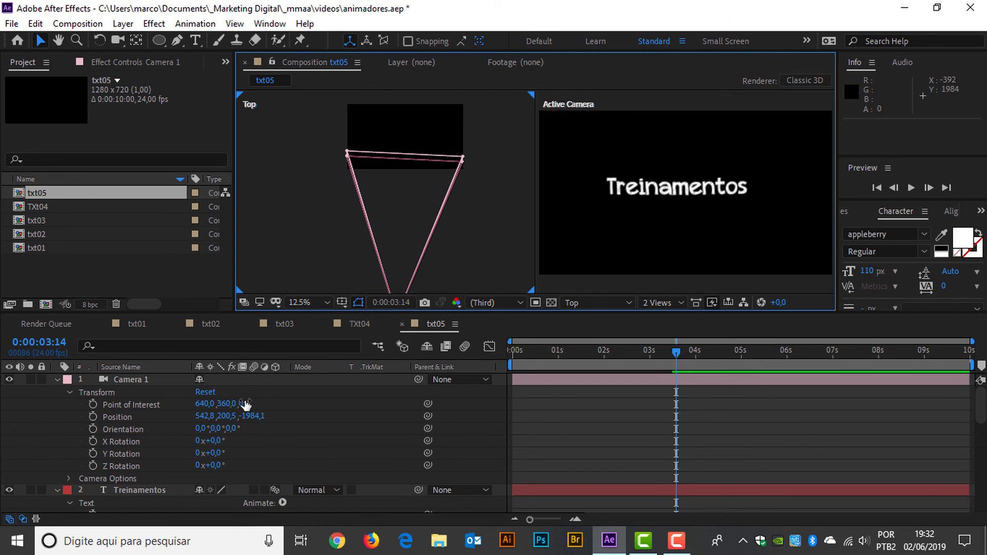
# - Set Camera 1's Point of Interest to about 419, 428, 0 and switch the Top view to Active Camera
pyautogui.moveTo(203, 404); pyautogui.dragTo(171, 404)
pyautogui.moveTo(260, 406); pyautogui.dragTo(508, 369)
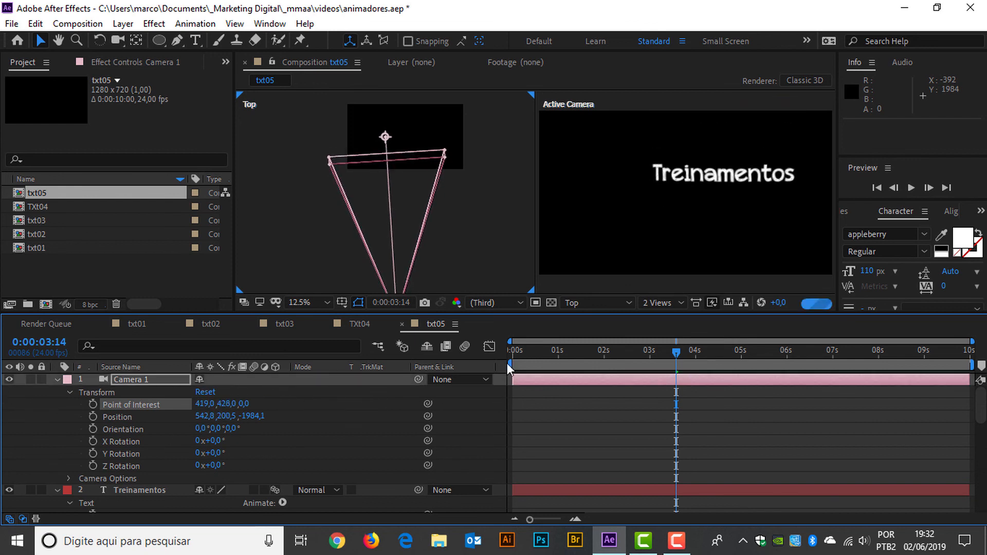
pyautogui.click(627, 304)
pyautogui.click(606, 318)
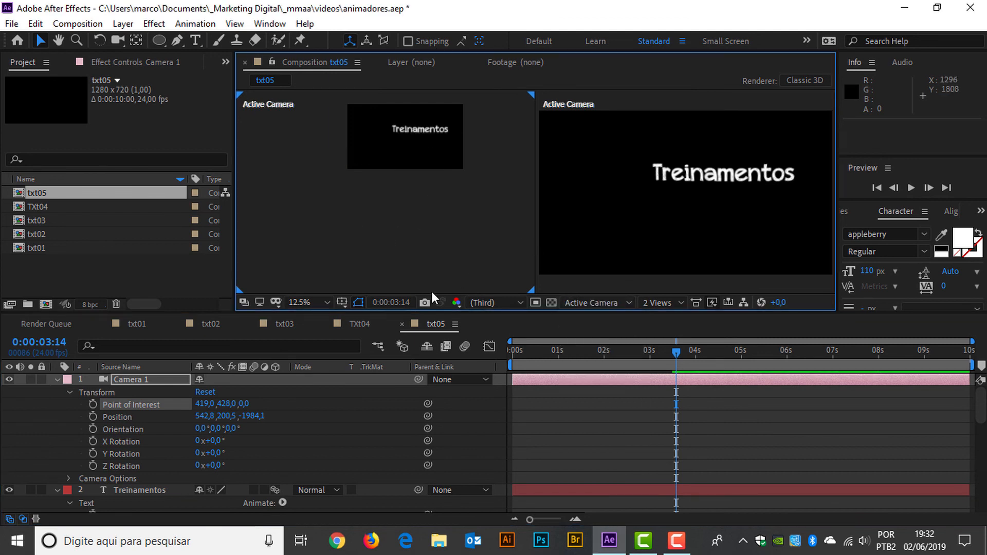
# - Delete Camera 1 and return the composition display to a single view
pyautogui.click(147, 381)
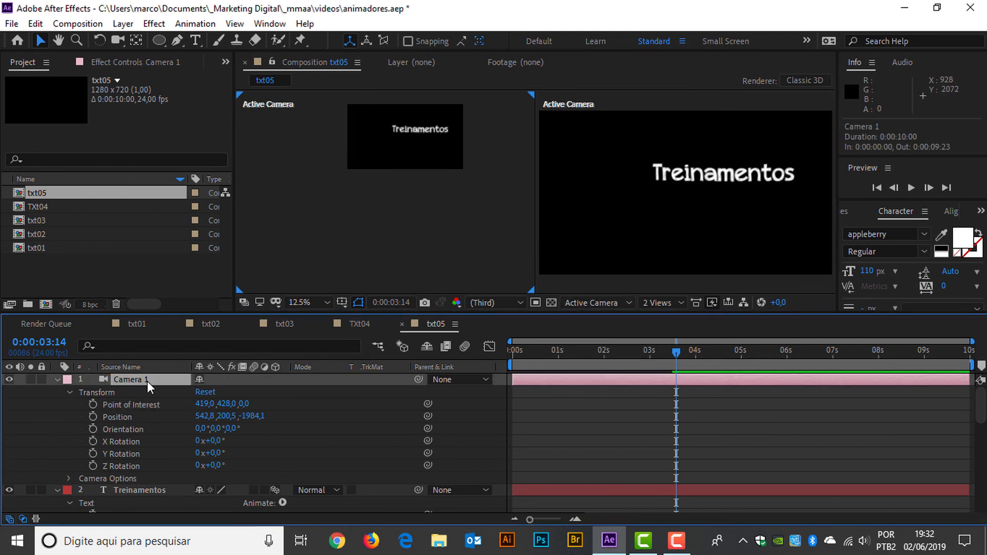
pyautogui.press('Delete')
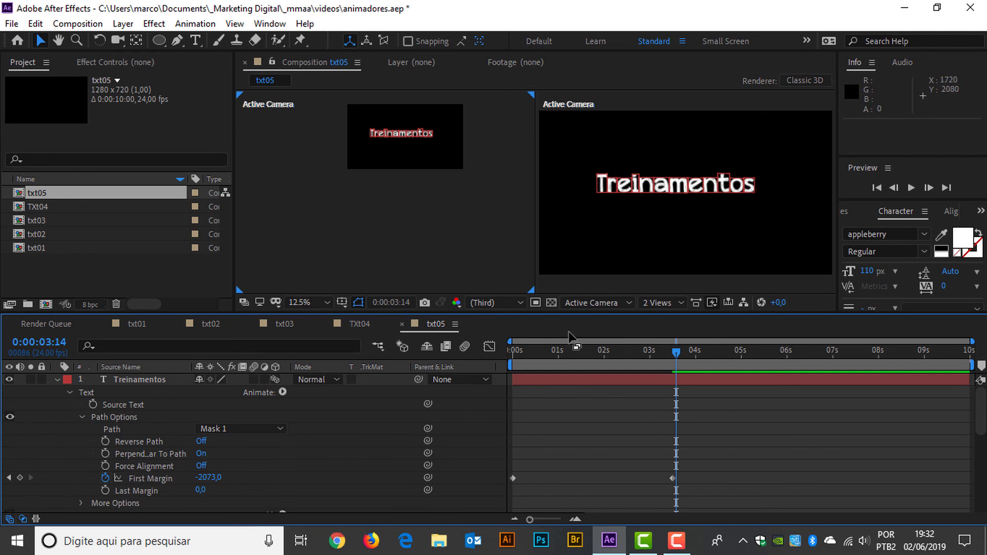
pyautogui.click(668, 302)
pyautogui.click(671, 316)
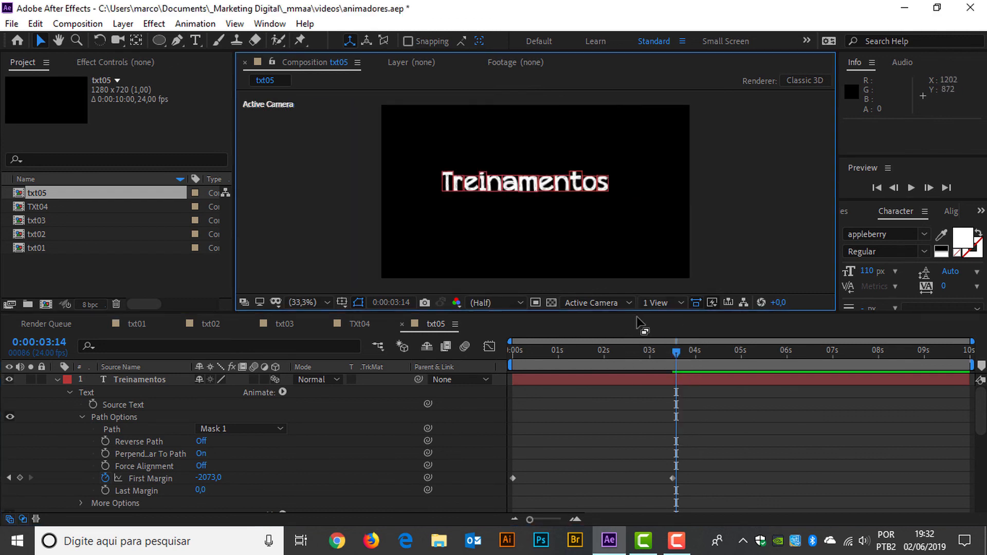
# - Set the Treinamentos layer's X Rotation to 295° and preview the animation from the start
pyautogui.moveTo(674, 351); pyautogui.dragTo(506, 350)
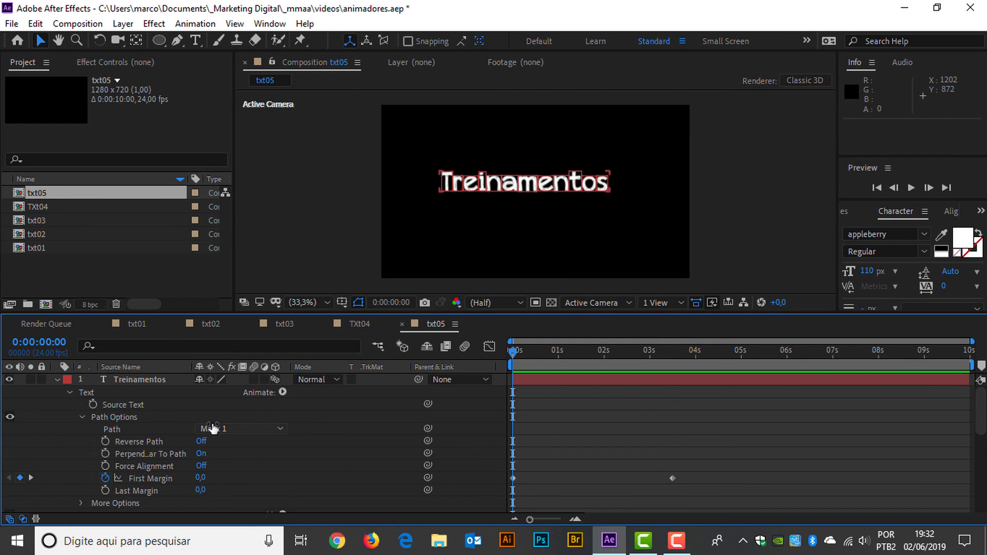
pyautogui.scroll(-8, 212, 419)
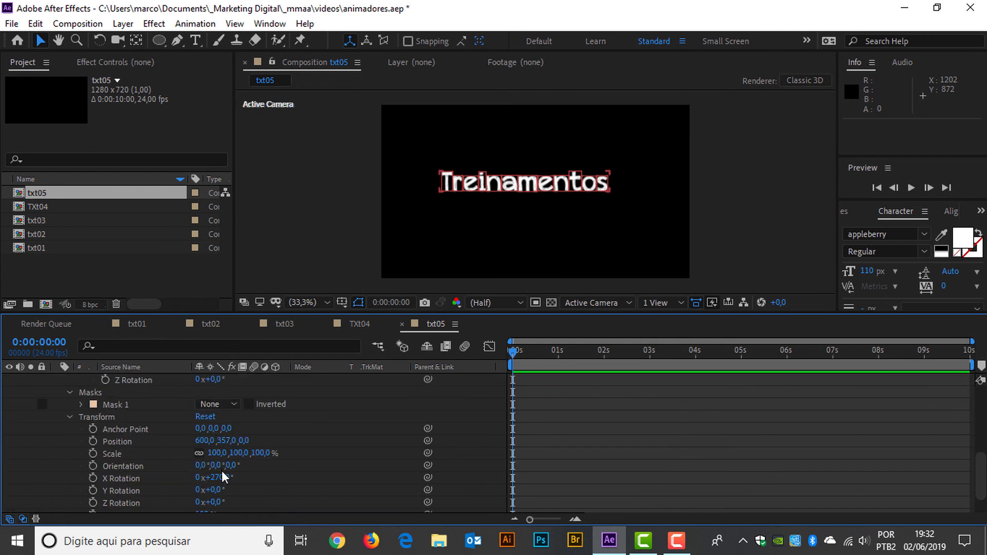
pyautogui.moveTo(220, 475); pyautogui.dragTo(242, 478)
pyautogui.press('space')
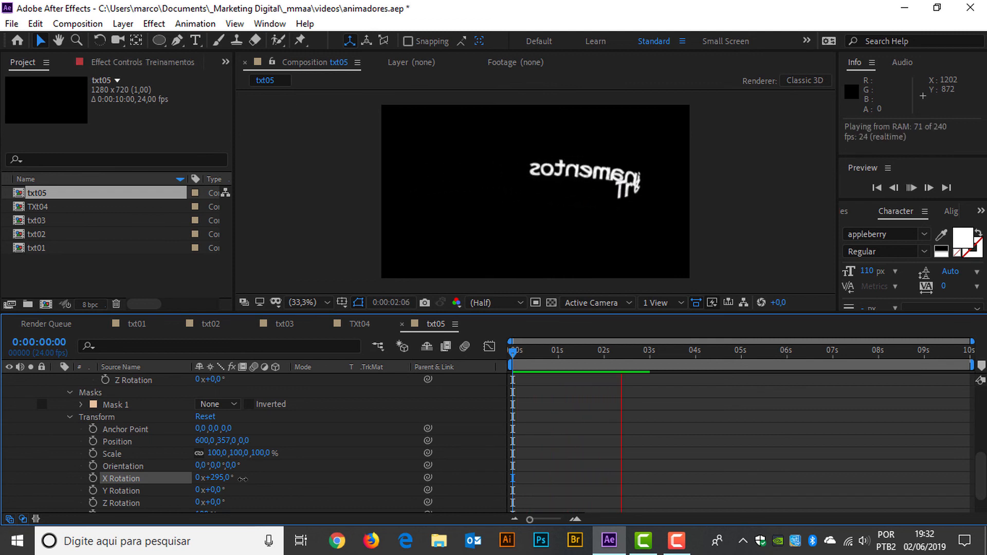
pyautogui.press('space')
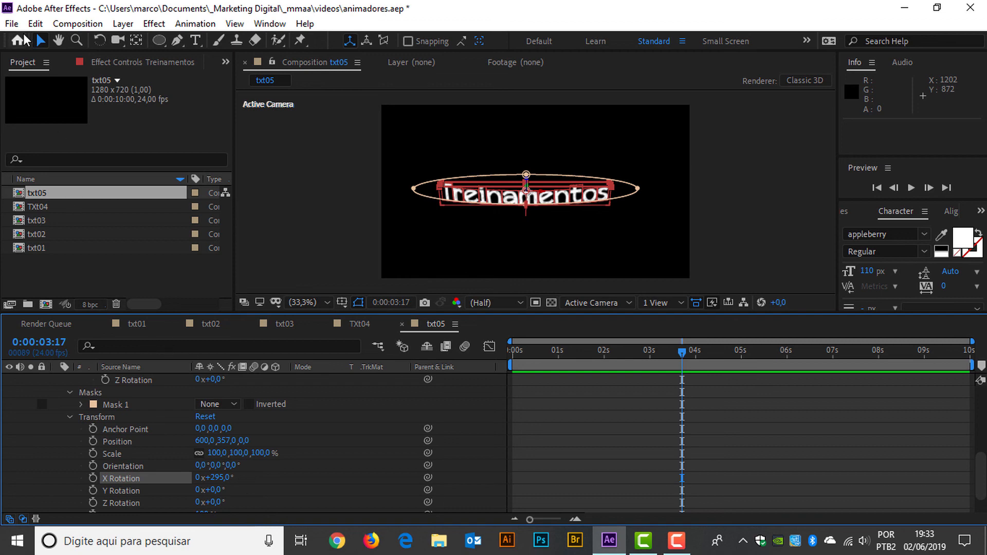
# - Save the project and create a new composition named "shapes" with the existing 1280 × 720, 10-second settings
pyautogui.click(12, 24)
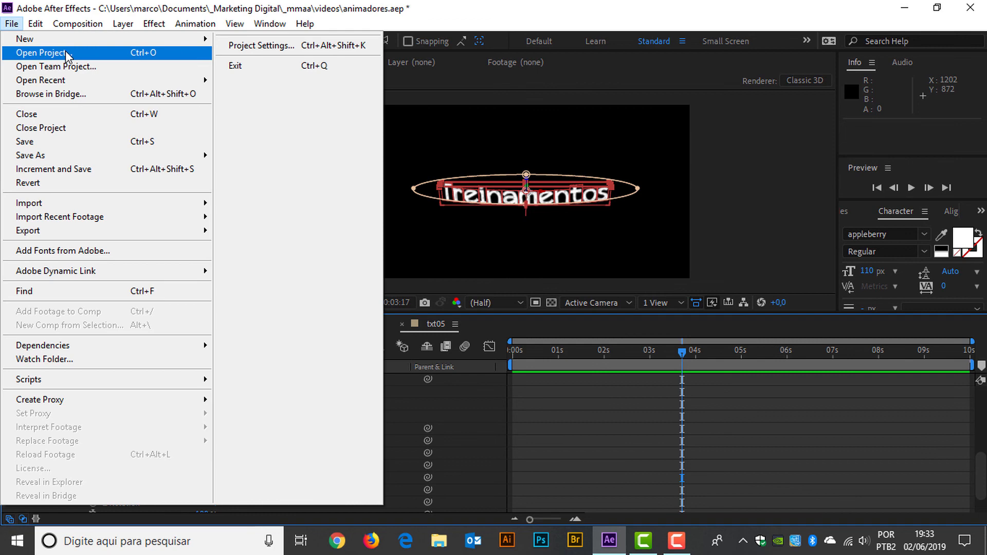
pyautogui.click(57, 139)
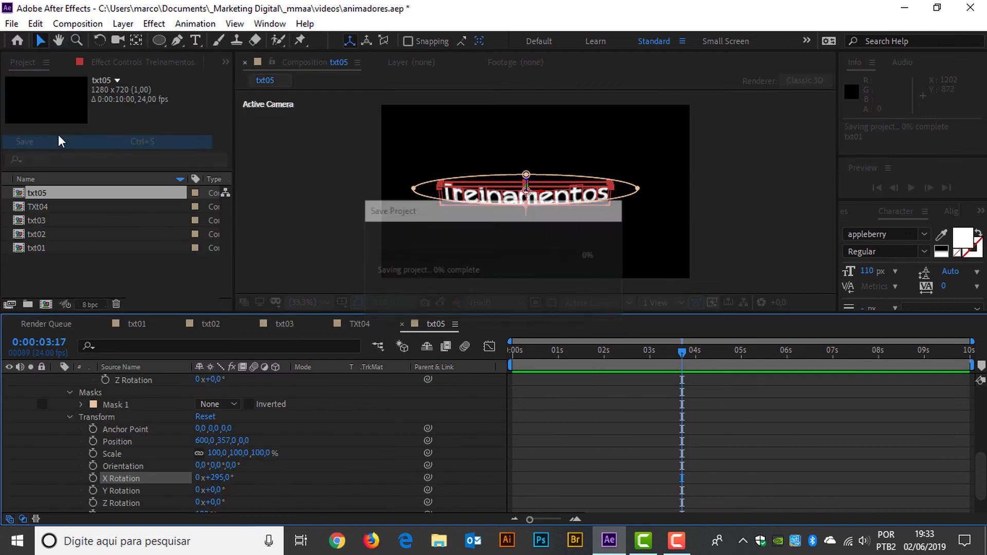
pyautogui.click(78, 24)
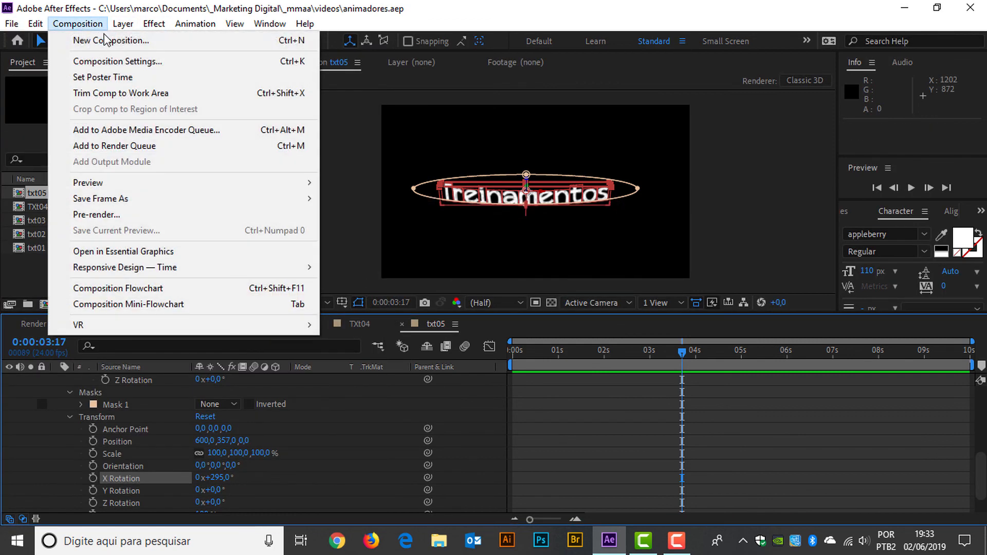
pyautogui.click(112, 39)
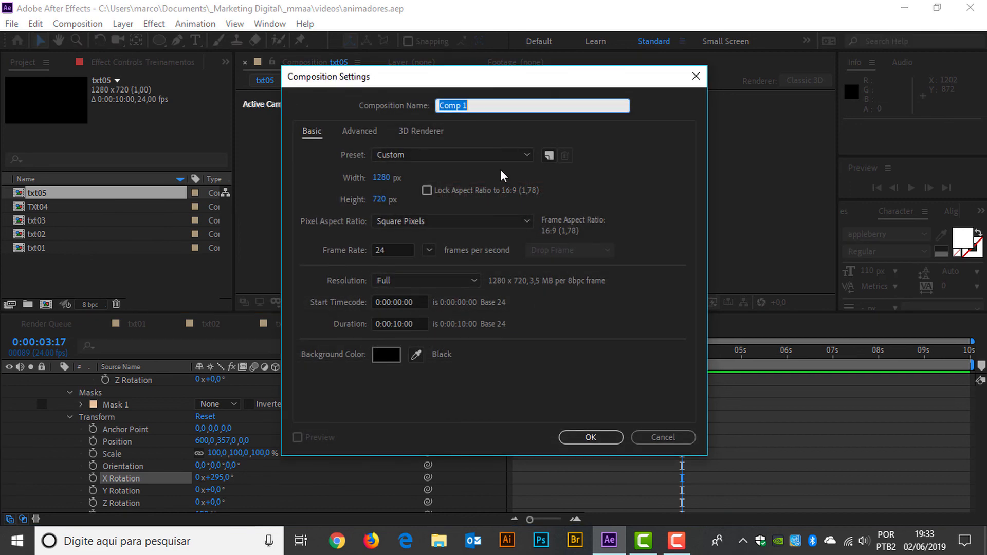
pyautogui.write('shapes')
pyautogui.press('Return')
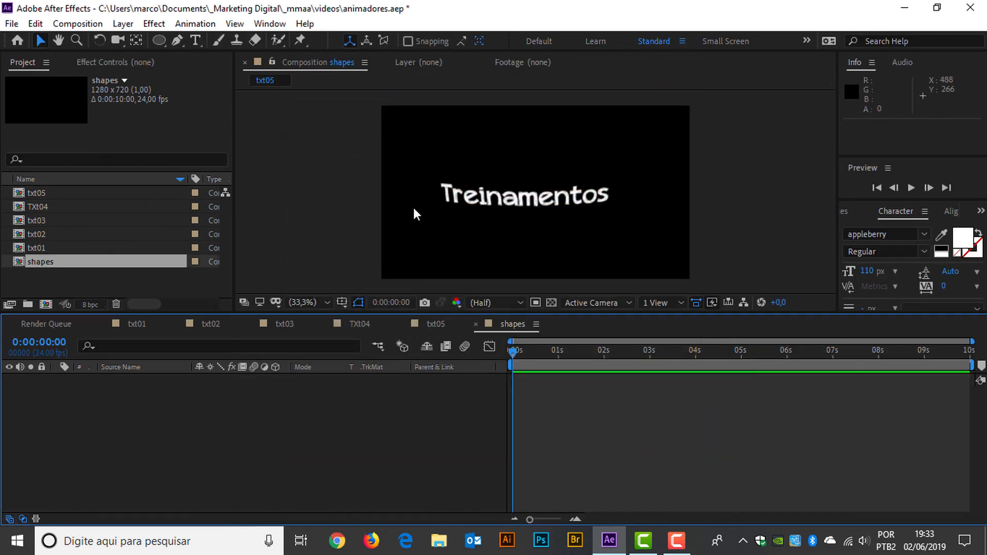
# - Draw a white ellipse about 485 × 310 px near the middle of the shapes composition and centre its anchor point on it
pyautogui.moveTo(155, 41); pyautogui.dragTo(205, 71)
pyautogui.moveTo(483, 166); pyautogui.dragTo(601, 241)
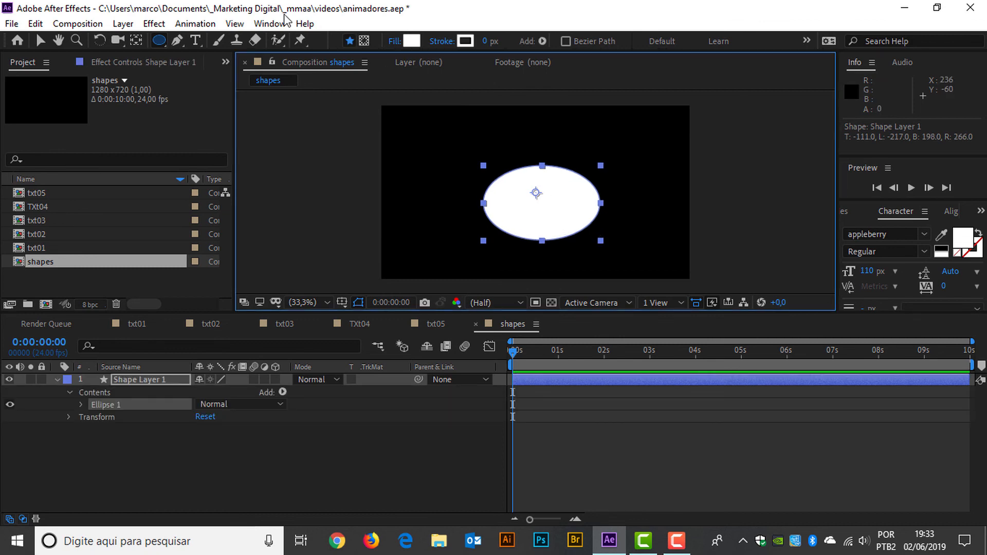
pyautogui.click(270, 23)
pyautogui.click(379, 136)
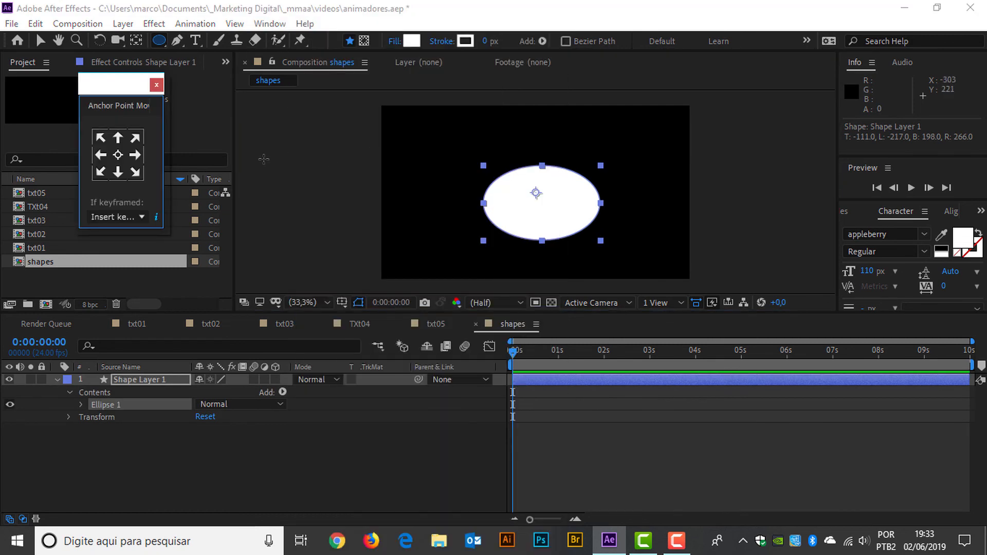
pyautogui.click(119, 156)
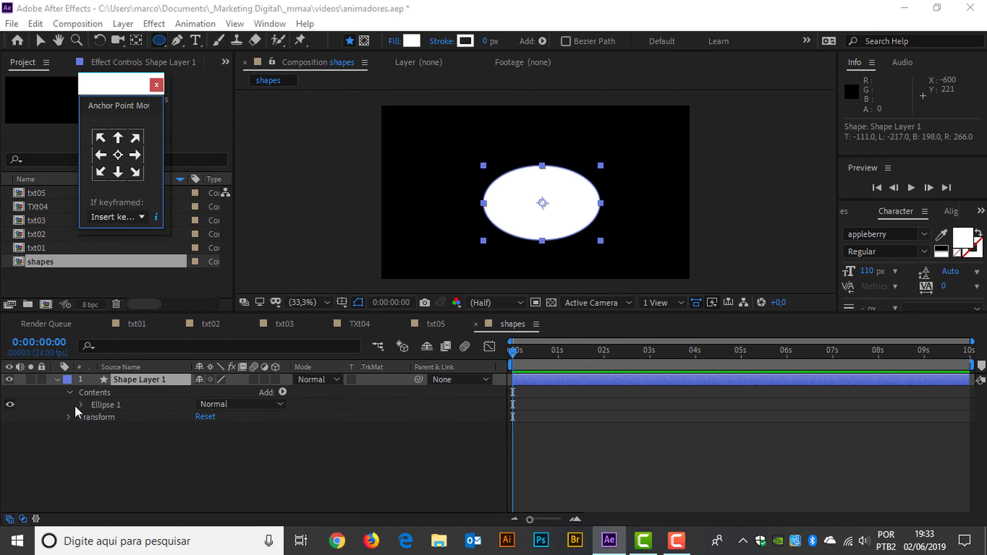
# - Add a Pucker & Bloat operator to the contents of Shape Layer 1
pyautogui.click(283, 392)
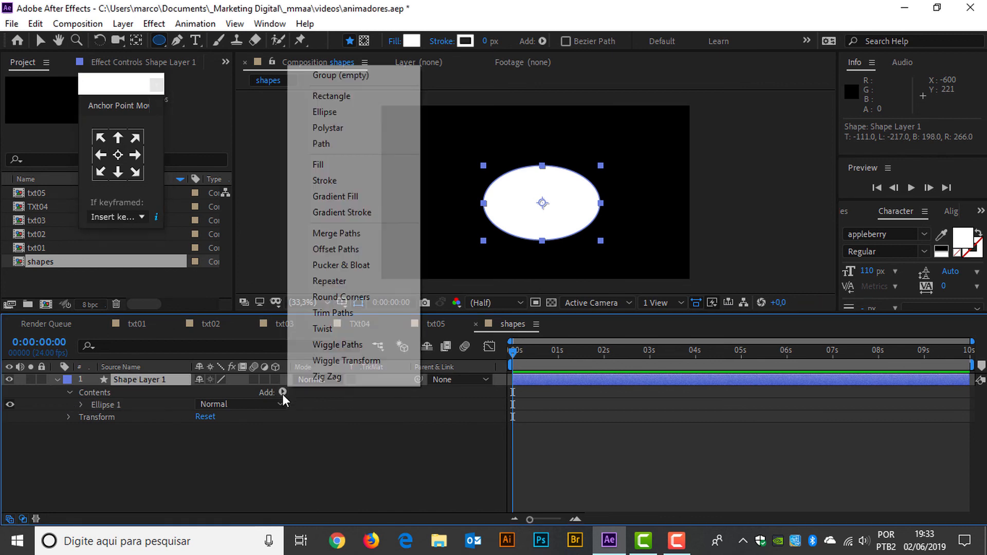
pyautogui.click(362, 266)
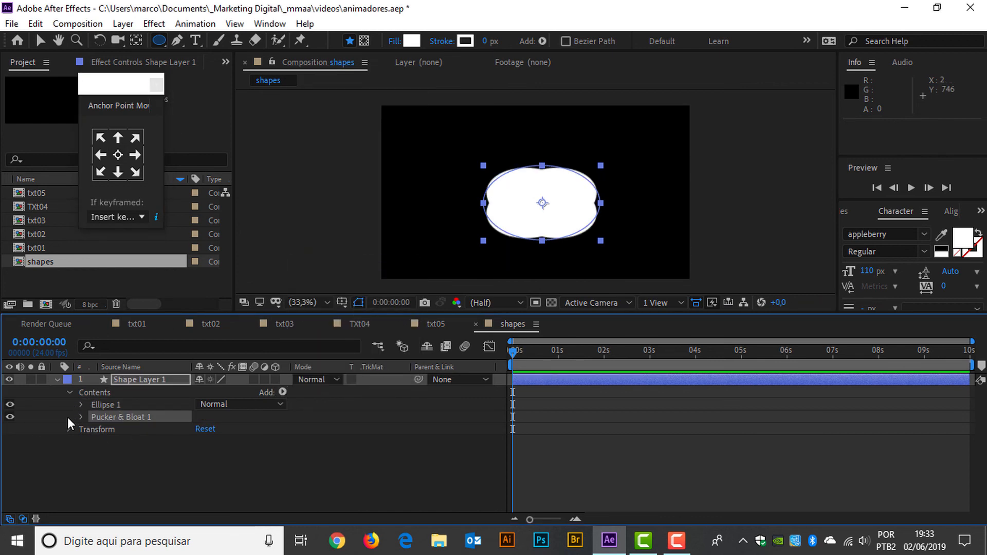
# - Animate the Pucker & Bloat Amount from -115 at the start to 97 at 0:00:01:23 and preview the animation
pyautogui.click(82, 418)
pyautogui.click(105, 429)
pyautogui.moveTo(195, 428); pyautogui.dragTo(111, 430)
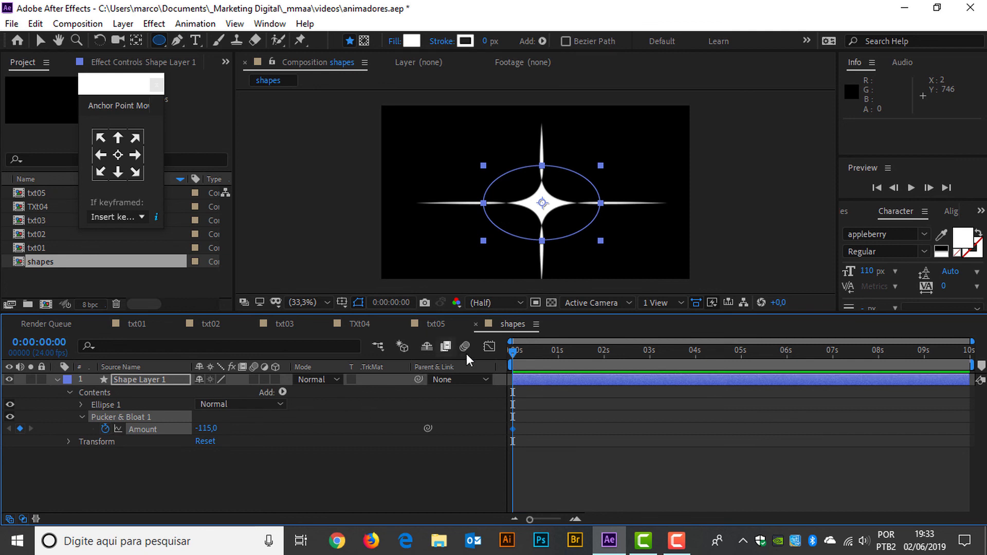
pyautogui.moveTo(513, 353); pyautogui.dragTo(603, 354)
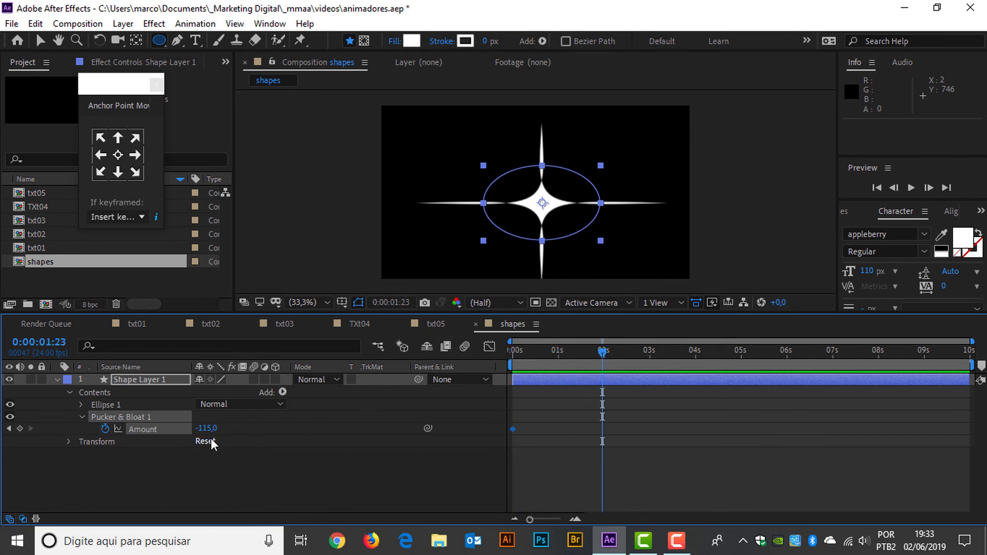
pyautogui.moveTo(206, 428); pyautogui.dragTo(363, 427)
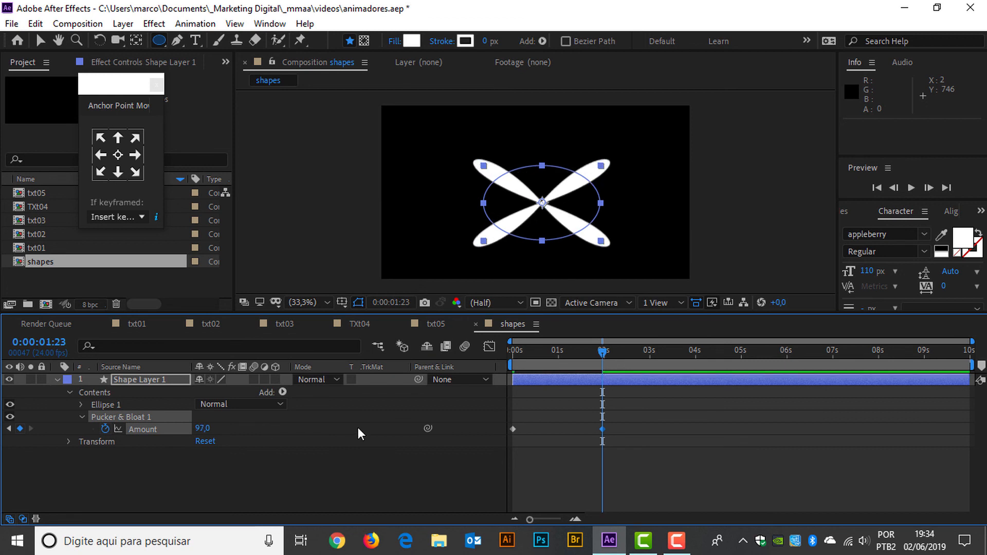
pyautogui.press('space')
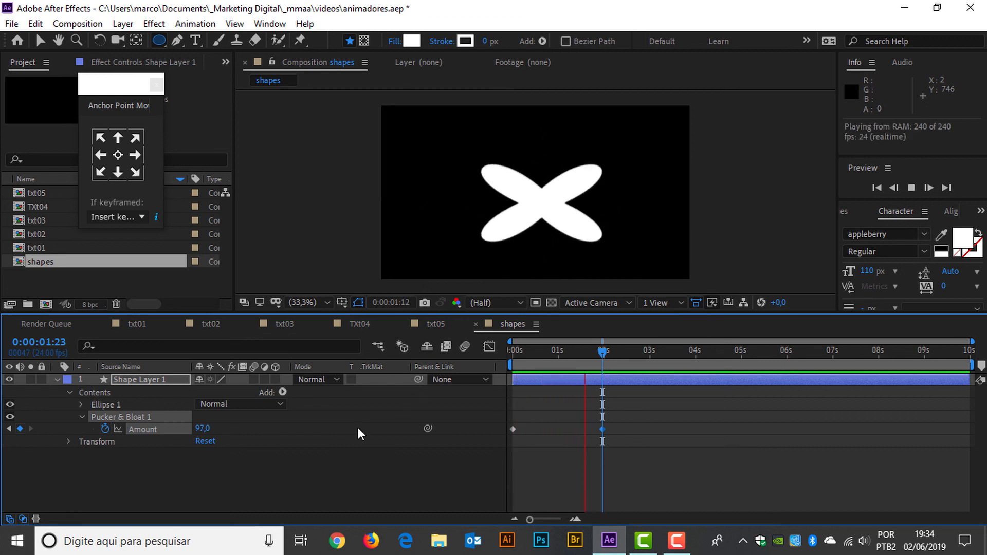
pyautogui.press('space')
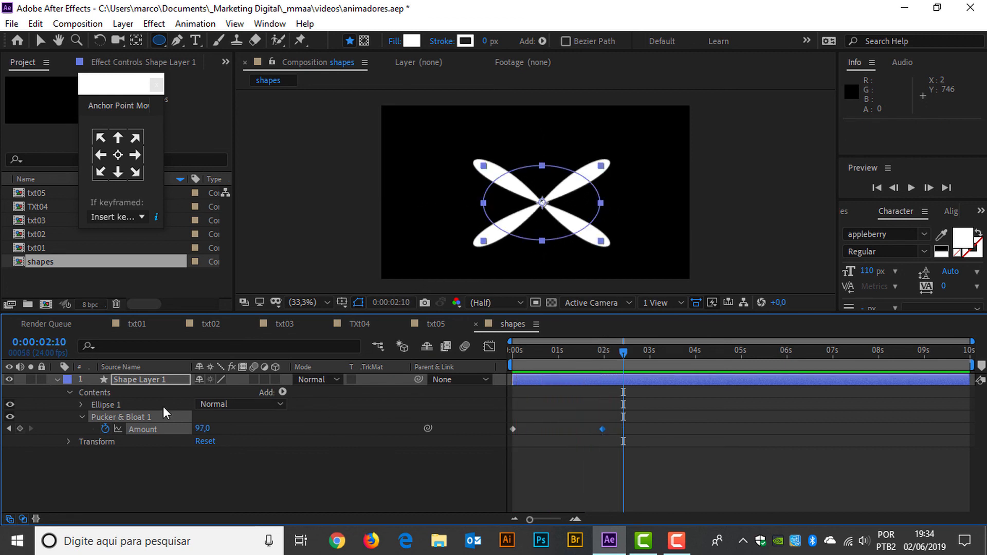
# - Add a Repeater to the contents of Shape Layer 1 and expand its settings at the start of the timeline
pyautogui.click(283, 392)
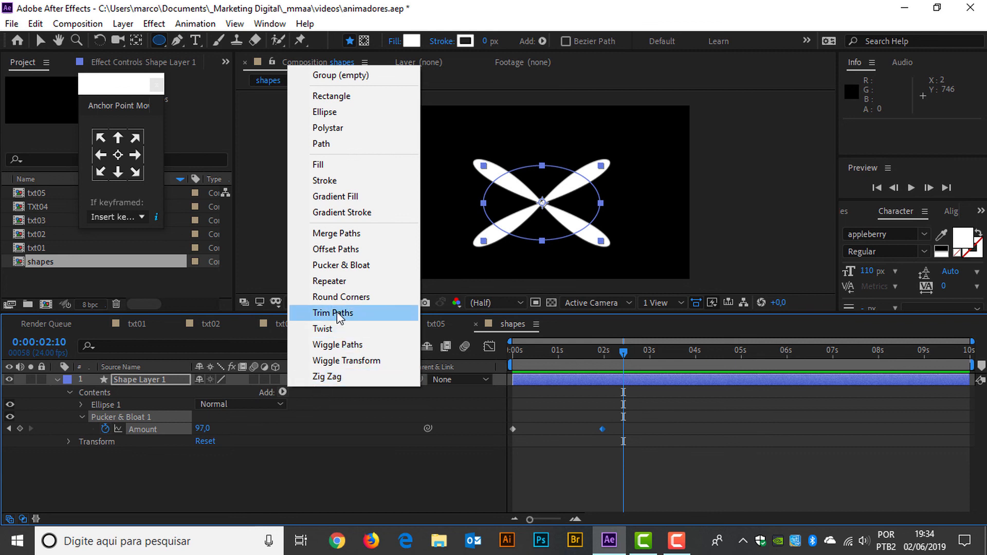
pyautogui.click(344, 281)
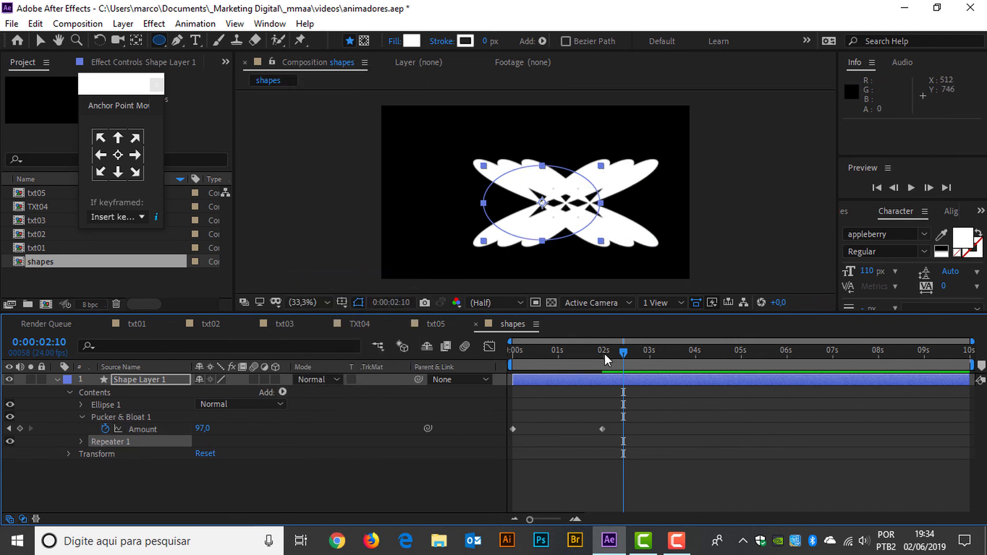
pyautogui.moveTo(619, 353); pyautogui.dragTo(481, 360)
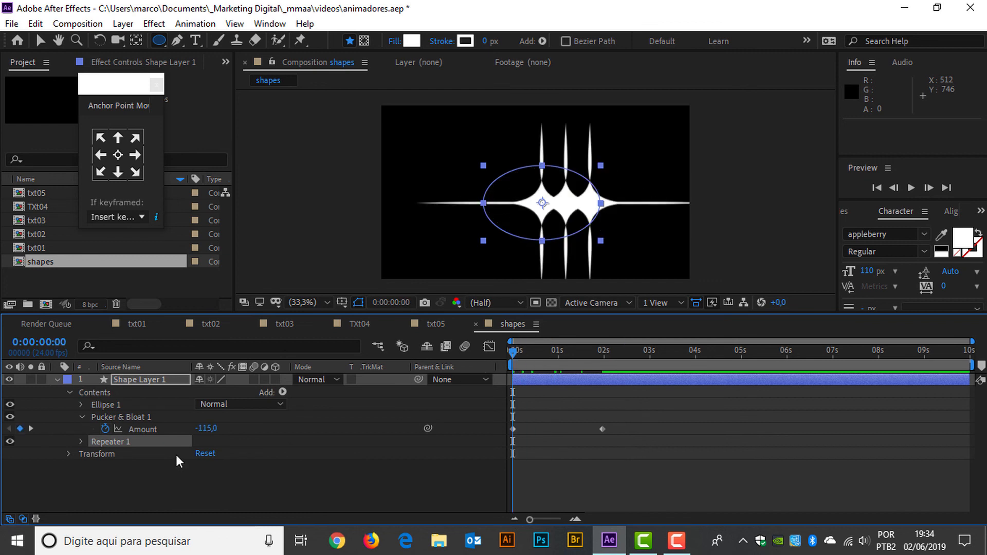
pyautogui.click(81, 440)
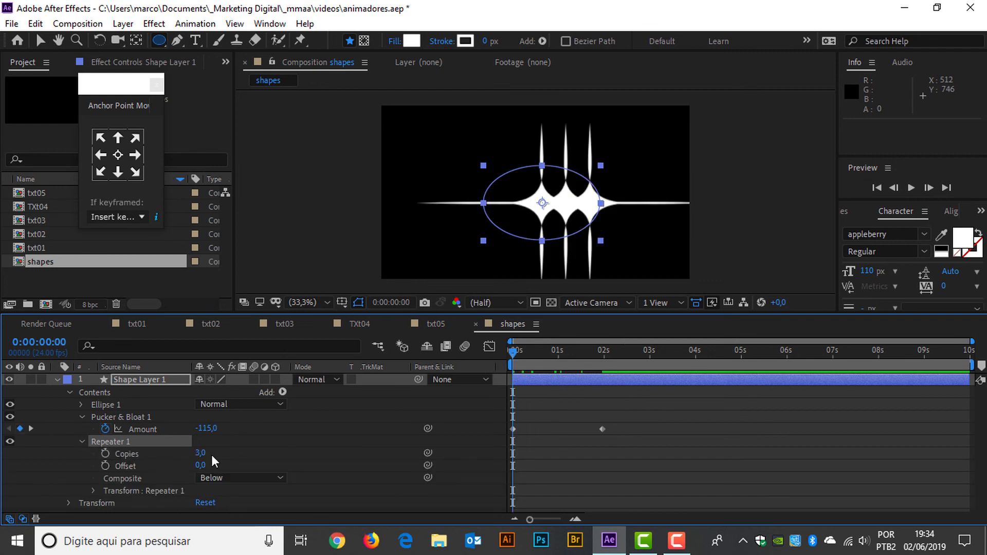
# - Try the Repeater with 0 copies, and return Copies to 3 with the playhead at 0:00:01:23
pyautogui.moveTo(199, 453); pyautogui.dragTo(173, 456)
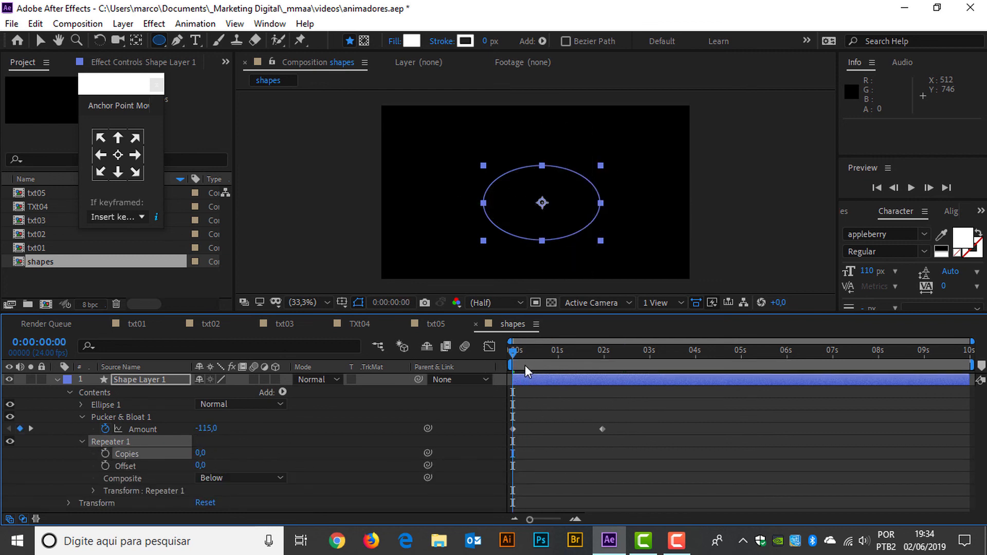
pyautogui.moveTo(526, 354); pyautogui.dragTo(604, 356)
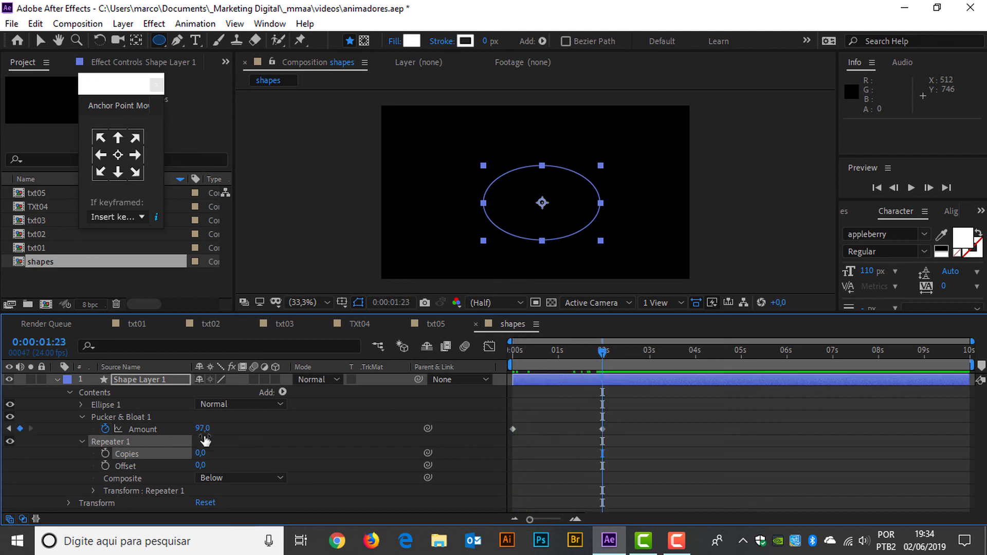
pyautogui.click(200, 452)
pyautogui.write('3')
pyautogui.press('Return')
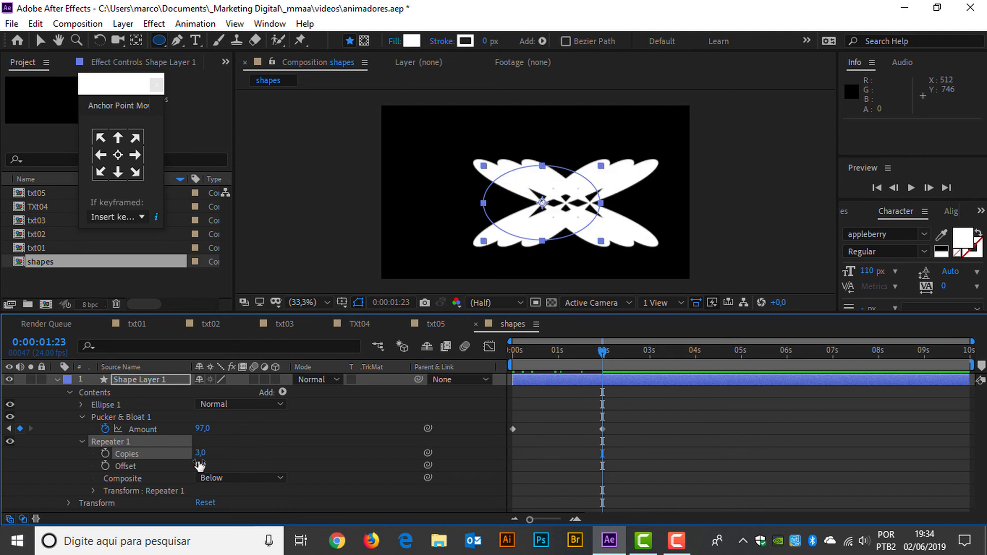
# - Try a Repeater Offset of 4 and preview the animation
pyautogui.moveTo(201, 465)
pyautogui.mouseDown()
pyautogui.moveTo(253, 456)
pyautogui.moveTo(197, 466)
pyautogui.mouseUp()
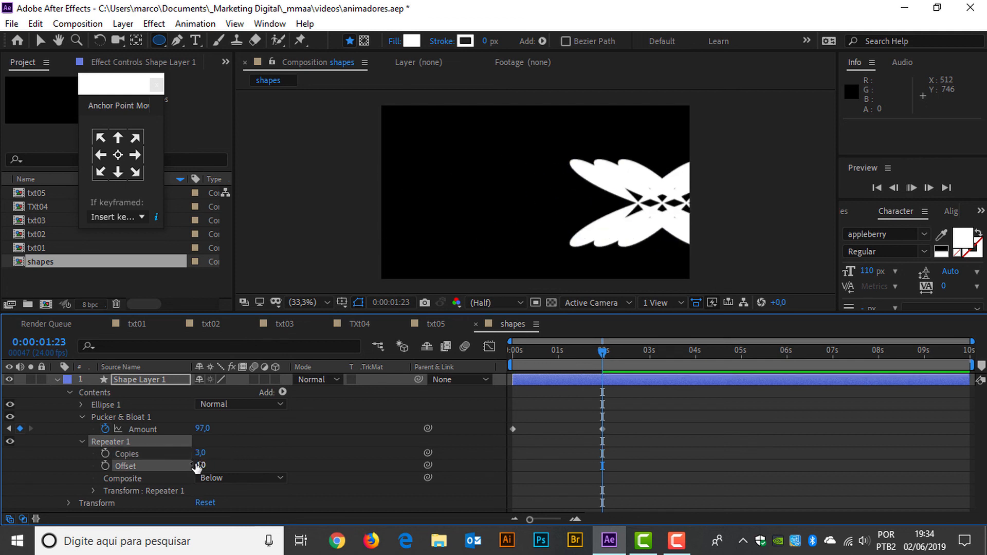
pyautogui.press('space')
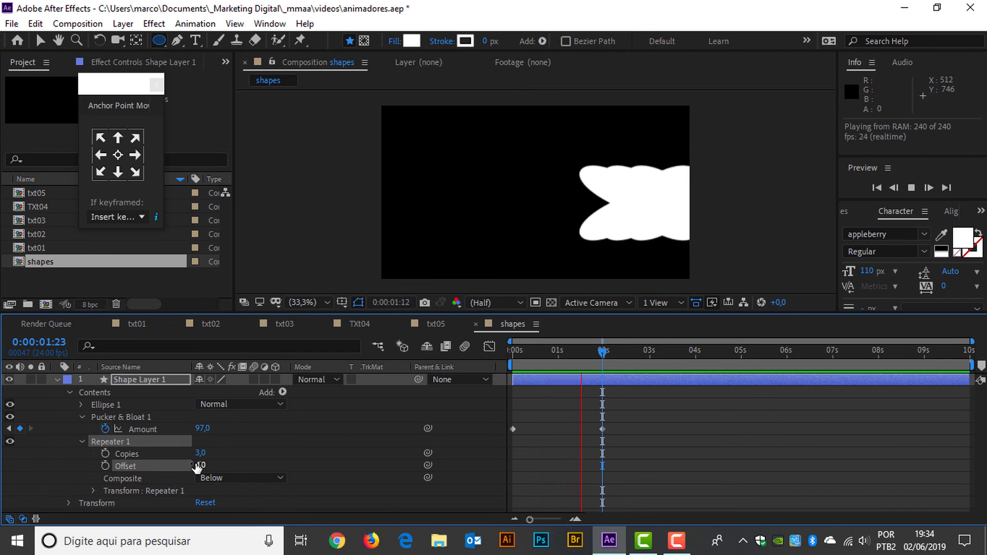
pyautogui.press('space')
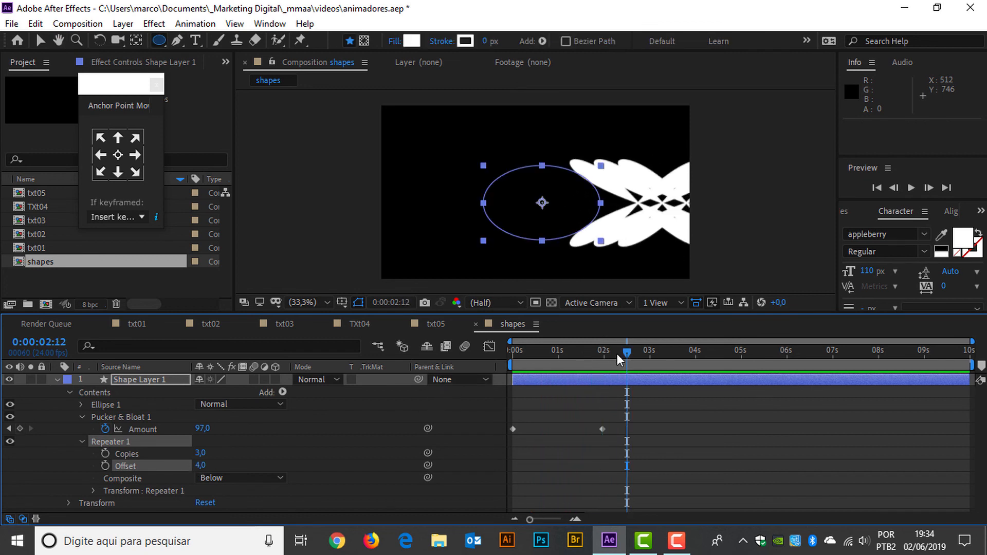
# - Turn on keyframing for the Repeater's Offset at 0:00:00:00 and set it to -3
pyautogui.moveTo(617, 354); pyautogui.dragTo(499, 366)
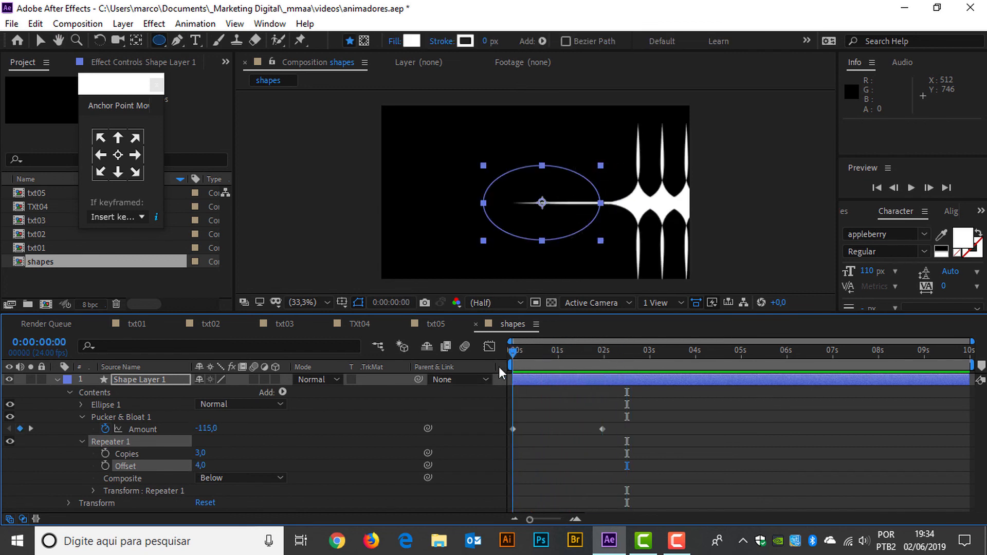
pyautogui.click(105, 466)
pyautogui.click(196, 464)
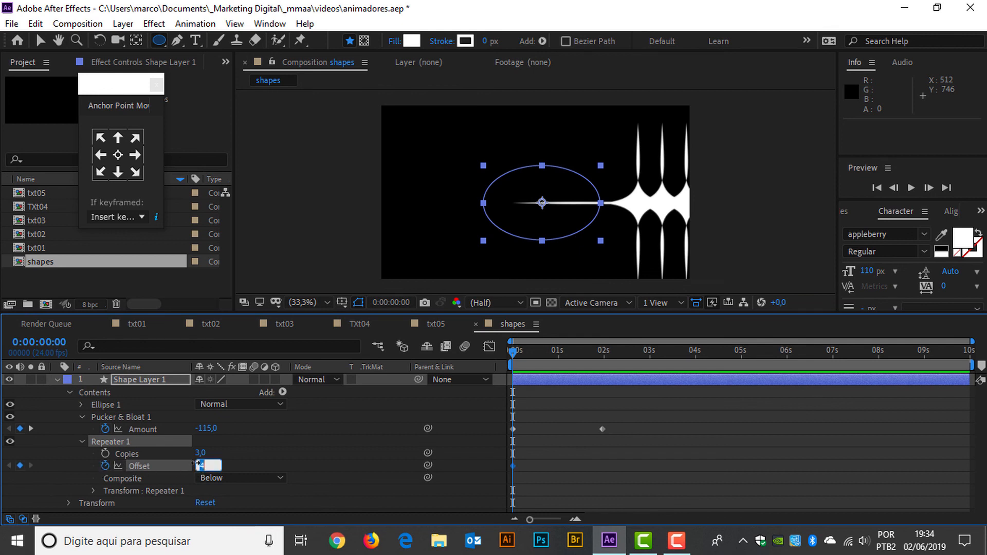
pyautogui.write('-3')
pyautogui.press('Return')
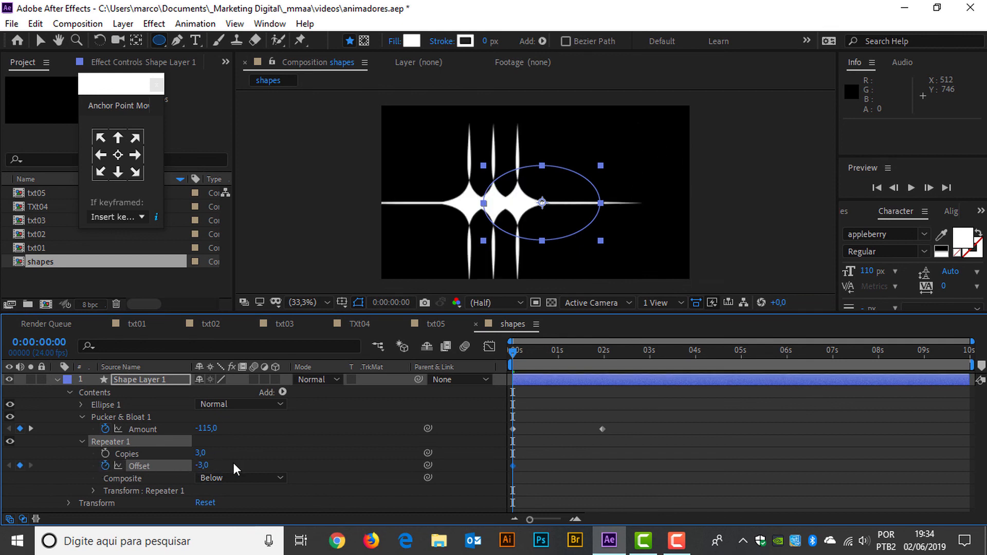
# - Keyframe the Repeater's Offset at 3 on the second Pucker & Bloat keyframe, at 0:00:01:23, and preview the animation
pyautogui.press('k')
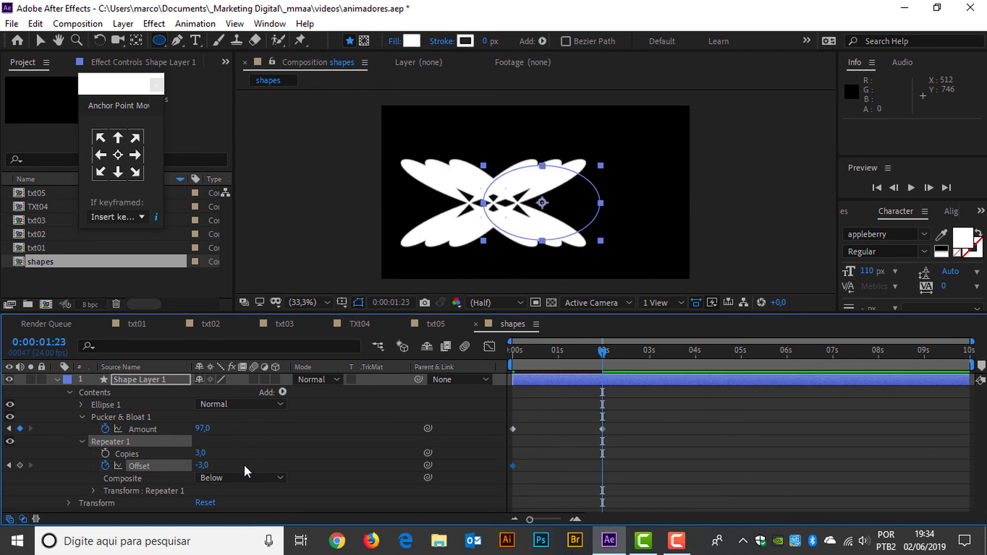
pyautogui.click(199, 465)
pyautogui.write('3')
pyautogui.press('Return')
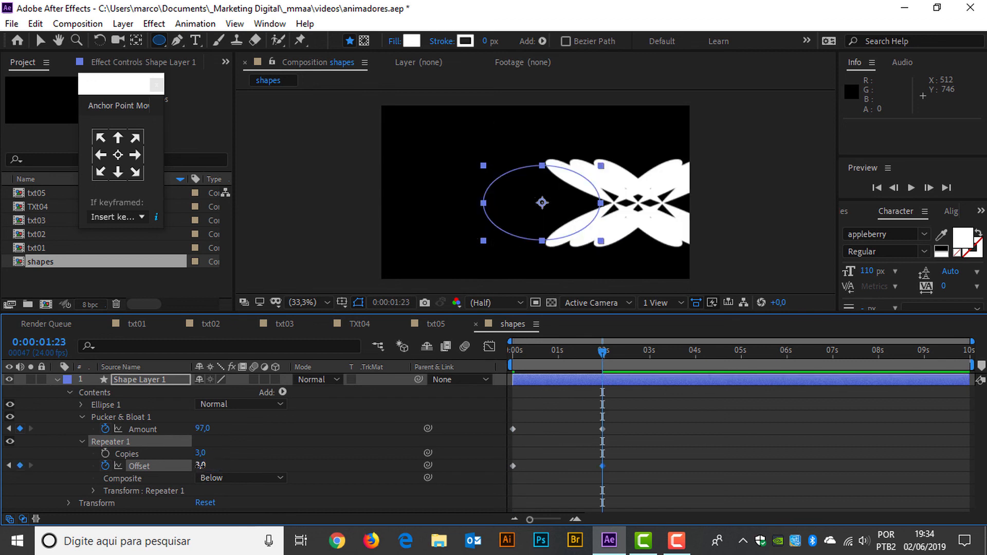
pyautogui.press('space')
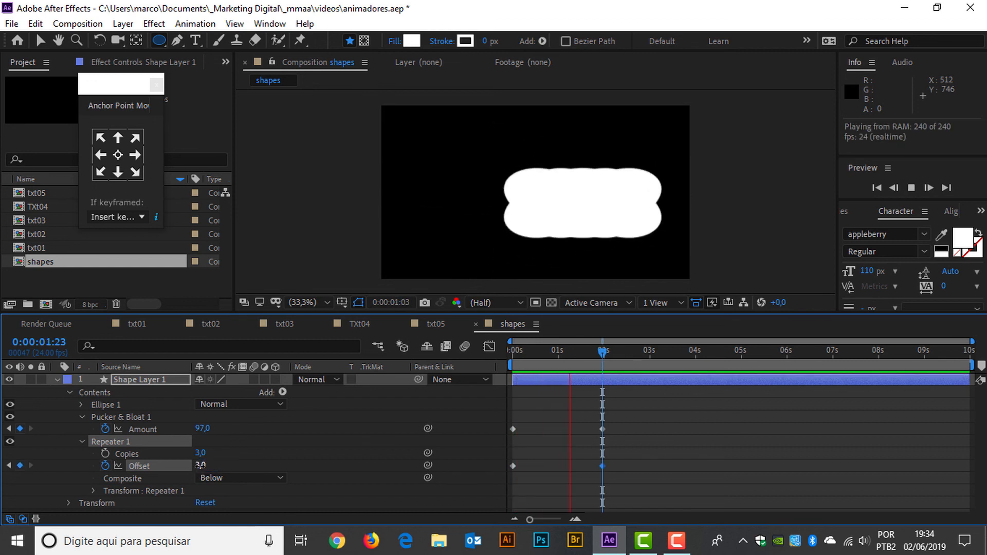
pyautogui.press('space')
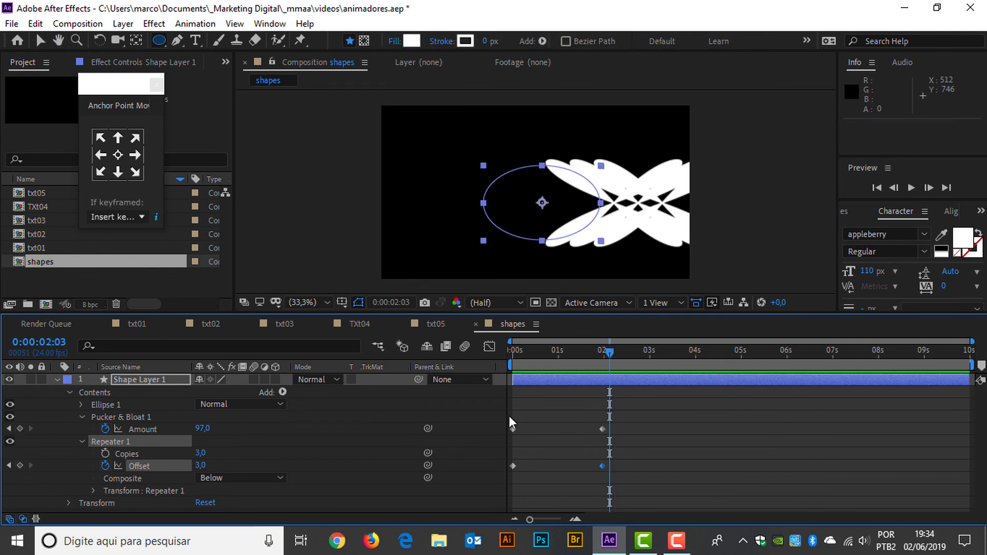
# - Close the floating anchor point tool covering the project's item list
pyautogui.click(155, 86)
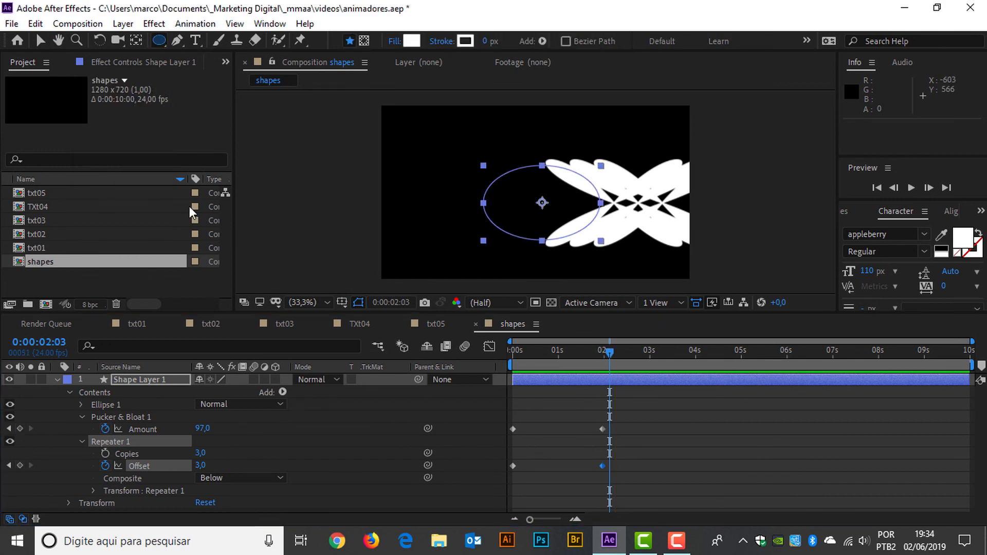